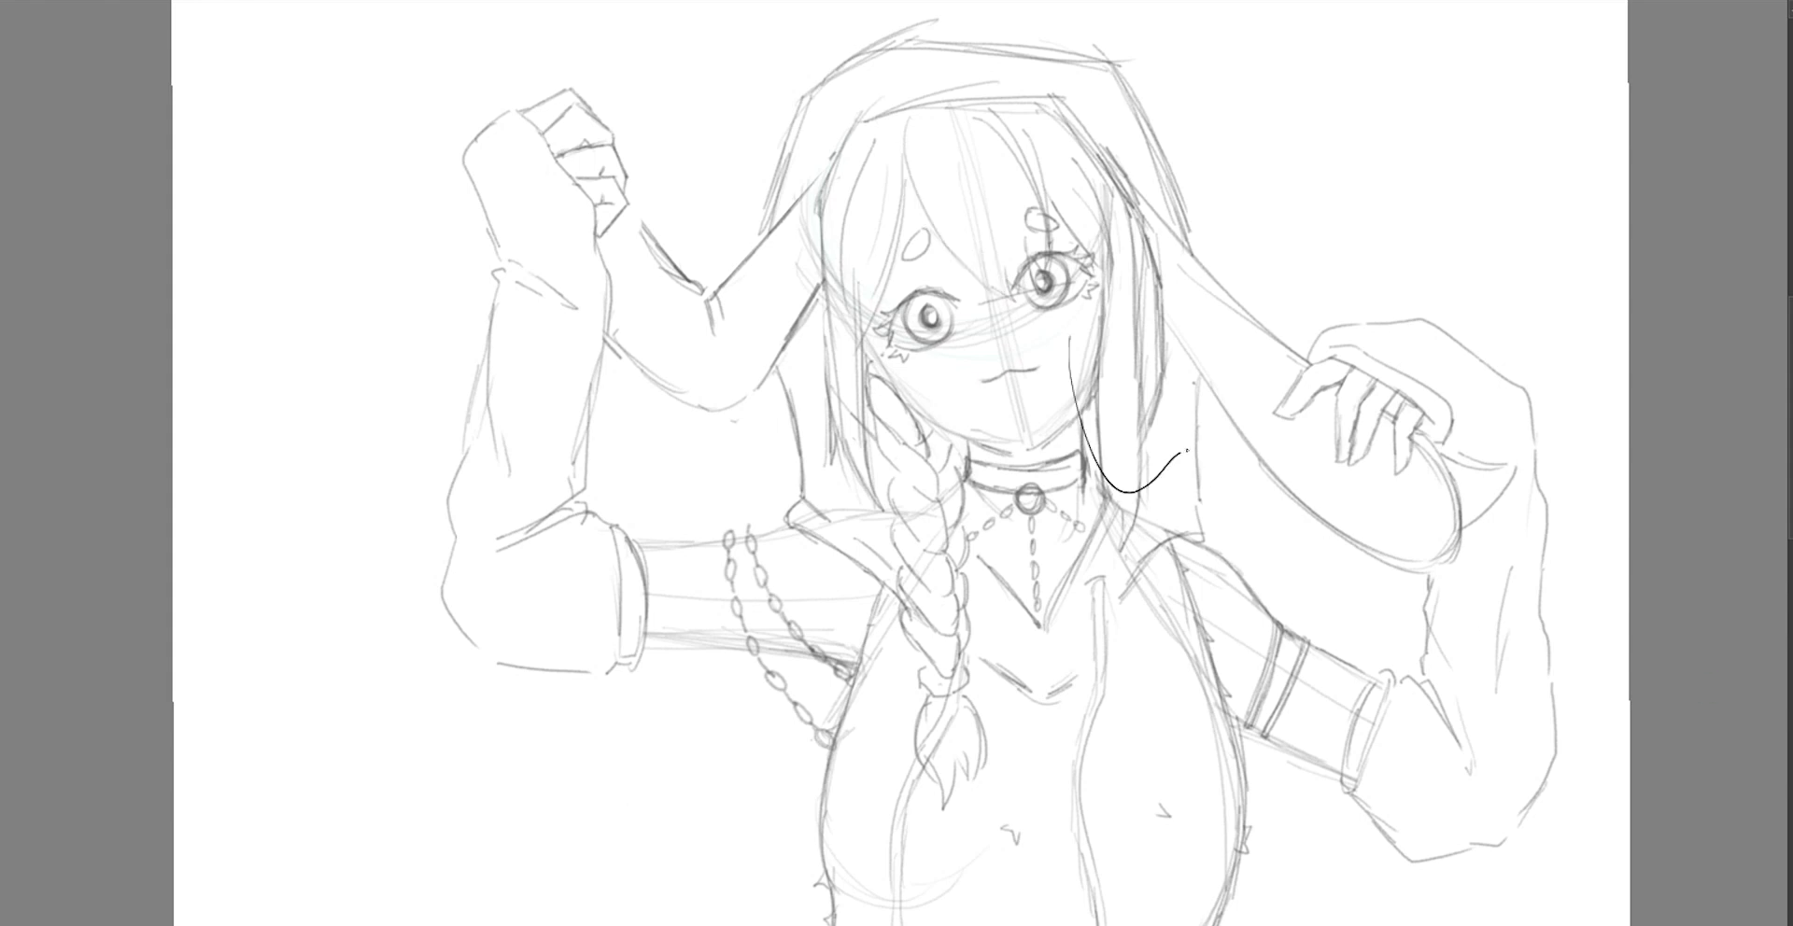
Ink the hair strands across the face and down the right side, undoing stray strokes.
key("ctrl+z")
scroll(1185, 450, "up", 3)
left_click_drag(1011, 358, 1162, 568)
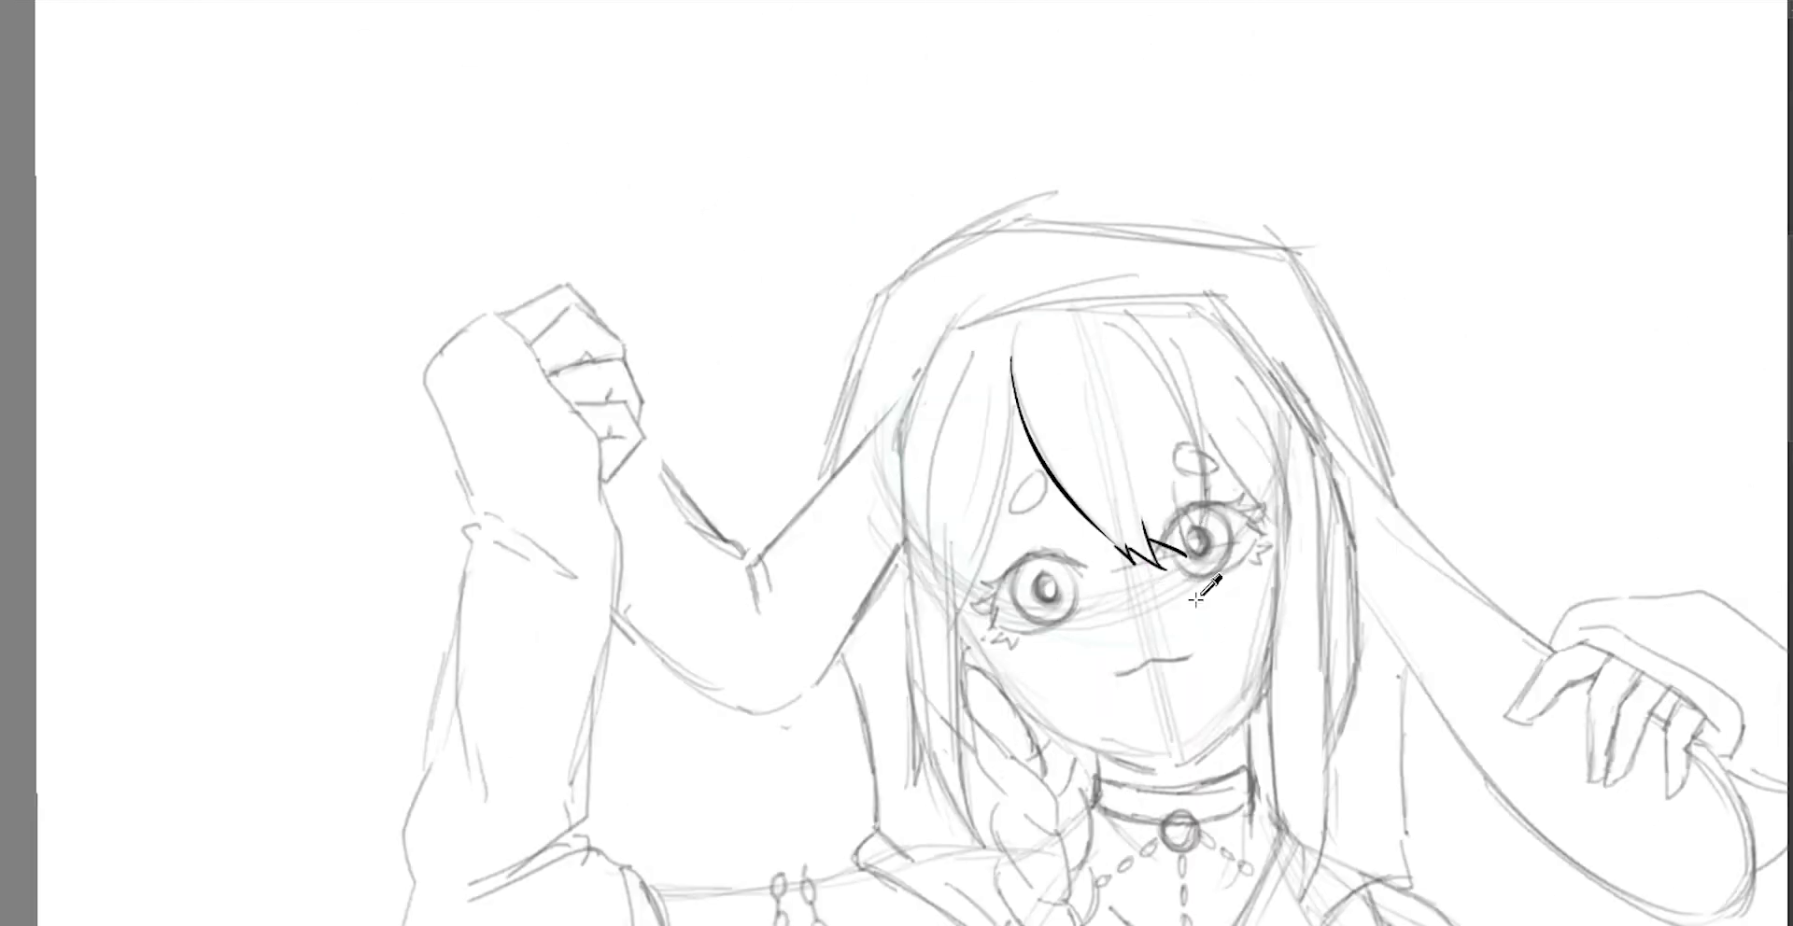
key("ctrl+z")
left_click_drag(1132, 324, 1200, 537)
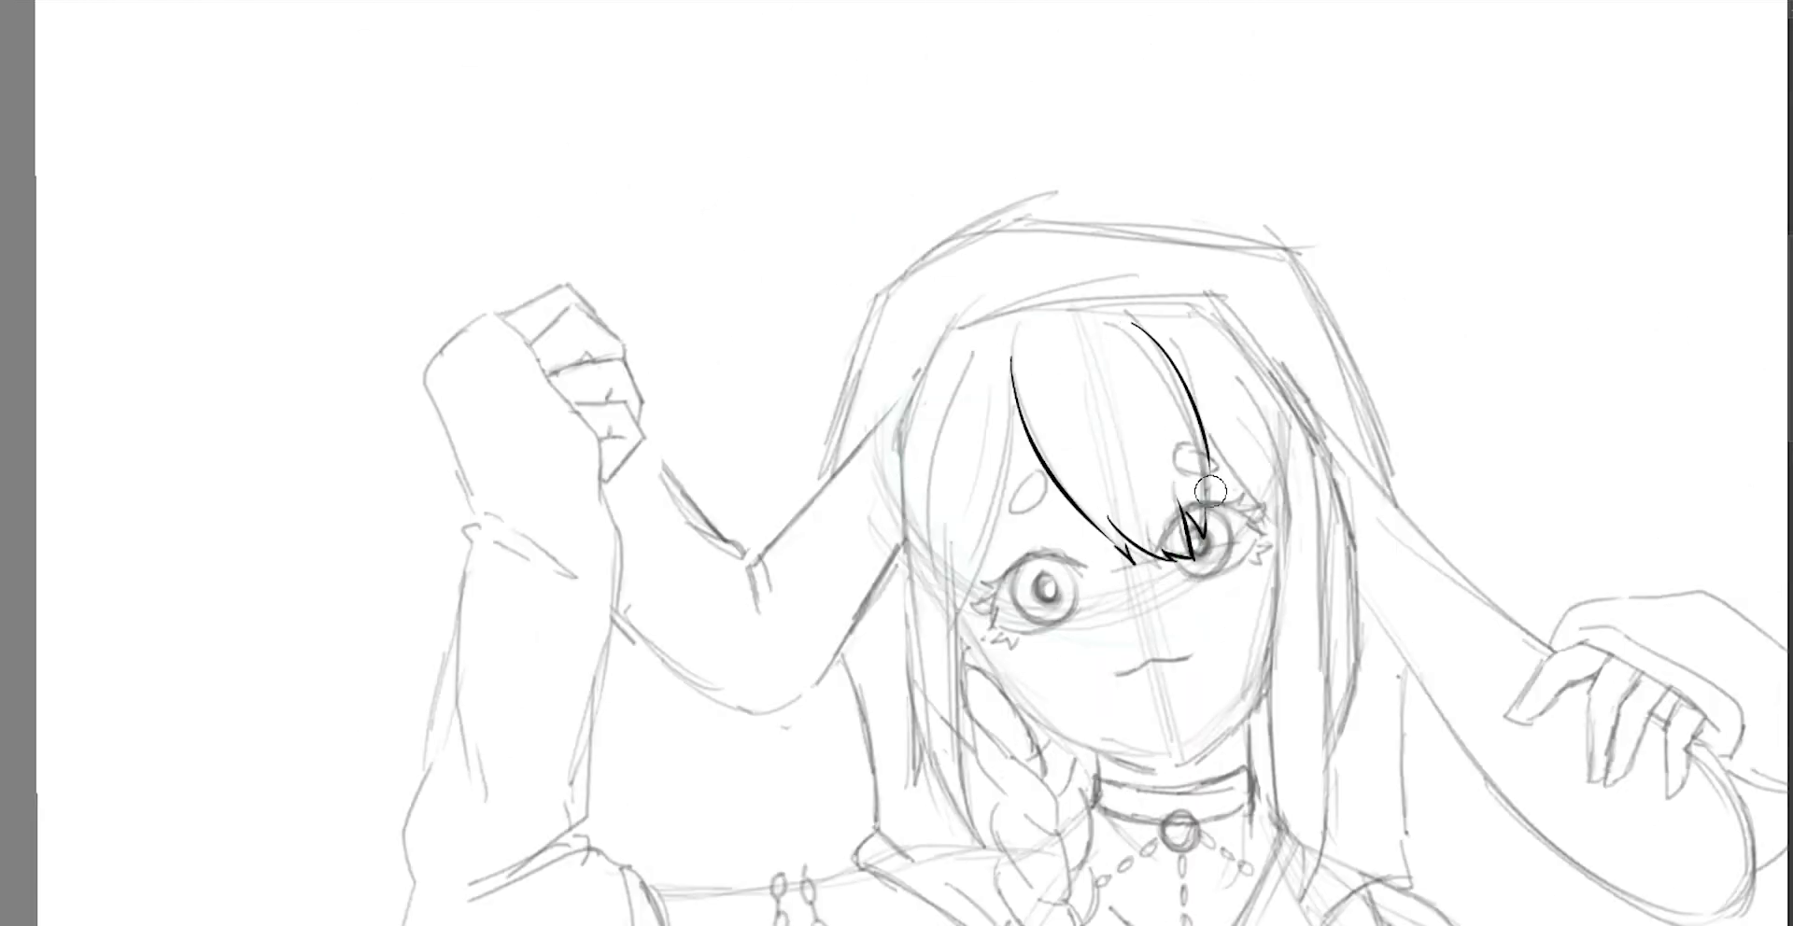
left_click_drag(1223, 280, 1391, 605)
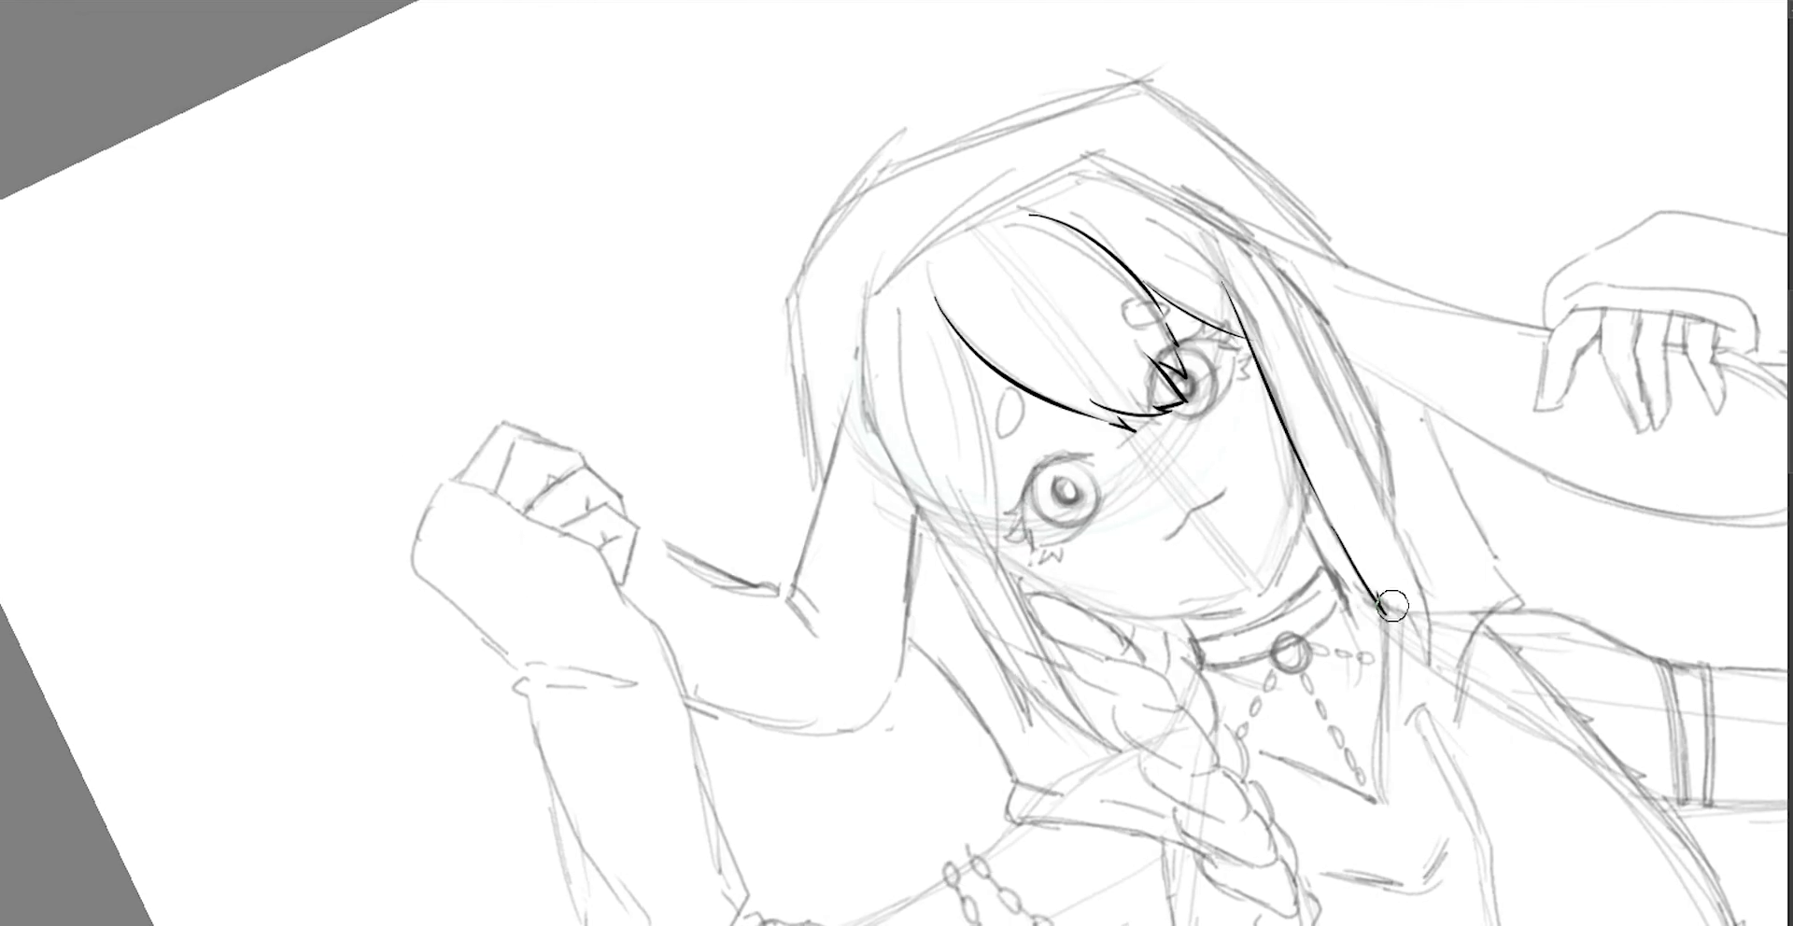
Tilt the canvas and ink the long left-side hair strands ending beside the left eye.
key("6")
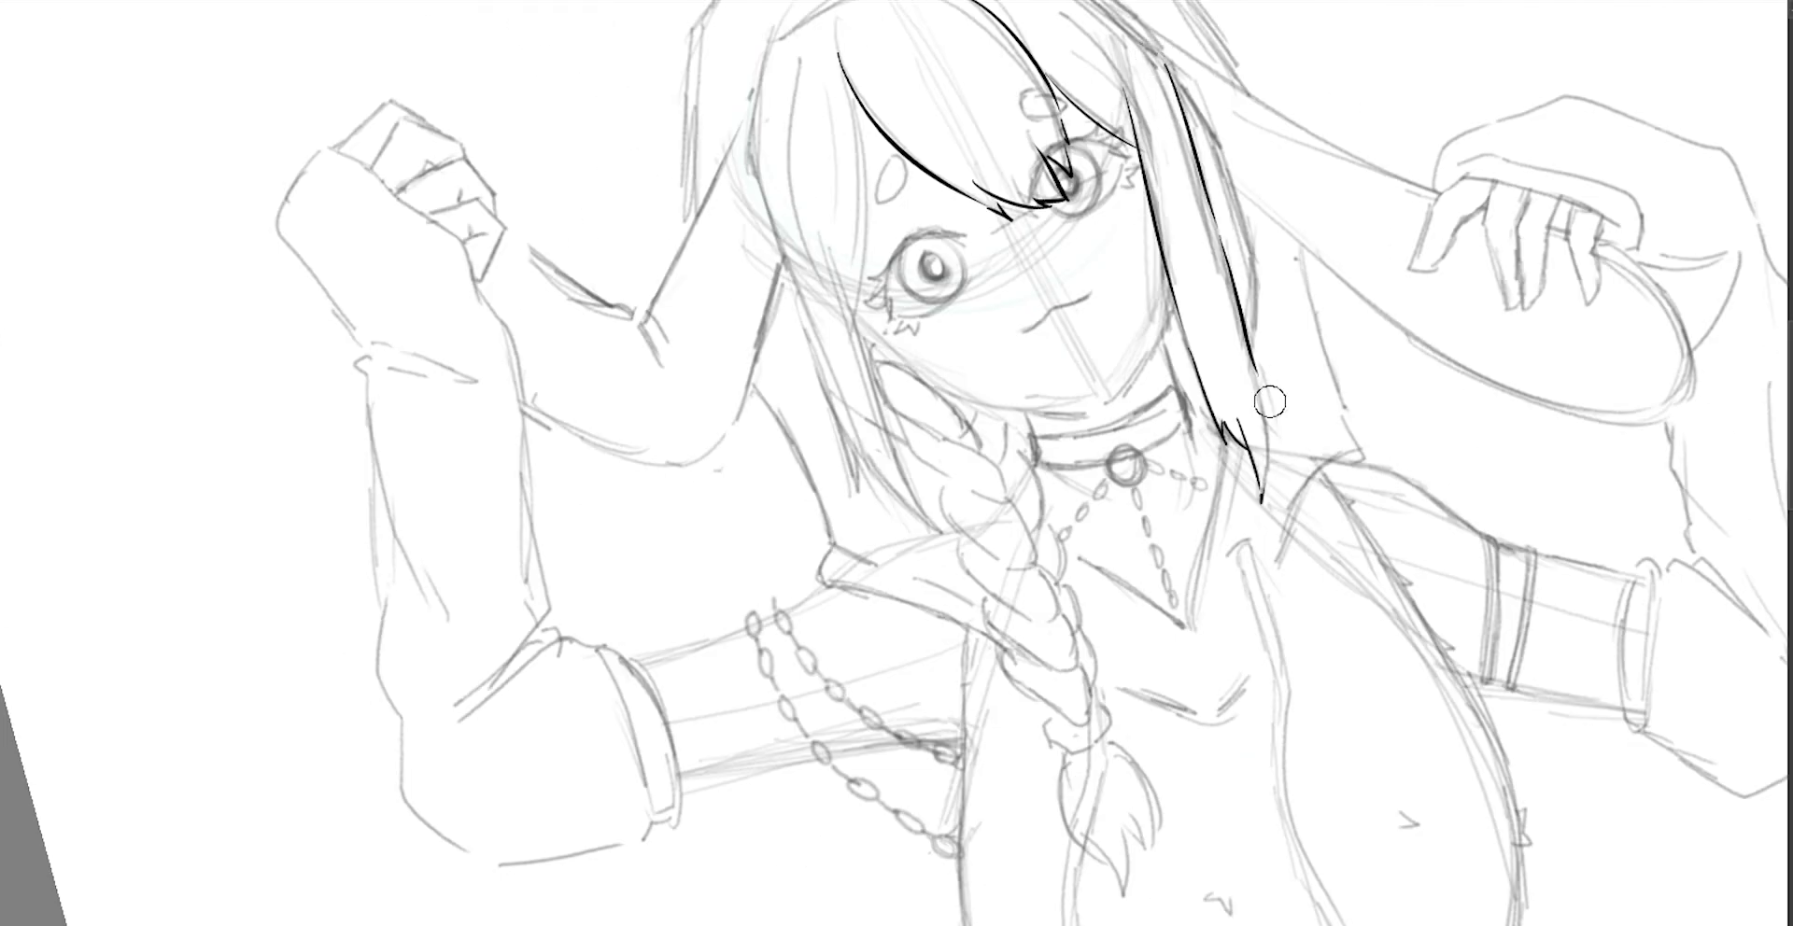
key("6")
key("6")
key("6")
left_click_drag(1097, 222, 885, 487)
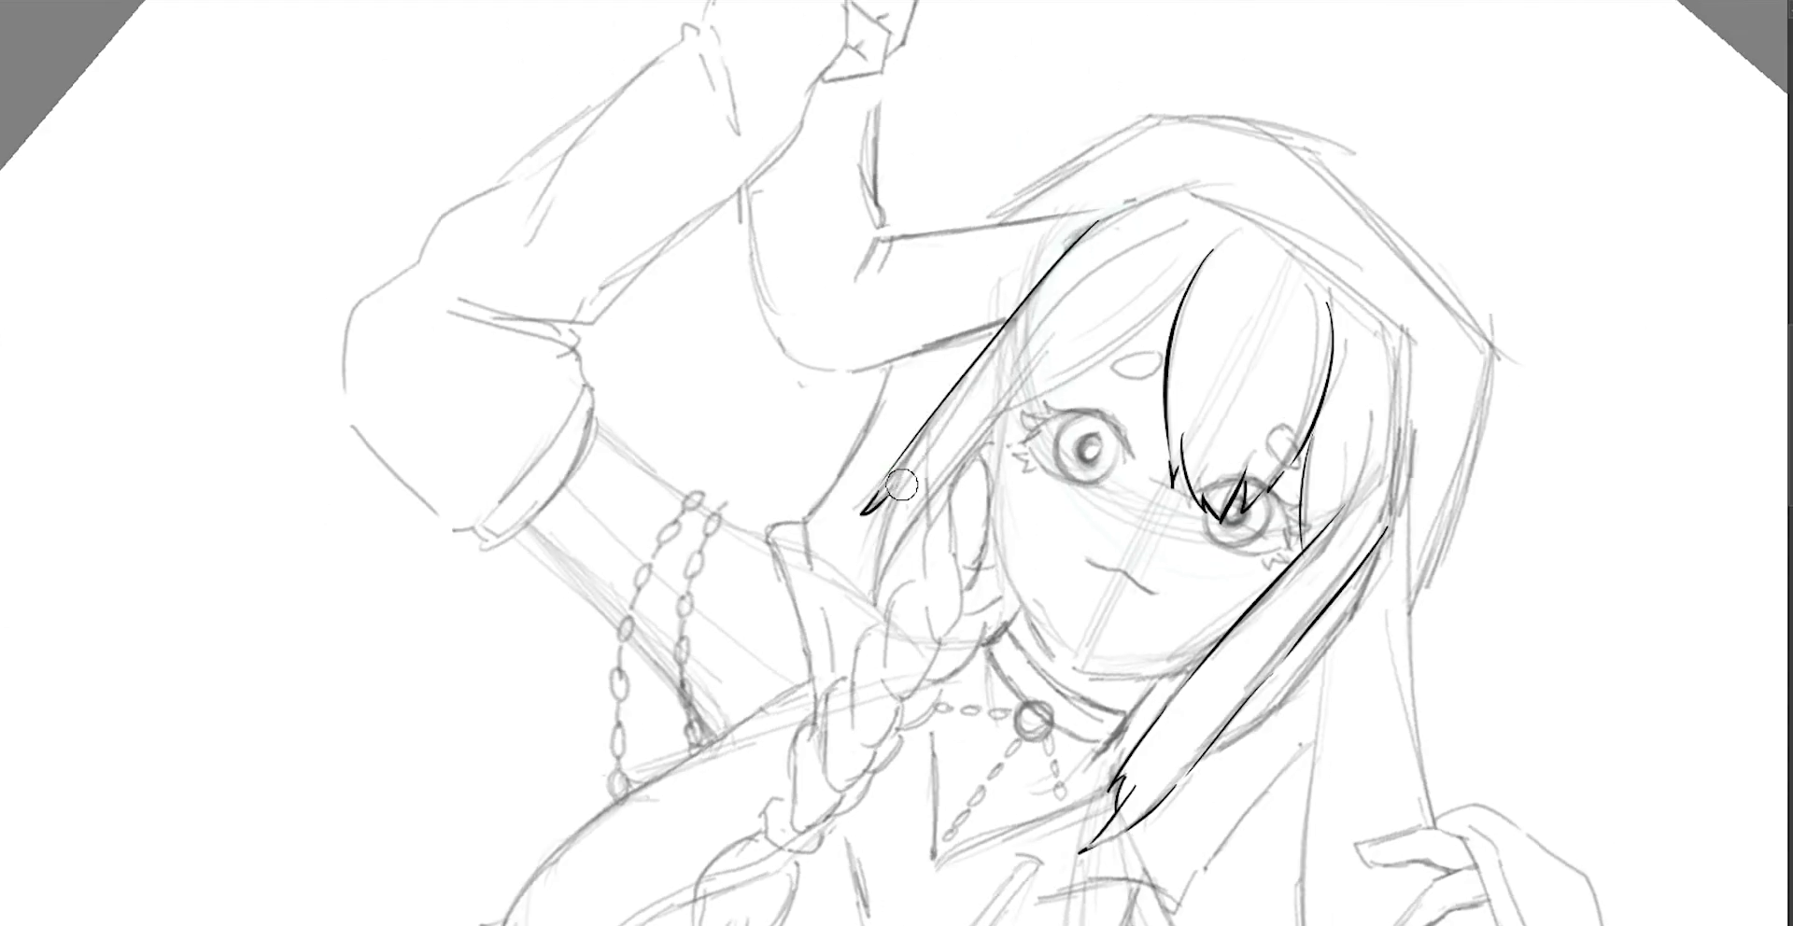
key("4")
key("4")
key("4")
left_click_drag(873, 359, 962, 668)
key("6")
key("6")
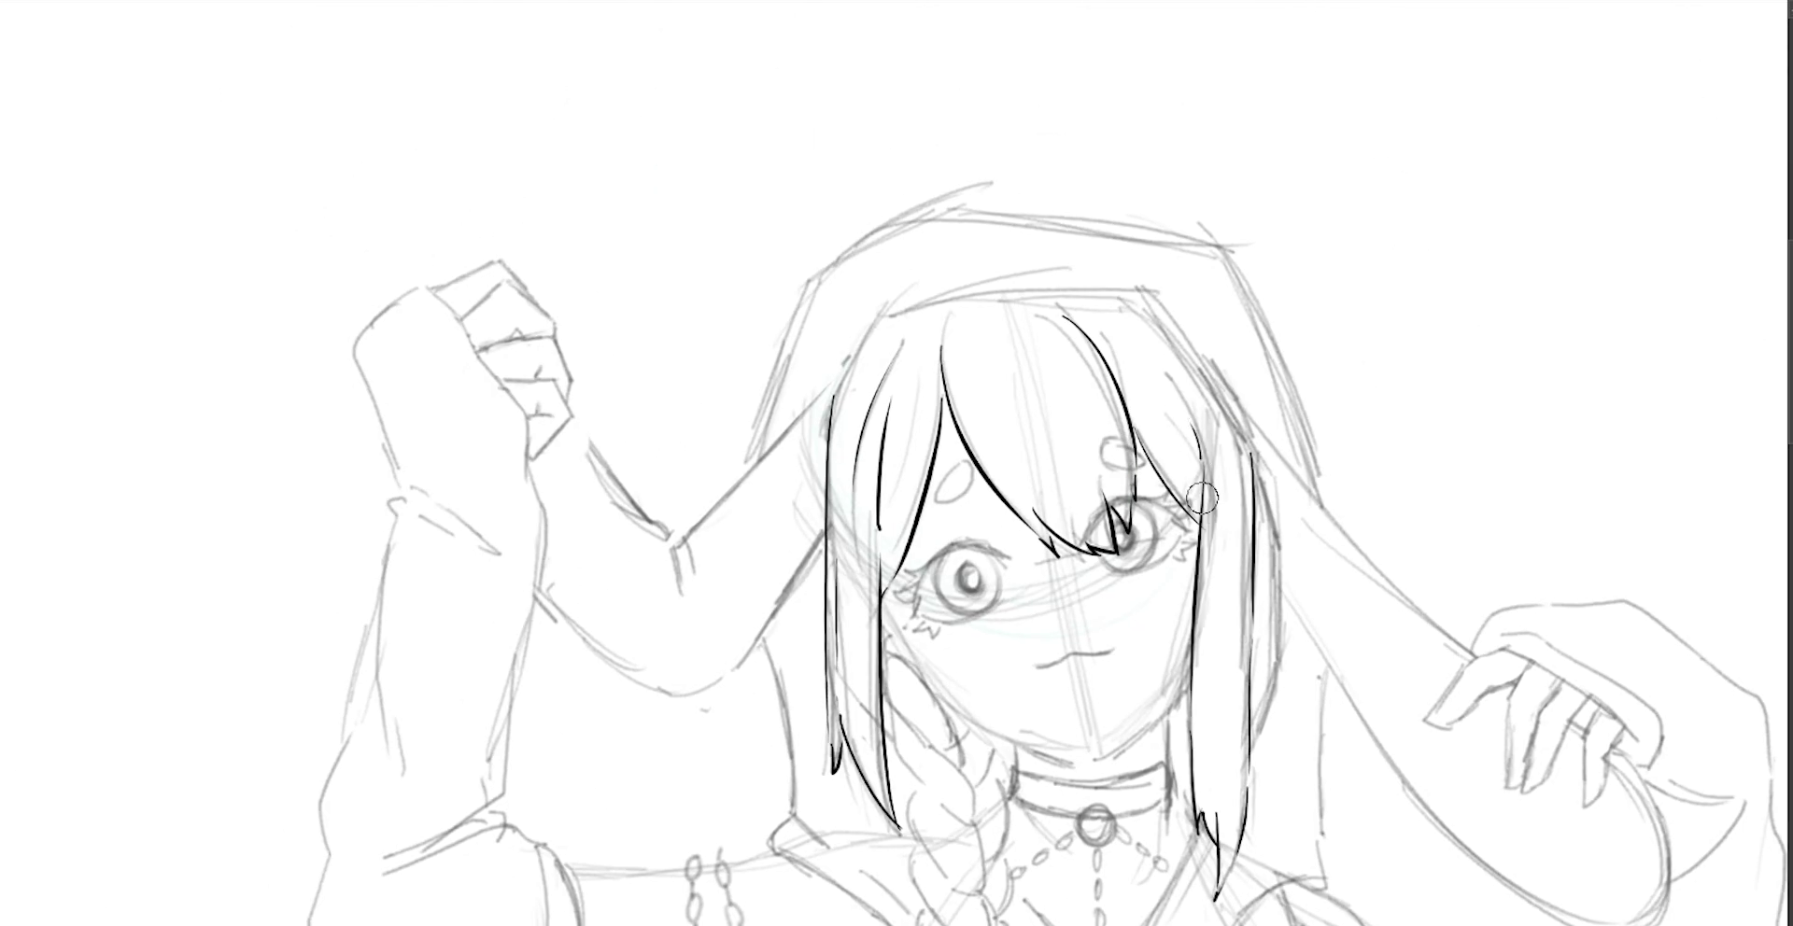
Zoom in and ink the upper lid and lashes of the right eye.
key("plus")
key("plus")
key("plus")
key("4")
key("4")
mouse_move(1069, 420)
left_mouse_down()
mouse_move(1218, 268)
mouse_move(1284, 341)
left_mouse_up()
Ink the left eye's thick upper lid and corner lashes.
key("6")
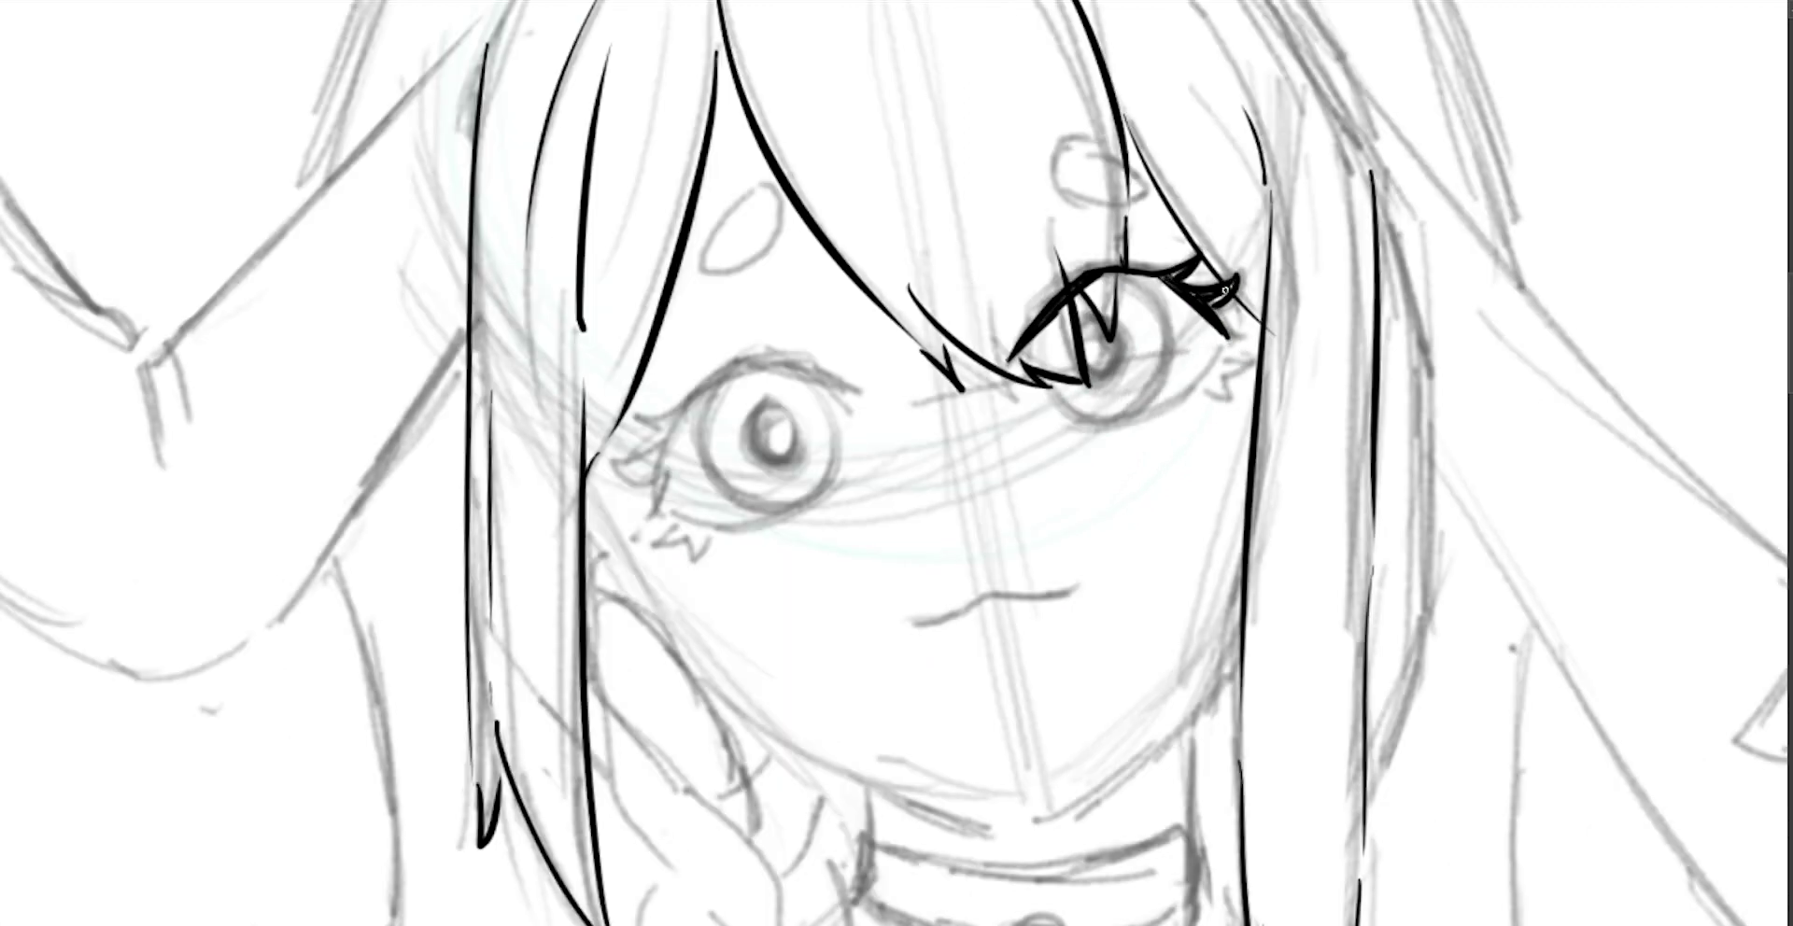
left_click_drag(1147, 280, 1341, 261)
key("4")
key("4")
key("4")
left_click_drag(904, 269, 798, 406)
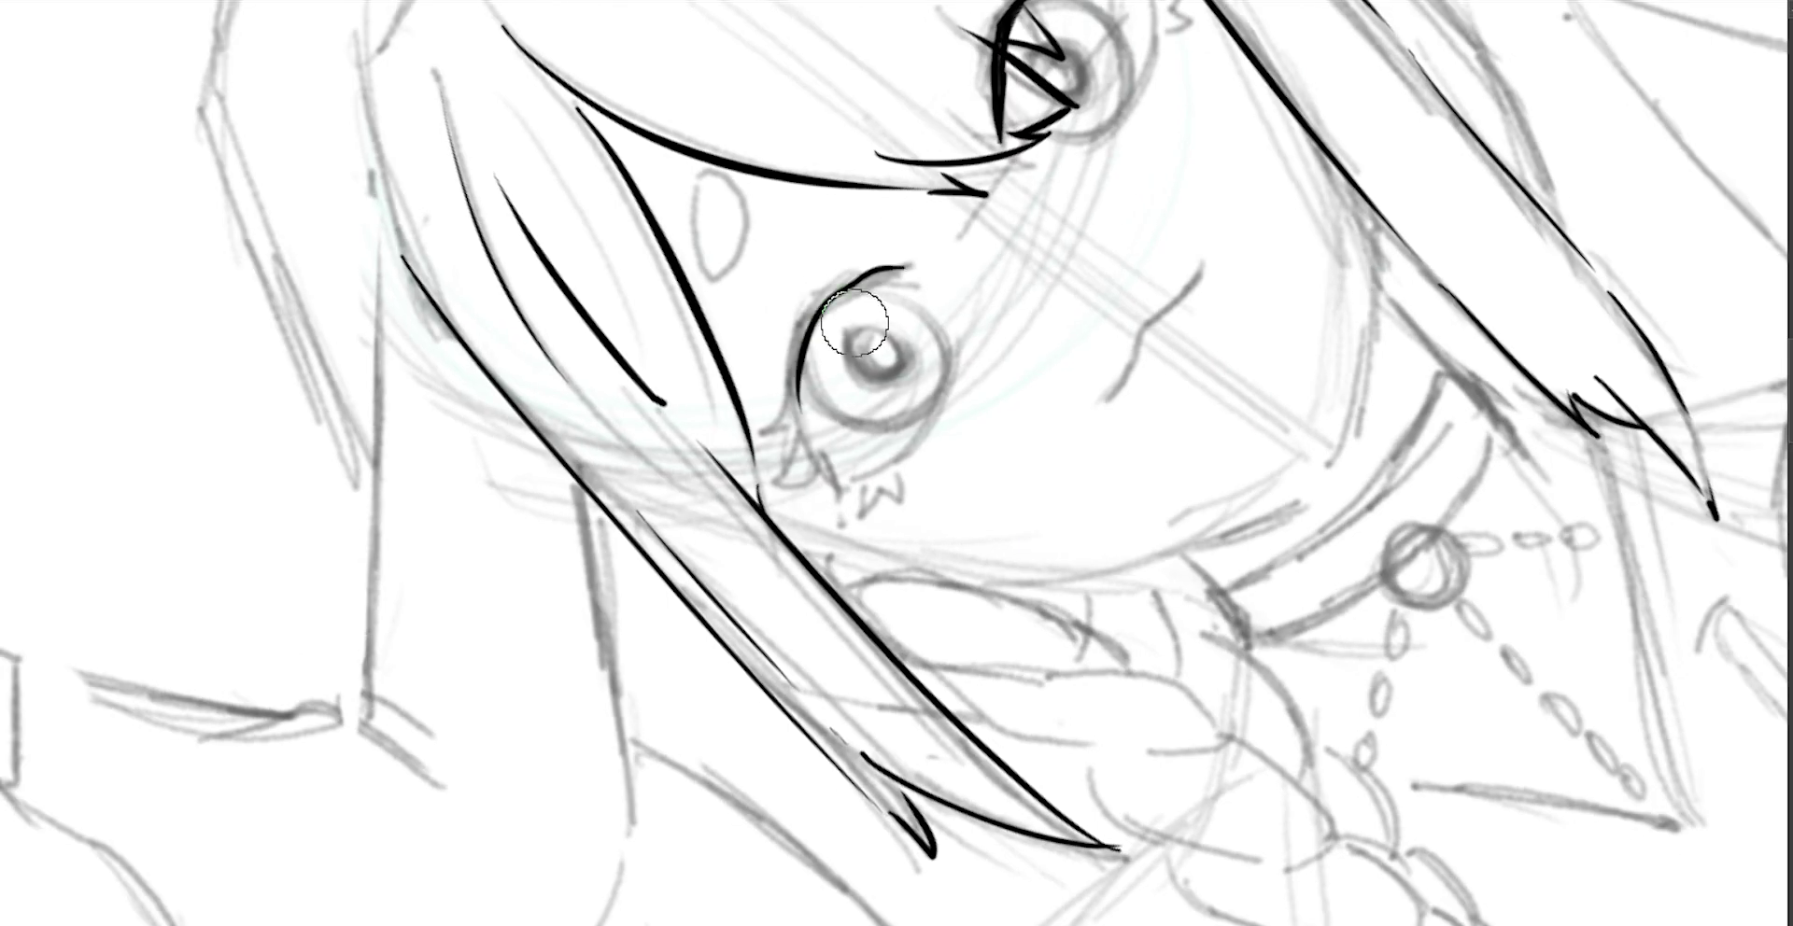
mouse_move(904, 269)
left_mouse_down()
mouse_move(795, 416)
mouse_move(786, 481)
left_mouse_up()
left_click_drag(805, 434, 828, 506)
key("ctrl+z")
mouse_move(798, 388)
left_mouse_down()
mouse_move(769, 431)
mouse_move(784, 438)
left_mouse_up()
Ink the mouth below the eyes as one smooth curve, redoing rough attempts.
key("5")
key("4")
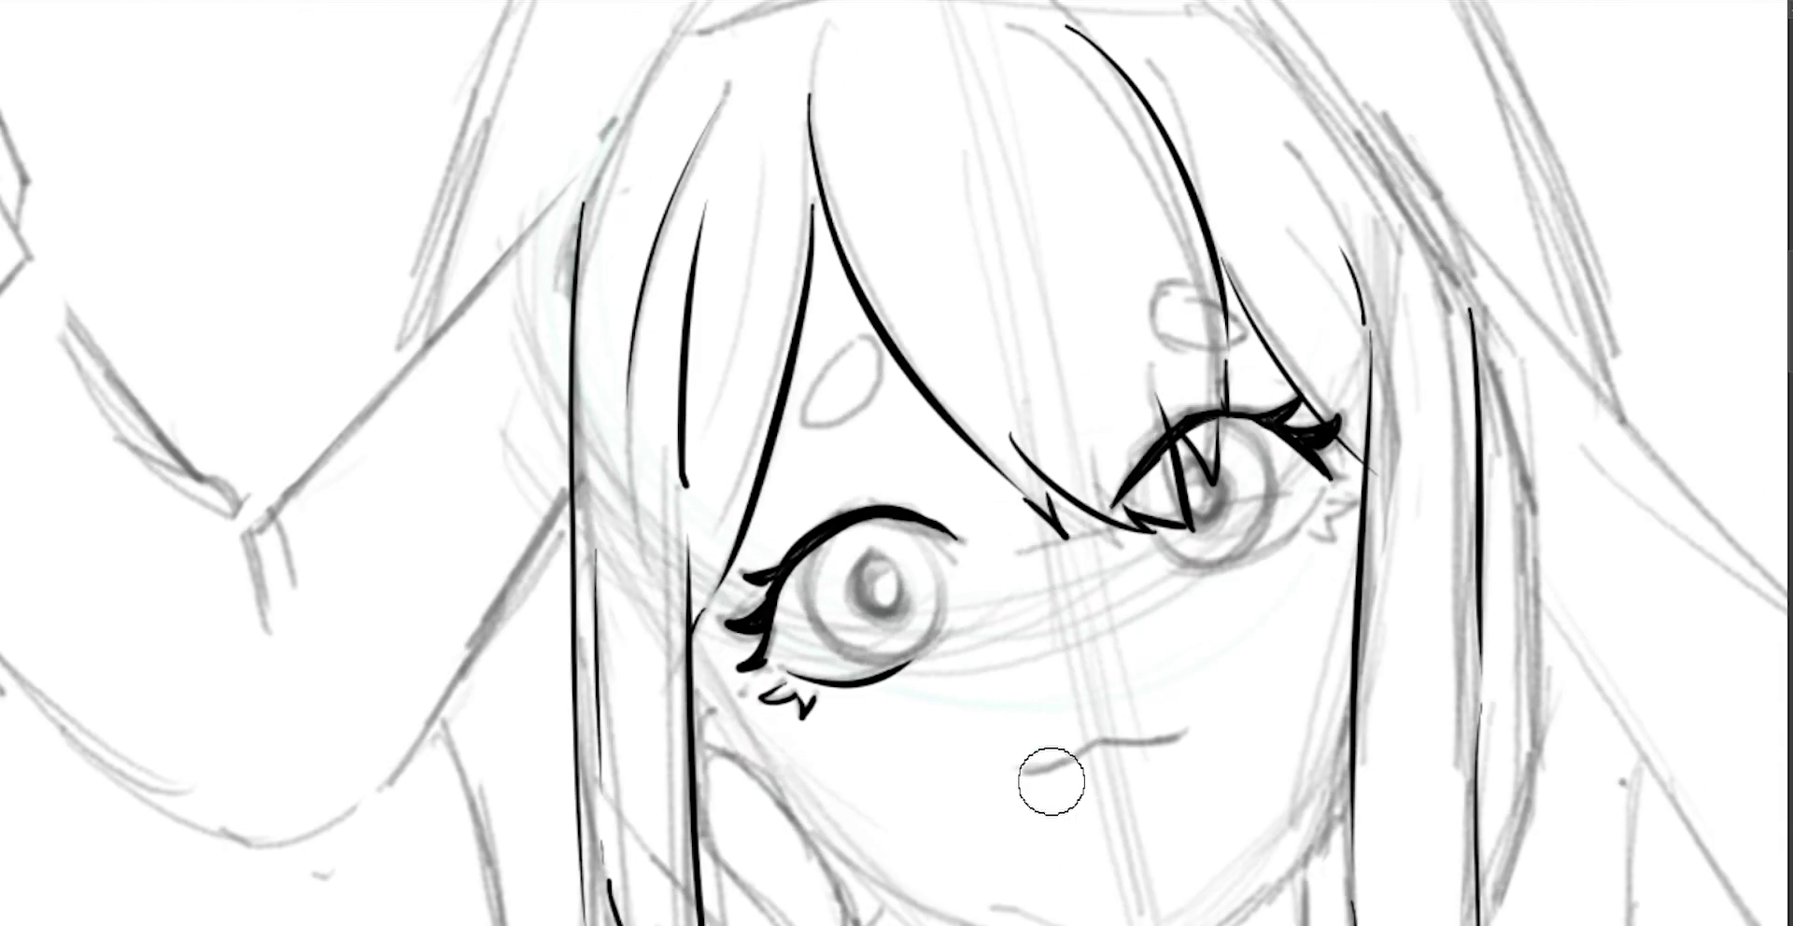
left_click_drag(1027, 773, 1093, 751)
left_click_drag(1100, 746, 1156, 747)
key("ctrl+z")
left_click_drag(1055, 775, 1134, 742)
key("ctrl+z")
key("ctrl+z")
left_click_drag(1027, 773, 1178, 726)
Ink the forehead oval mark and the jaw line down to the chin.
mouse_move(1222, 731)
left_mouse_down()
mouse_move(1268, 624)
mouse_move(1274, 674)
left_mouse_up()
left_click_drag(896, 280, 887, 285)
key("ctrl+z")
left_click_drag(934, 561, 886, 433)
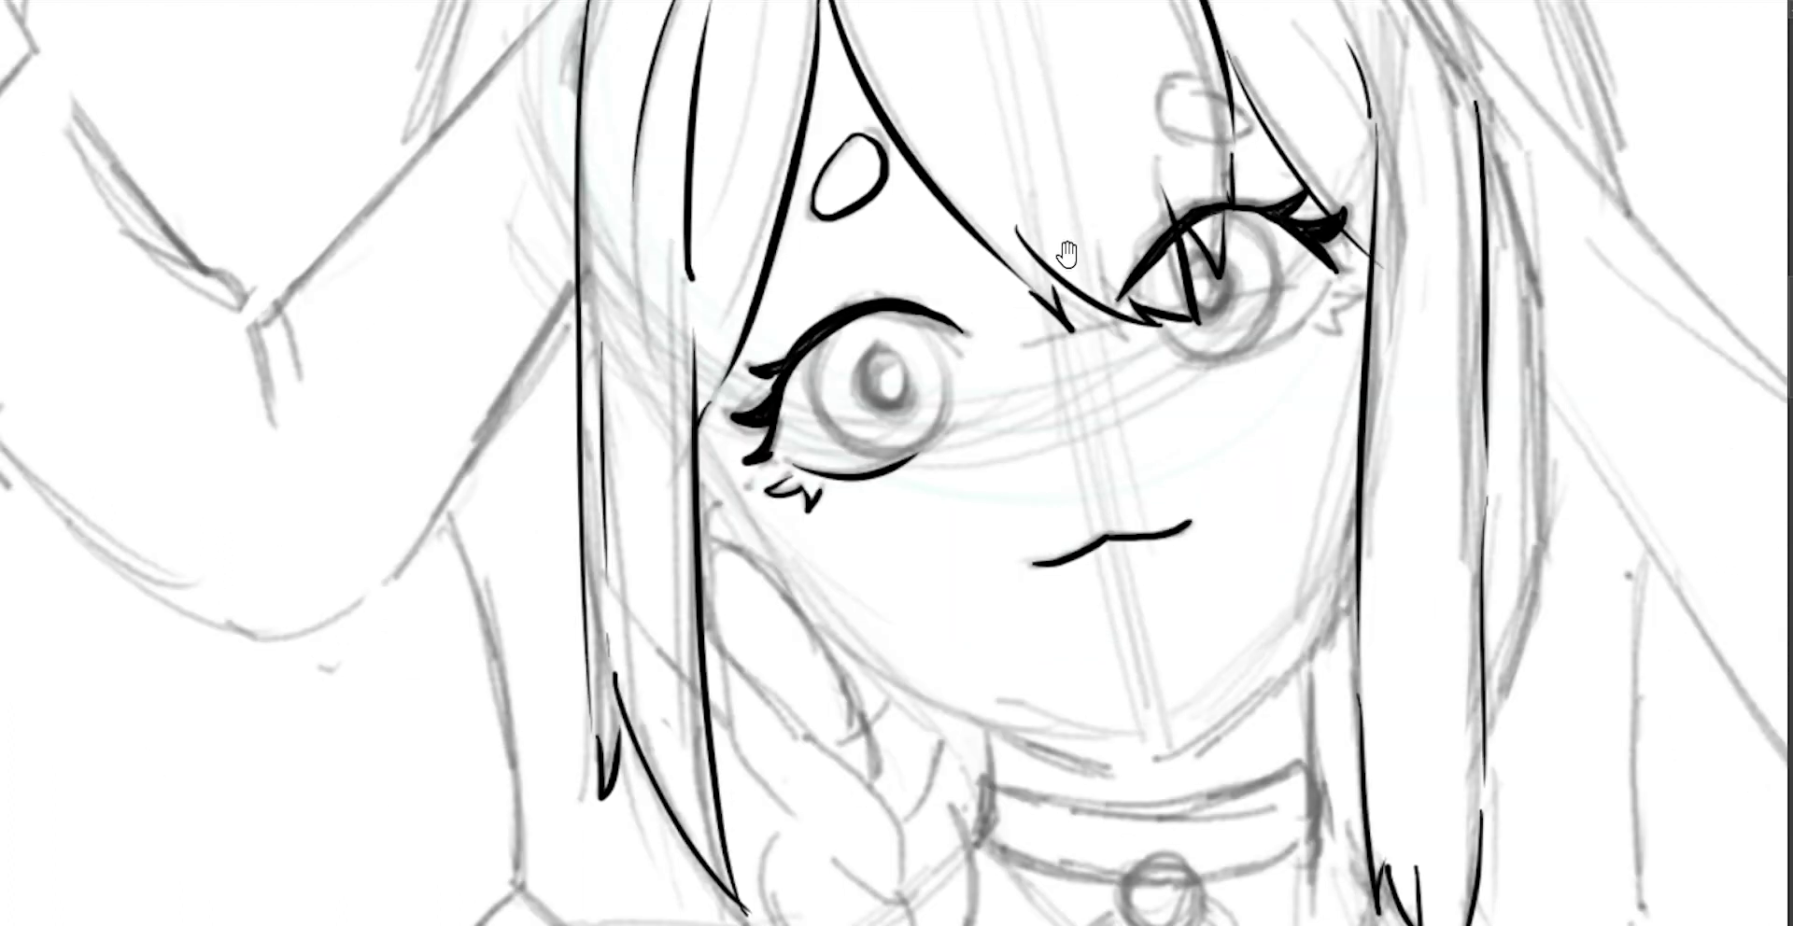
mouse_move(702, 473)
left_mouse_down()
mouse_move(695, 329)
mouse_move(908, 533)
left_mouse_up()
key("ctrl+z")
scroll(833, 524, "down", 1)
mouse_move(737, 353)
left_mouse_down()
mouse_move(773, 431)
mouse_move(927, 561)
left_mouse_up()
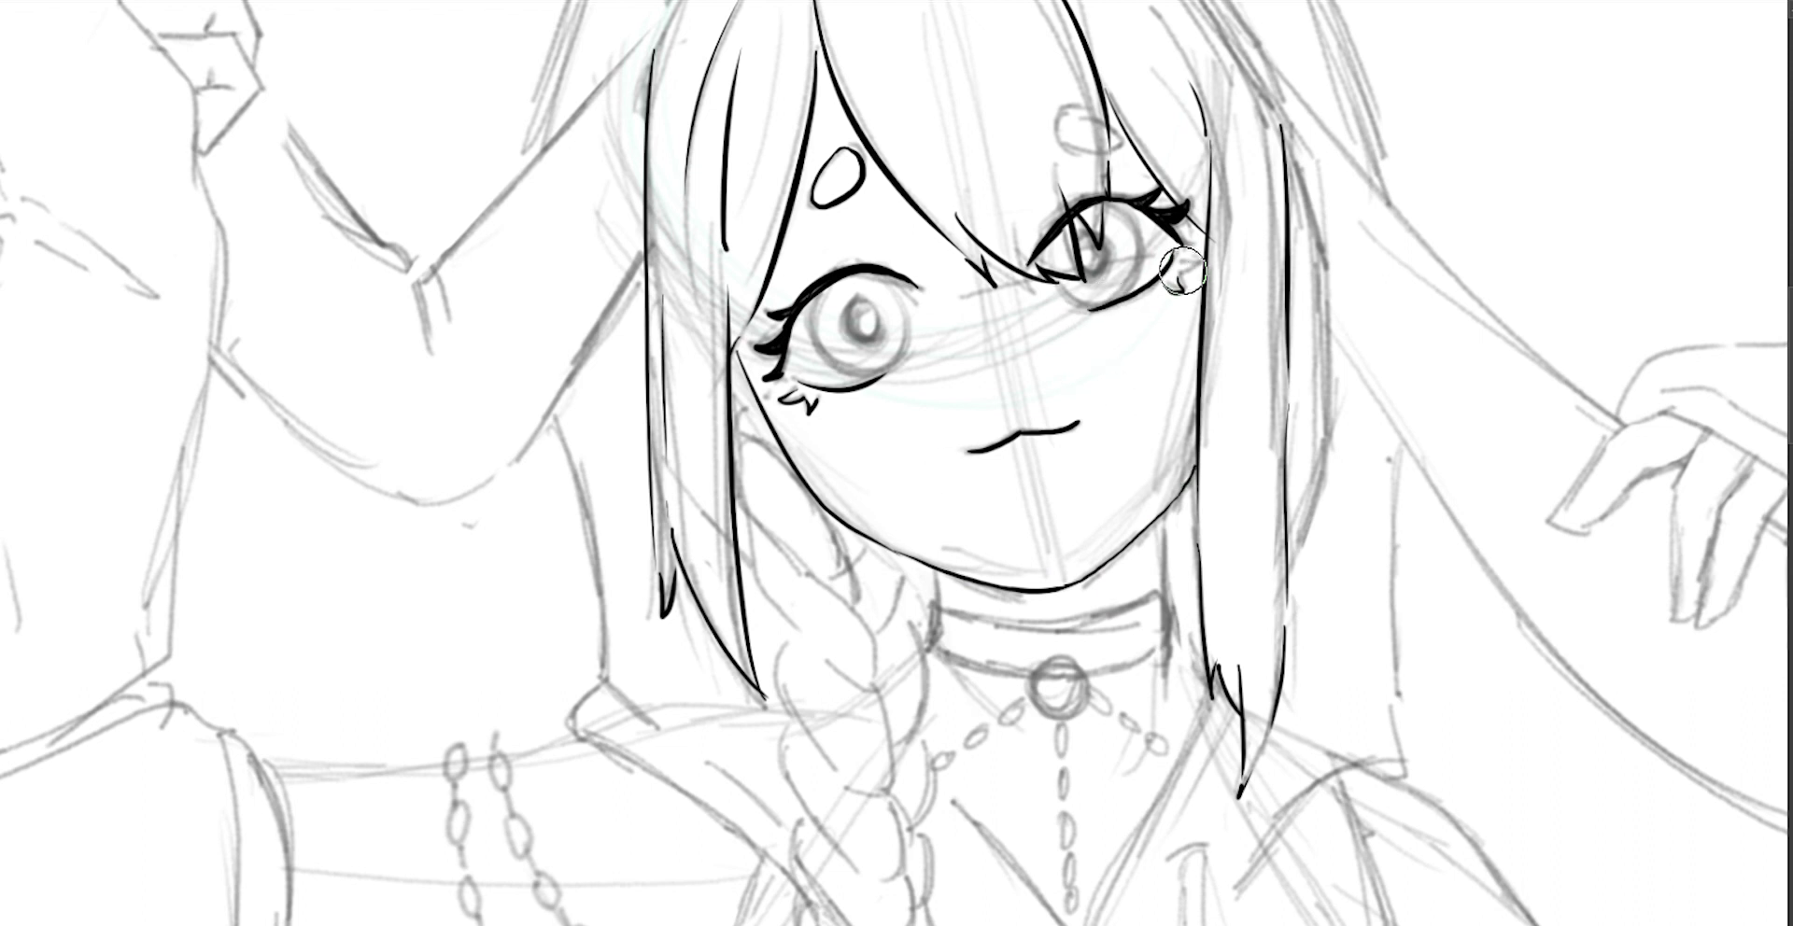
Ink the upper lobes of the braid below the neck.
left_click_drag(1105, 408, 1145, 253)
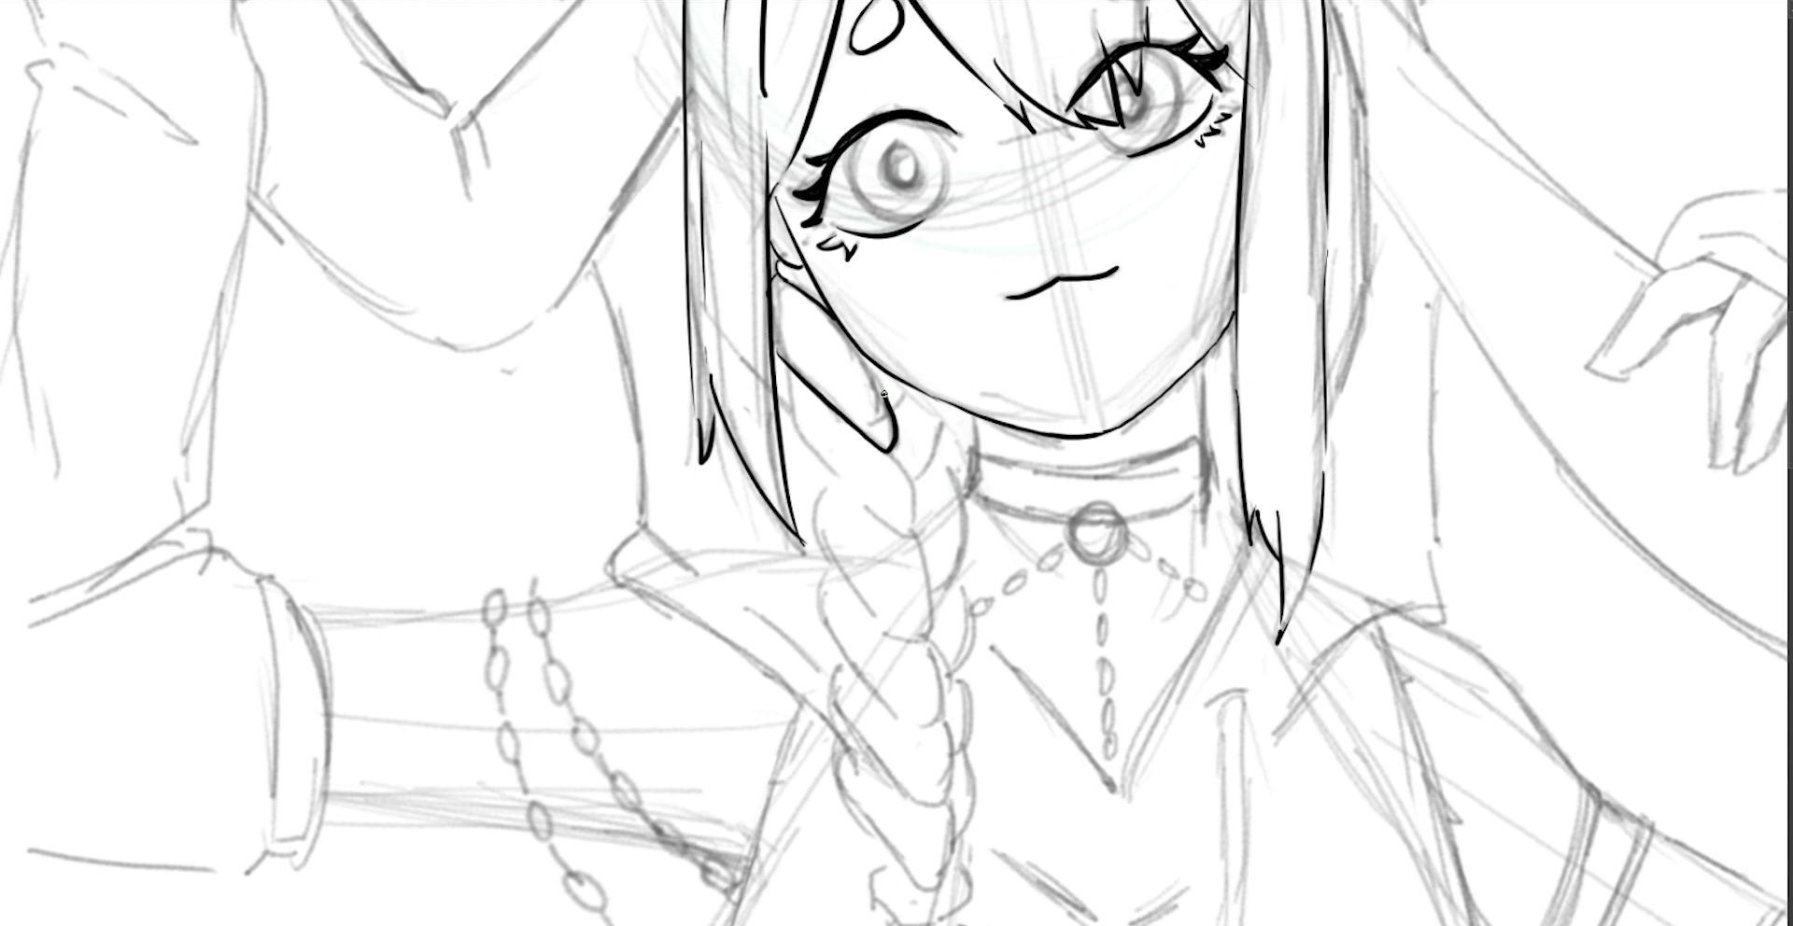
left_click_drag(777, 273, 898, 432)
left_click_drag(782, 374, 901, 532)
left_click_drag(889, 459, 913, 512)
left_click_drag(938, 414, 956, 259)
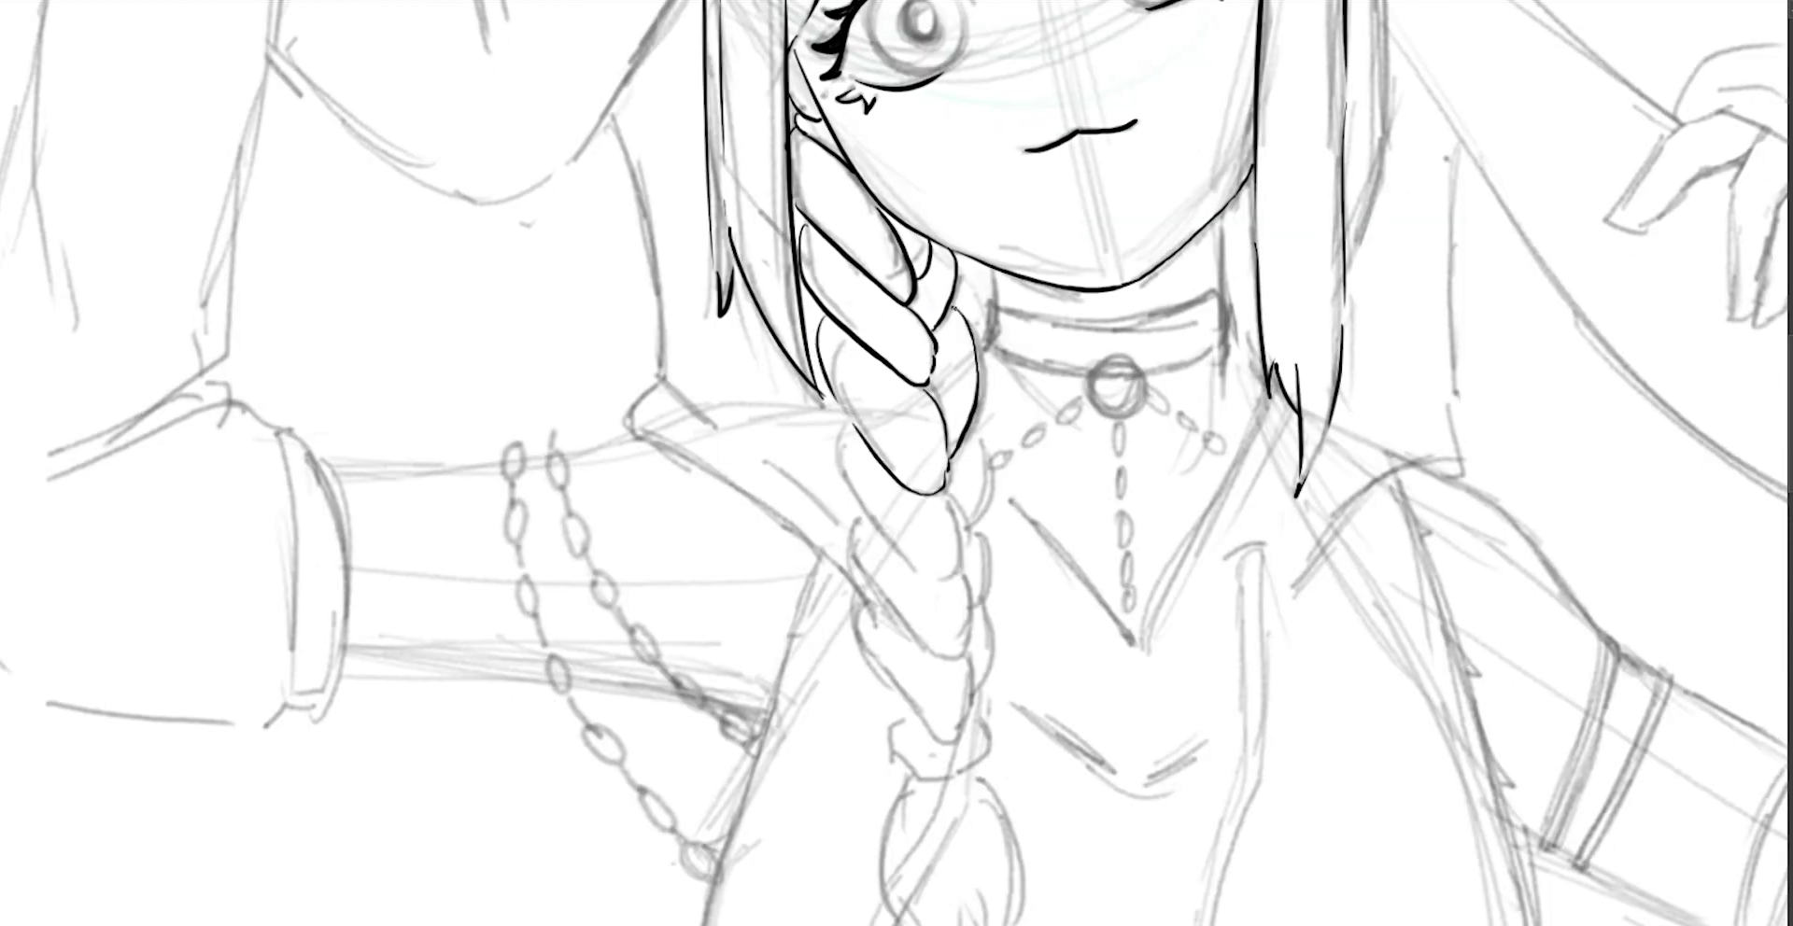
left_click_drag(911, 523, 887, 295)
left_click_drag(812, 187, 897, 355)
Ink the lower braid lobes, the hair tie and the tail tuft.
left_click_drag(976, 224, 933, 327)
left_click_drag(838, 279, 849, 200)
left_click_drag(845, 201, 886, 315)
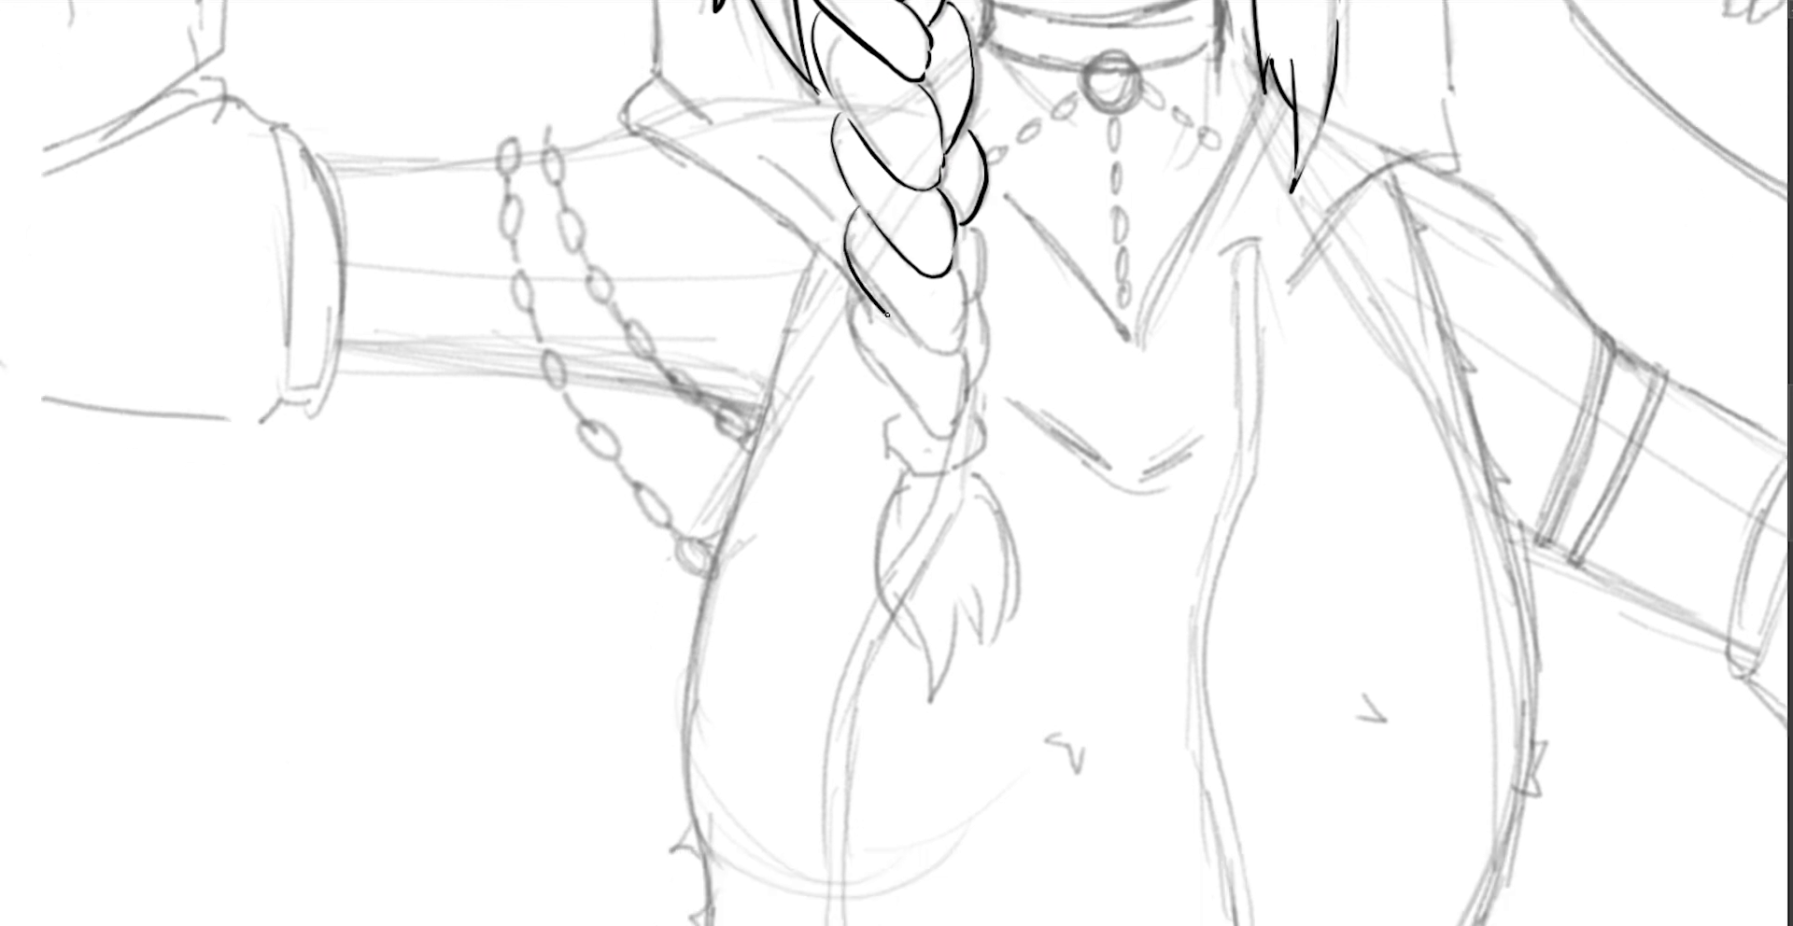
left_click_drag(976, 281, 952, 420)
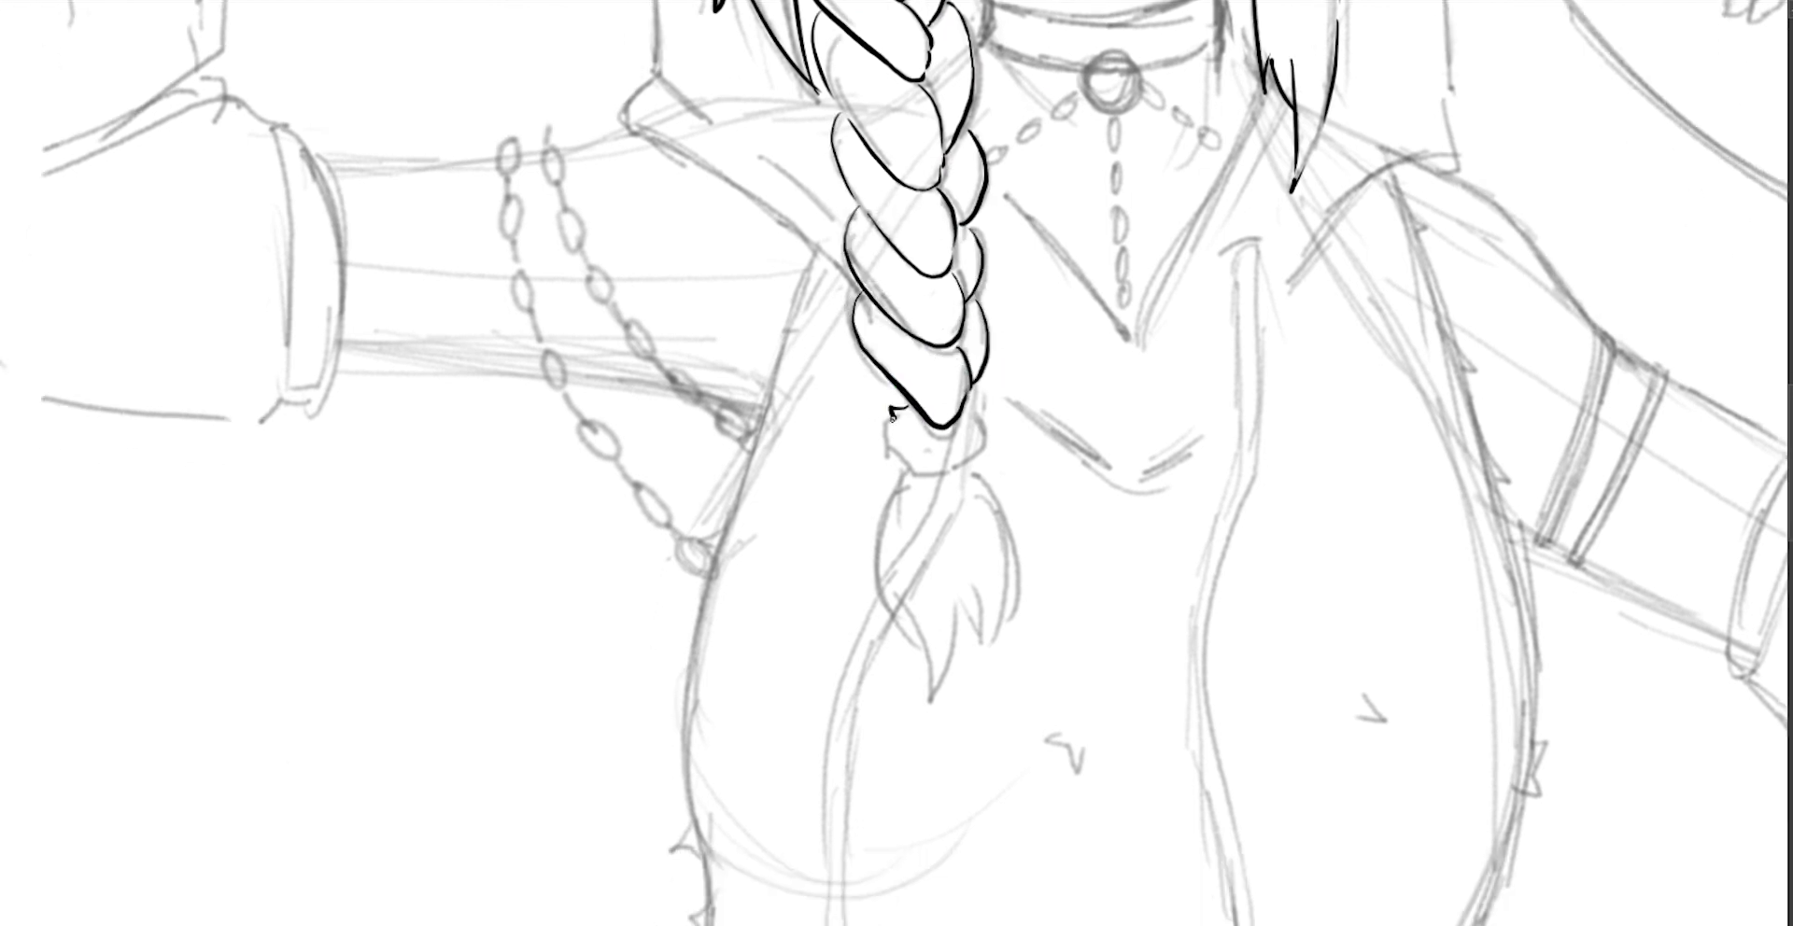
mouse_move(892, 485)
left_mouse_down()
mouse_move(928, 700)
mouse_move(1013, 584)
left_mouse_up()
mouse_move(957, 453)
left_mouse_down()
mouse_move(999, 495)
mouse_move(1013, 574)
mouse_move(899, 689)
left_mouse_up()
scroll(1027, 625, "up", 8)
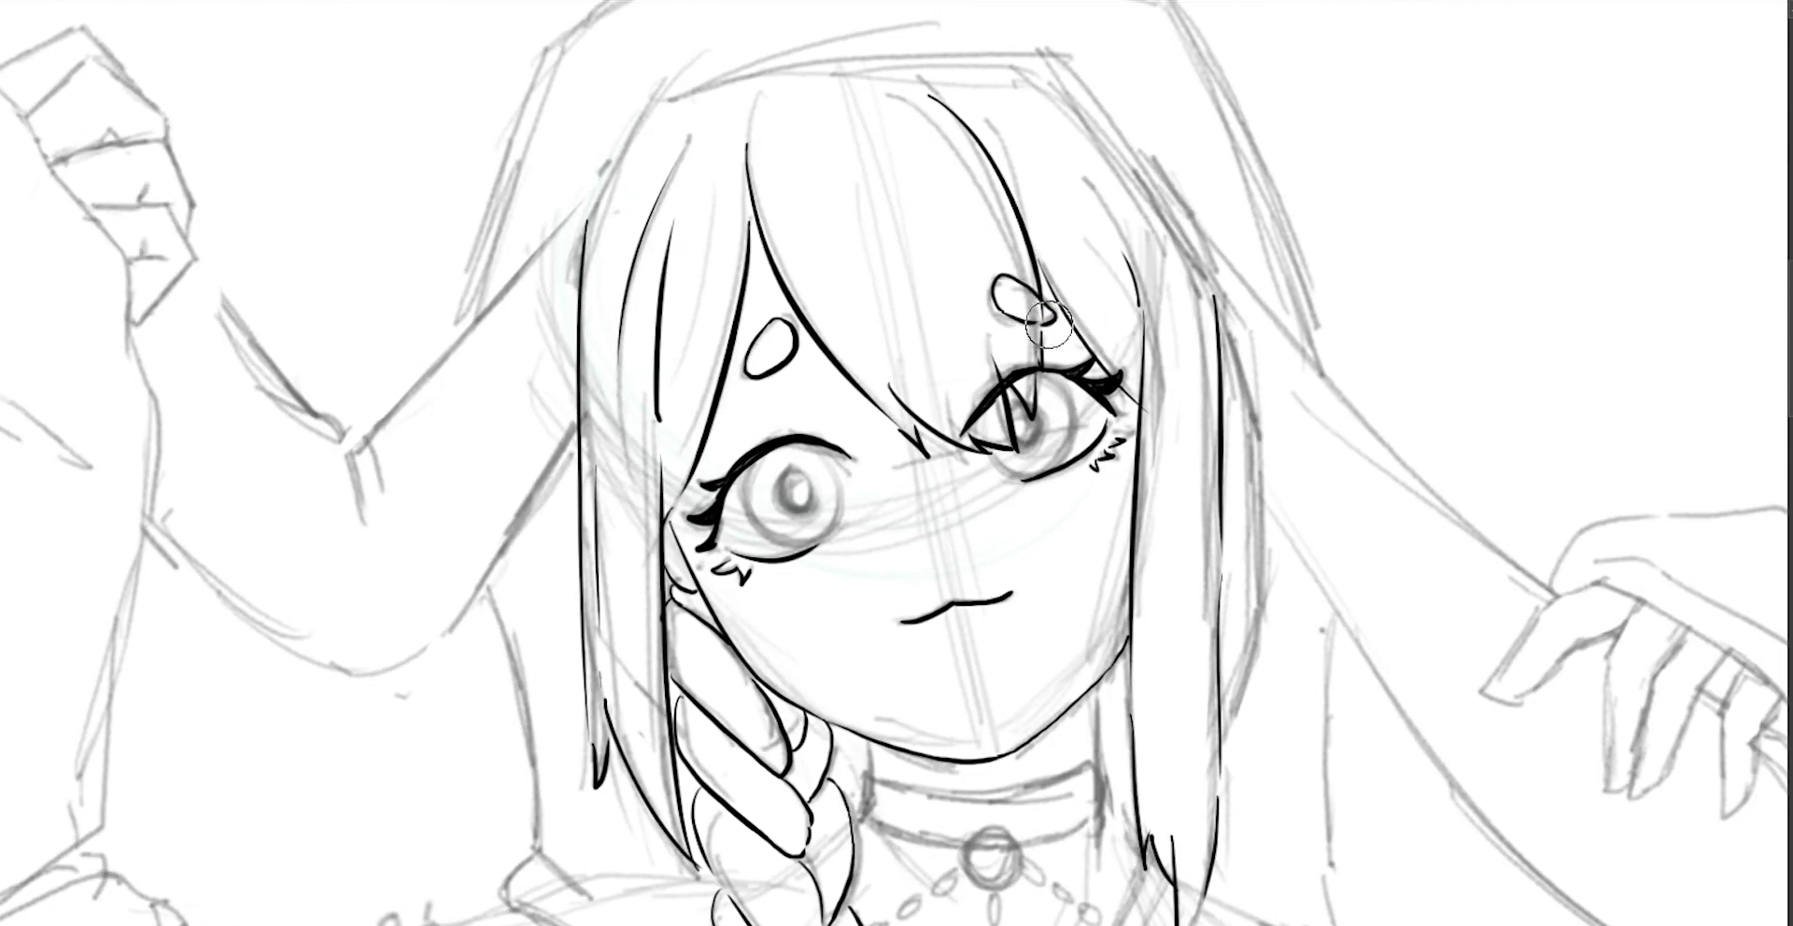
Ink the raised fist's left and lower edges, the sleeve cuff and the forearm lines.
left_click_drag(1030, 311, 1655, 401)
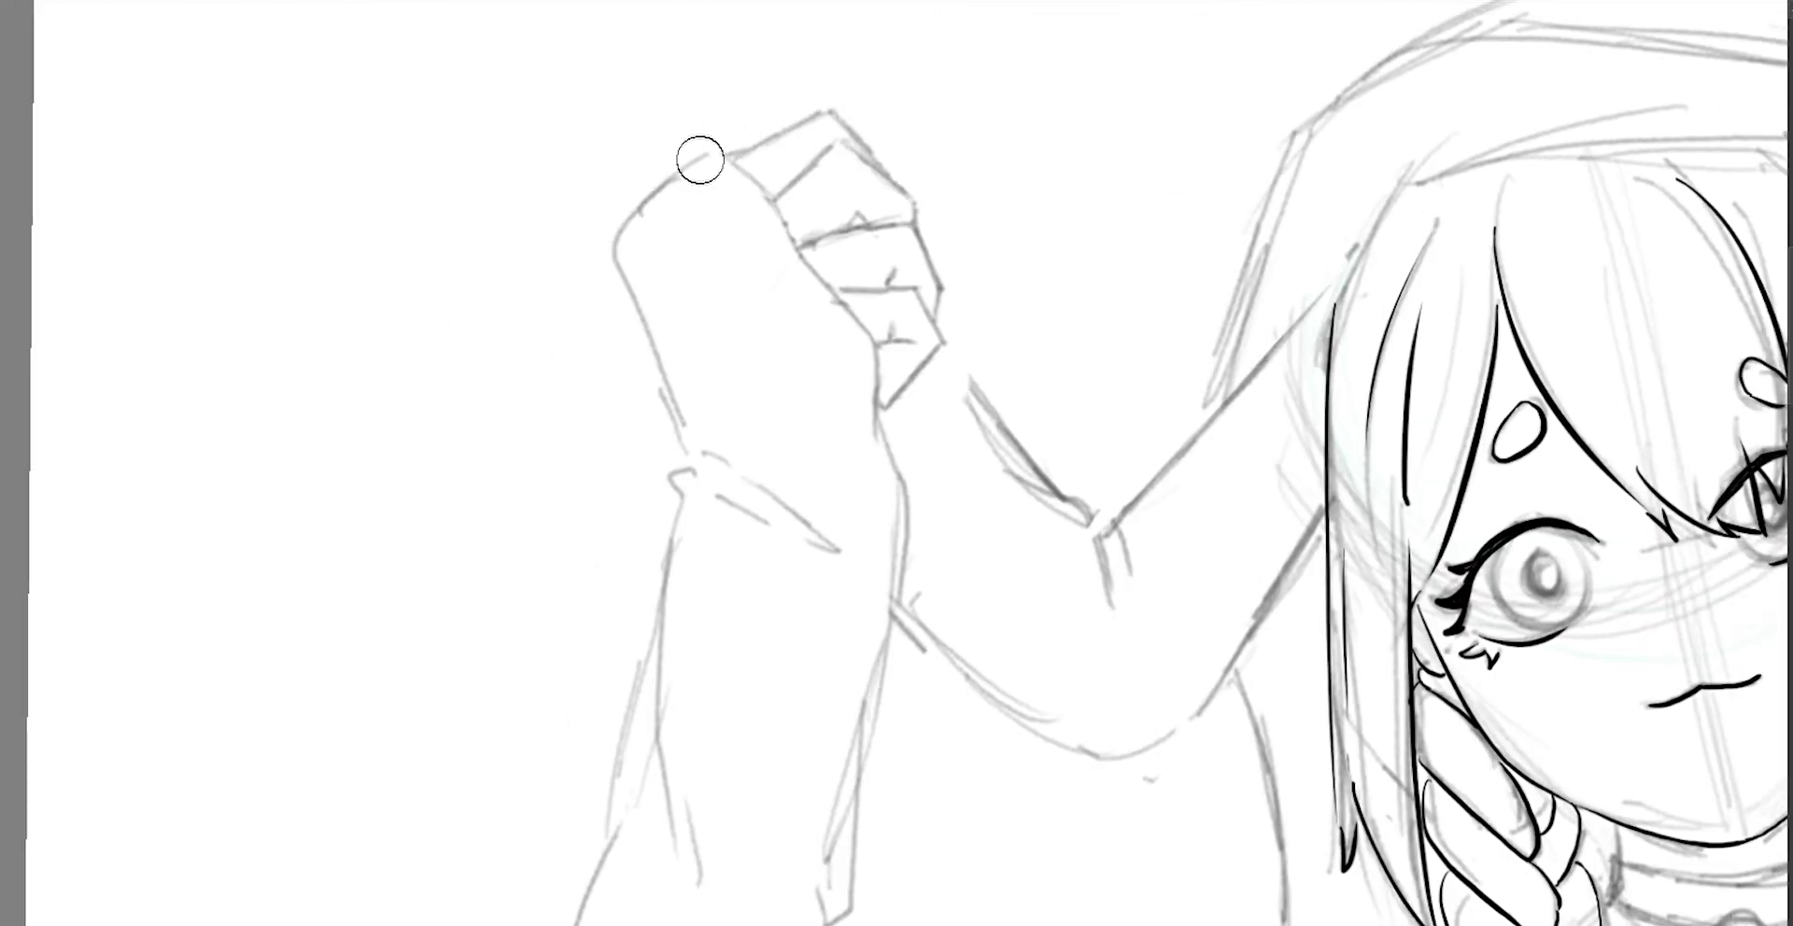
mouse_move(710, 155)
left_mouse_down()
mouse_move(642, 327)
mouse_move(686, 432)
left_mouse_up()
key("ctrl+z")
mouse_move(644, 326)
left_mouse_down()
mouse_move(689, 472)
mouse_move(812, 555)
left_mouse_up()
mouse_move(677, 506)
left_mouse_down()
mouse_move(726, 233)
mouse_move(732, 564)
left_mouse_up()
left_click_drag(707, 401, 720, 588)
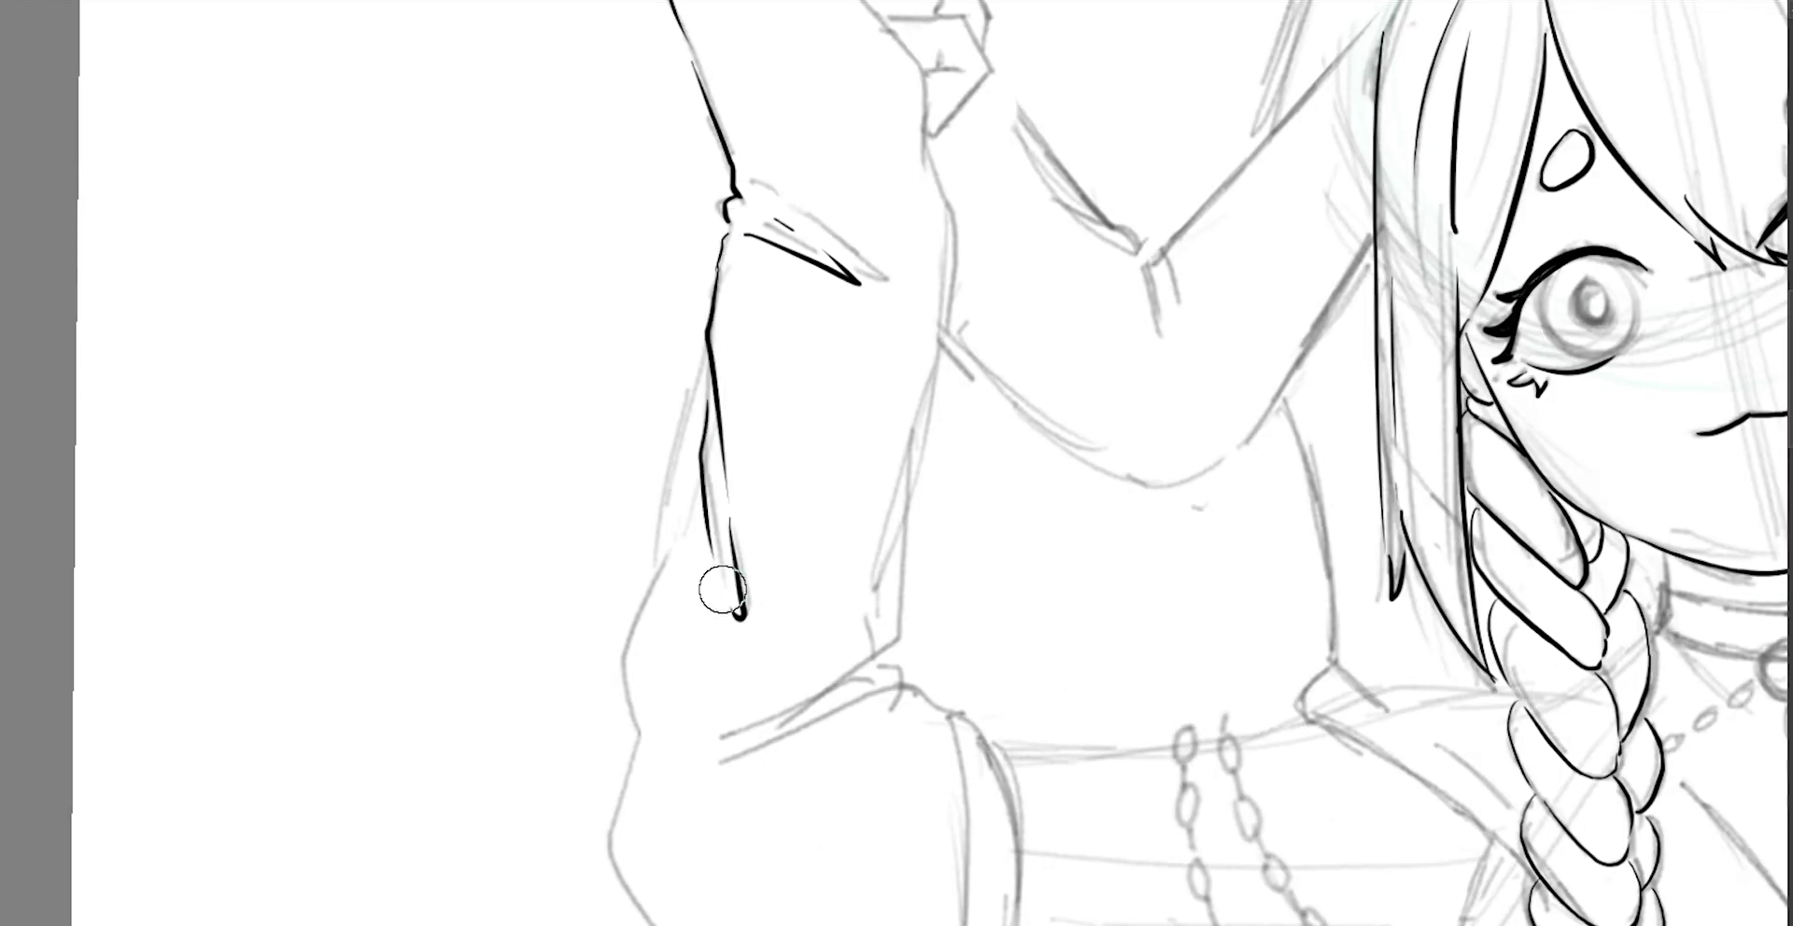
mouse_move(709, 334)
left_mouse_down()
mouse_move(648, 764)
mouse_move(676, 499)
mouse_move(810, 734)
left_mouse_up()
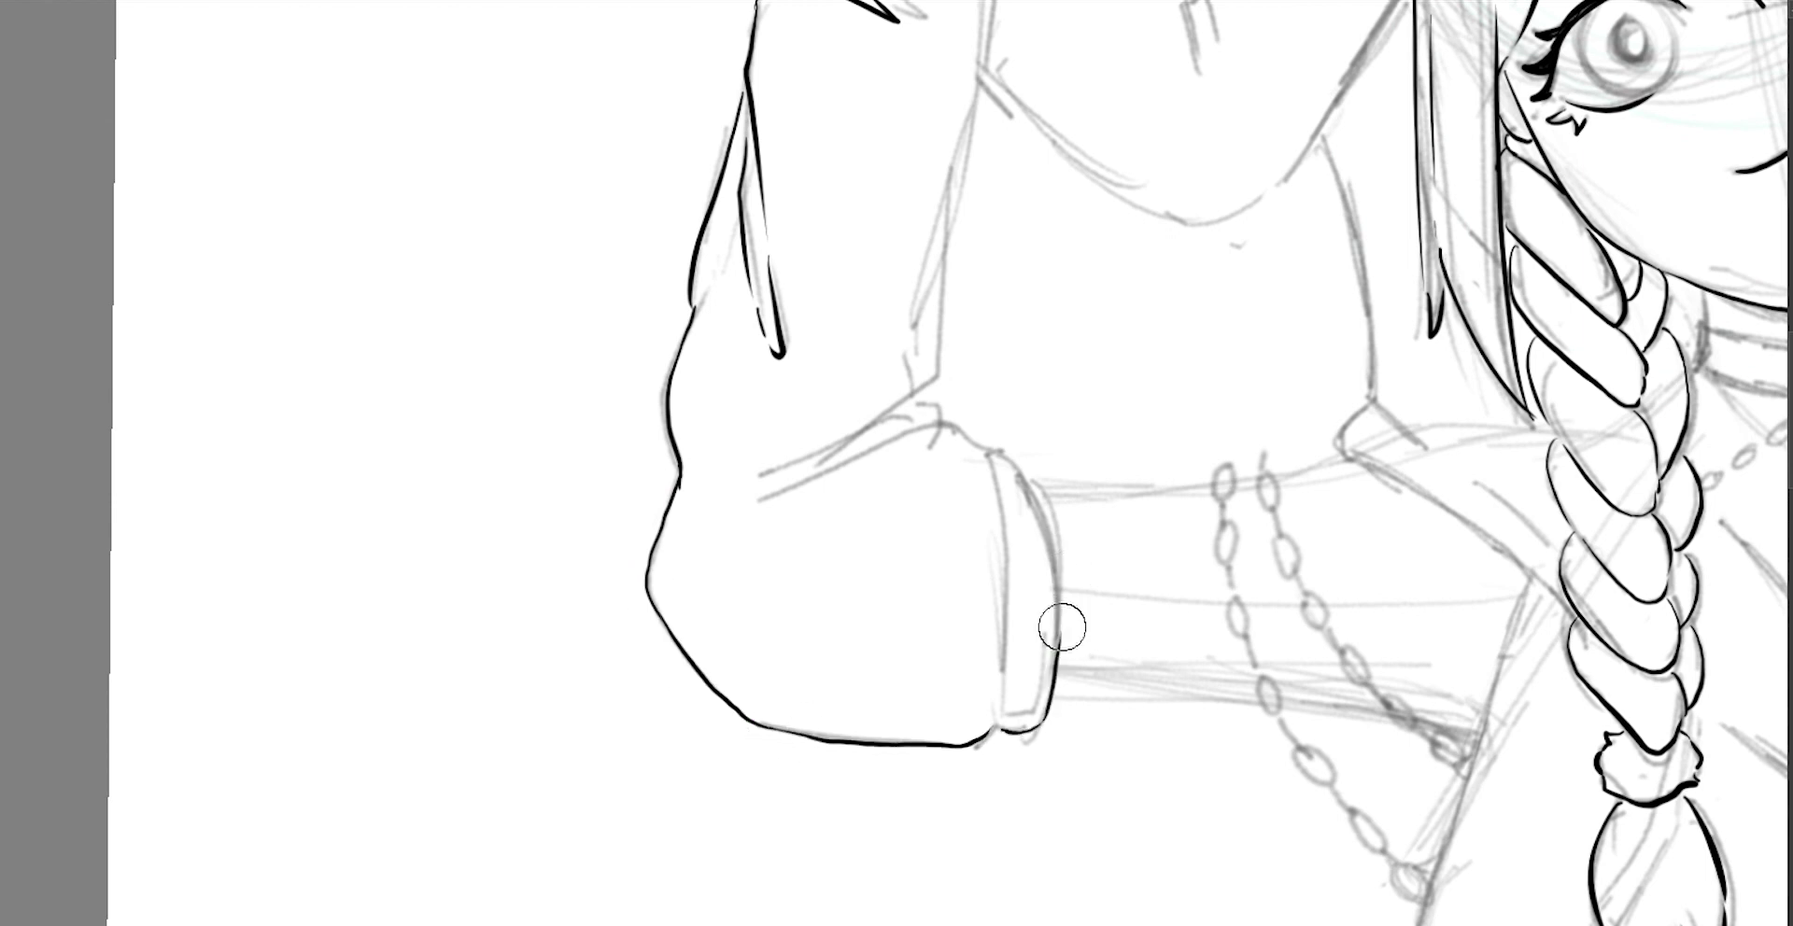
Rotate the canvas and ink the fist's top edge, knuckle line and top finger.
mouse_move(803, 653)
left_mouse_down()
mouse_move(740, 332)
mouse_move(1036, 285)
mouse_move(966, 403)
left_mouse_up()
mouse_move(813, 457)
left_mouse_down()
mouse_move(990, 401)
mouse_move(1027, 448)
left_mouse_up()
mouse_move(1075, 271)
left_mouse_down()
mouse_move(888, 300)
mouse_move(1017, 409)
mouse_move(1137, 461)
mouse_move(1092, 470)
left_mouse_up()
key("ctrl+z")
left_click_drag(991, 376, 1091, 352)
left_click_drag(966, 336, 1080, 304)
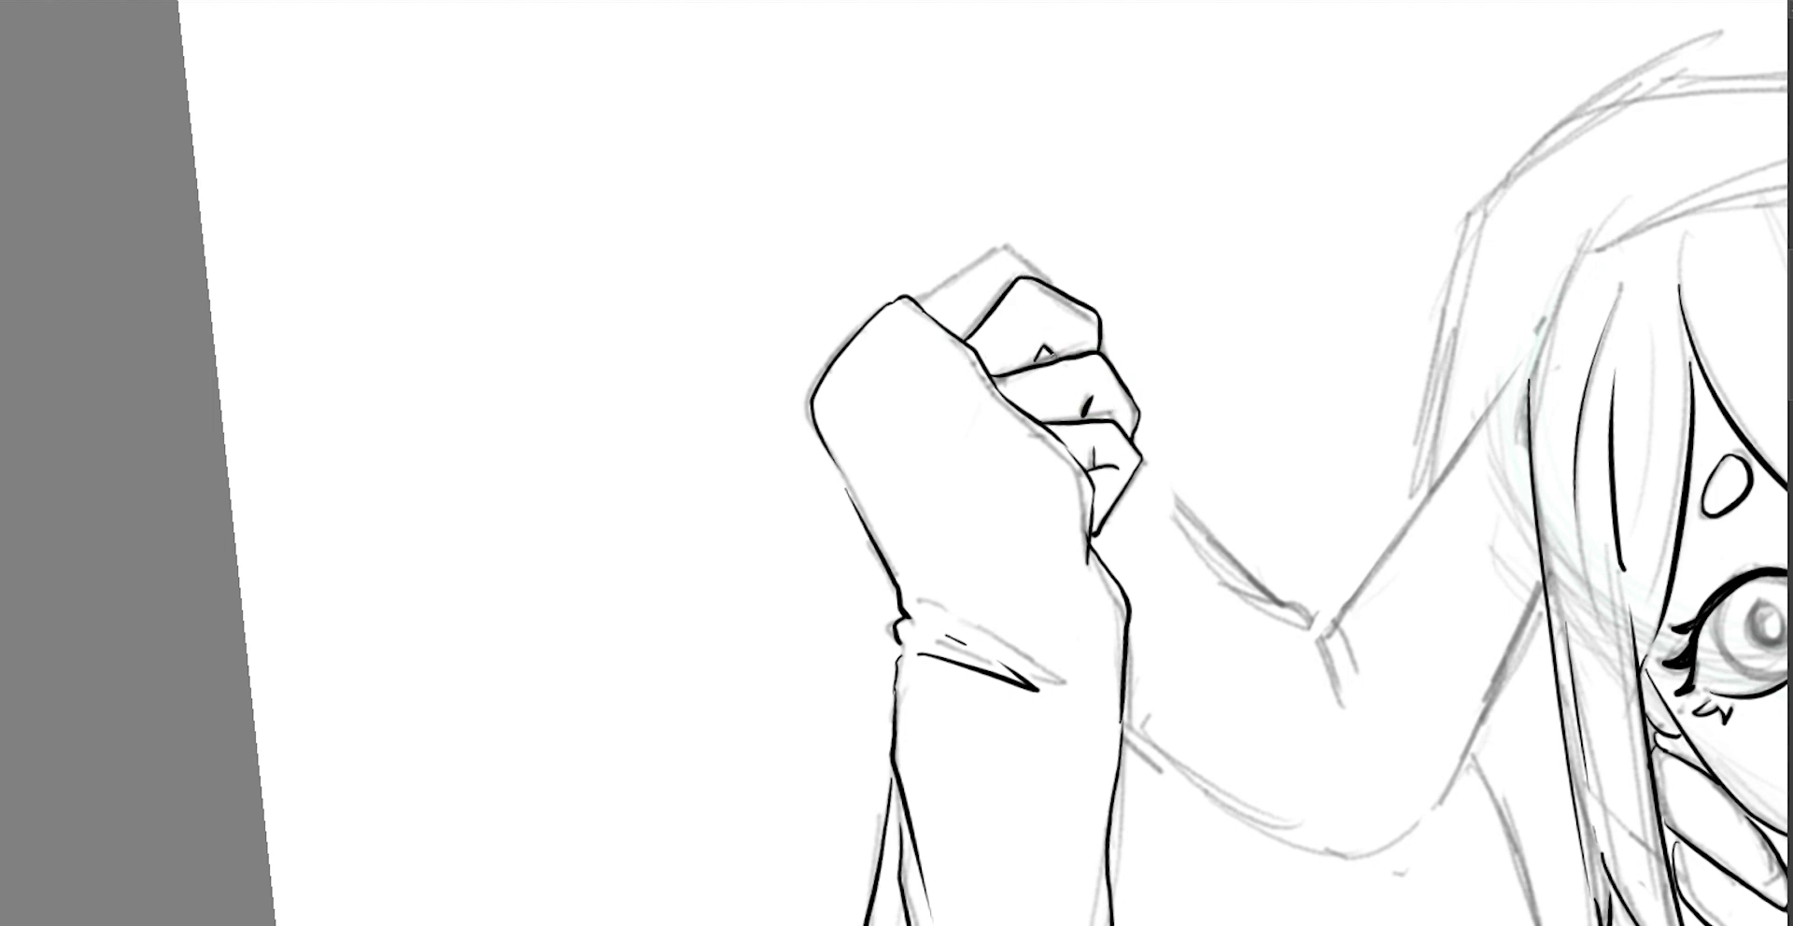
Ink the arm contours, cuff and shoulder line, torso edge, collar lines and hair outline.
mouse_move(961, 388)
left_mouse_down()
mouse_move(1111, 541)
mouse_move(1118, 627)
left_mouse_up()
left_click_drag(1131, 555, 1370, 342)
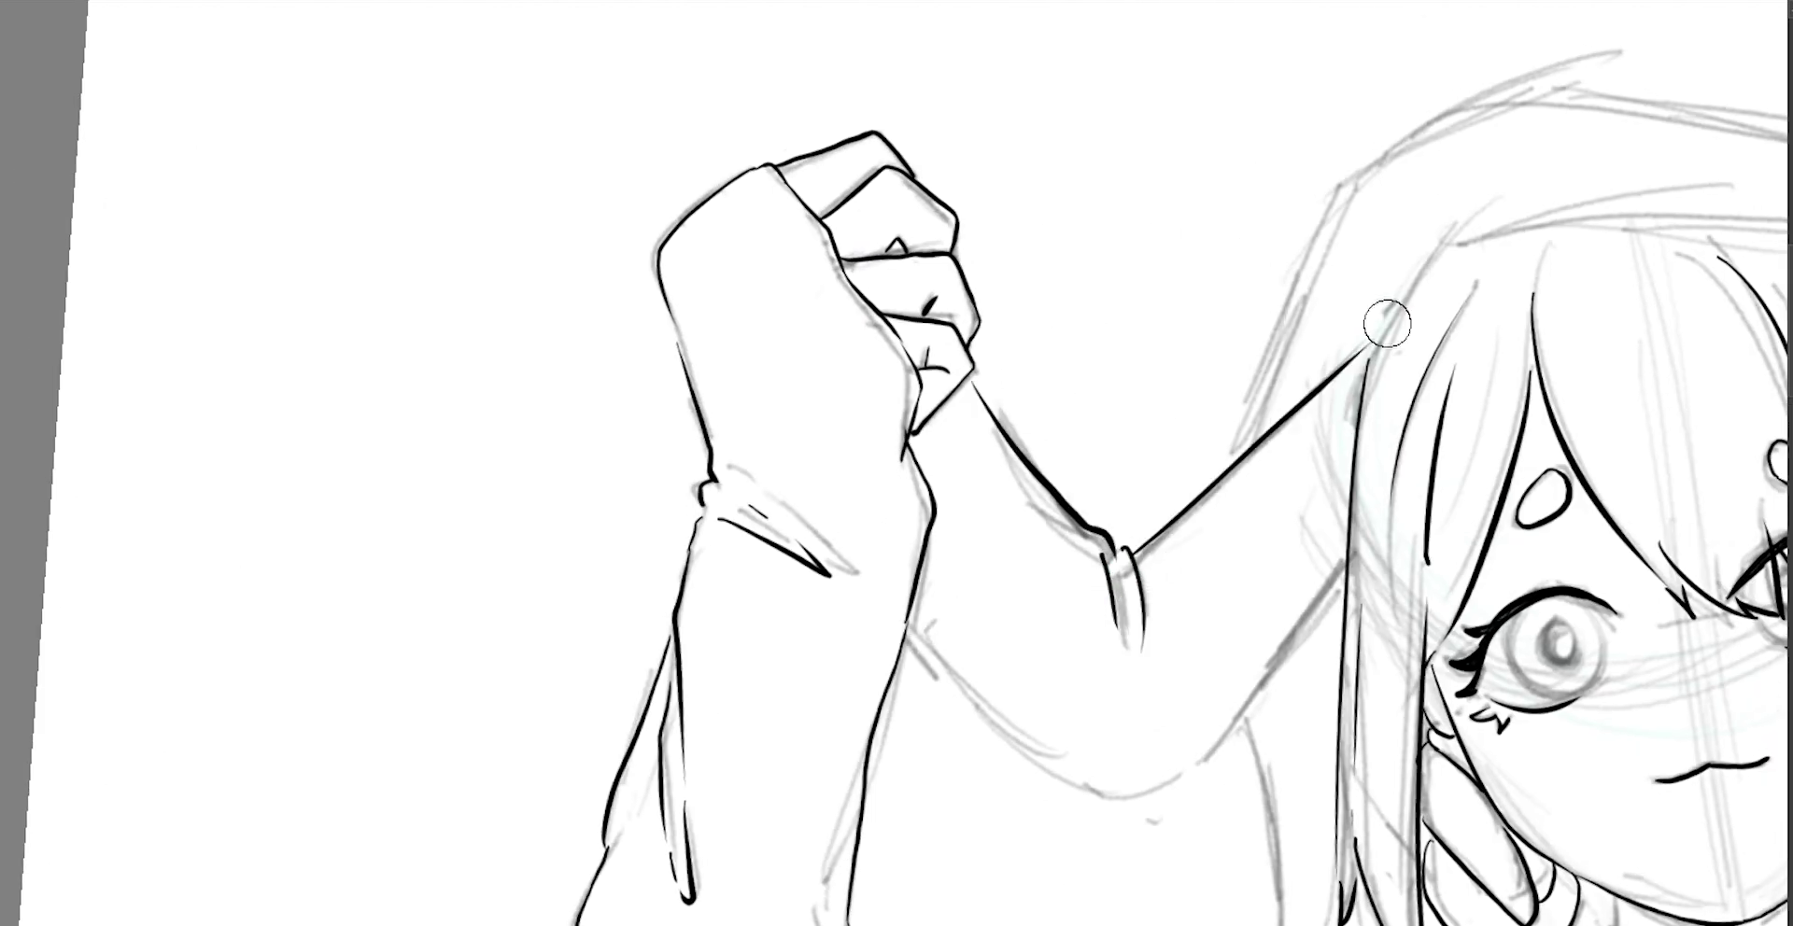
mouse_move(913, 618)
left_mouse_down()
mouse_move(1178, 782)
mouse_move(940, 492)
left_mouse_up()
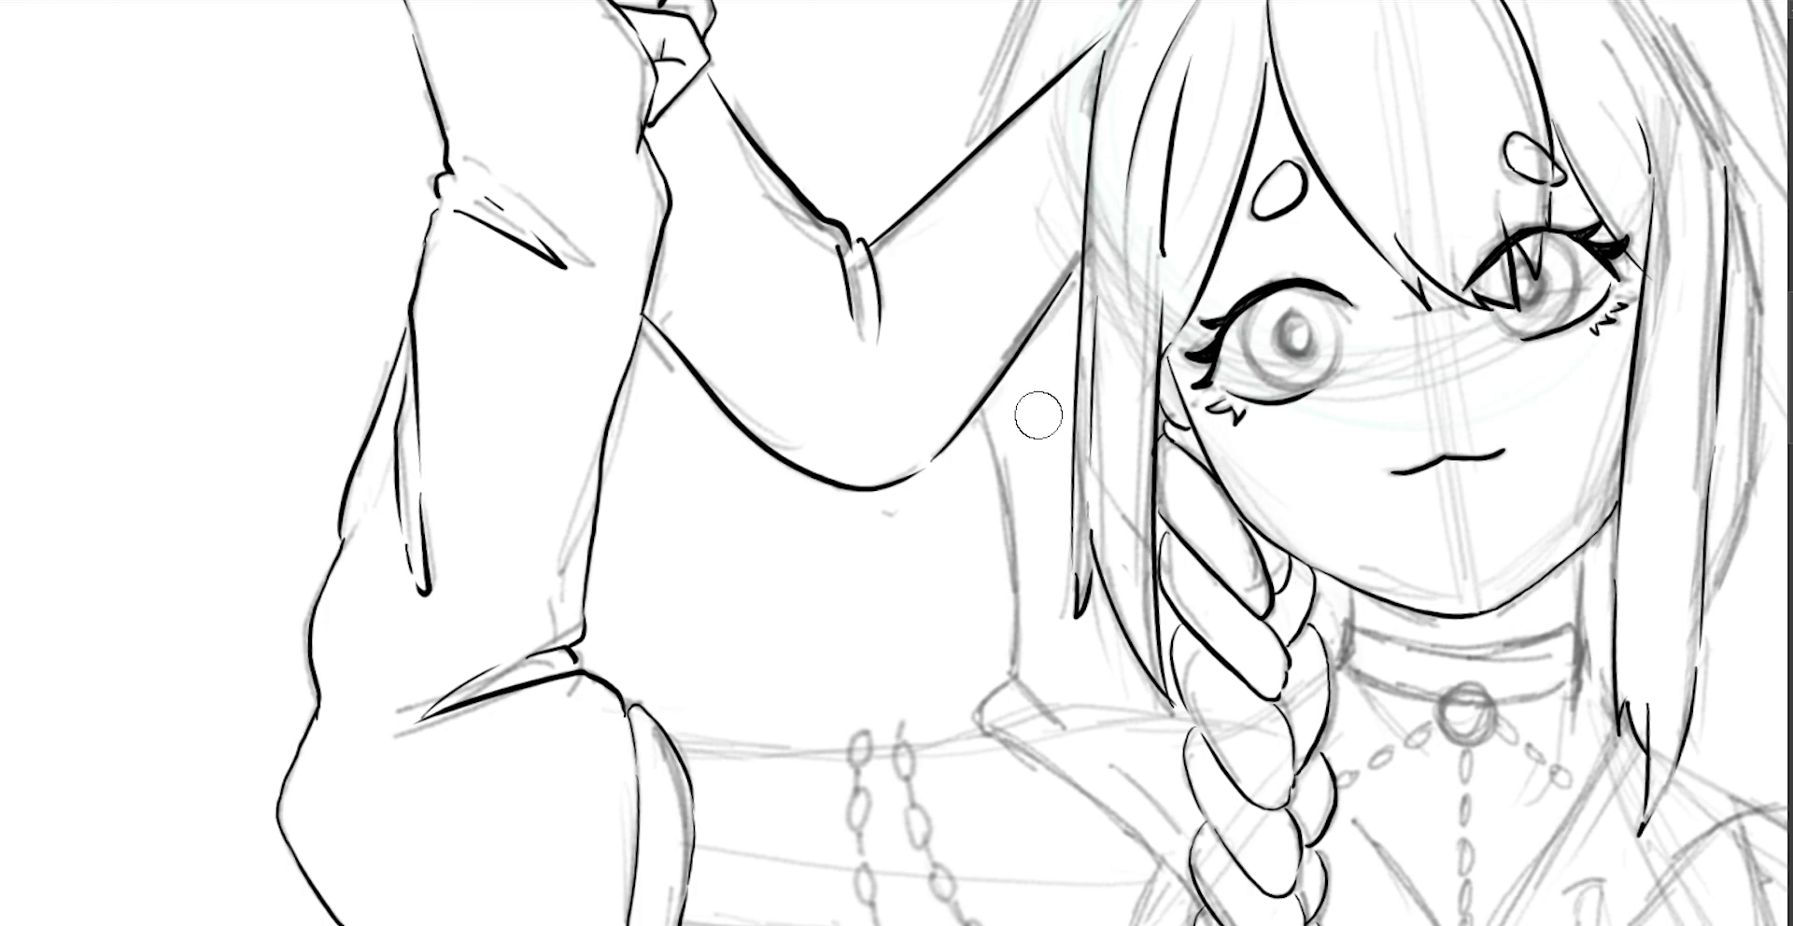
left_click_drag(978, 418, 1055, 715)
left_click_drag(1008, 645, 1148, 807)
left_click_drag(980, 700, 1120, 821)
Ink the hood outline at the top of the head and the right hair contour.
mouse_move(934, 285)
left_mouse_down()
mouse_move(803, 551)
mouse_move(1232, 177)
left_mouse_up()
left_click_drag(1003, 371, 1172, 205)
key("ctrl+z")
left_click_drag(854, 376, 719, 630)
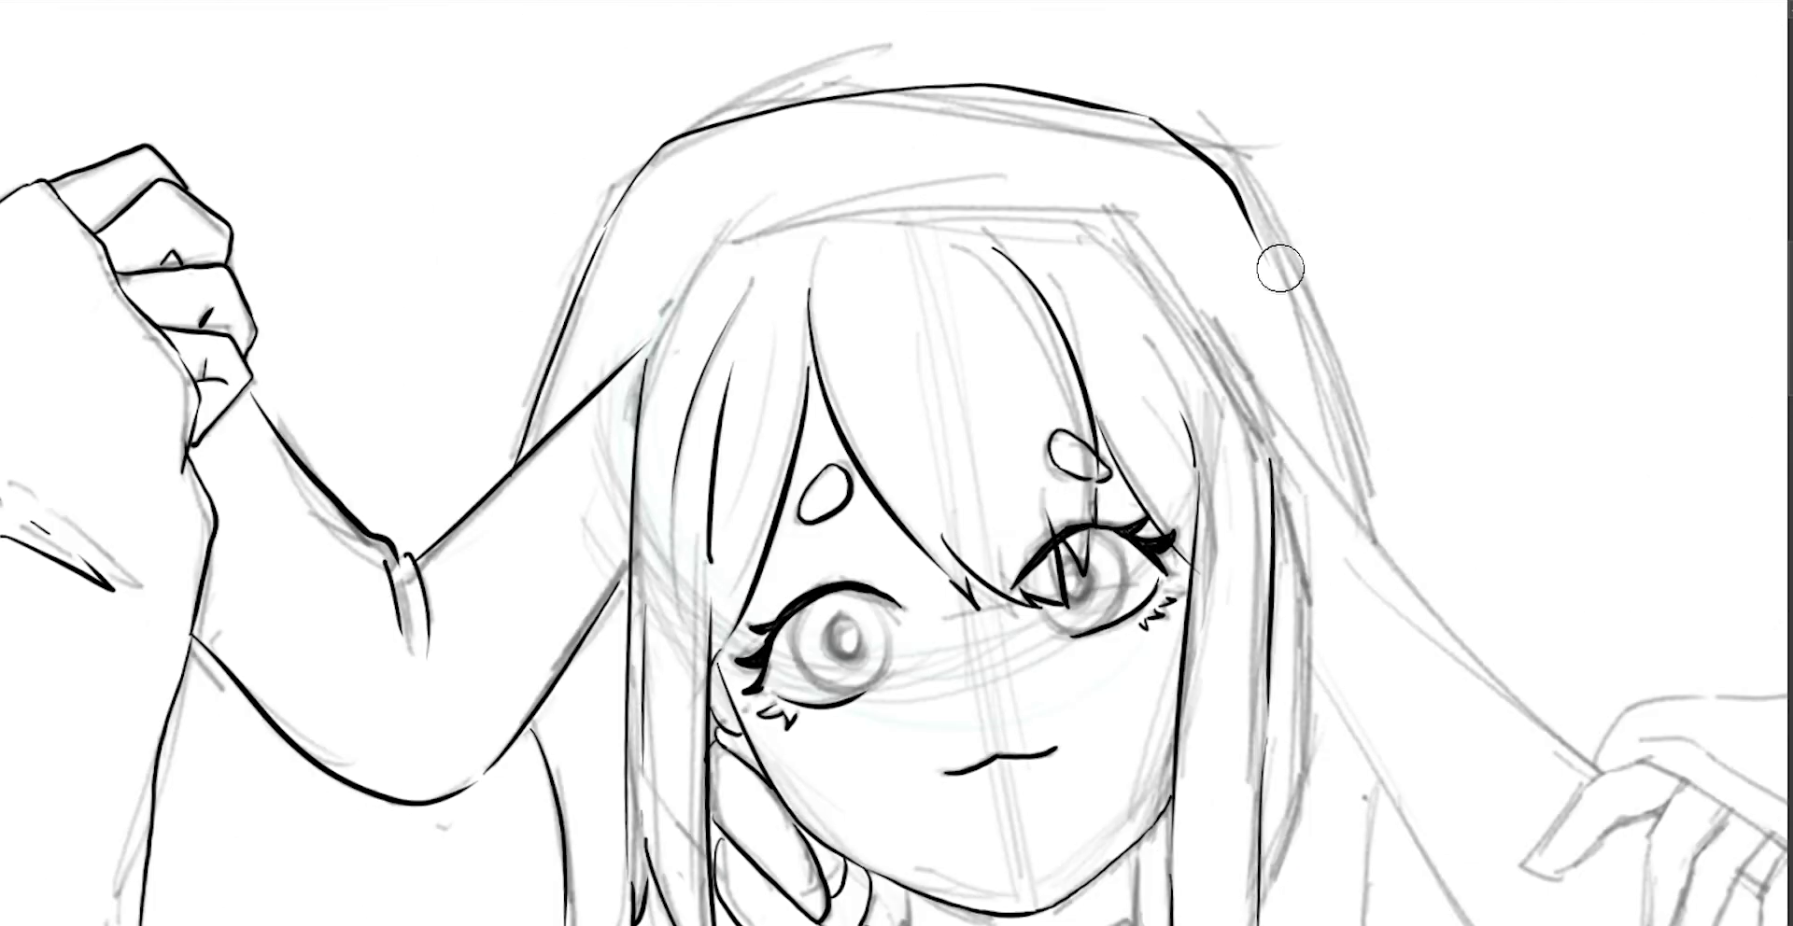
left_click_drag(1234, 213, 1362, 499)
scroll(1260, 243, "down", 5)
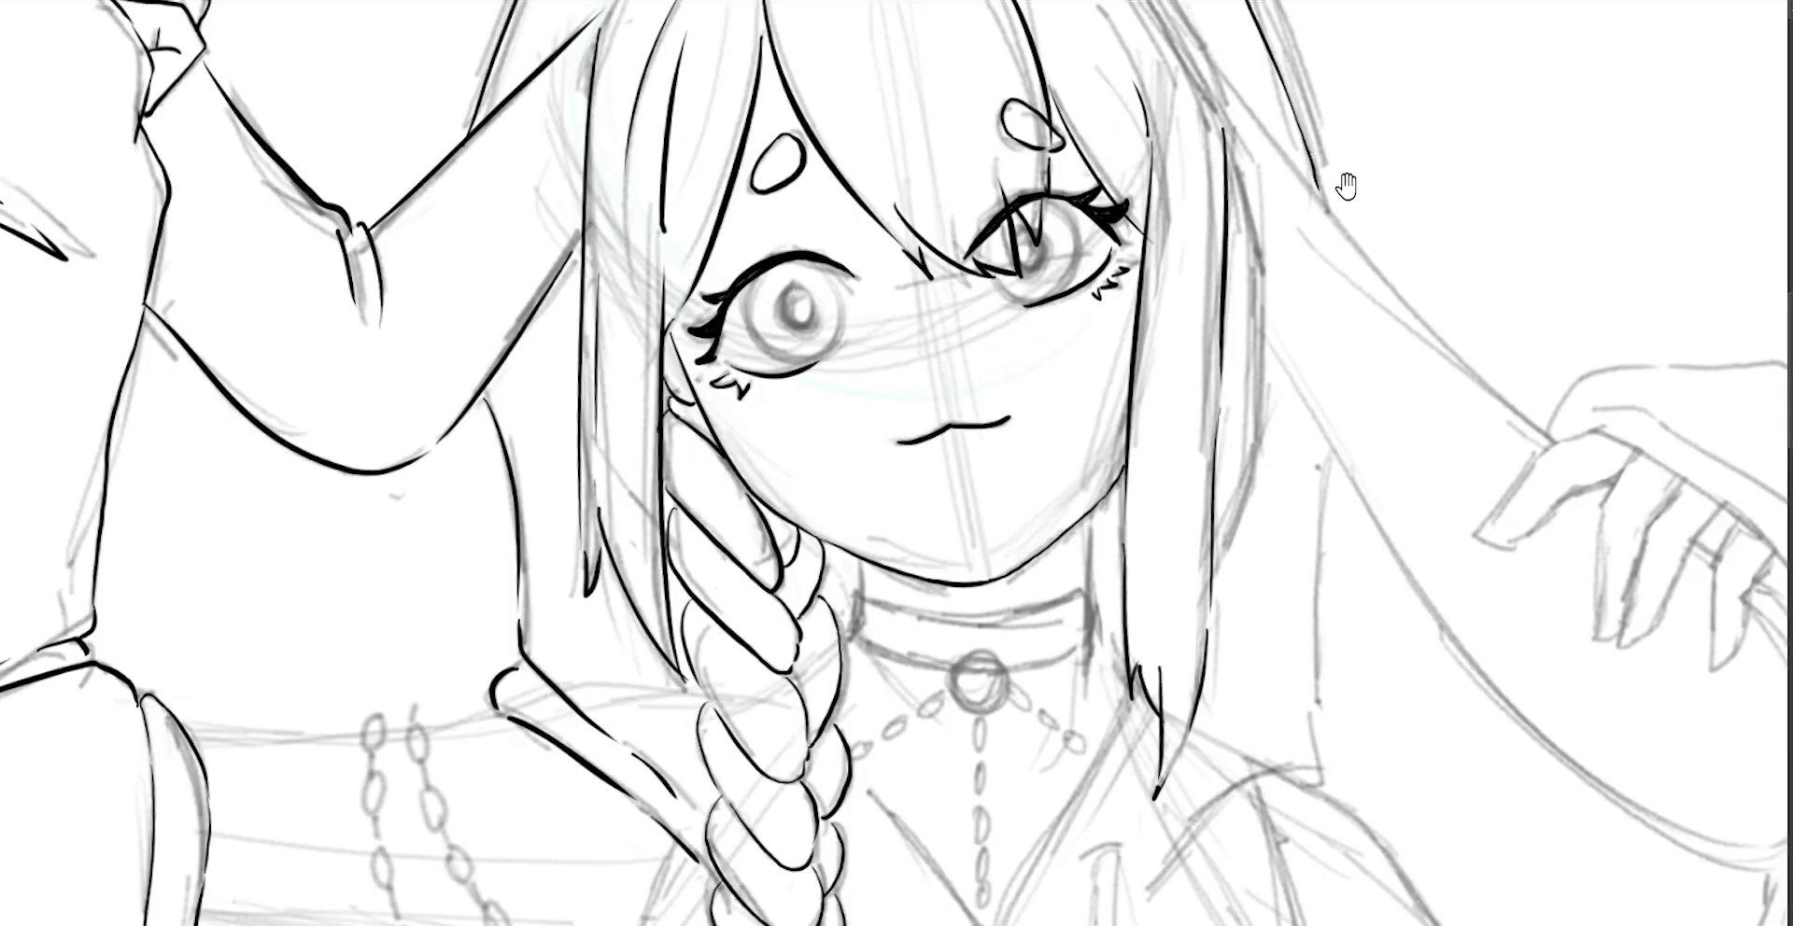
scroll(1273, 348, "right", 5)
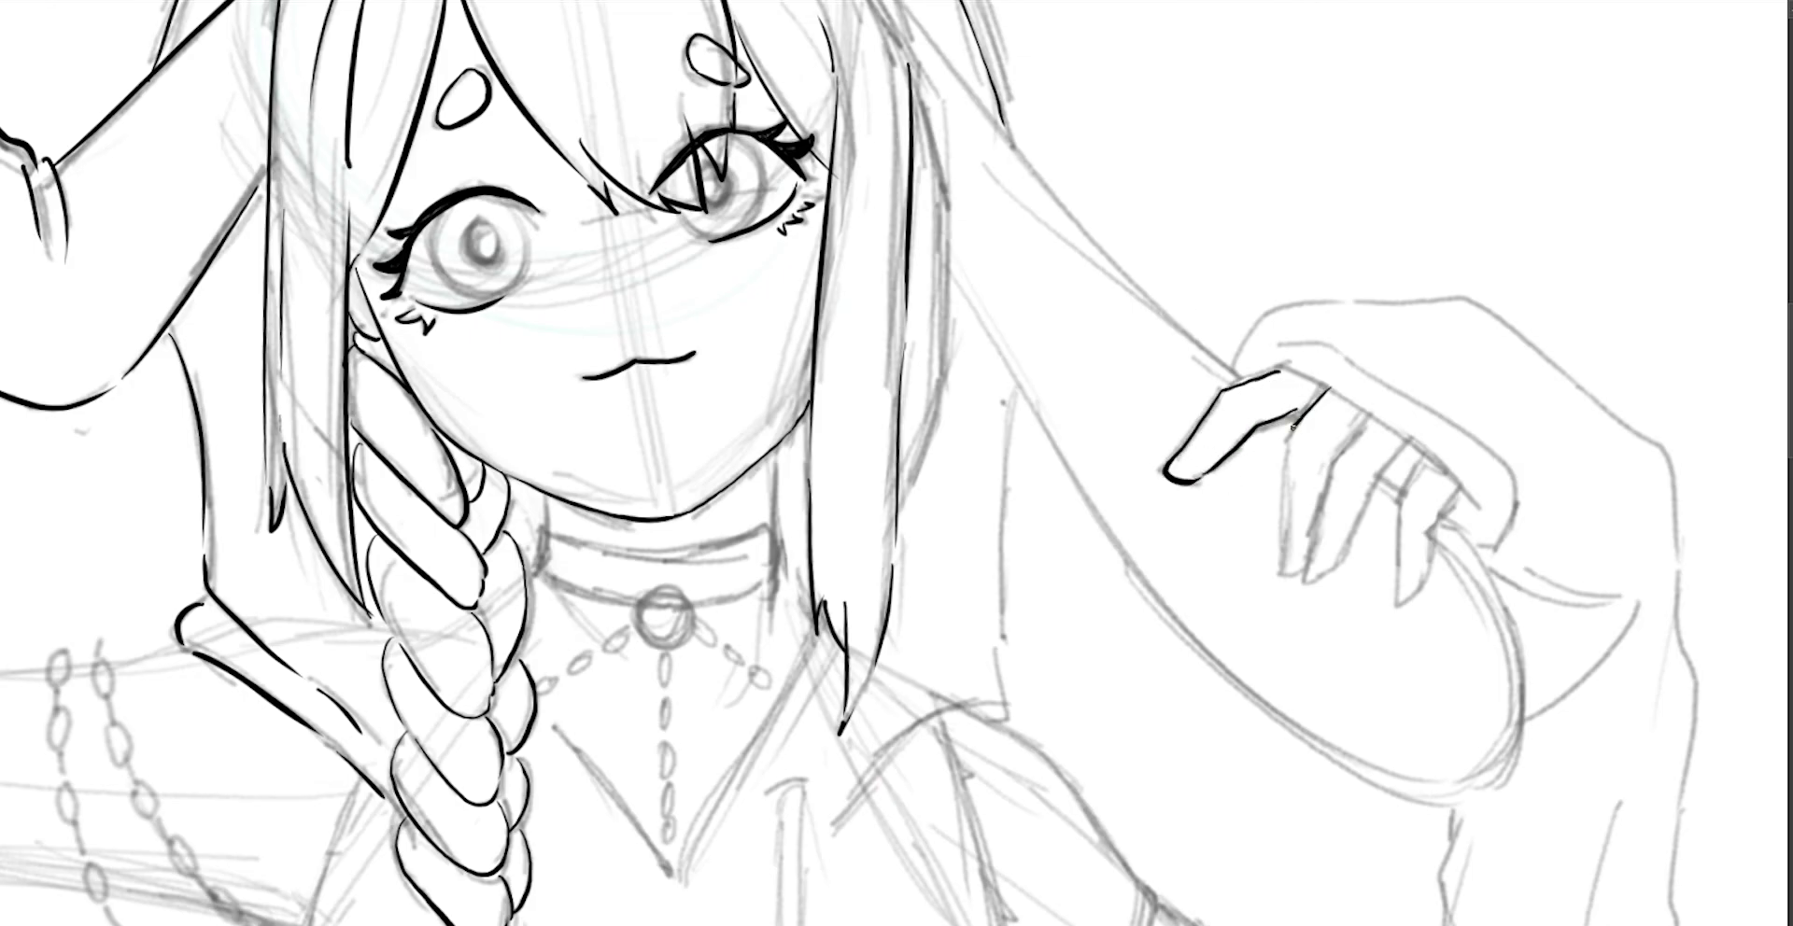
scroll(1307, 415, "down", 2)
scroll(1307, 415, "right", 2)
Ink the back of the hand around the knuckles, plus a fingernail and its curve.
mouse_move(1172, 291)
left_mouse_down()
mouse_move(1289, 351)
mouse_move(1384, 444)
left_mouse_up()
left_click_drag(1374, 366, 1391, 476)
left_click_drag(1209, 340, 1181, 405)
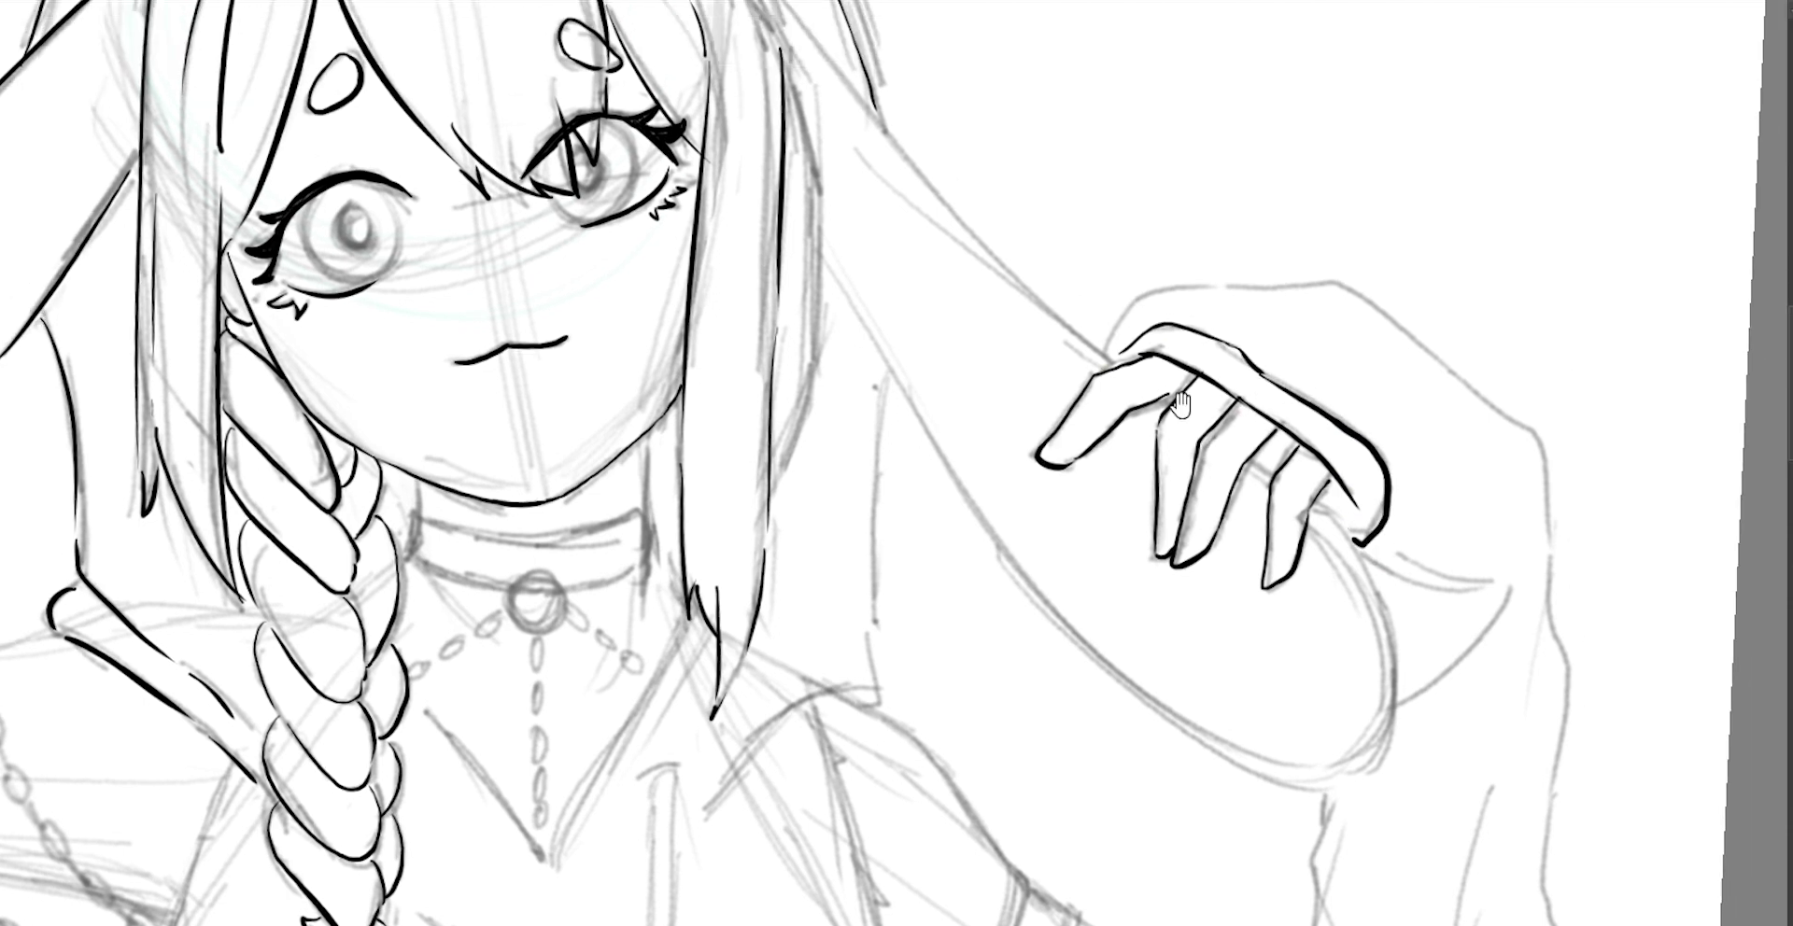
left_click_drag(1233, 284, 1517, 425)
scroll(1493, 402, "down", 5)
key("ctrl+z")
mouse_move(1317, 282)
left_mouse_down()
mouse_move(1437, 329)
mouse_move(1424, 316)
left_mouse_up()
scroll(1352, 318, "down", 2)
left_click_drag(1316, 336, 1427, 241)
Ink the arm's outer edge, the inner elbow outline and the inner forearm line.
left_click_drag(1482, 292, 1462, 515)
scroll(1499, 252, "down", 5)
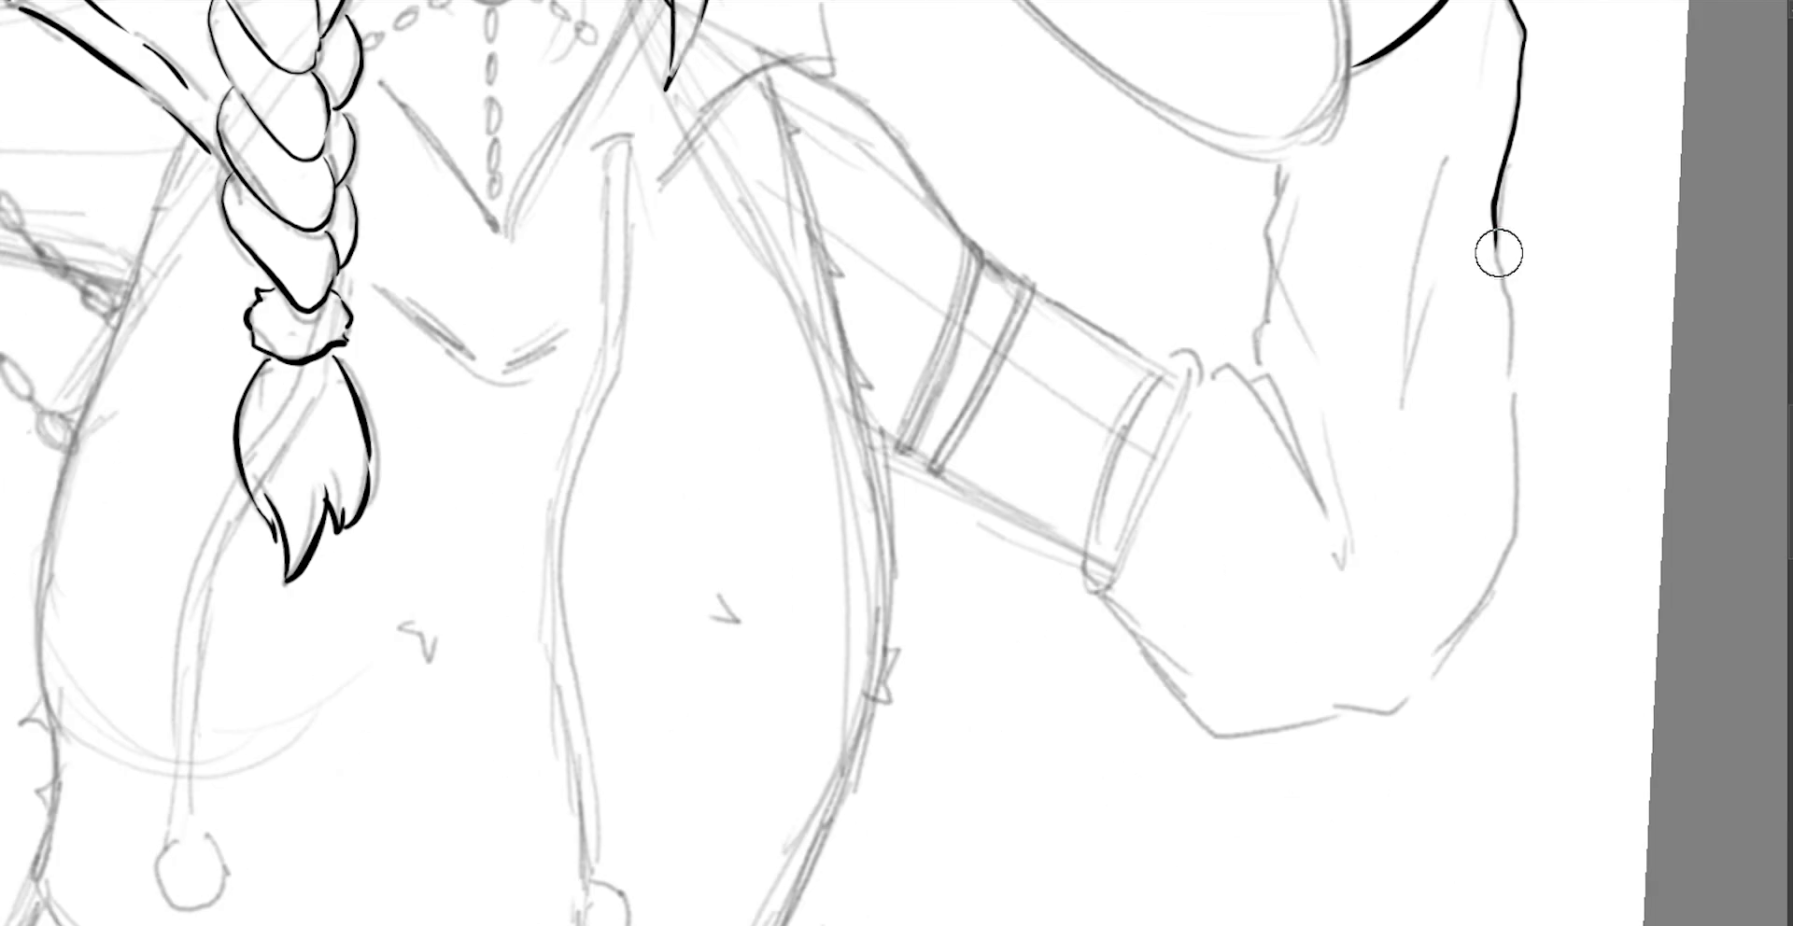
scroll(1302, 336, "up", 4)
mouse_move(1302, 336)
left_mouse_down()
mouse_move(1280, 555)
mouse_move(1352, 691)
left_mouse_up()
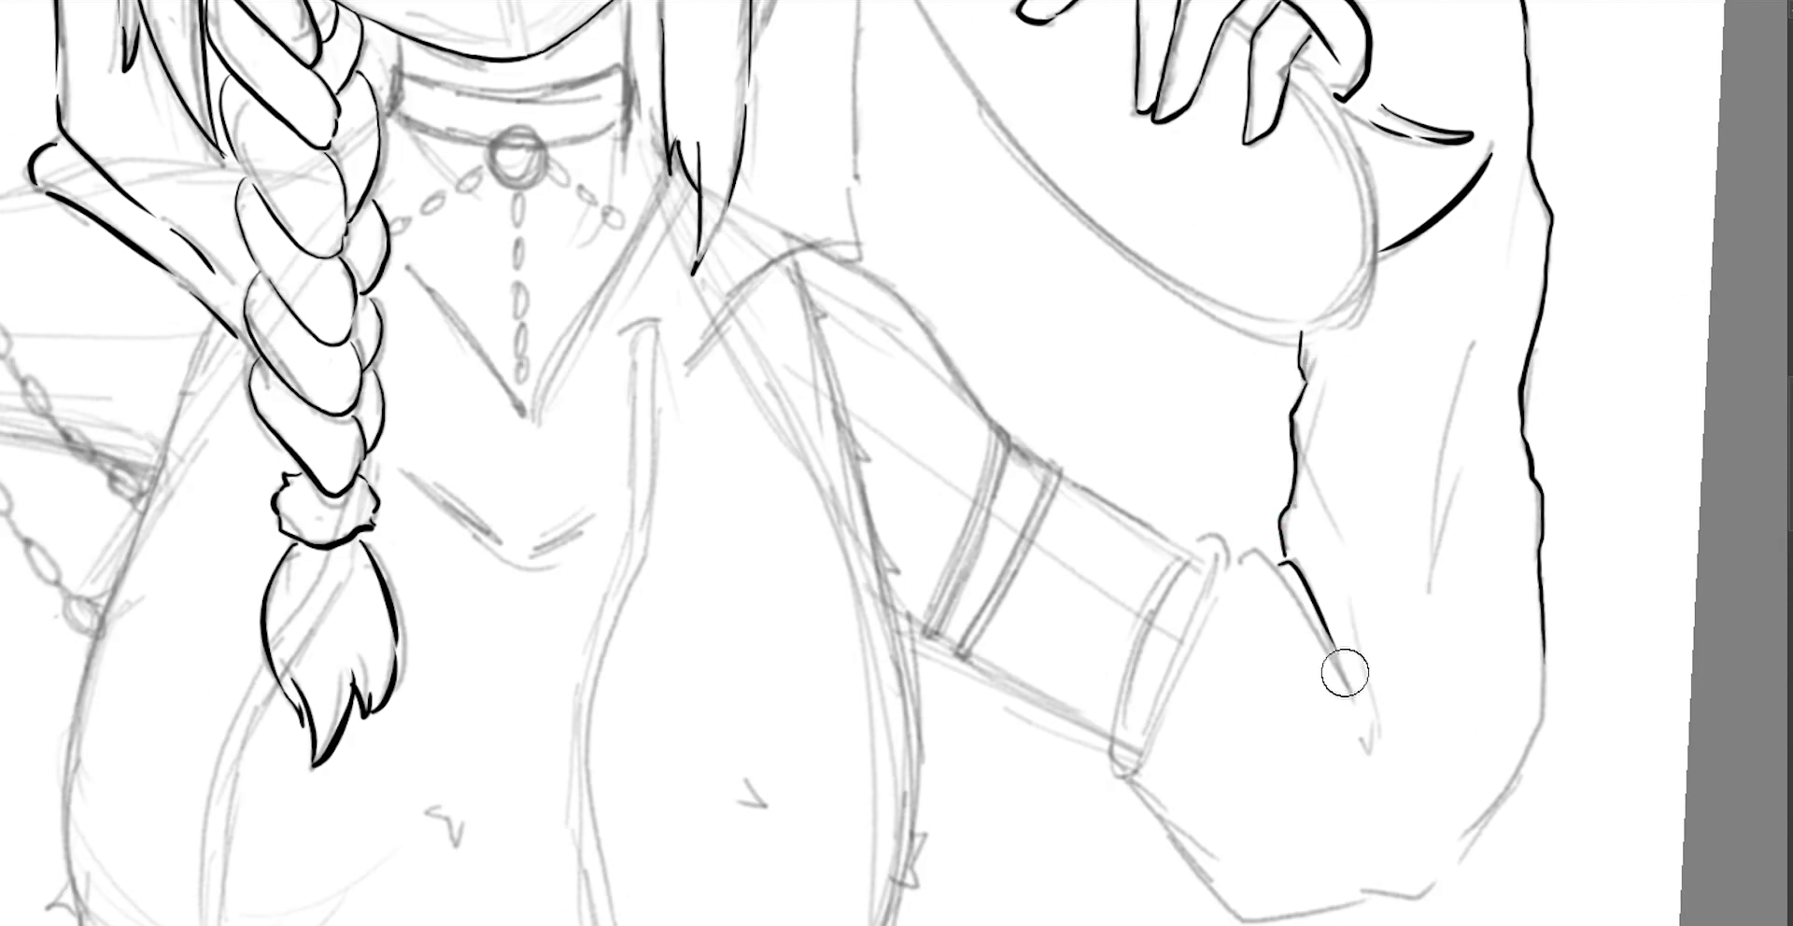
left_click_drag(1241, 560, 1349, 689)
scroll(1346, 651, "down", 3)
left_click_drag(1335, 560, 1355, 624)
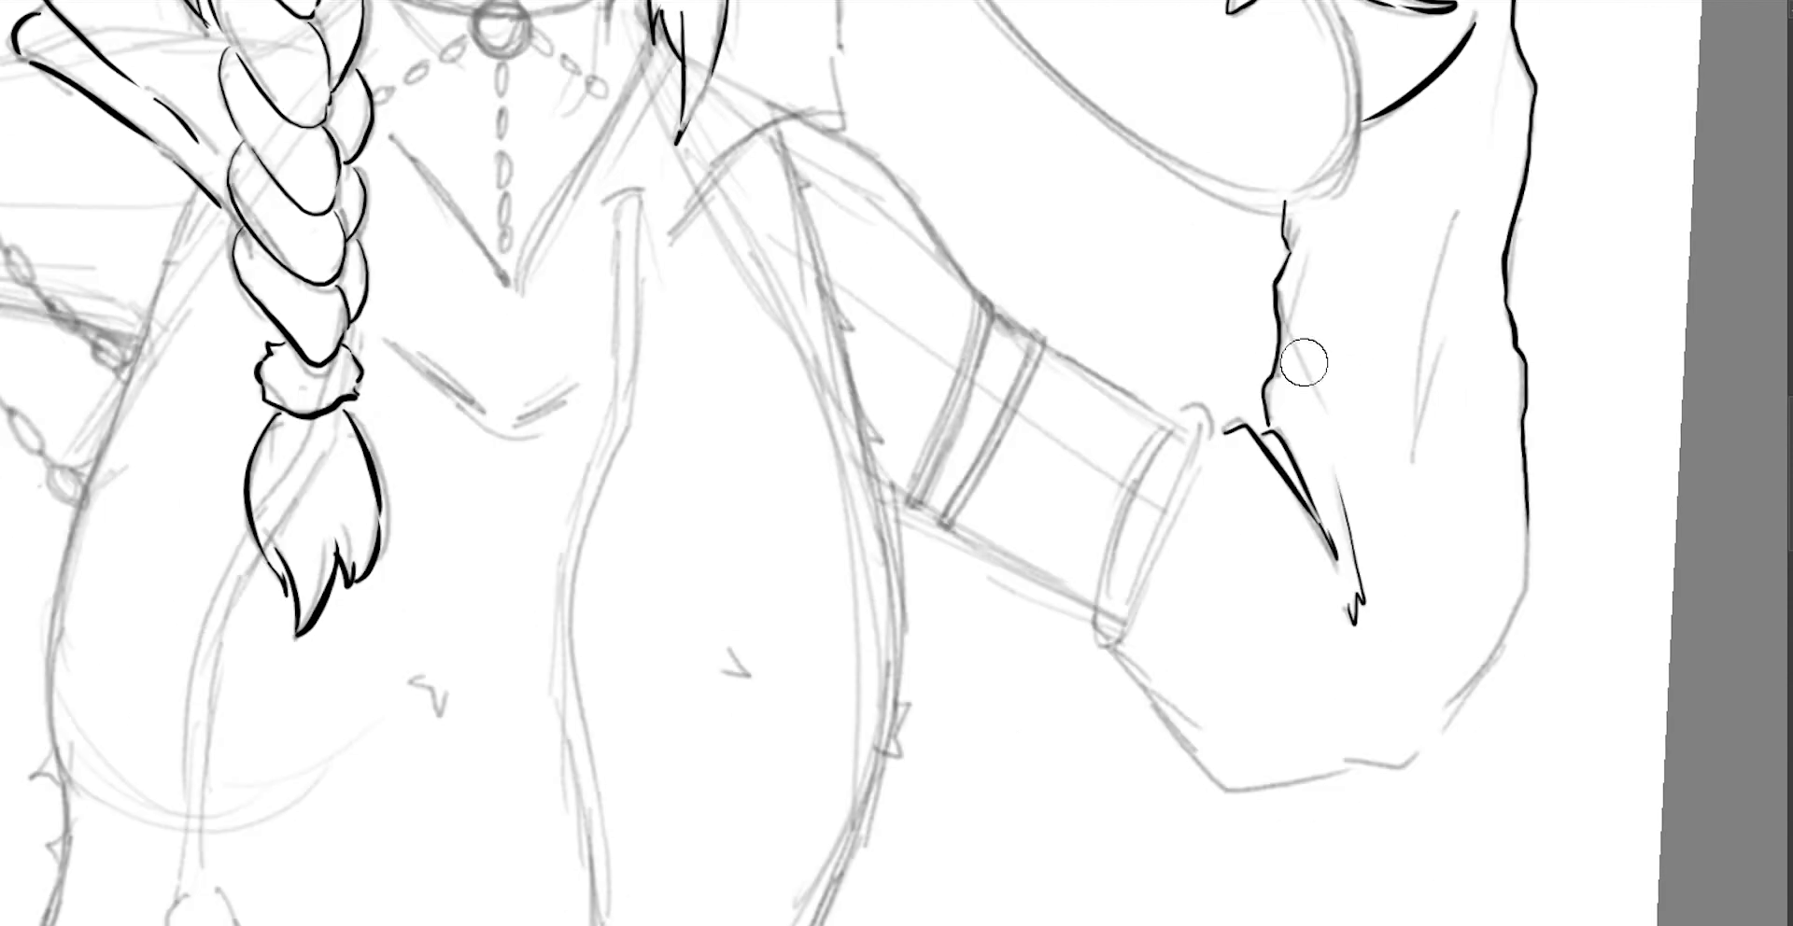
left_click_drag(1272, 299, 1310, 411)
left_click_drag(1445, 217, 1412, 453)
mouse_move(1427, 346)
left_mouse_down()
mouse_move(1409, 461)
mouse_move(1230, 686)
left_mouse_up()
Replace the stray elbow stroke with a wrist cuff loop and the lower forearm outline.
scroll(1494, 448, "left", 3)
key("ctrl+z")
left_click_drag(1279, 552, 1356, 484)
left_click_drag(1251, 686, 1337, 460)
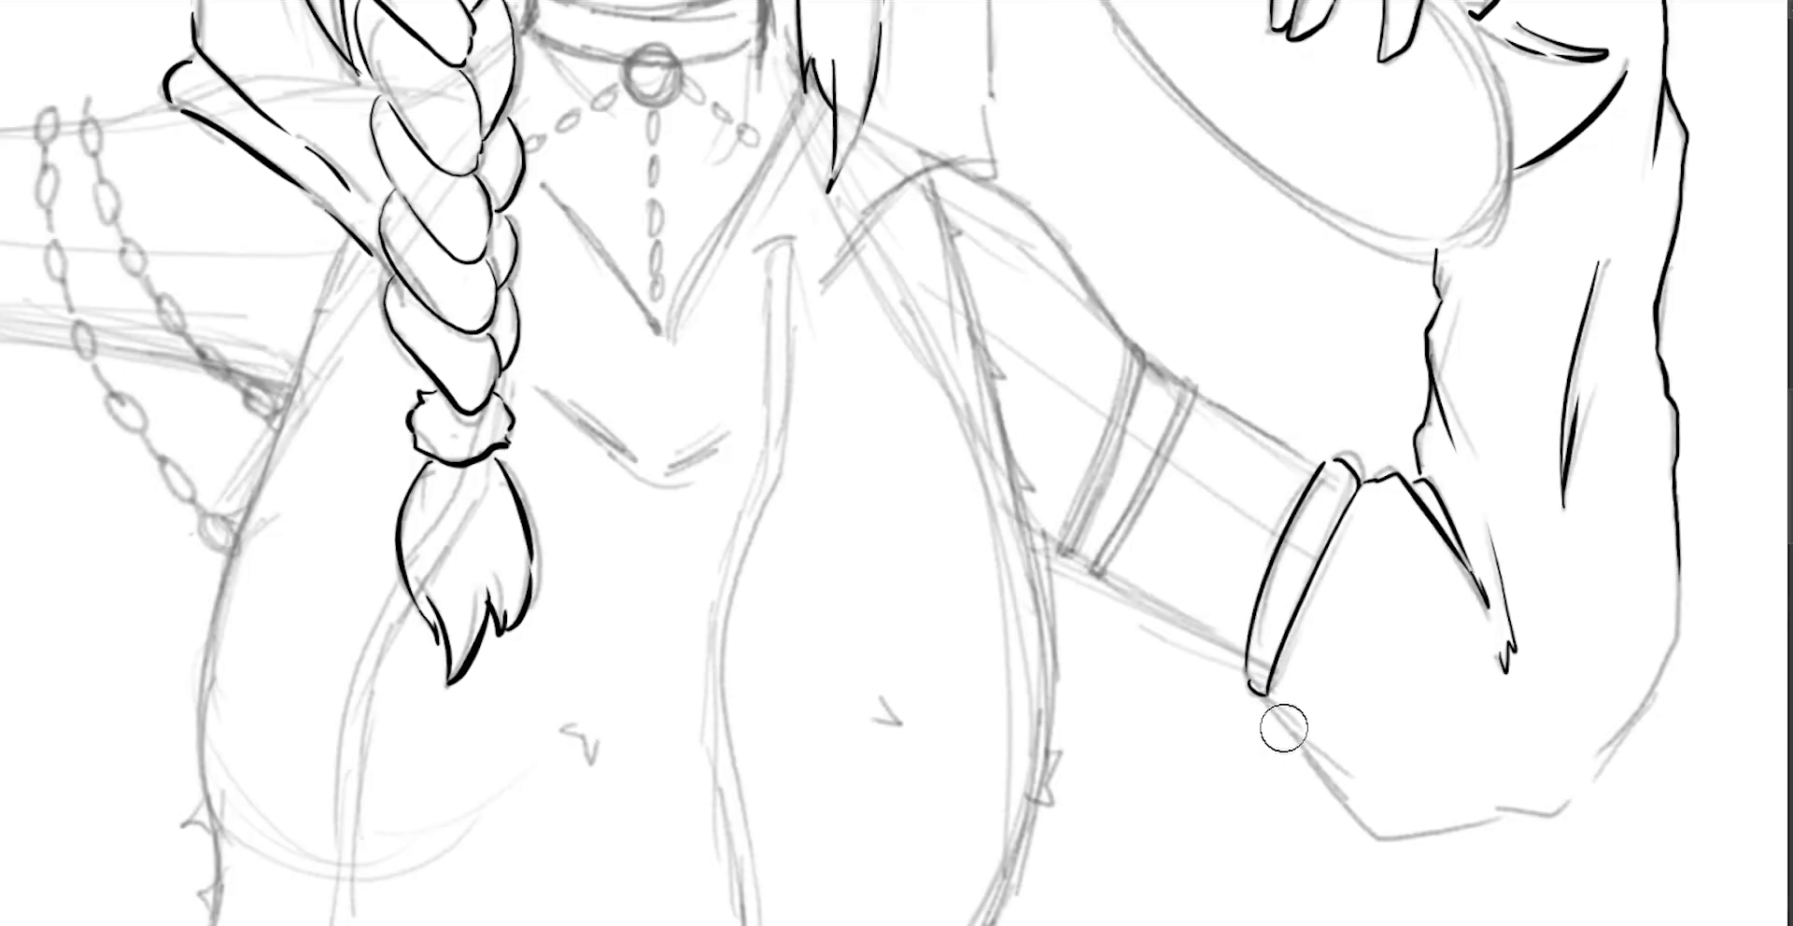
left_click_drag(1260, 693, 1454, 824)
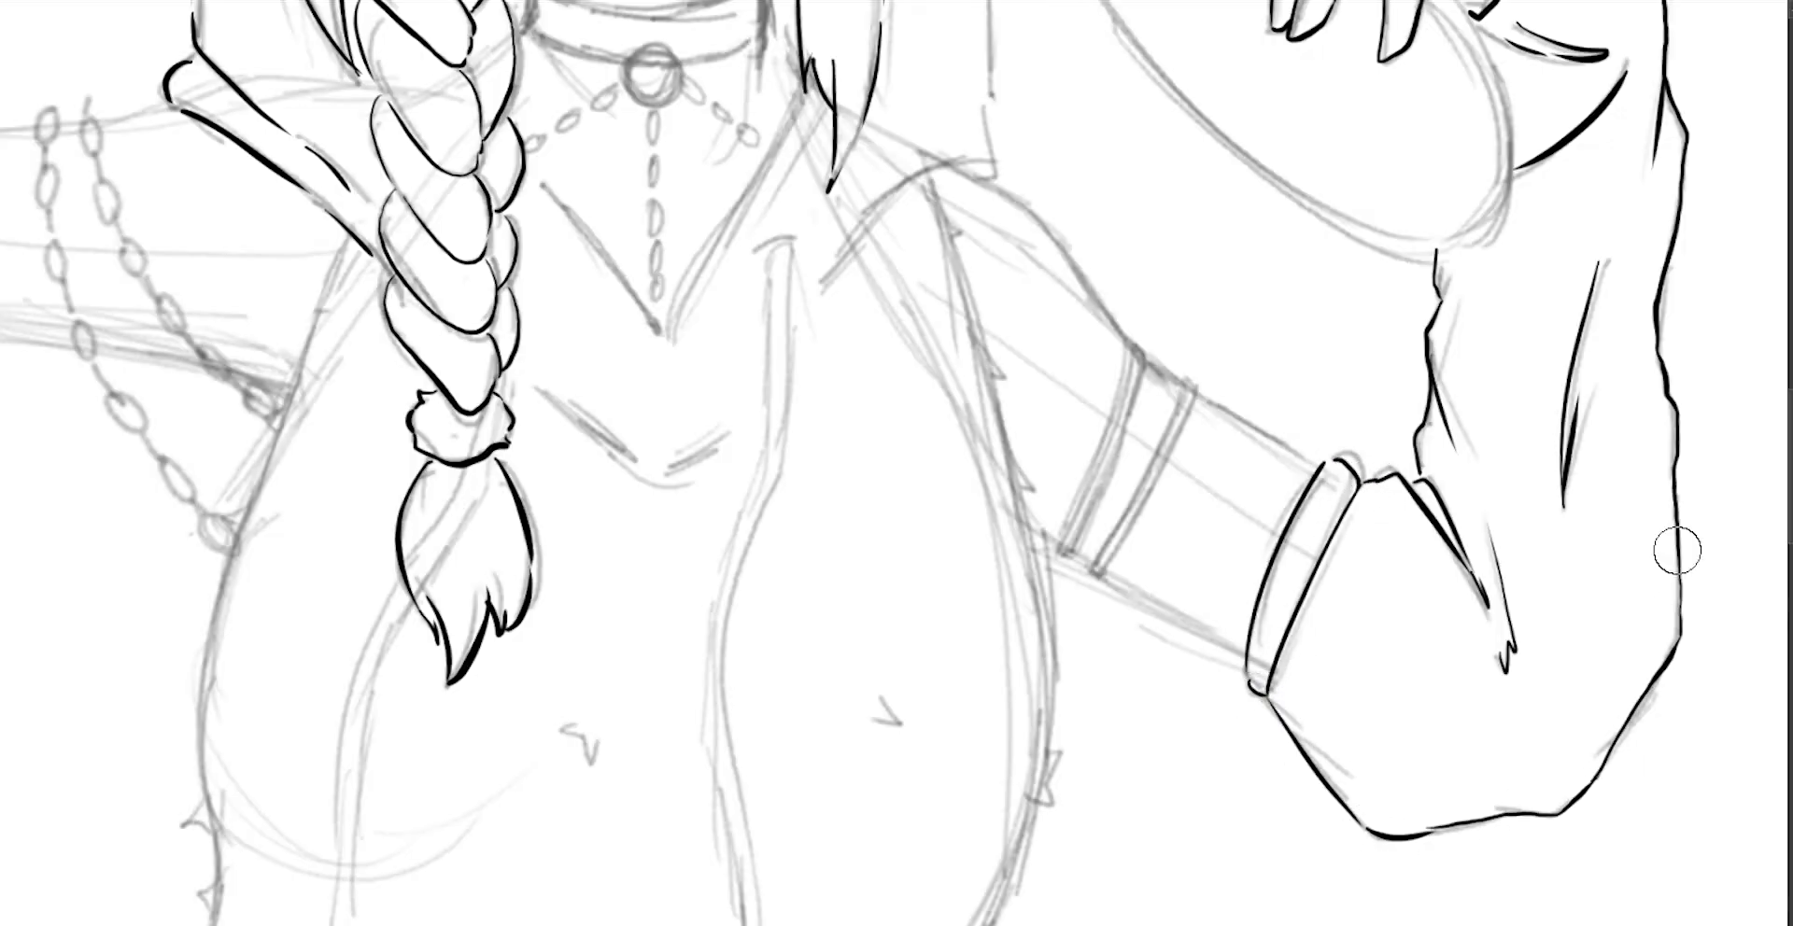
scroll(1681, 662, "up", 5)
scroll(1480, 720, "up", 3)
scroll(1398, 454, "up", 2)
scroll(1398, 454, "down", 2)
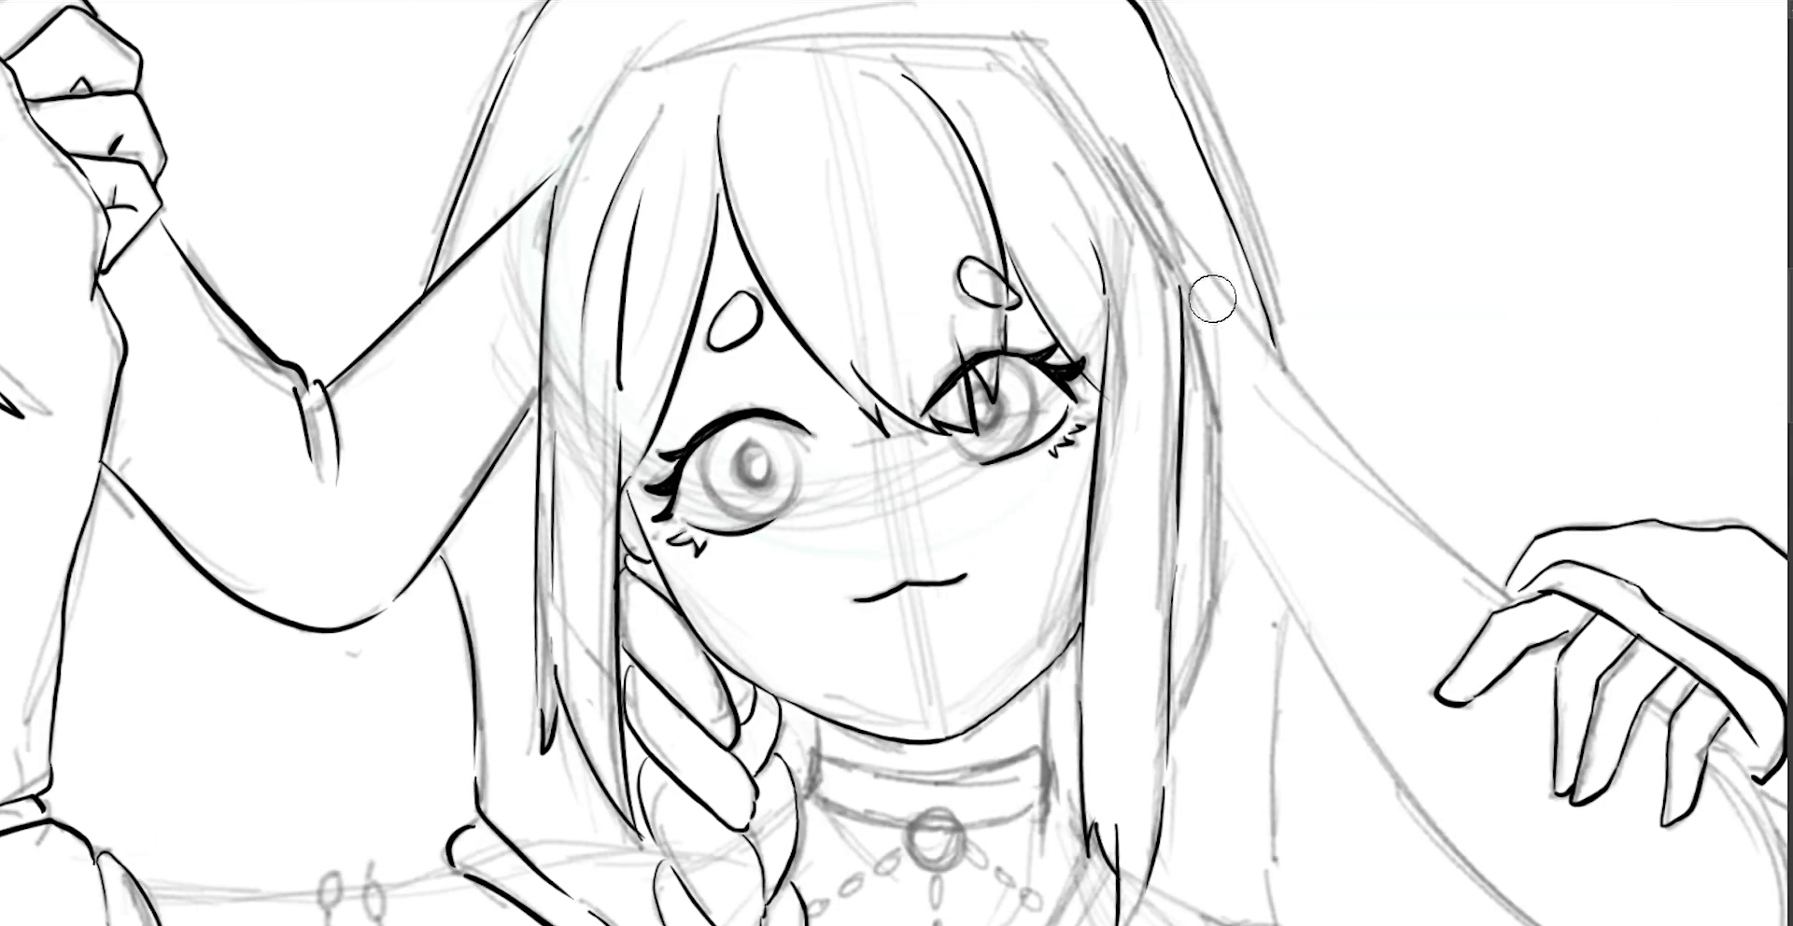
Rotate the canvas and trace the forearm's lower outline.
mouse_move(1263, 352)
left_mouse_down()
mouse_move(721, 609)
mouse_move(1252, 500)
left_mouse_up()
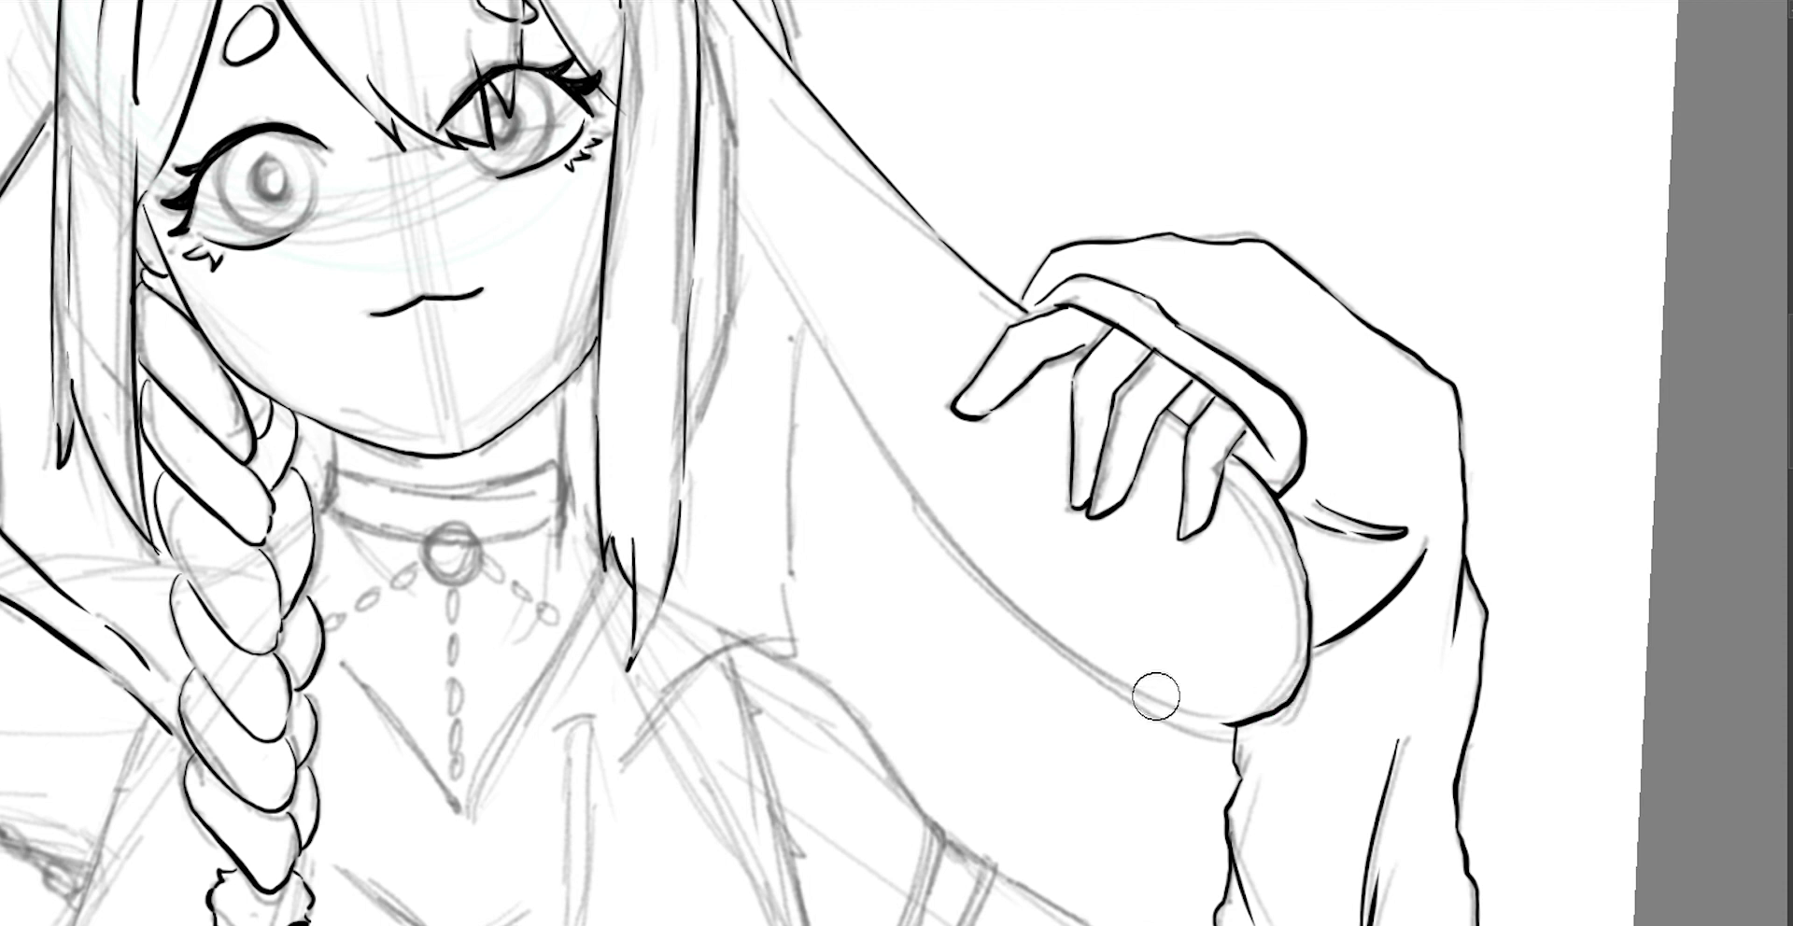
left_click_drag(1156, 694, 860, 802)
mouse_move(865, 740)
left_mouse_down()
mouse_move(972, 296)
mouse_move(1461, 707)
mouse_move(1424, 644)
mouse_move(1054, 607)
mouse_move(1367, 479)
mouse_move(1214, 308)
mouse_move(1232, 282)
mouse_move(720, 461)
left_mouse_up()
Extend the right eye's lower lid line and ink the choker's top outline.
left_click_drag(1080, 509, 850, 336)
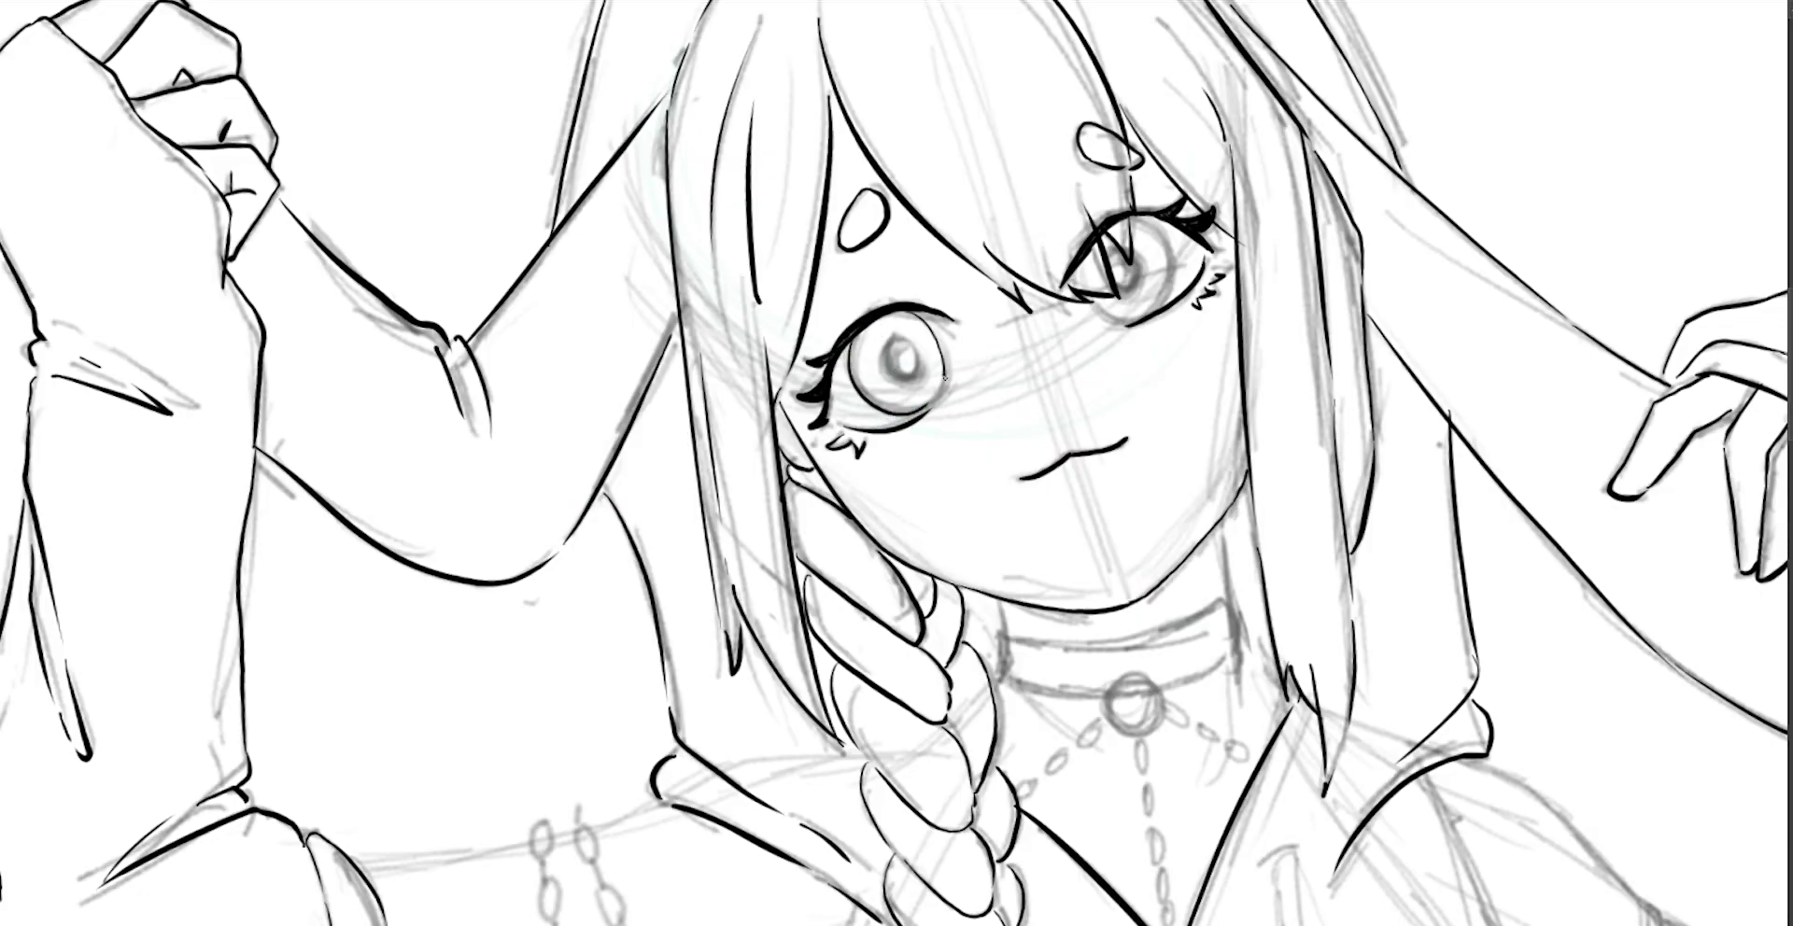
left_click_drag(1154, 312, 1204, 271)
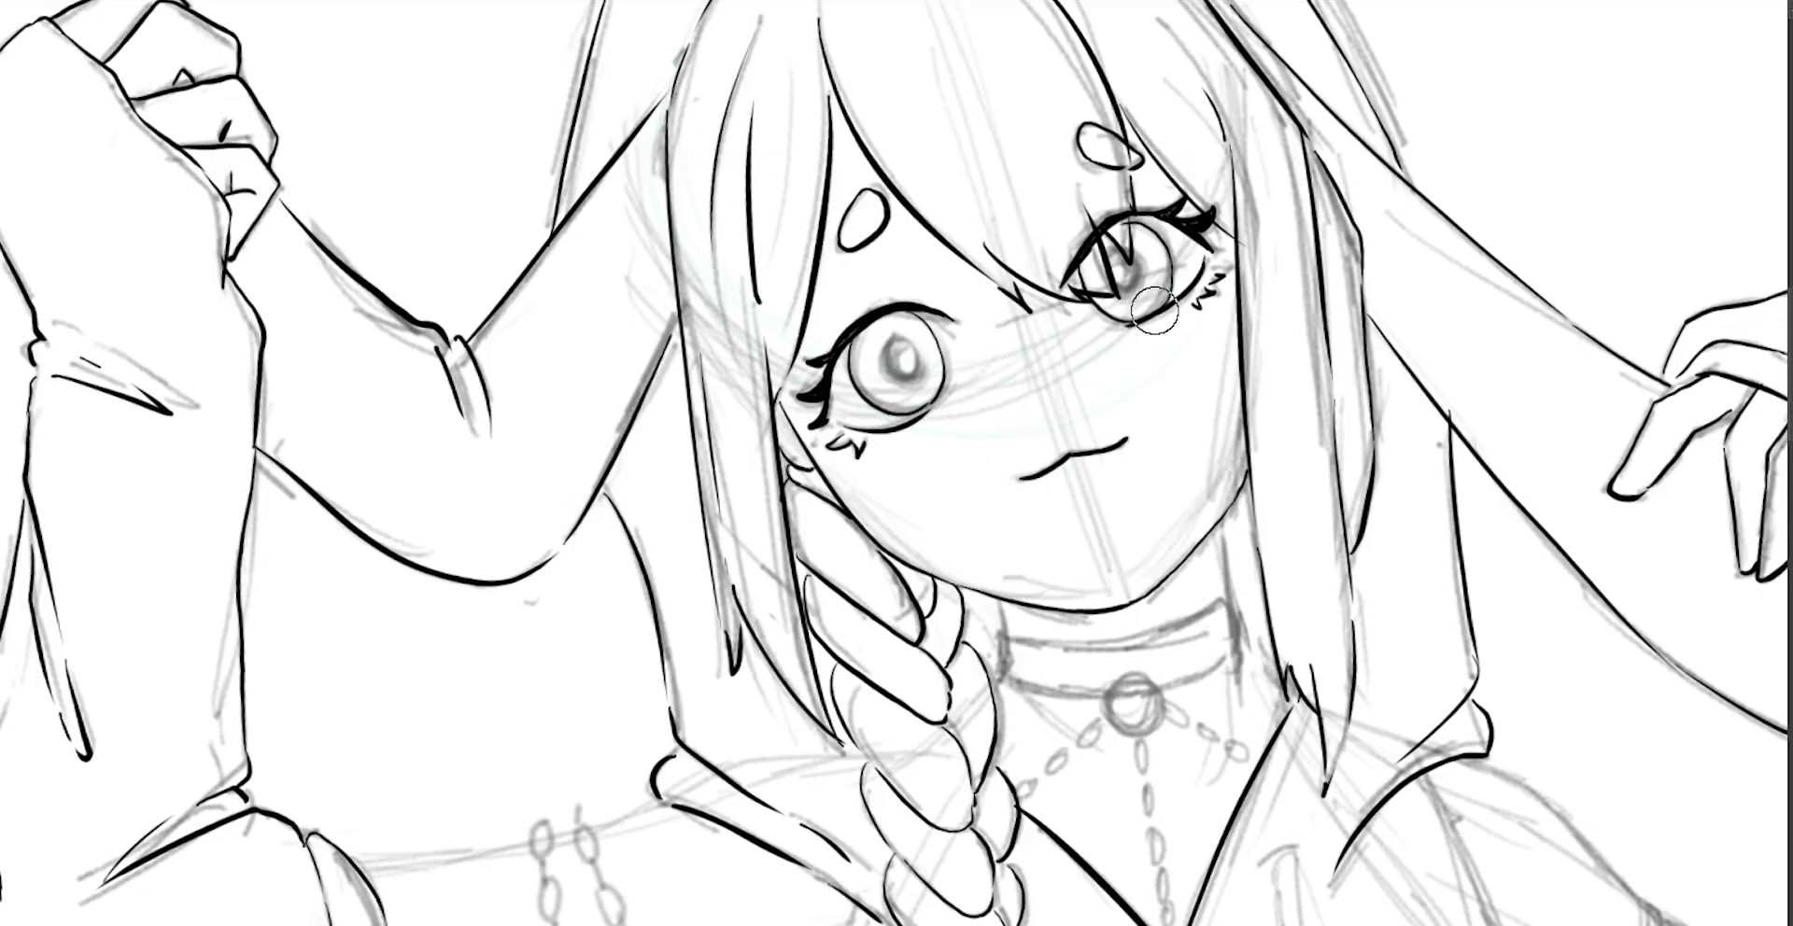
left_click_drag(1064, 467, 1092, 186)
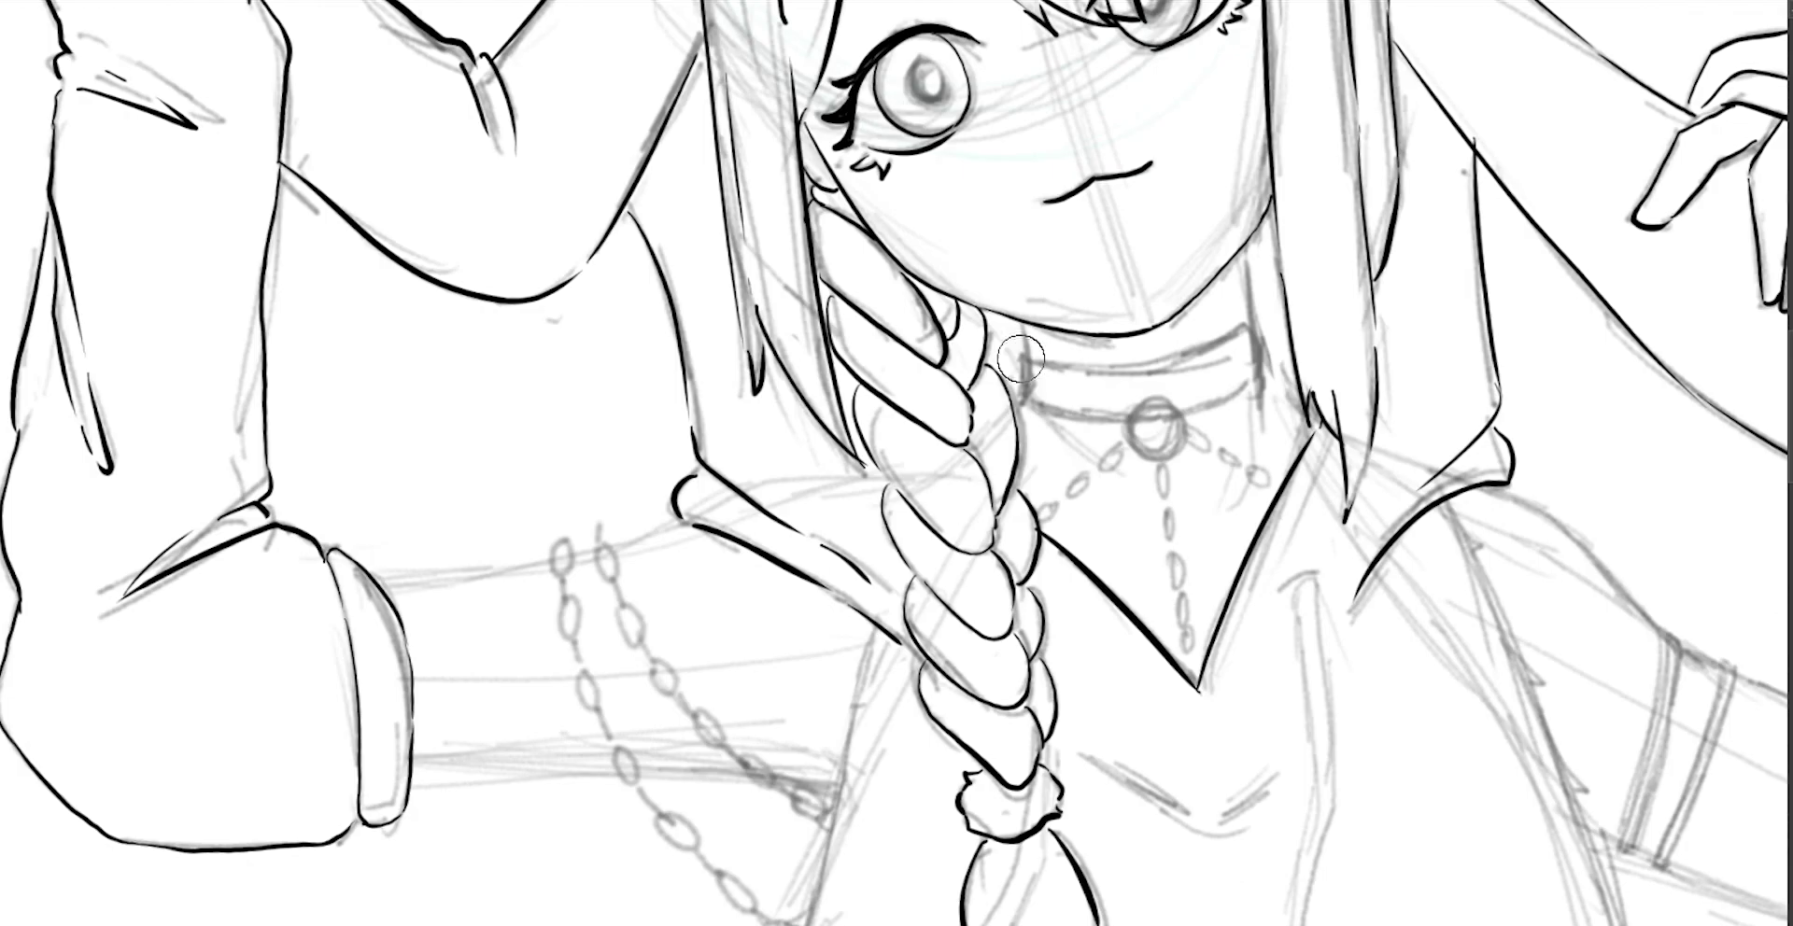
left_click_drag(1016, 366, 1246, 345)
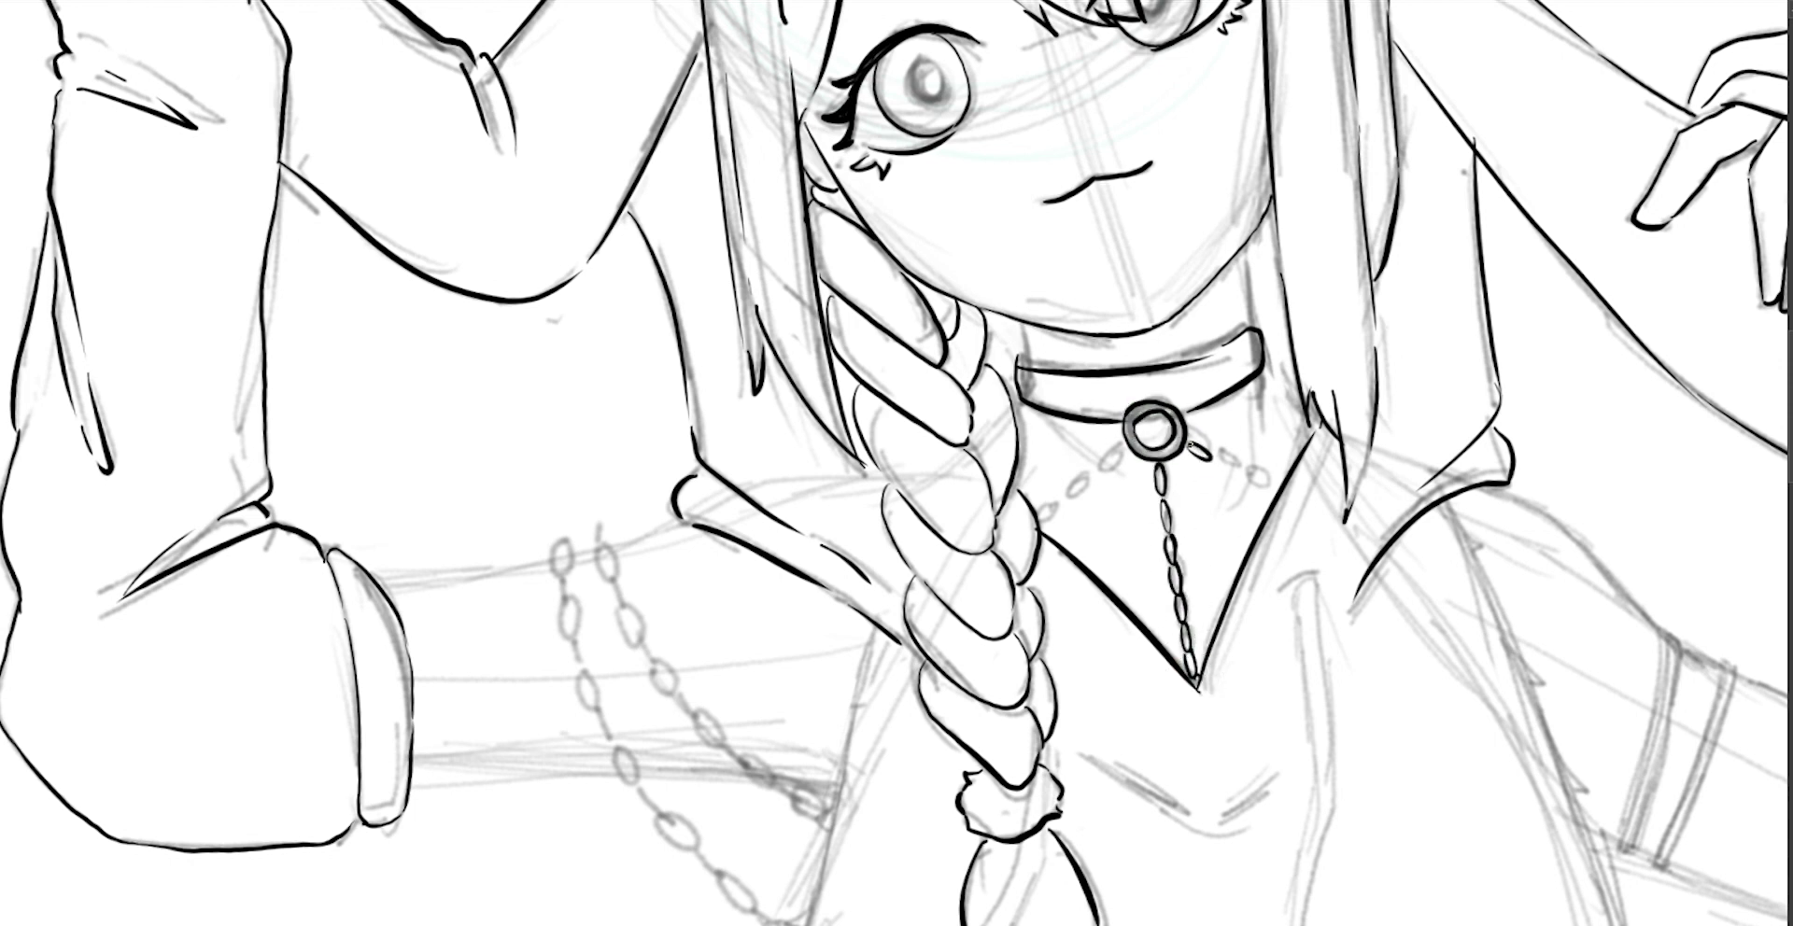
Ink the V-shaped neckline below the chain.
mouse_move(1251, 490)
left_mouse_down()
mouse_move(1083, 542)
mouse_move(1054, 408)
left_mouse_up()
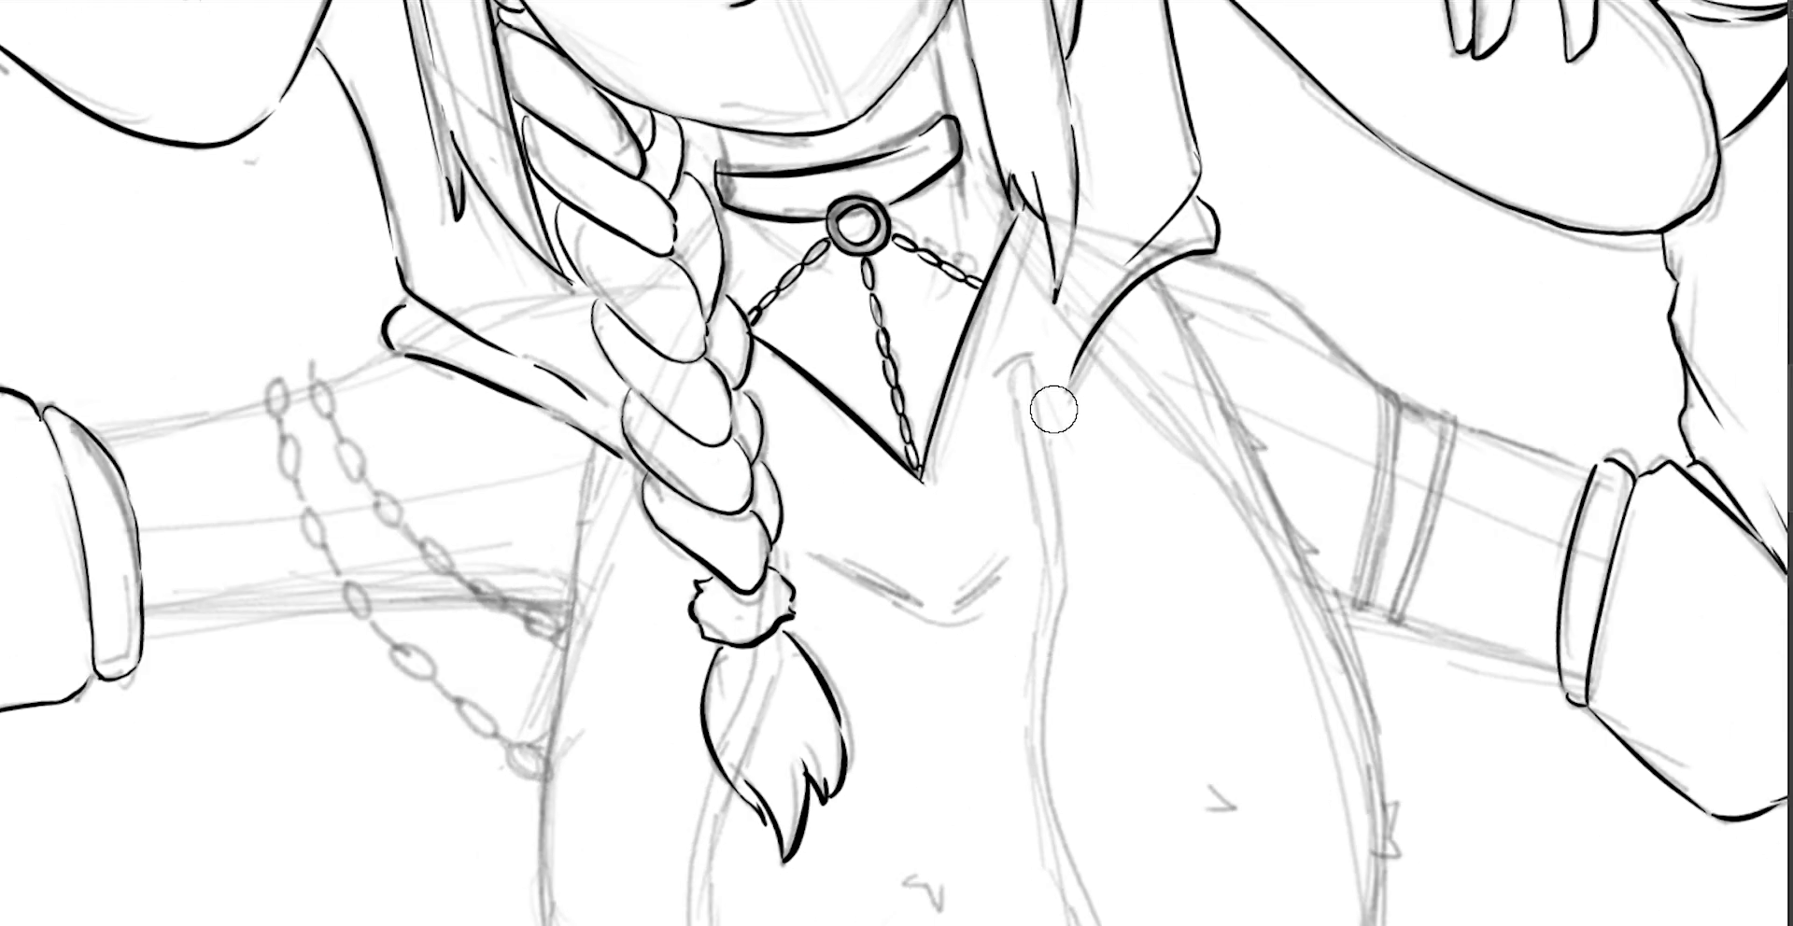
left_click_drag(799, 532, 1055, 420)
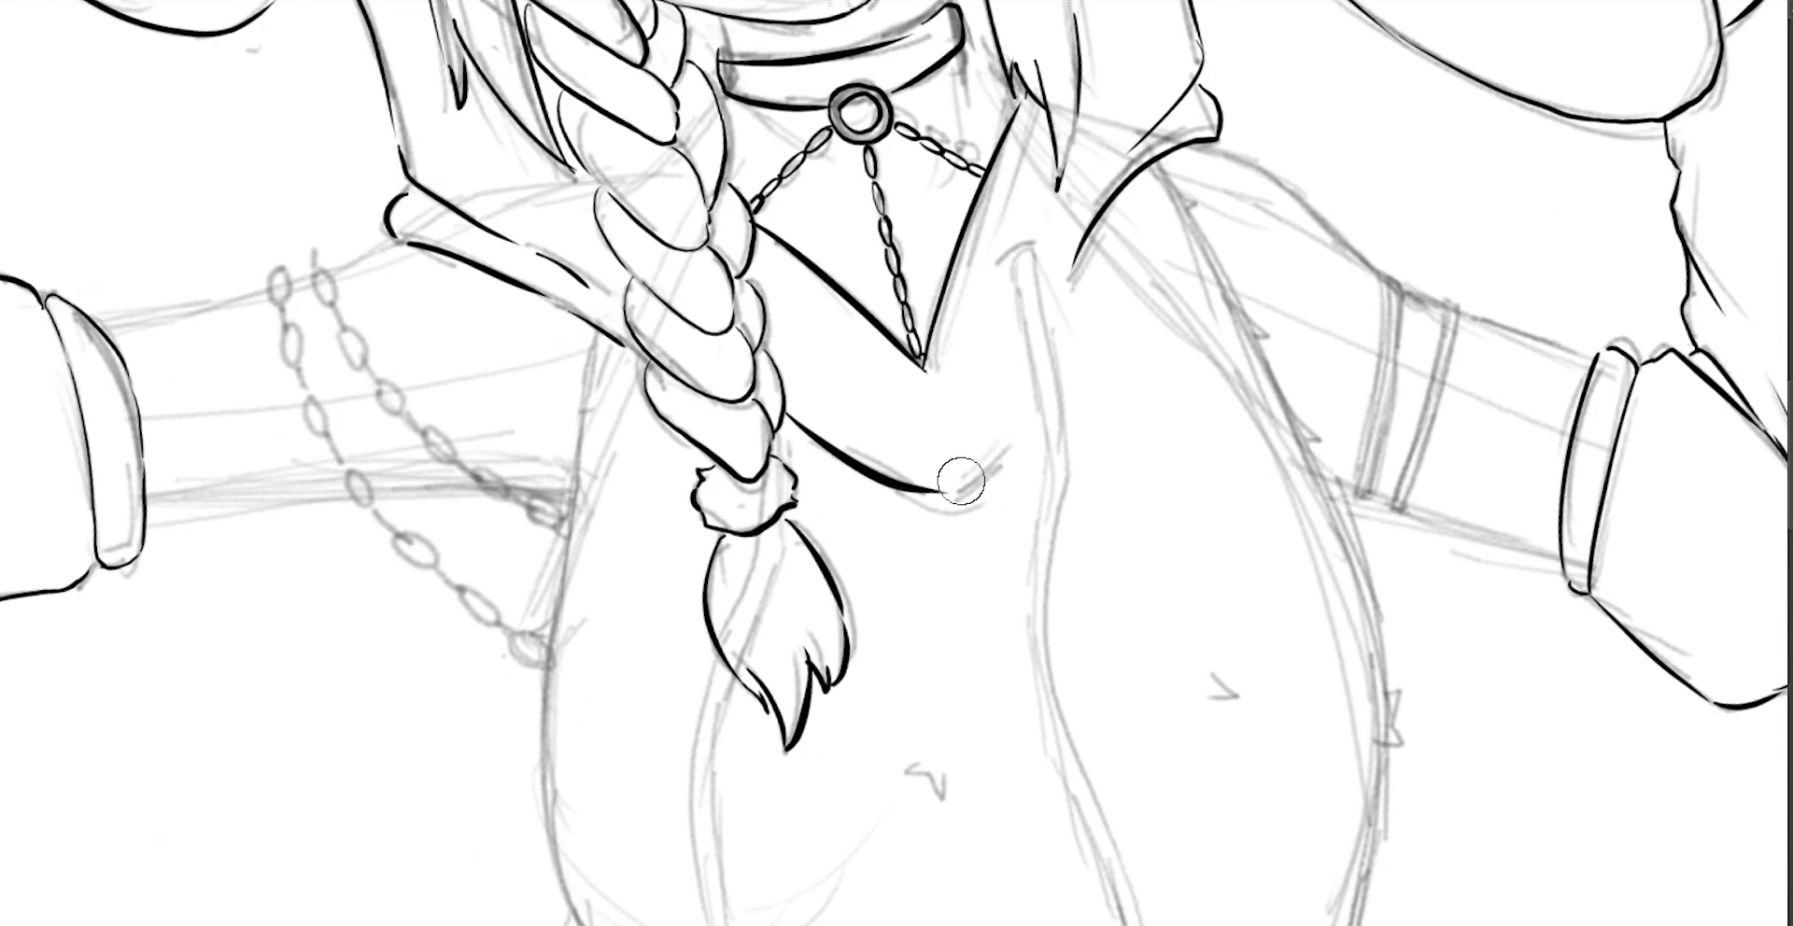
mouse_move(1195, 444)
left_mouse_down()
mouse_move(1235, 490)
mouse_move(786, 380)
left_mouse_up()
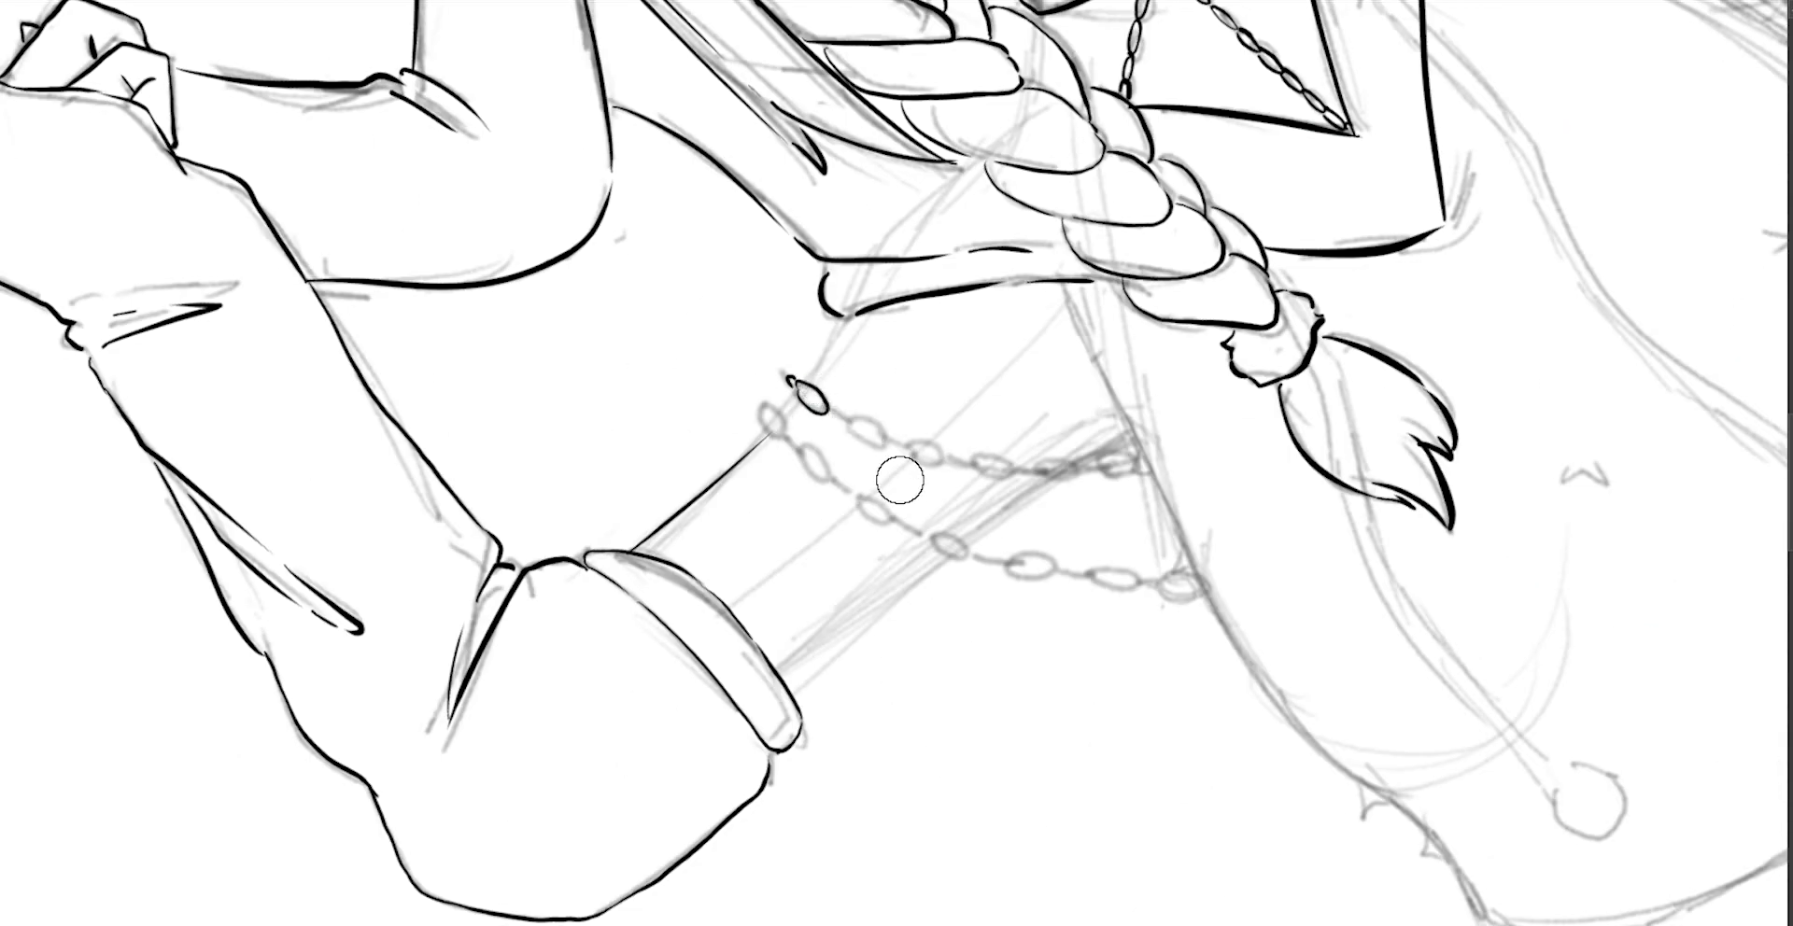
Rotate the canvas so the chain hangs vertically and ink its links.
left_click_drag(811, 397, 910, 299)
left_click_drag(934, 388, 971, 448)
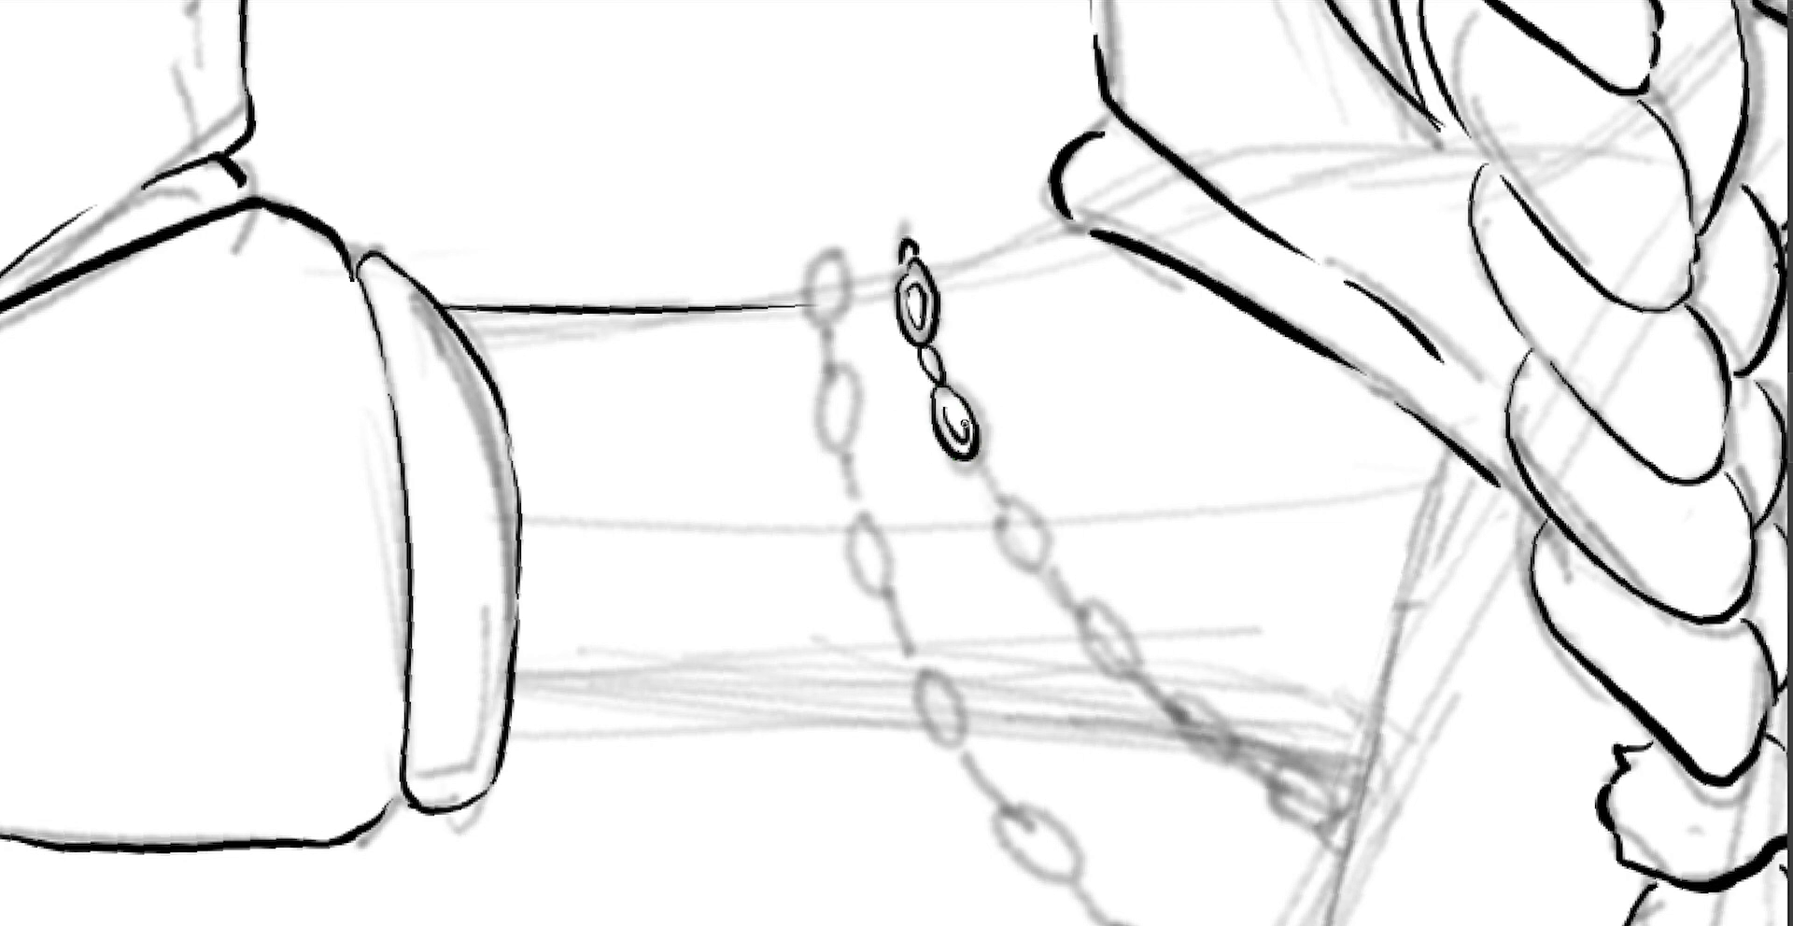
mouse_move(924, 355)
left_mouse_down()
mouse_move(980, 439)
mouse_move(989, 427)
left_mouse_up()
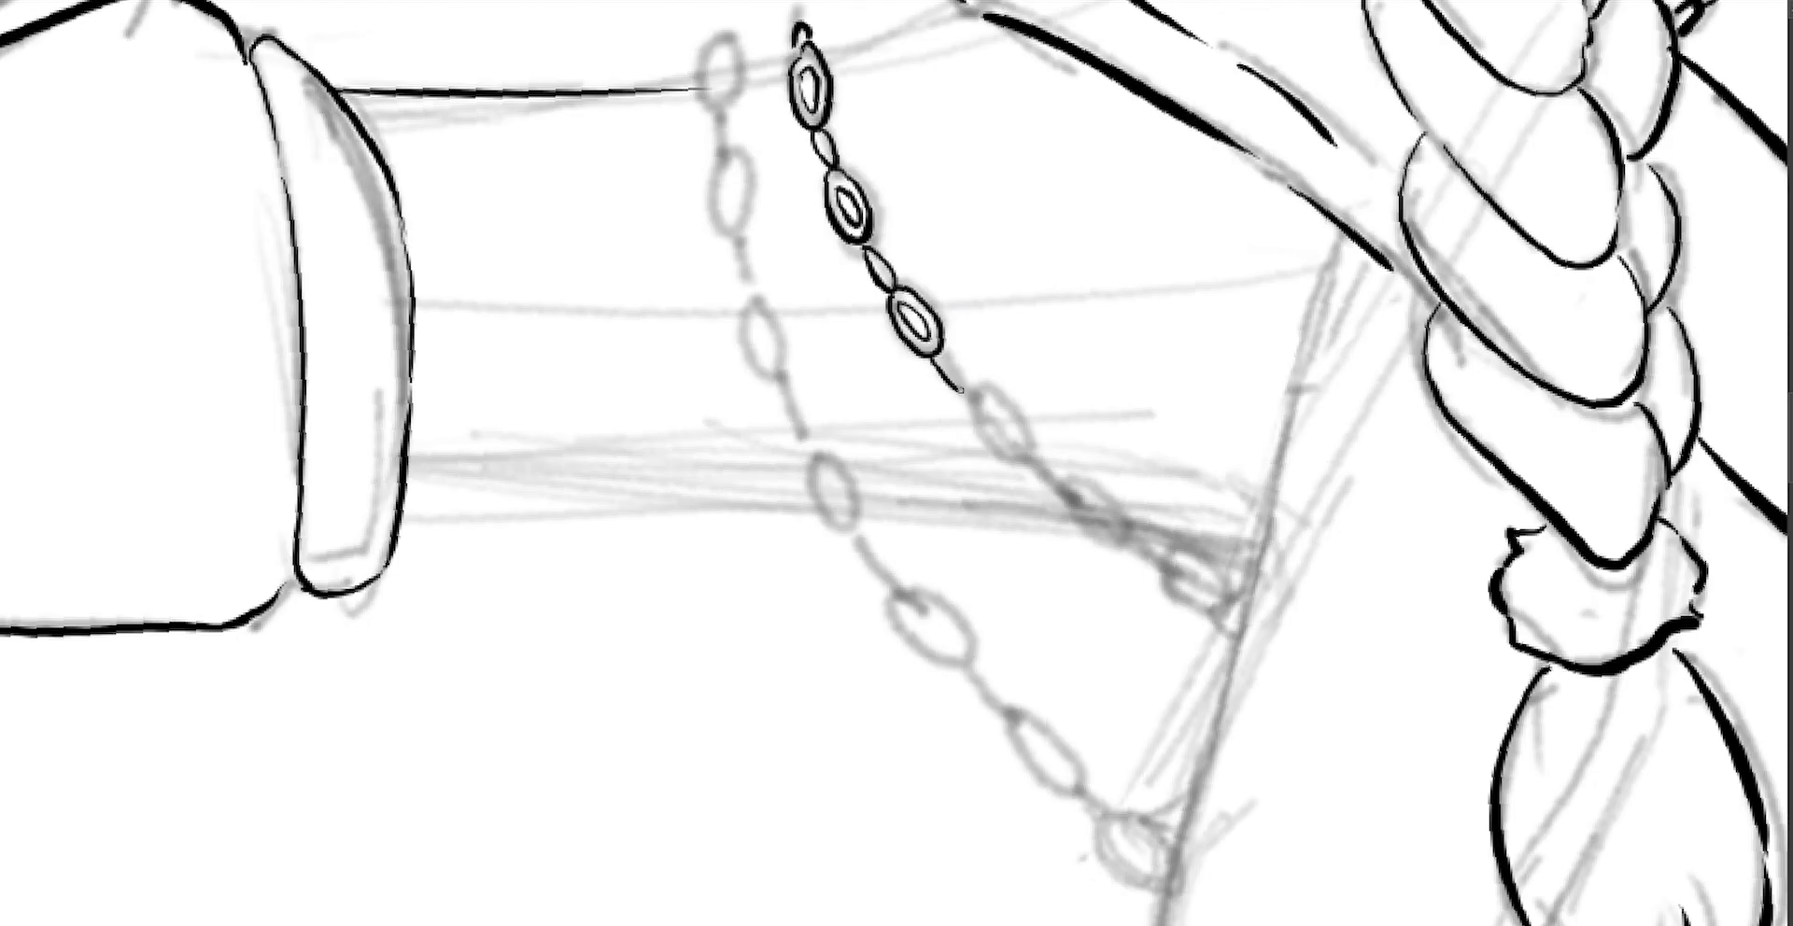
left_click_drag(941, 356, 960, 383)
left_click_drag(967, 390, 1027, 441)
Ink more links on the left chain and an oval at its end, undoing misplaced strokes.
left_click_drag(661, 376, 775, 485)
left_click_drag(626, 336, 802, 425)
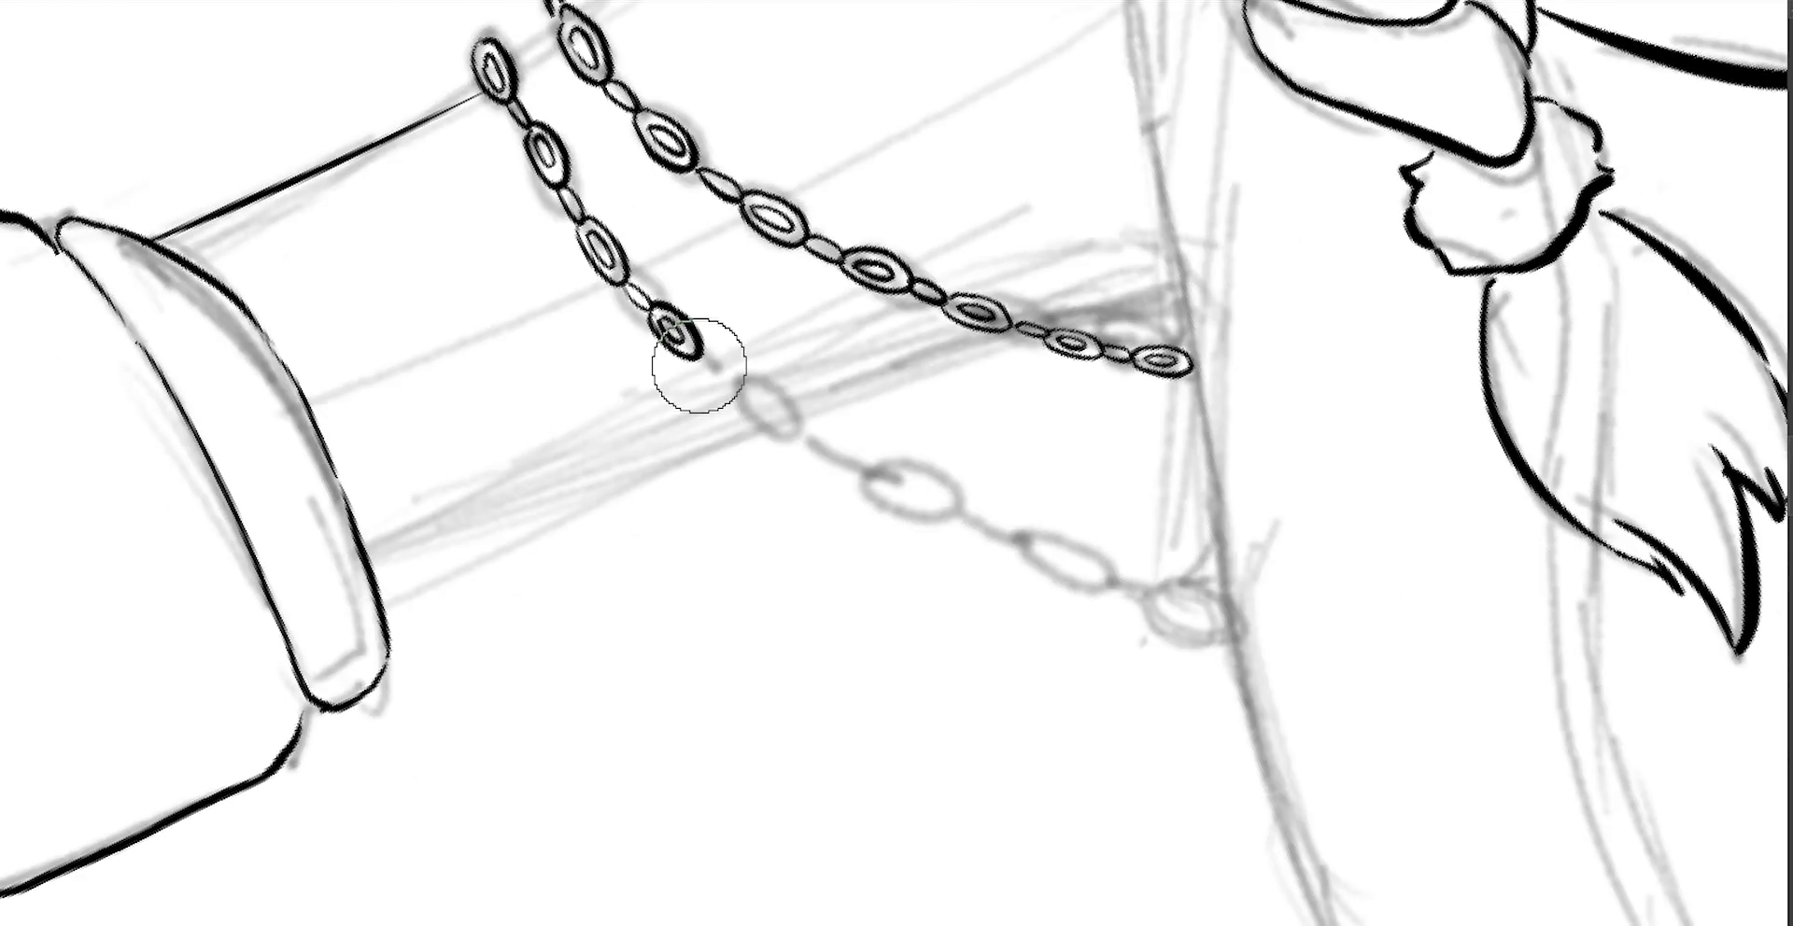
mouse_move(709, 364)
left_mouse_down()
mouse_move(789, 415)
mouse_move(738, 397)
mouse_move(772, 420)
left_mouse_up()
key("ctrl+z")
key("ctrl+z")
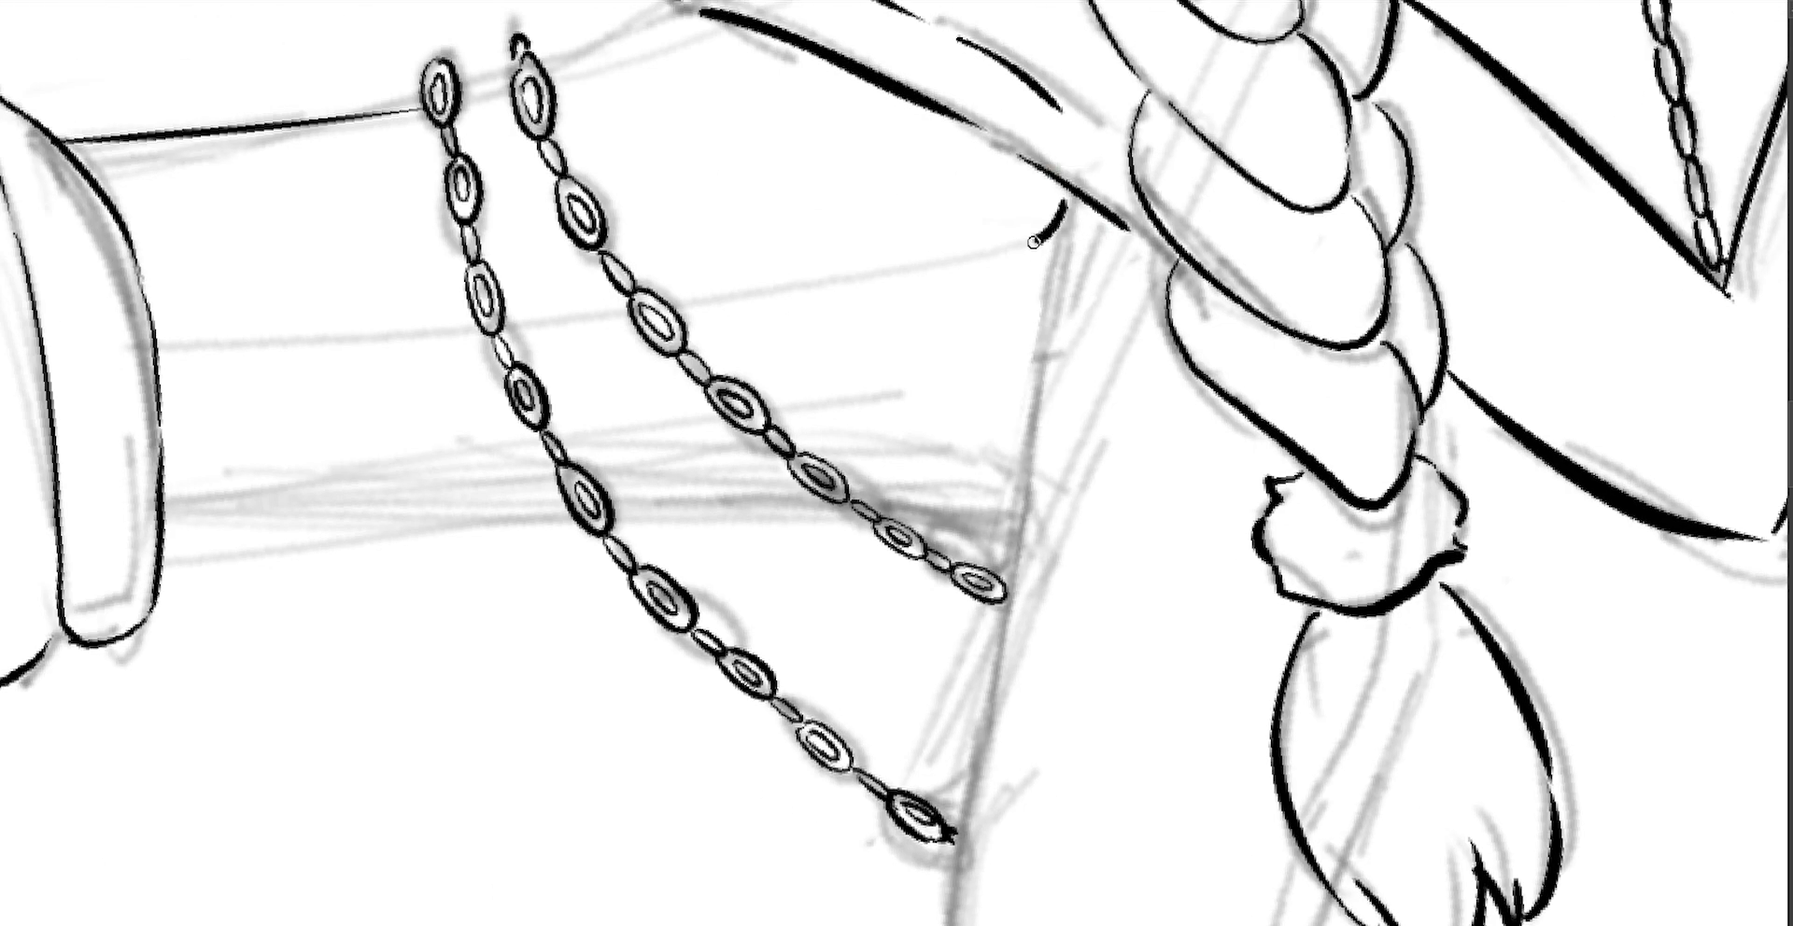
left_click_drag(1060, 201, 1008, 645)
mouse_move(1019, 538)
left_mouse_down()
mouse_move(984, 272)
mouse_move(962, 467)
left_mouse_up()
key("ctrl+z")
Ink the crop top's jagged hem from its left edge across to the right side.
mouse_move(984, 272)
left_mouse_down()
mouse_move(961, 448)
mouse_move(901, 658)
mouse_move(912, 794)
left_mouse_up()
left_click_drag(920, 415, 994, 719)
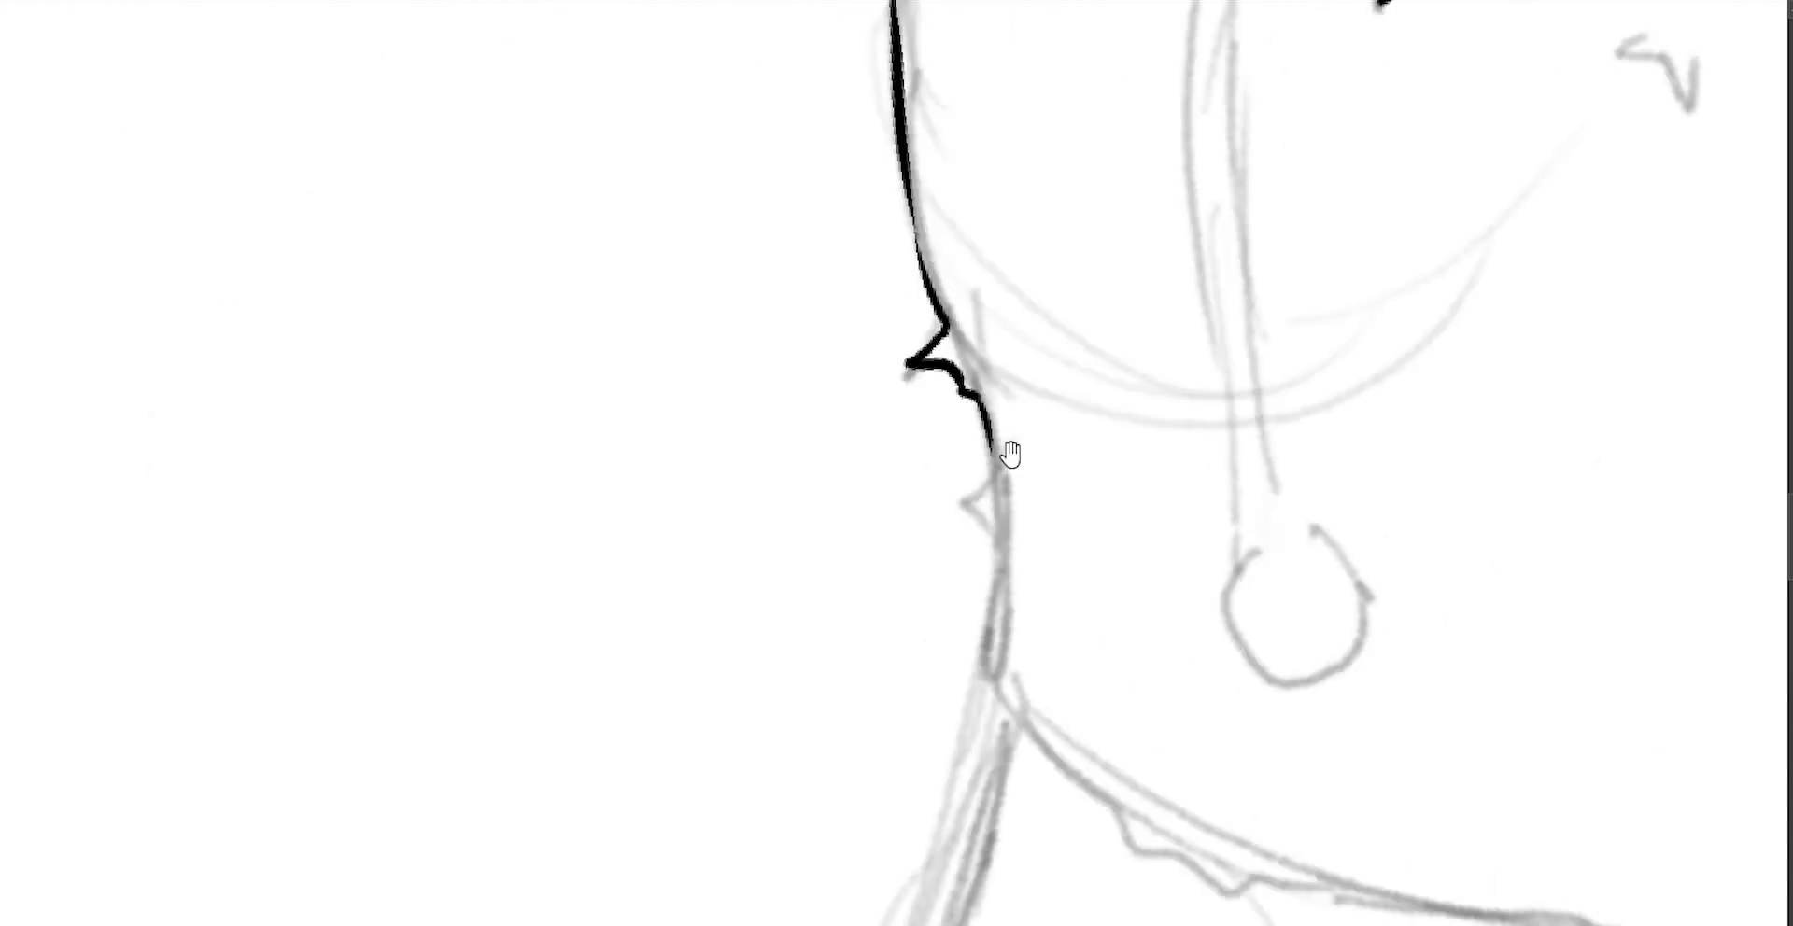
left_click_drag(1000, 452, 1096, 790)
left_click_drag(966, 577, 1190, 649)
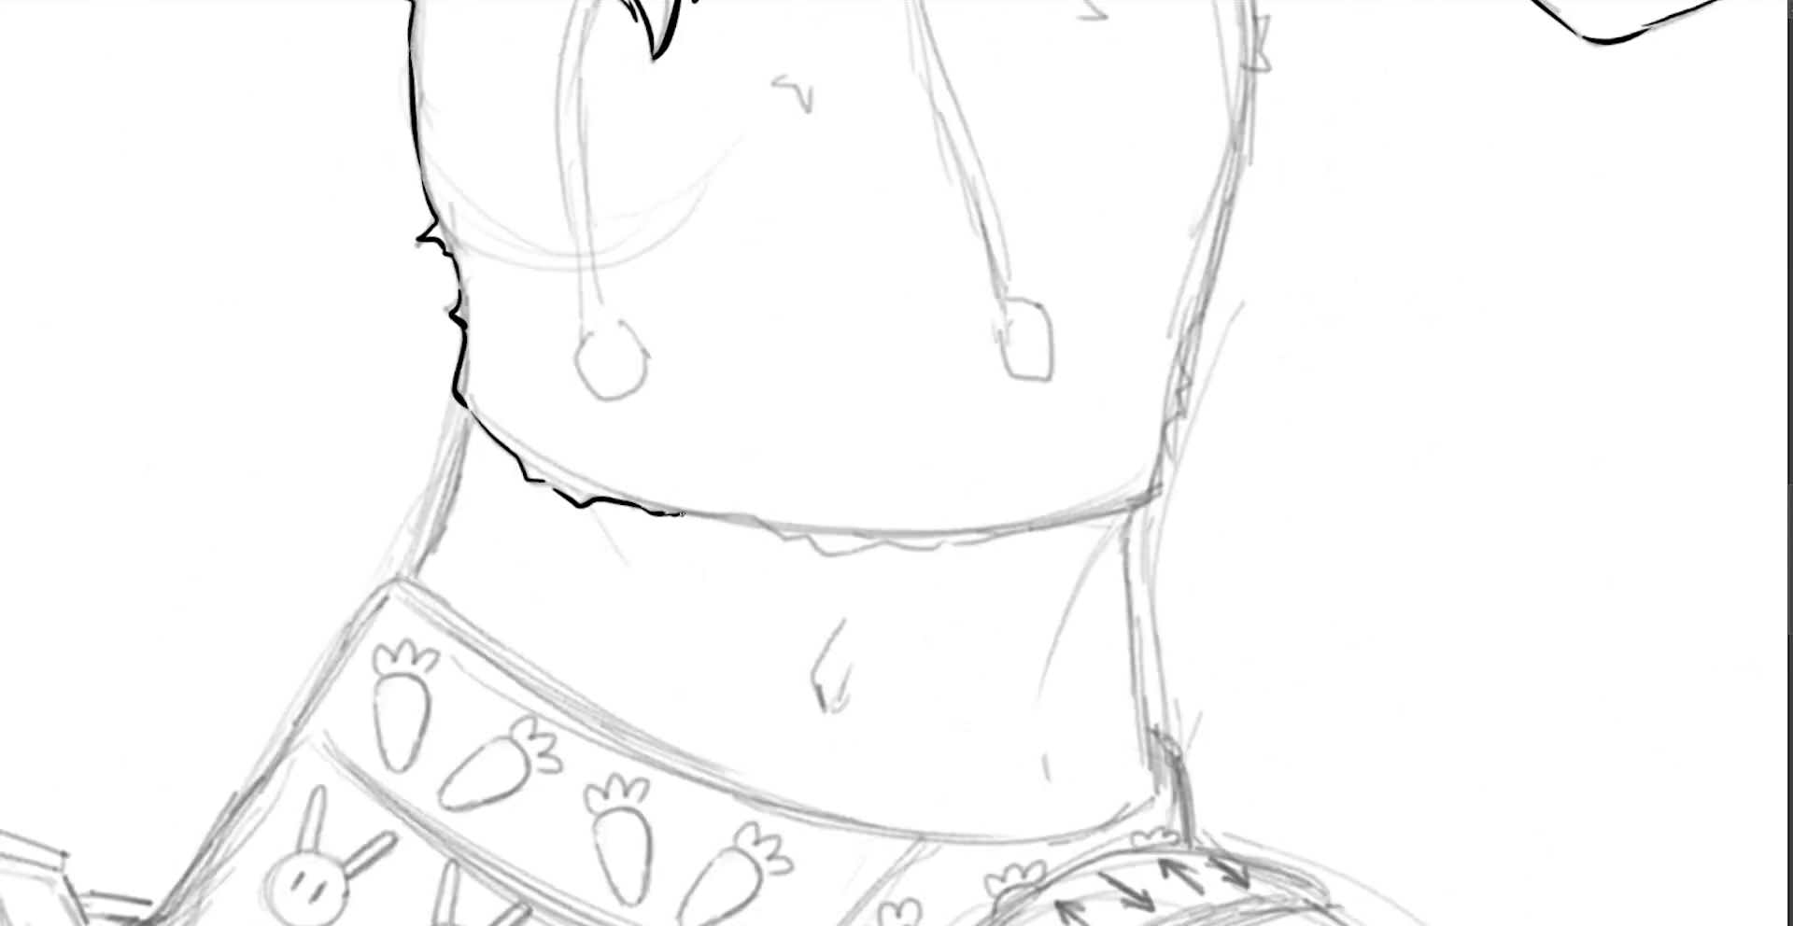
left_click_drag(686, 522, 890, 551)
left_click_drag(1117, 529, 1166, 434)
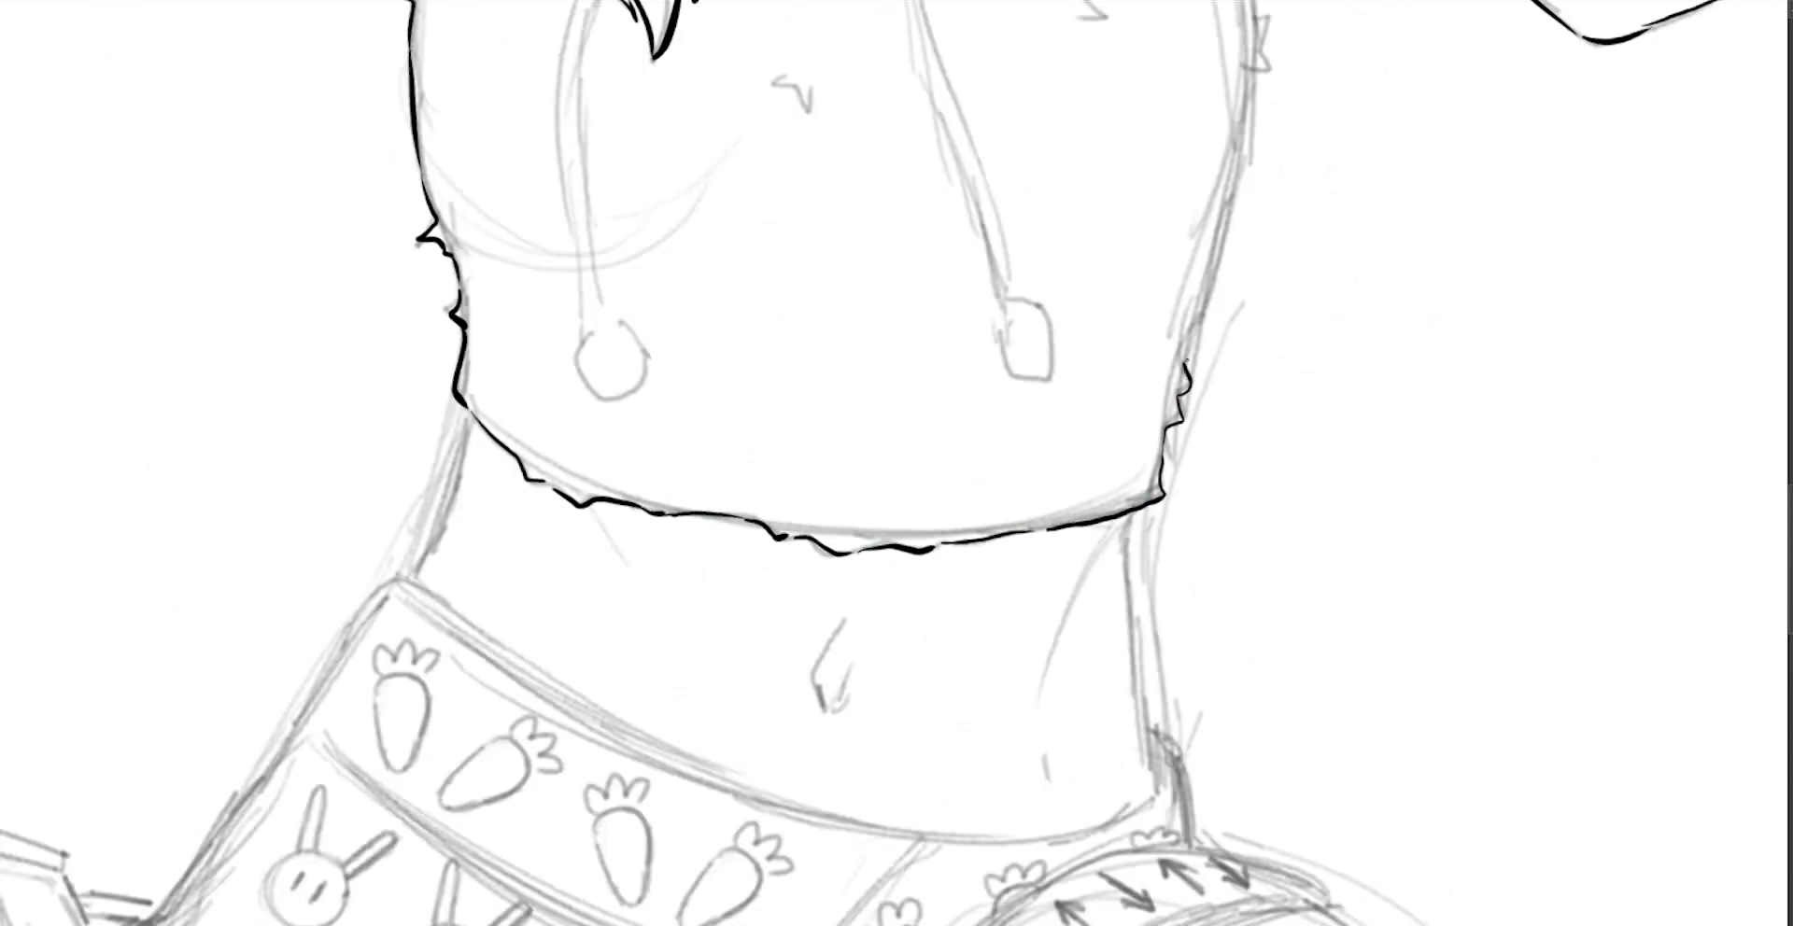
Undo the stray hem-end stroke and ink the torso side up to the shoulder.
left_click_drag(1158, 504, 1027, 774)
key("ctrl+z")
left_click_drag(1050, 700, 1162, 437)
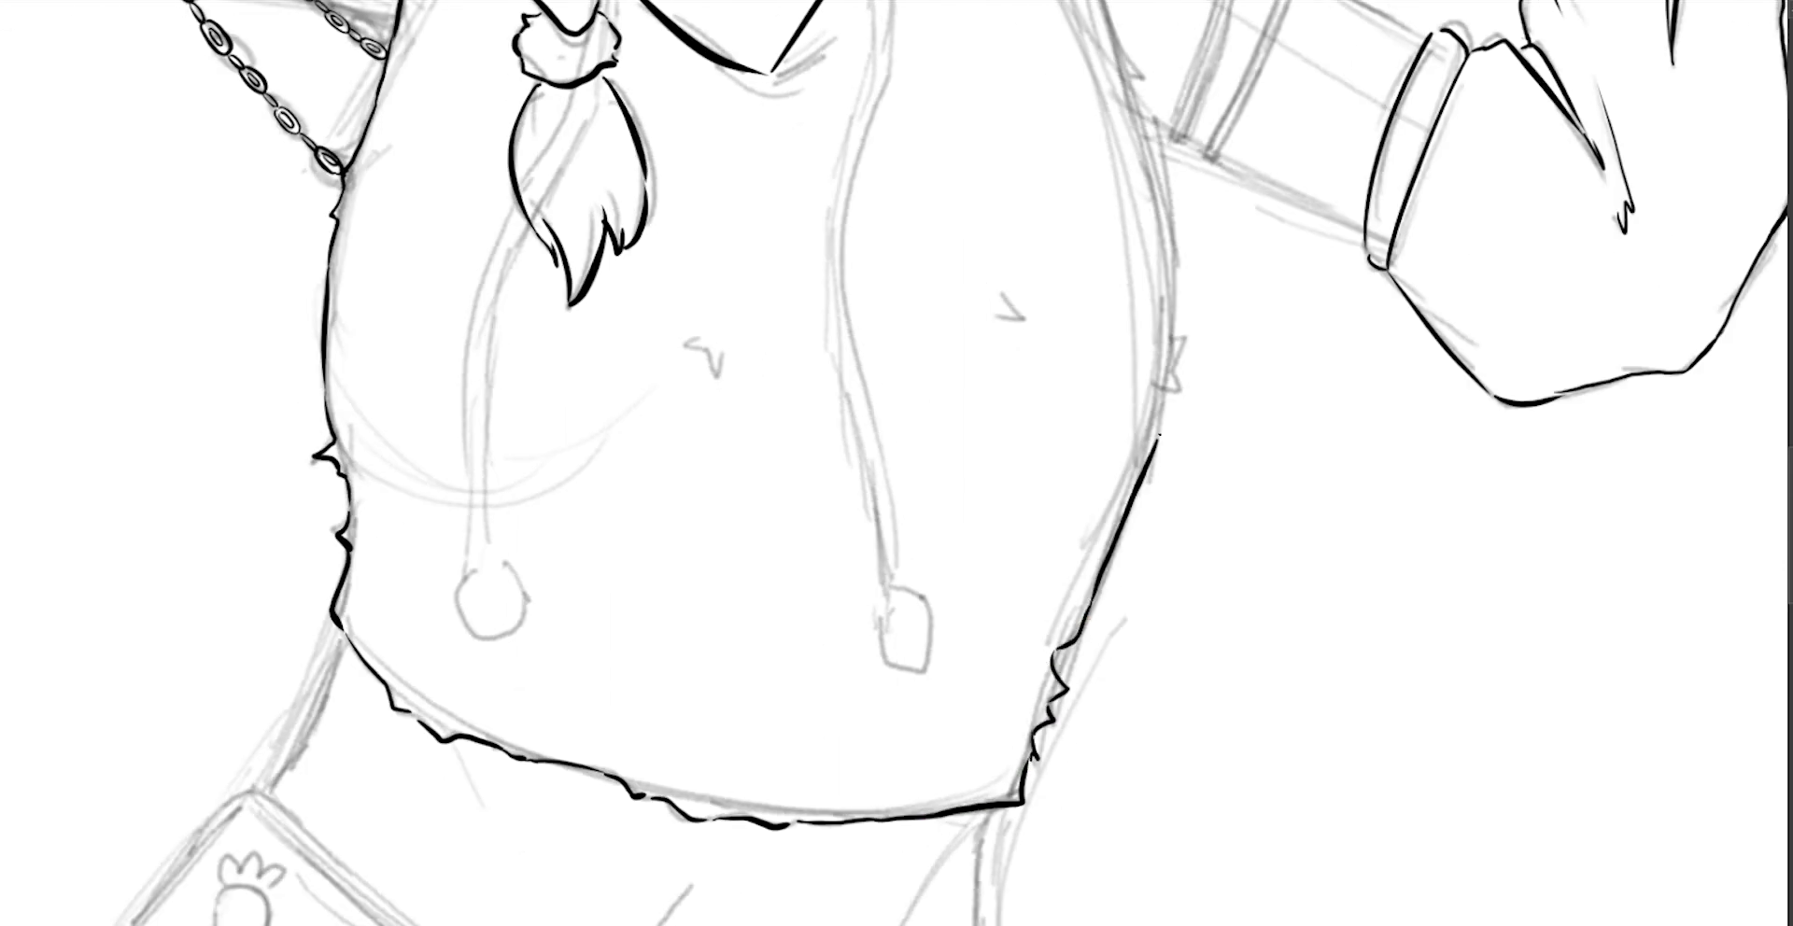
mouse_move(737, 216)
left_mouse_down()
mouse_move(954, 358)
mouse_move(1167, 577)
left_mouse_up()
Mirror the canvas horizontally and ink the first forearm's lower edge.
key("m")
left_click_drag(554, 492, 687, 633)
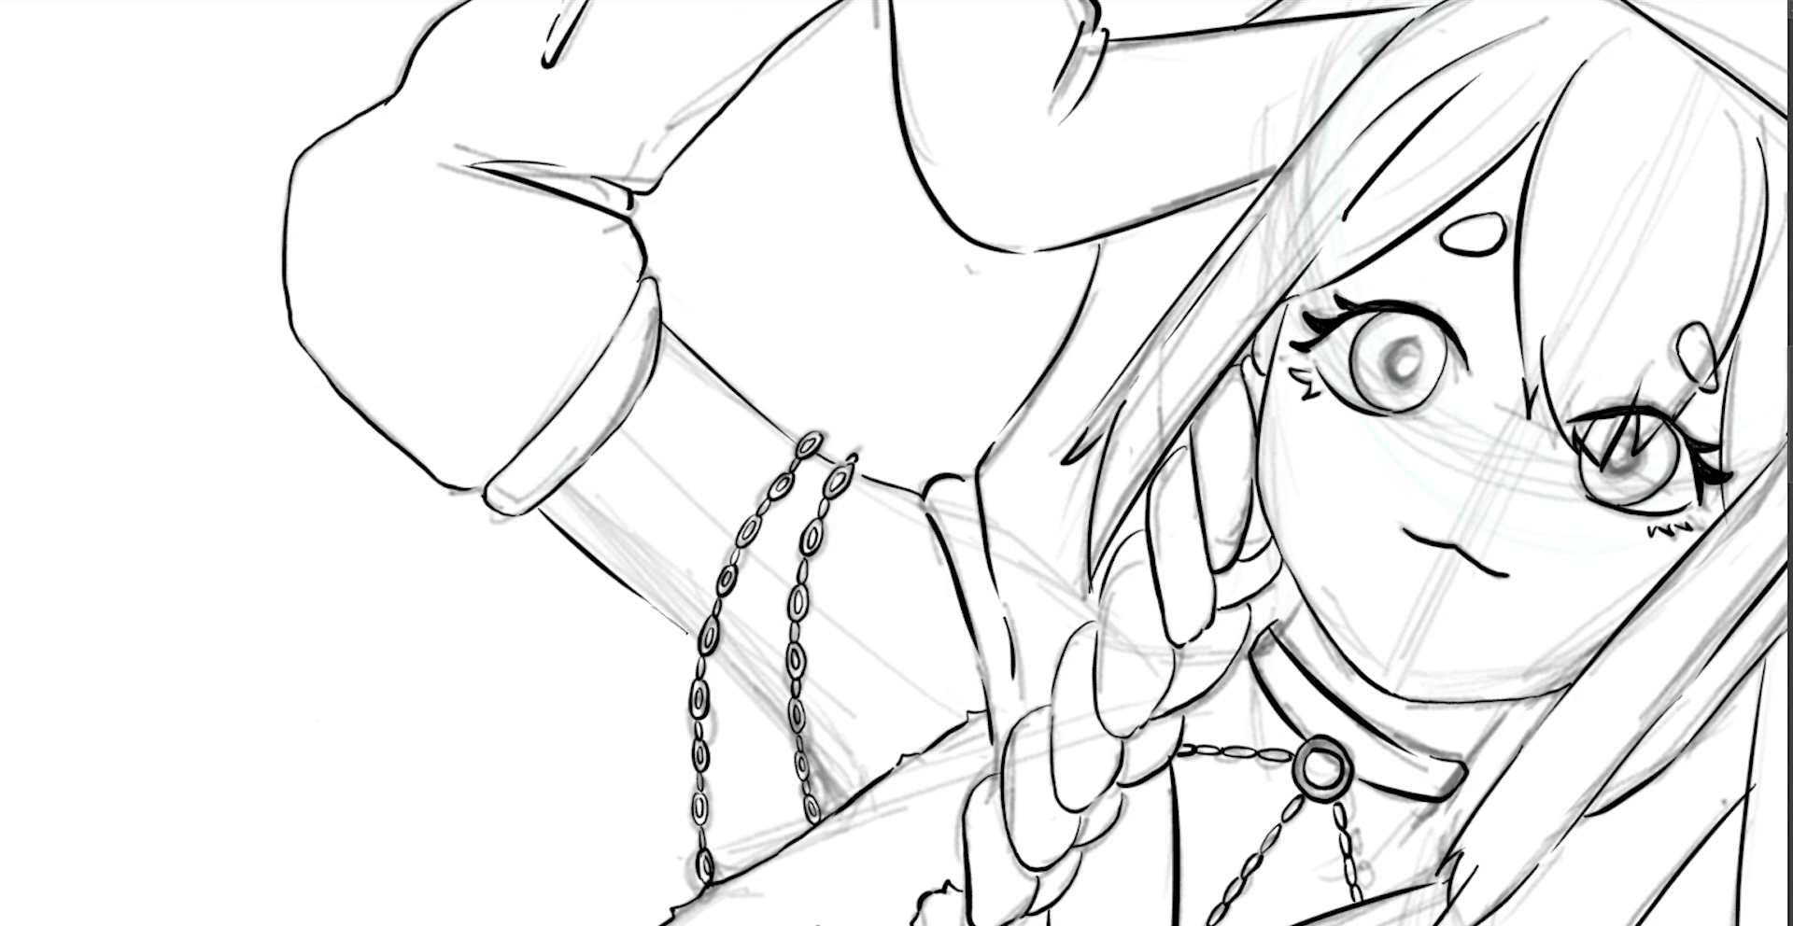
scroll(784, 727, "down", 5)
scroll(1030, 654, "up", 5)
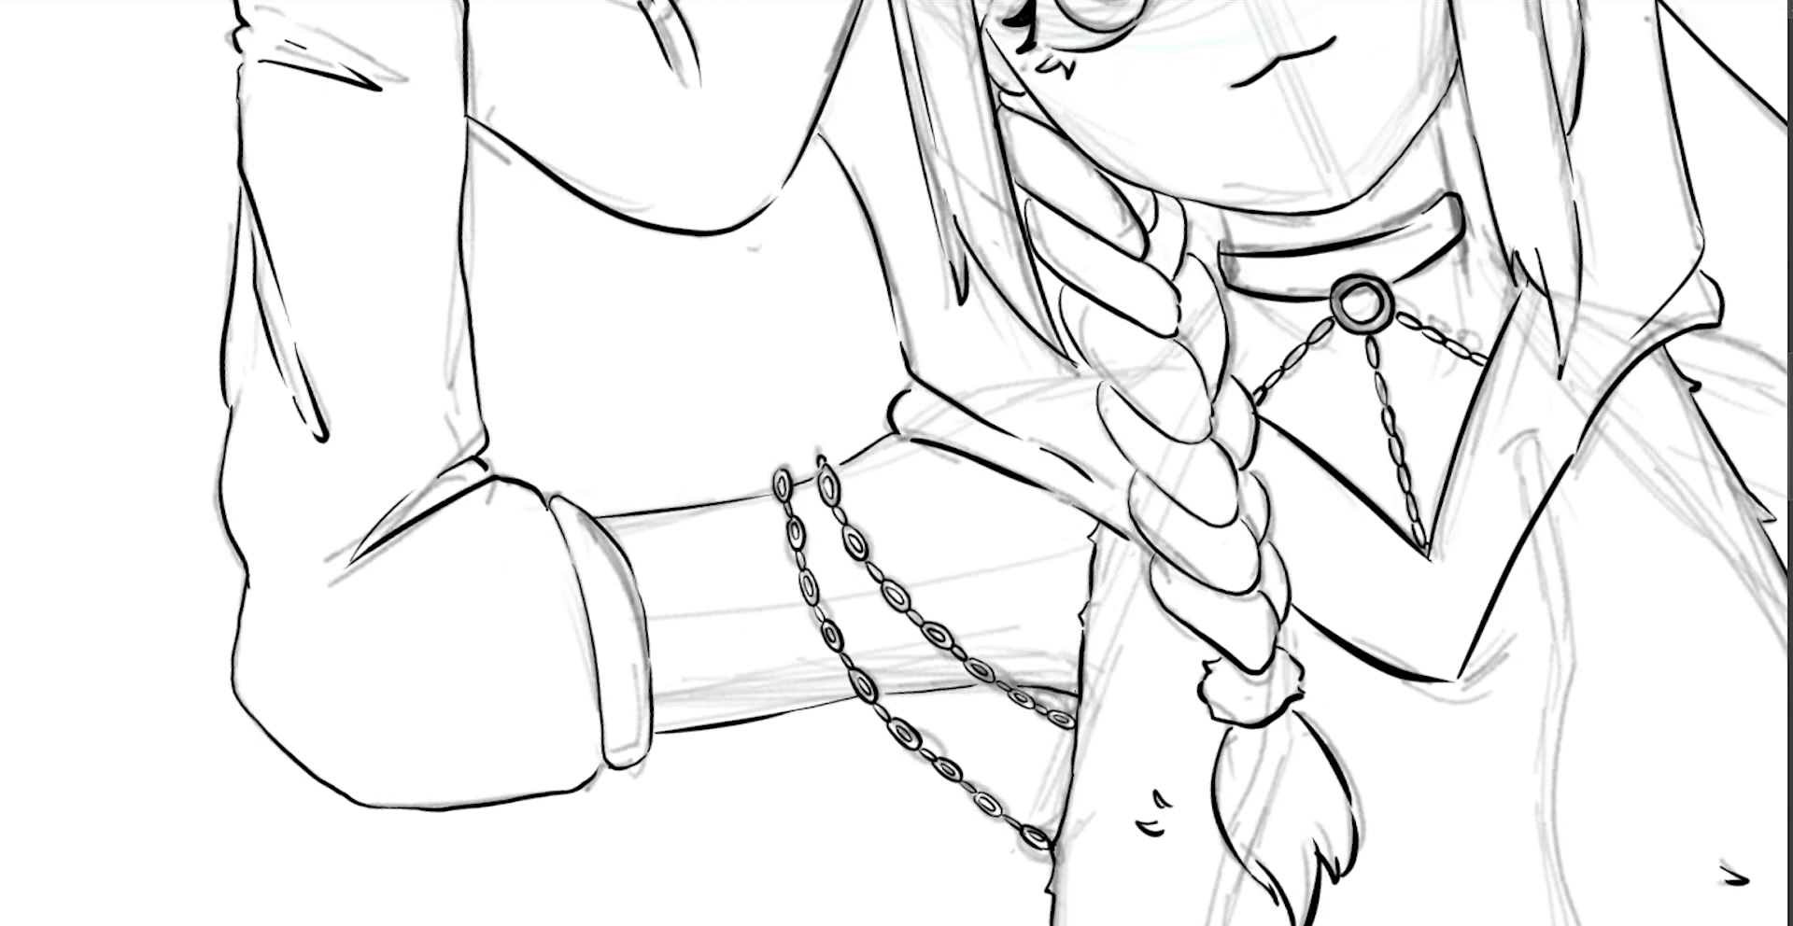
scroll(897, 463, "down", 3)
scroll(1027, 420, "up", 3)
Ink the other arm from the shoulder down to its forearm's lower edge.
left_click_drag(944, 267, 1031, 424)
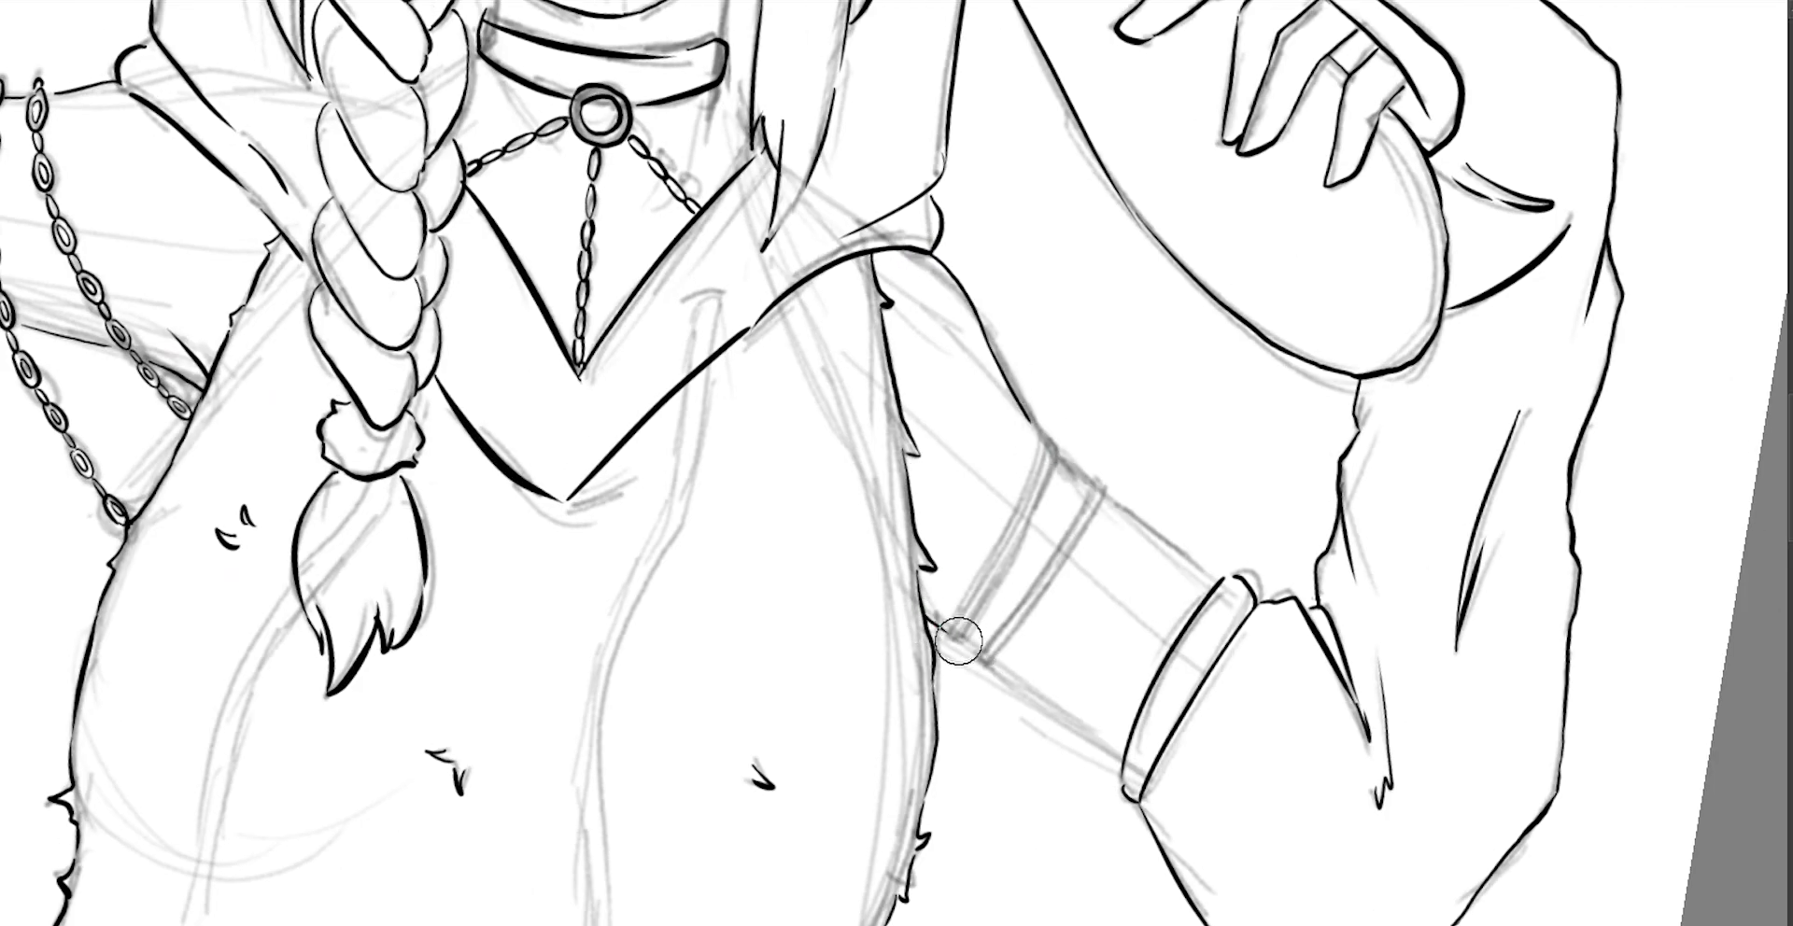
left_click_drag(932, 624, 1105, 751)
scroll(896, 463, "down", 2)
left_click_drag(896, 373, 1270, 614)
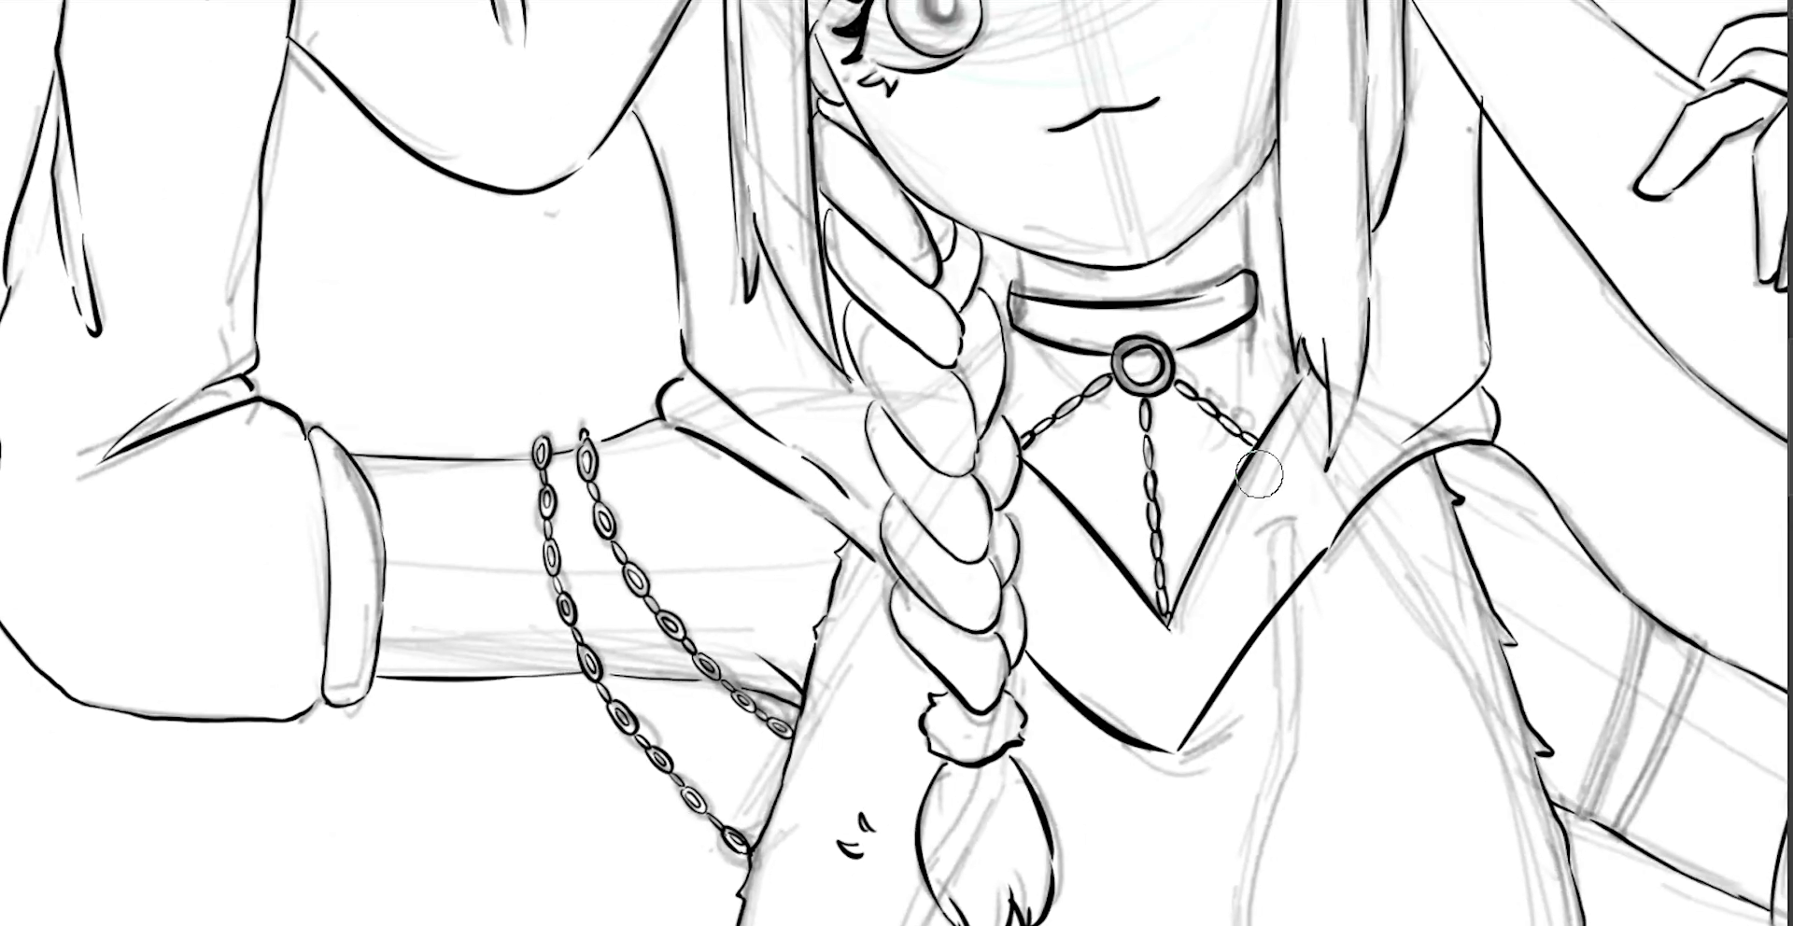
scroll(896, 463, "down", 3)
scroll(1354, 312, "up", 5)
scroll(1354, 312, "down", 2)
Ink the waist's right side and redraw the contour down the shorts' left side.
scroll(1200, 136, "up", 3)
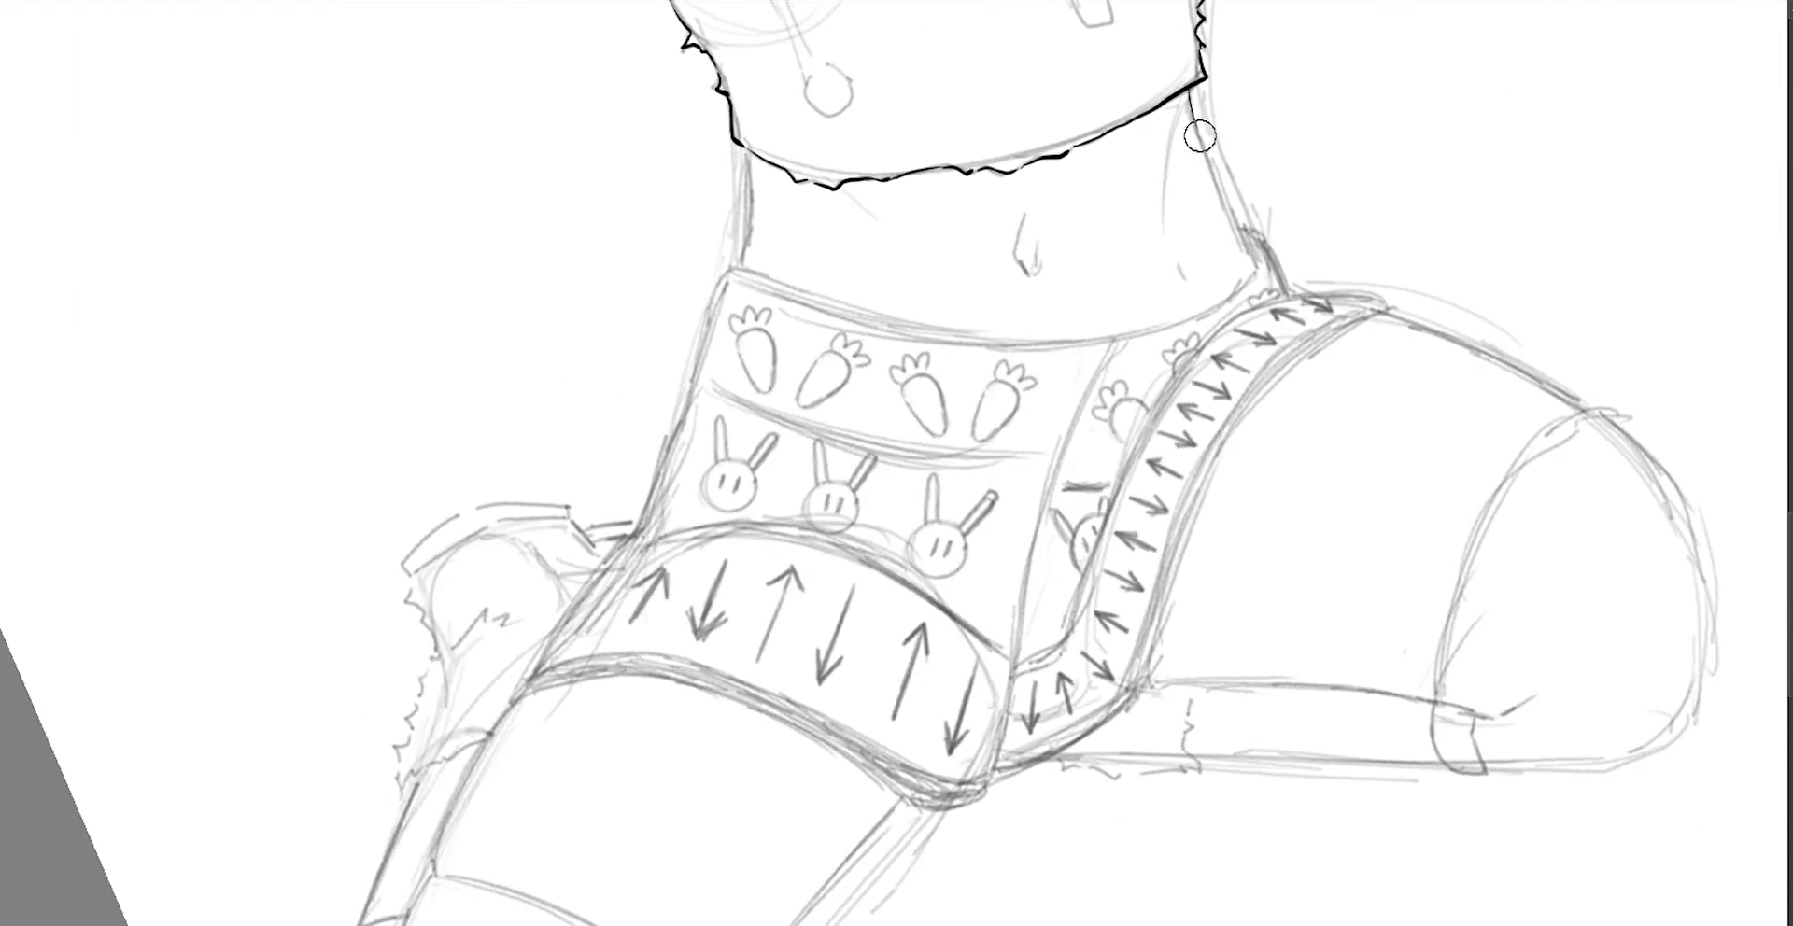
mouse_move(1189, 82)
left_mouse_down()
mouse_move(1244, 239)
mouse_move(1013, 177)
left_mouse_up()
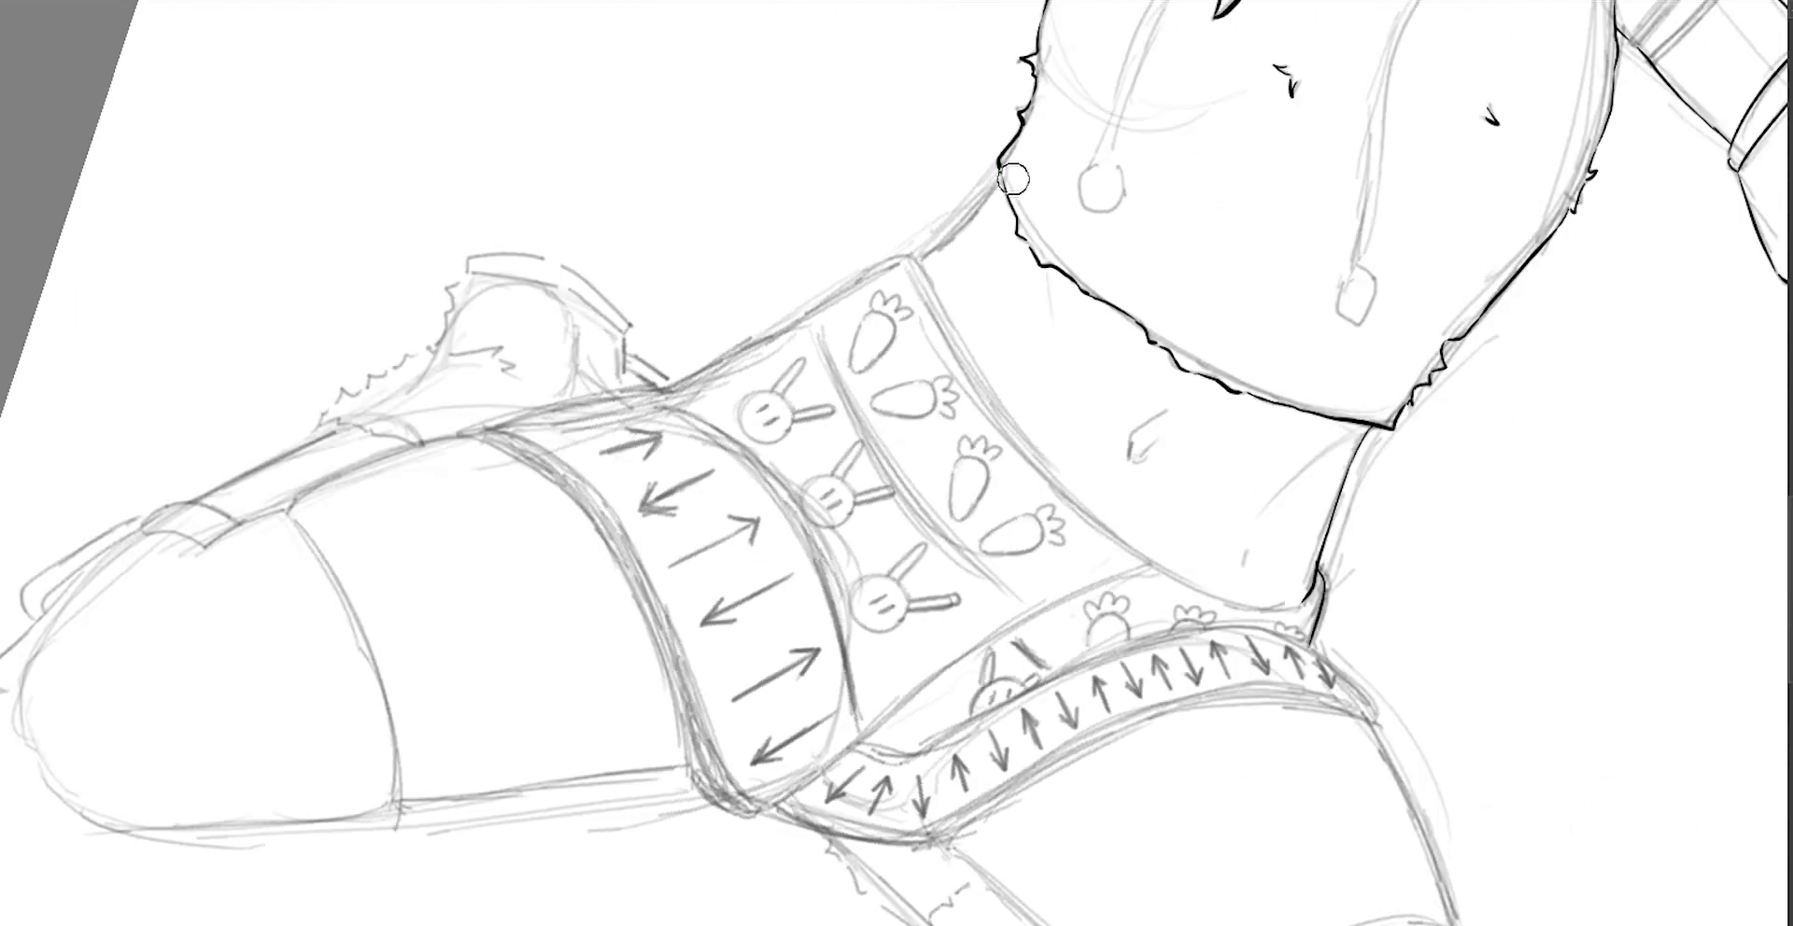
left_click_drag(931, 274, 775, 251)
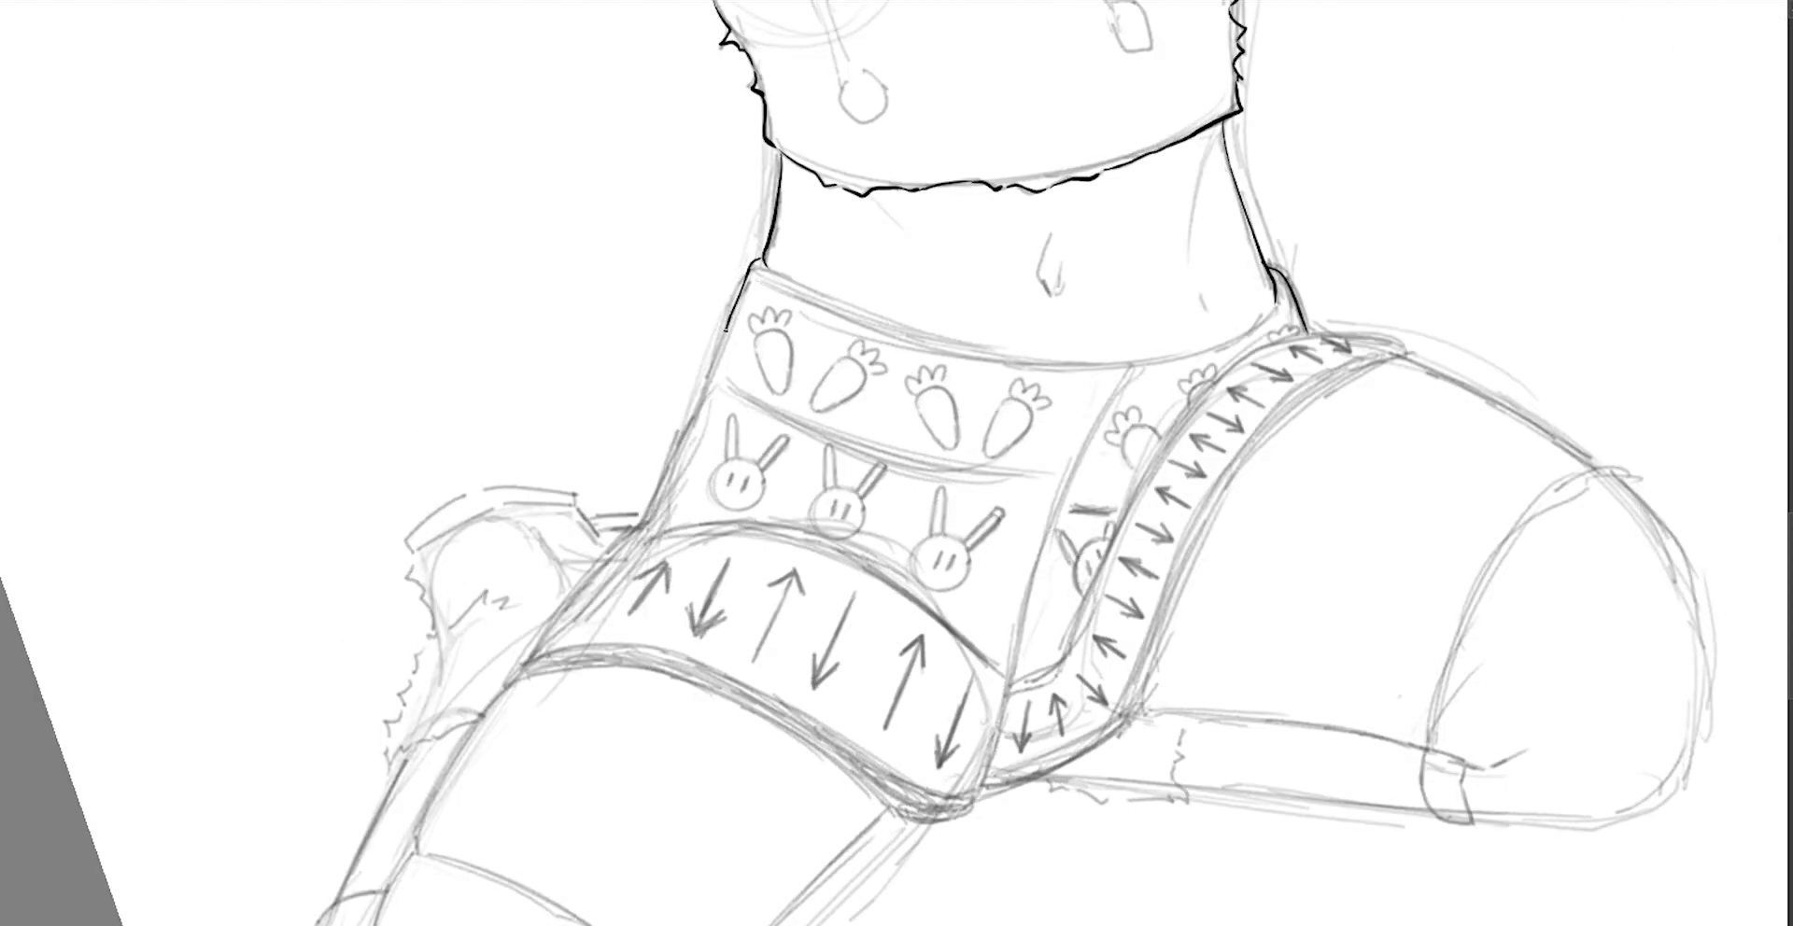
key("ctrl+z")
key("ctrl+z")
mouse_move(758, 269)
left_mouse_down()
mouse_move(644, 509)
mouse_move(507, 688)
left_mouse_up()
Ink the shorts' bottom edge, their right and upper edges, and the side strap's right edge.
left_click_drag(622, 541, 775, 241)
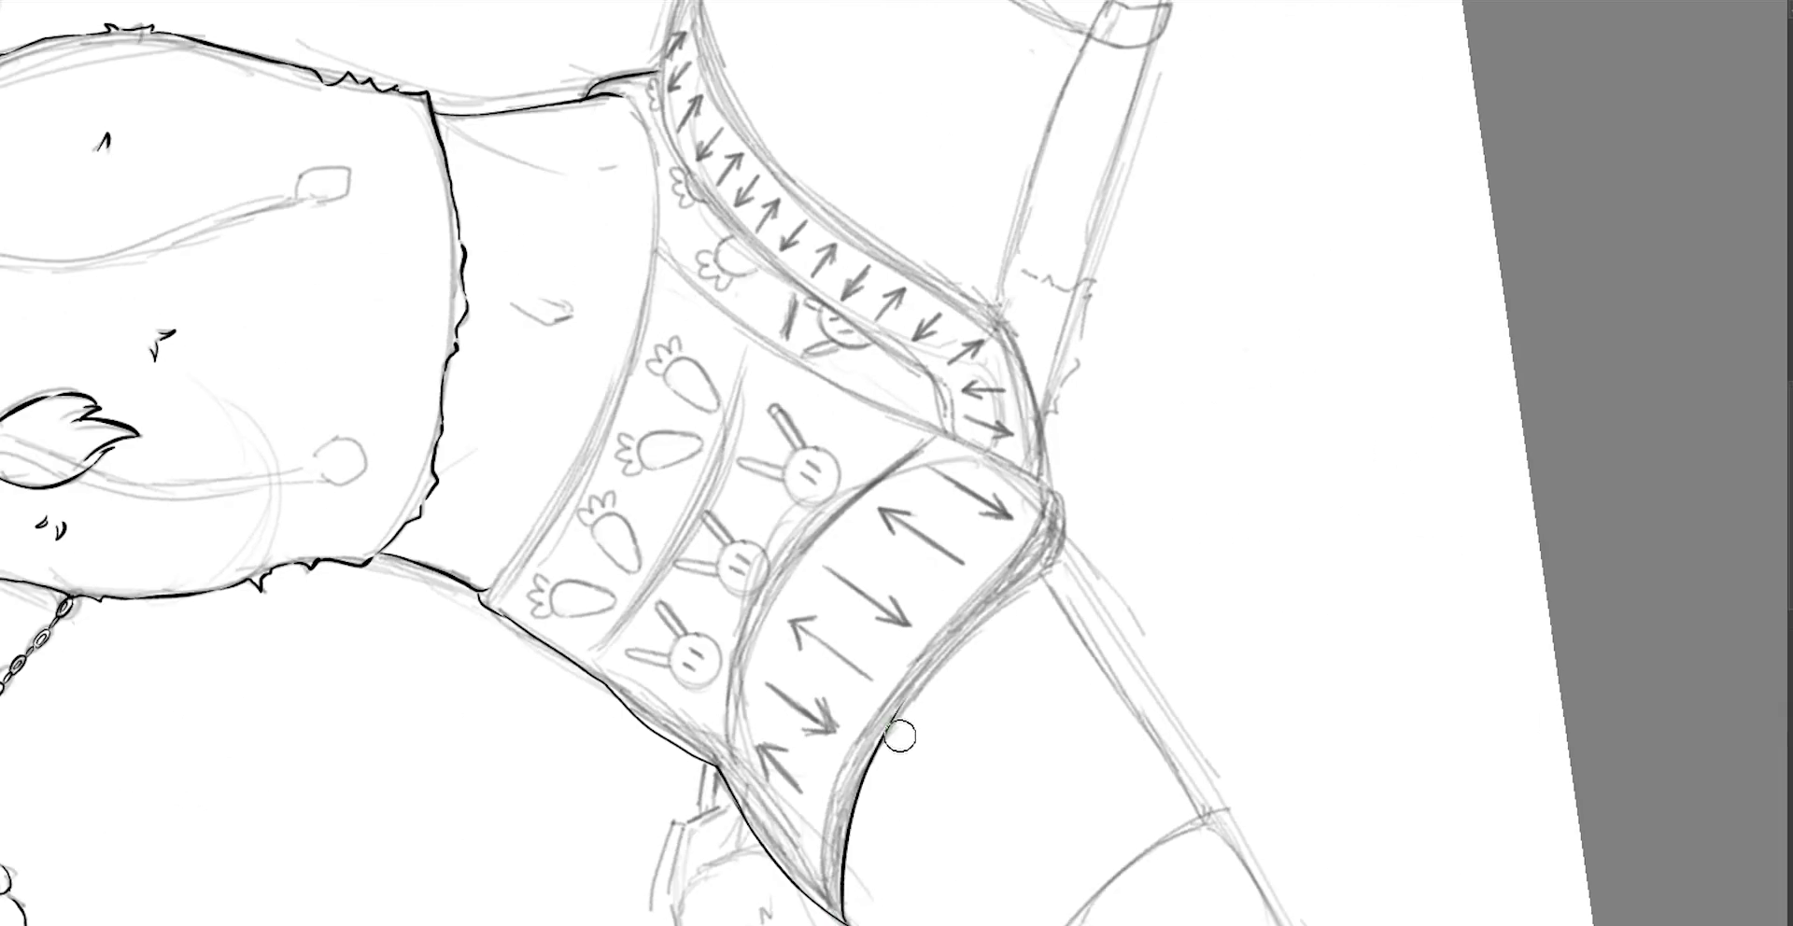
left_click_drag(836, 924, 1088, 485)
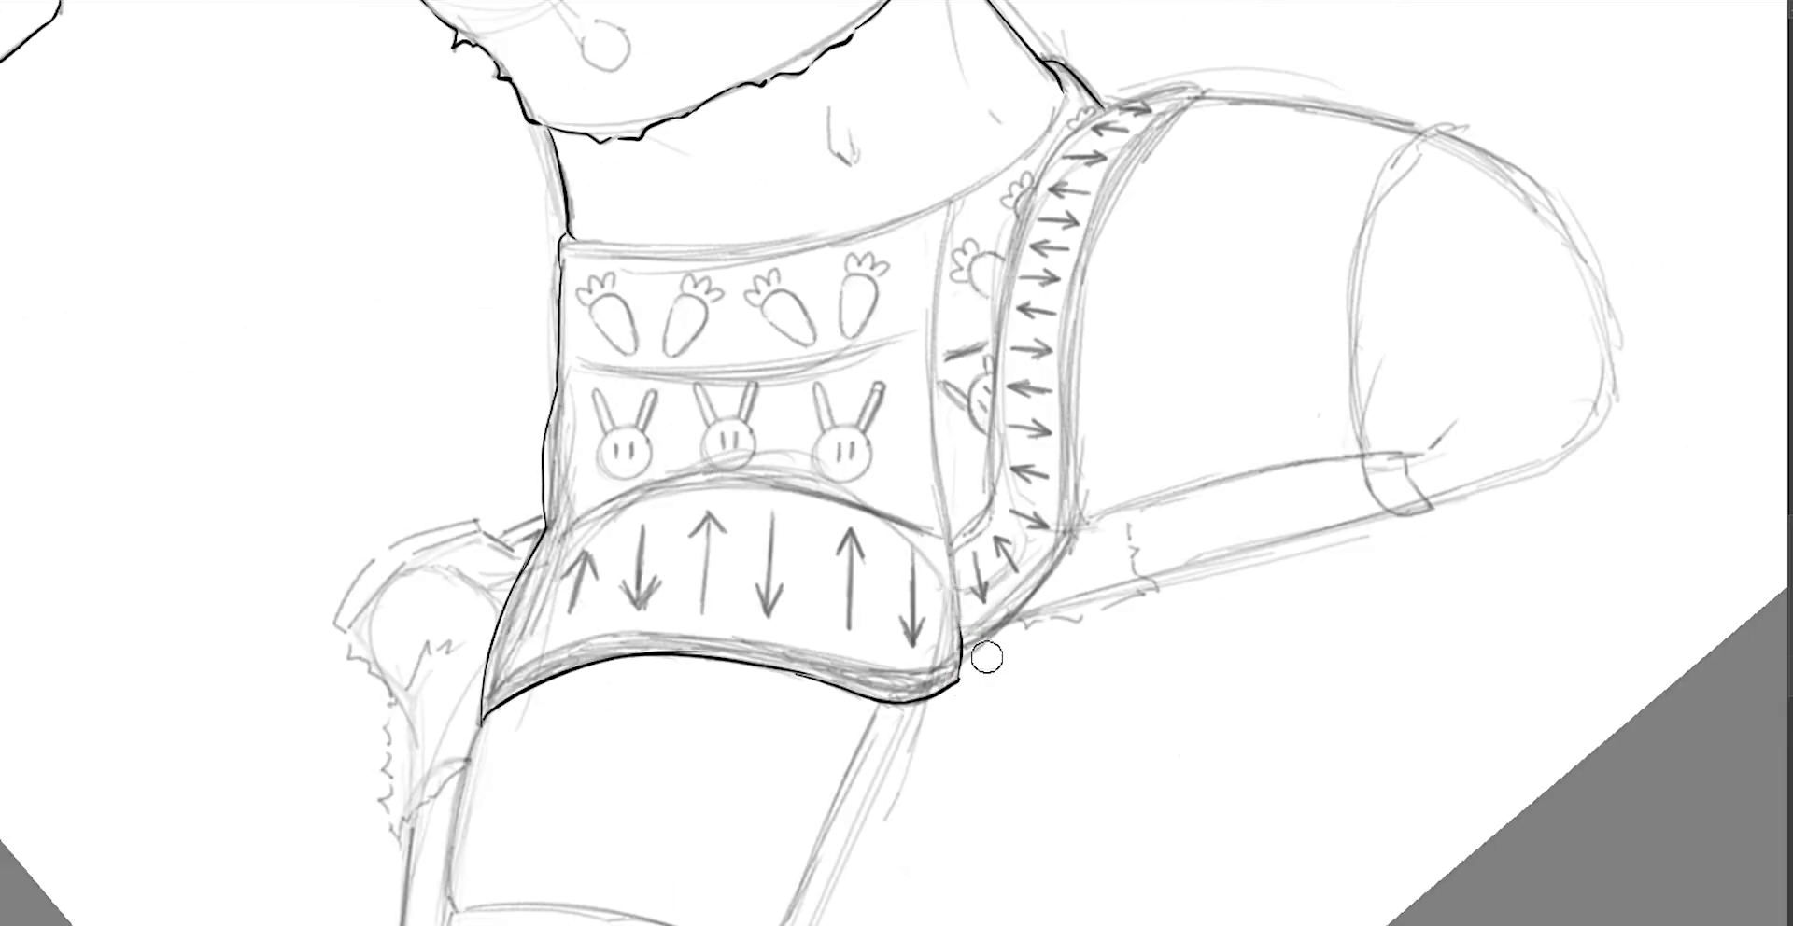
mouse_move(961, 678)
left_mouse_down()
mouse_move(793, 705)
mouse_move(1125, 368)
left_mouse_up()
left_click_drag(833, 120, 924, 217)
mouse_move(976, 267)
left_mouse_down()
mouse_move(1111, 364)
mouse_move(966, 212)
left_mouse_up()
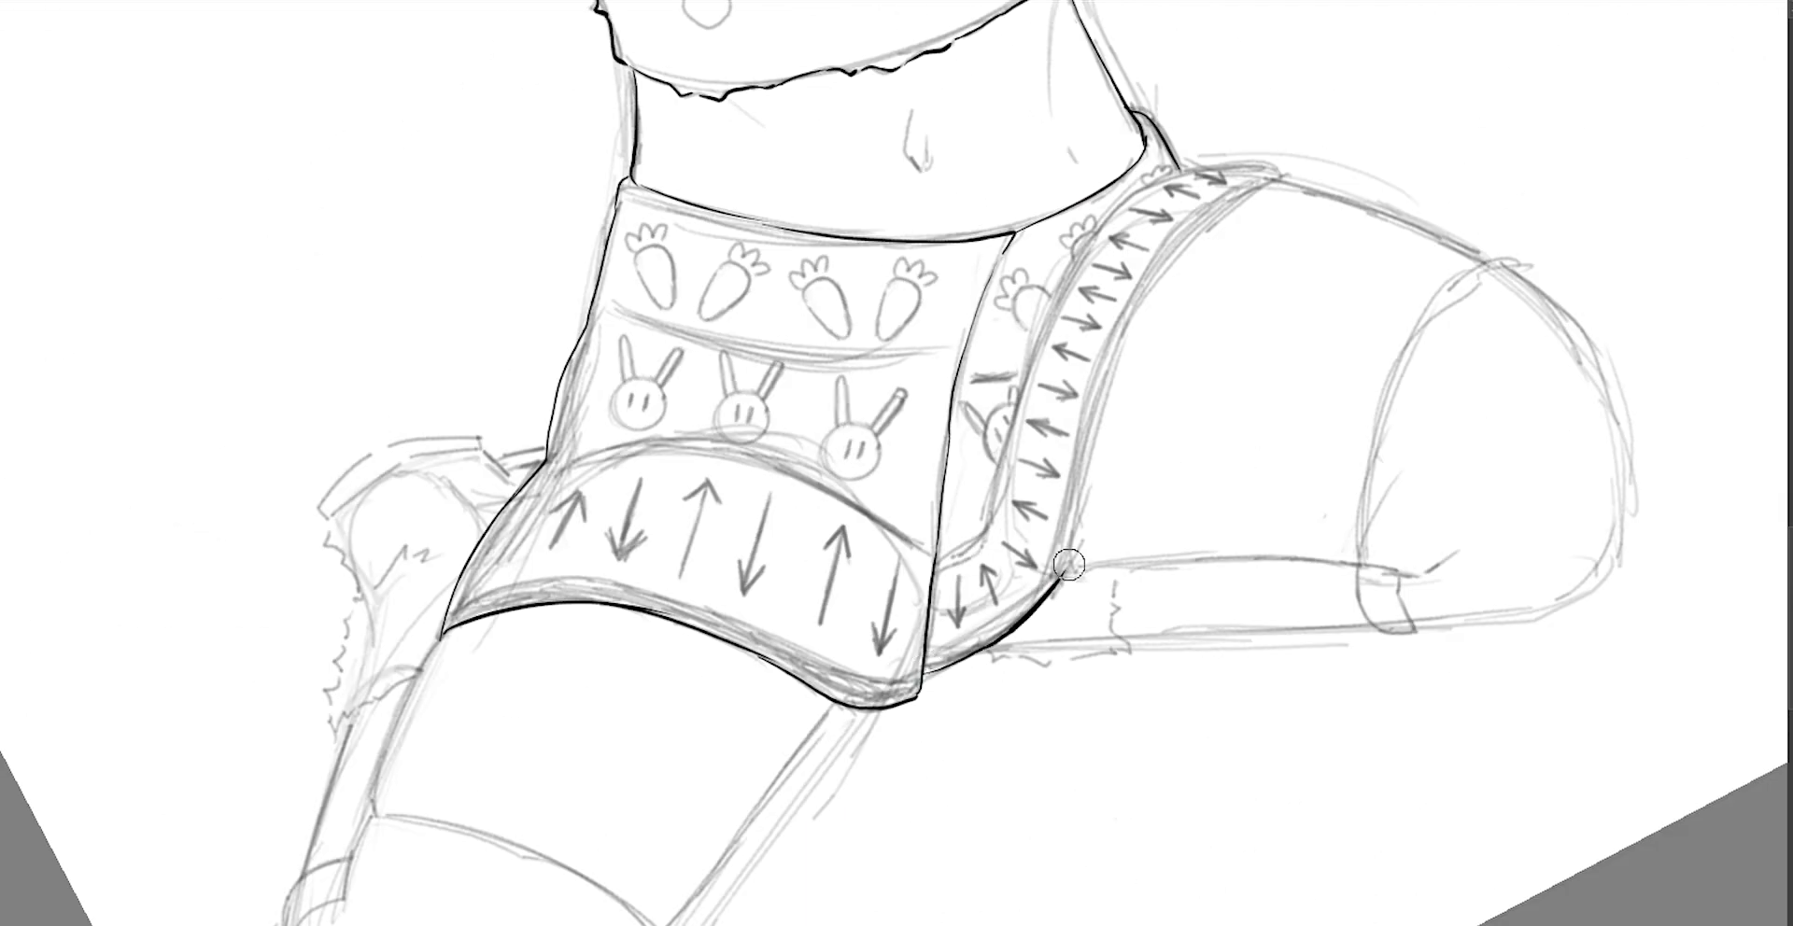
left_click_drag(1069, 565, 1083, 448)
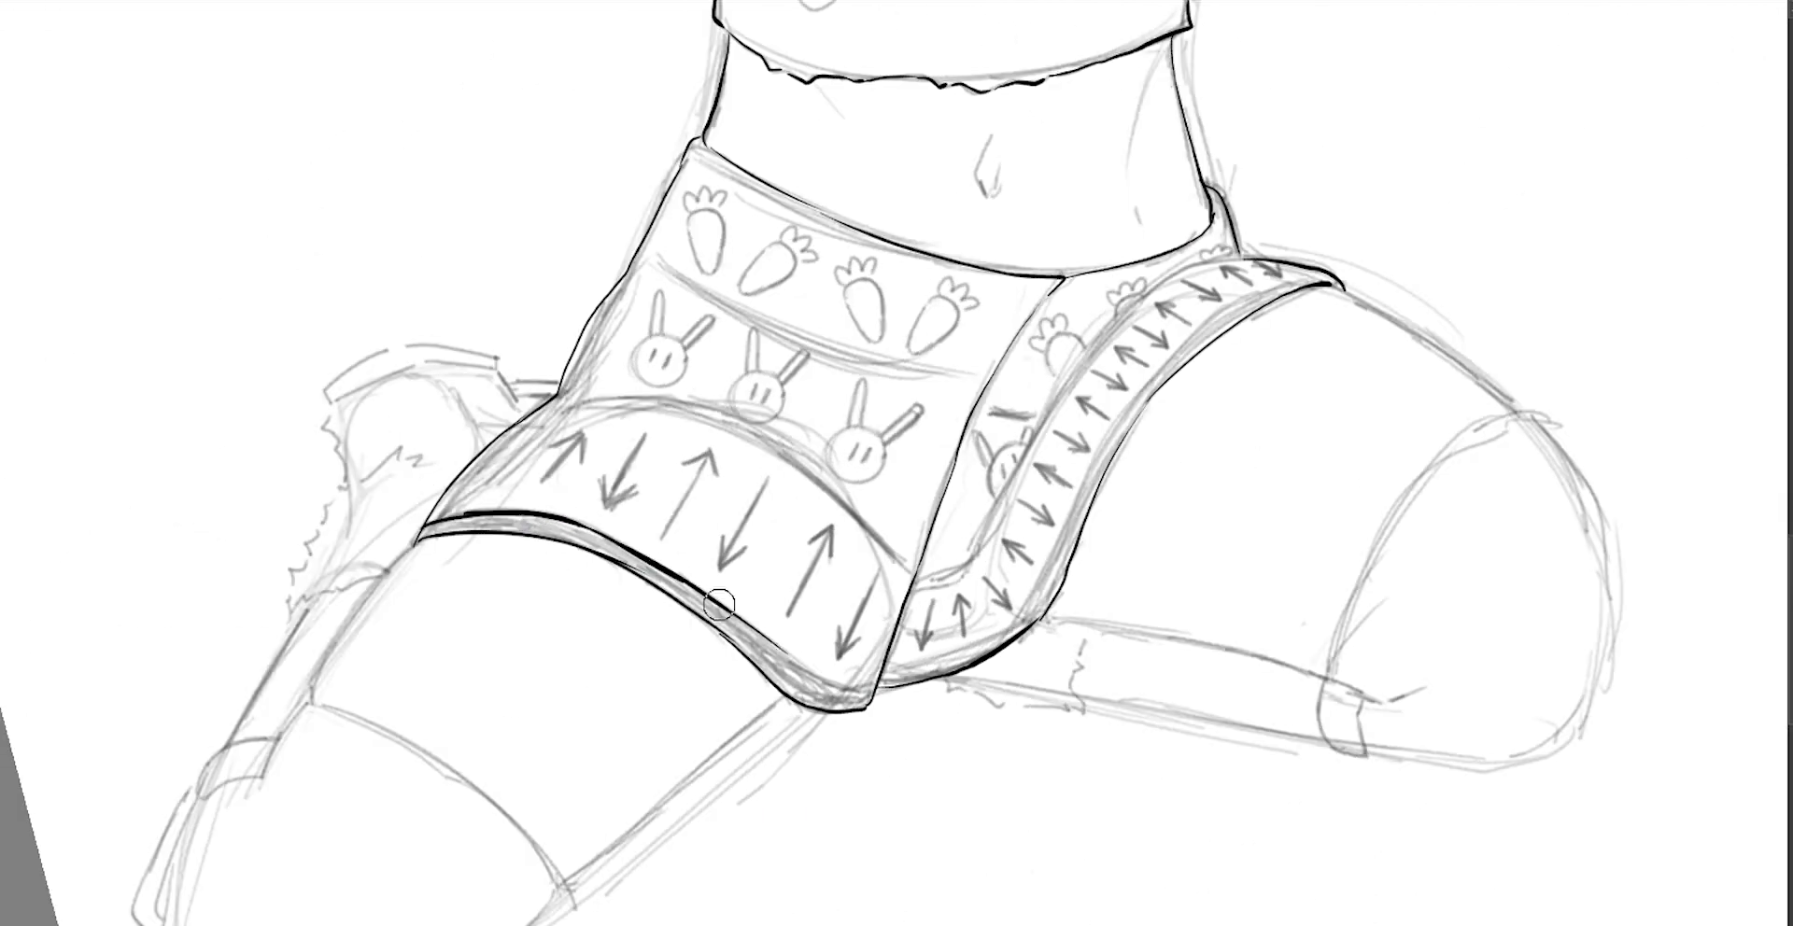
scroll(860, 689, "up", 3)
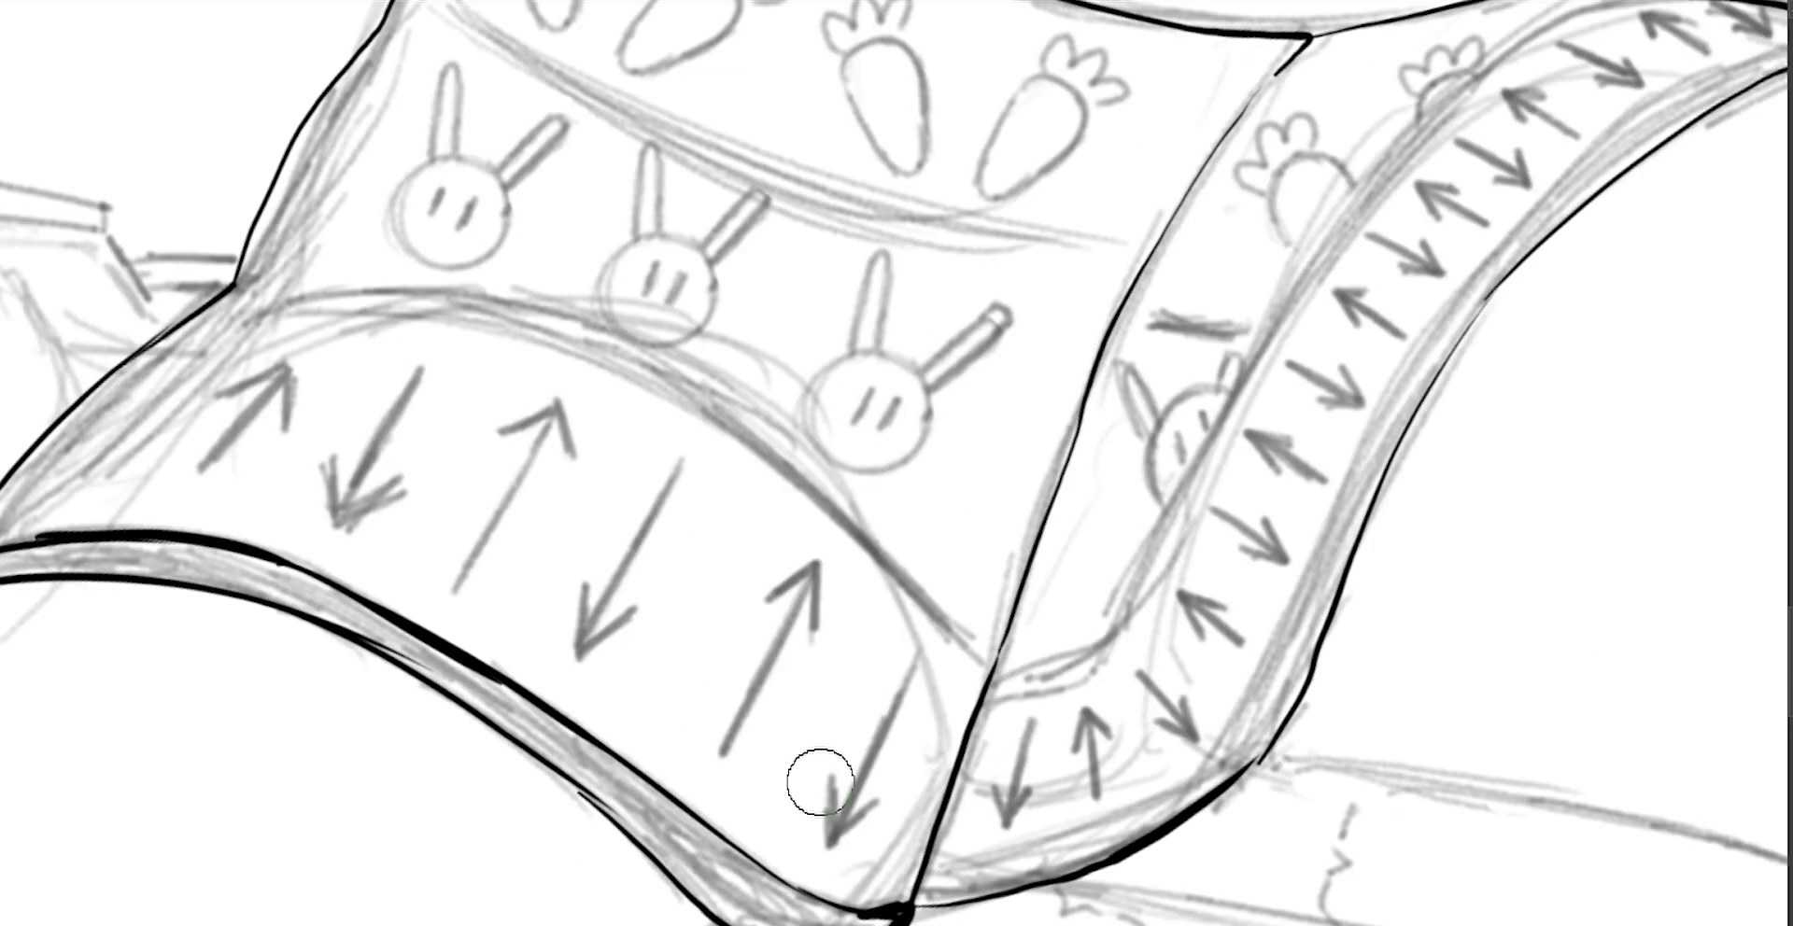
scroll(821, 782, "up", 3)
Paint a thick black outline along the leg band's bottom corner and upper edge, undoing a misplaced stroke.
mouse_move(971, 760)
left_mouse_down()
mouse_move(928, 653)
mouse_move(886, 629)
mouse_move(892, 529)
left_mouse_up()
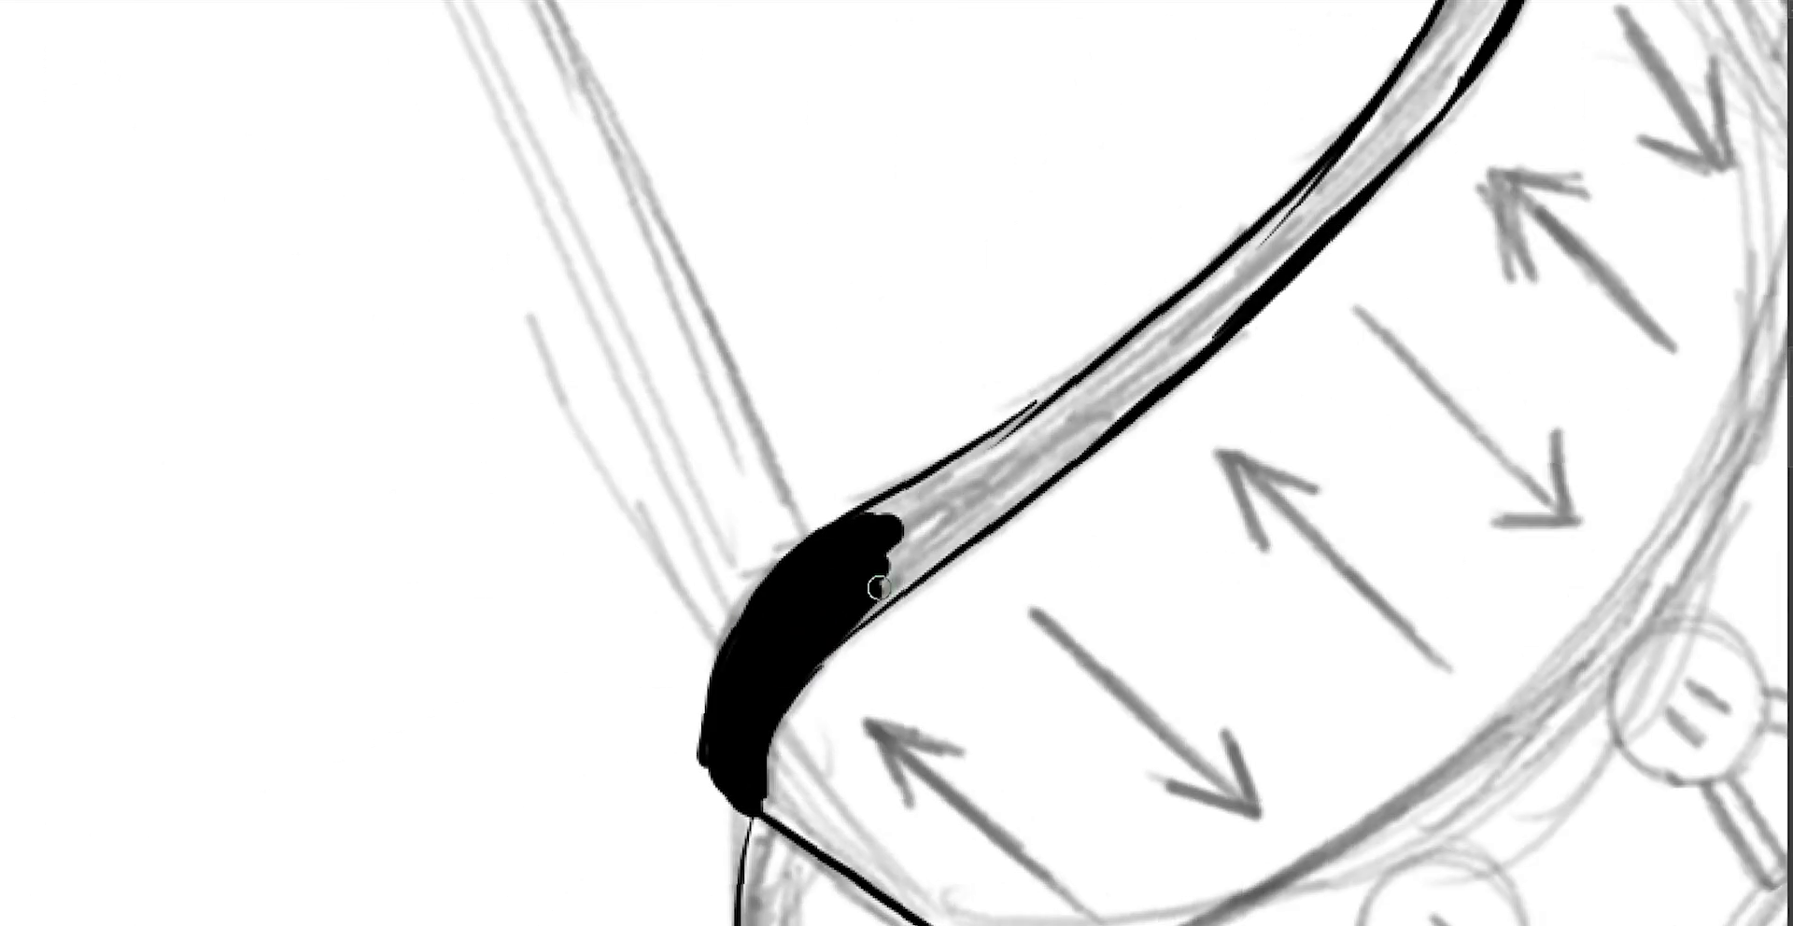
left_click_drag(775, 710, 924, 546)
mouse_move(719, 784)
left_mouse_down()
mouse_move(949, 477)
mouse_move(968, 505)
mouse_move(1249, 288)
left_mouse_up()
mouse_move(877, 593)
left_mouse_down()
mouse_move(937, 508)
mouse_move(1107, 350)
left_mouse_up()
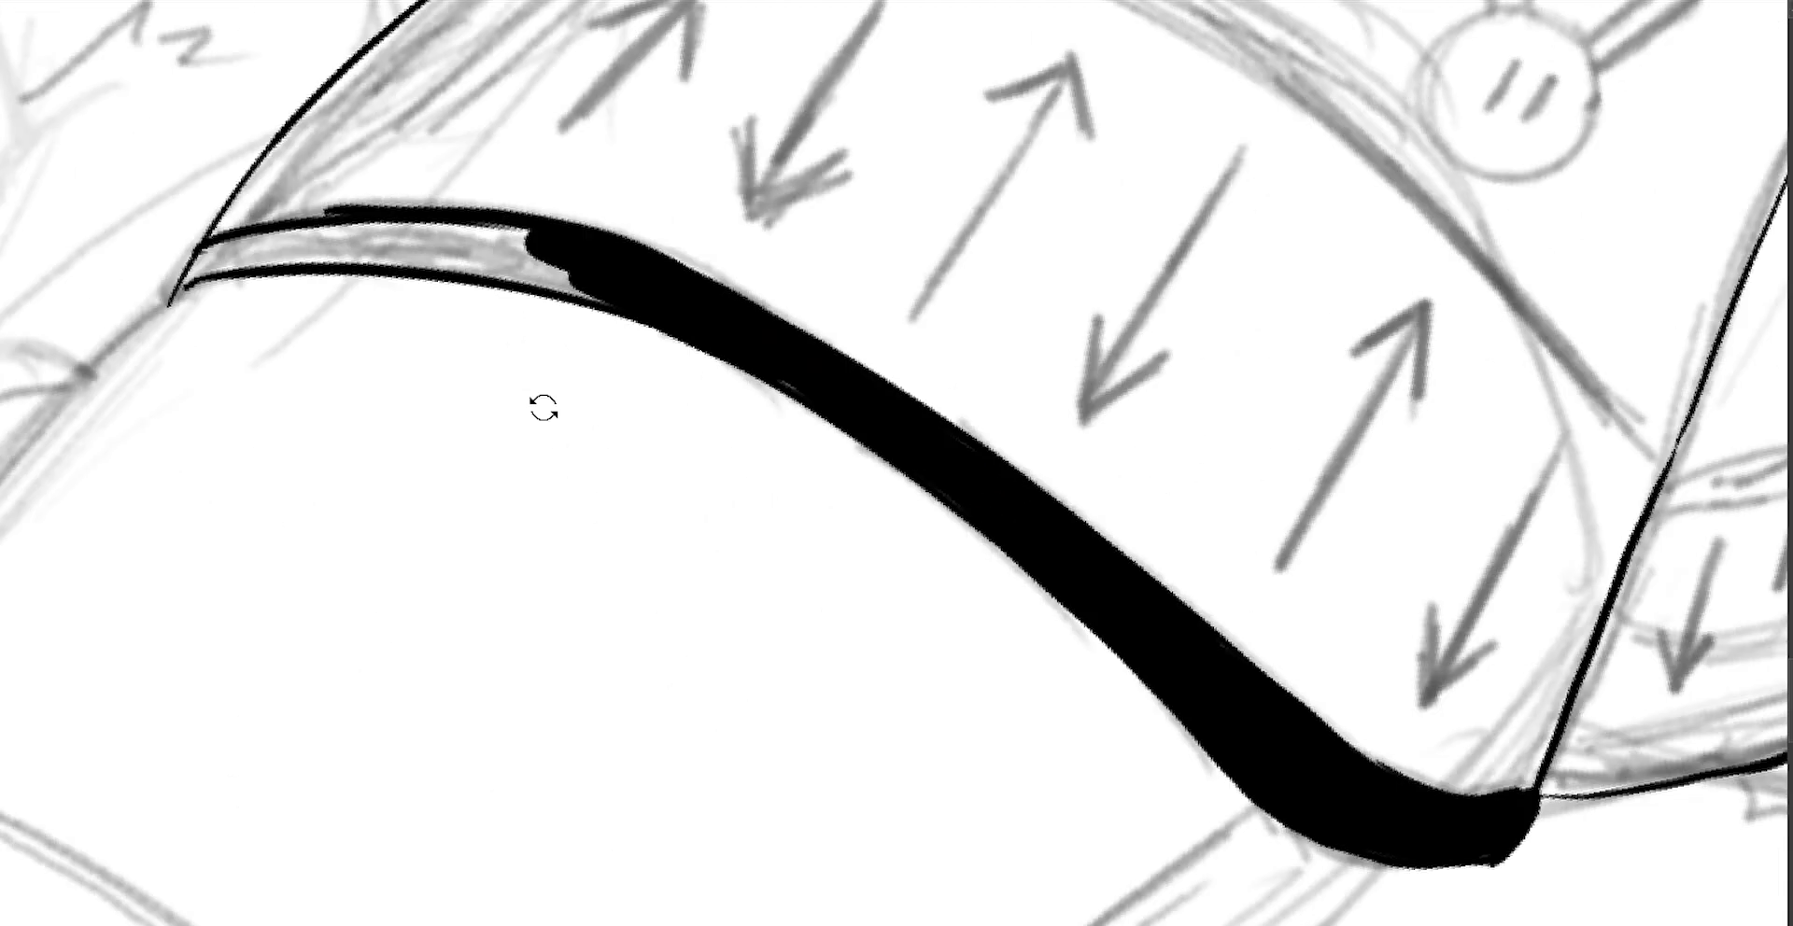
left_click_drag(653, 536, 740, 399)
left_click_drag(636, 596, 864, 291)
key("ctrl+z")
left_click_drag(691, 466, 720, 396)
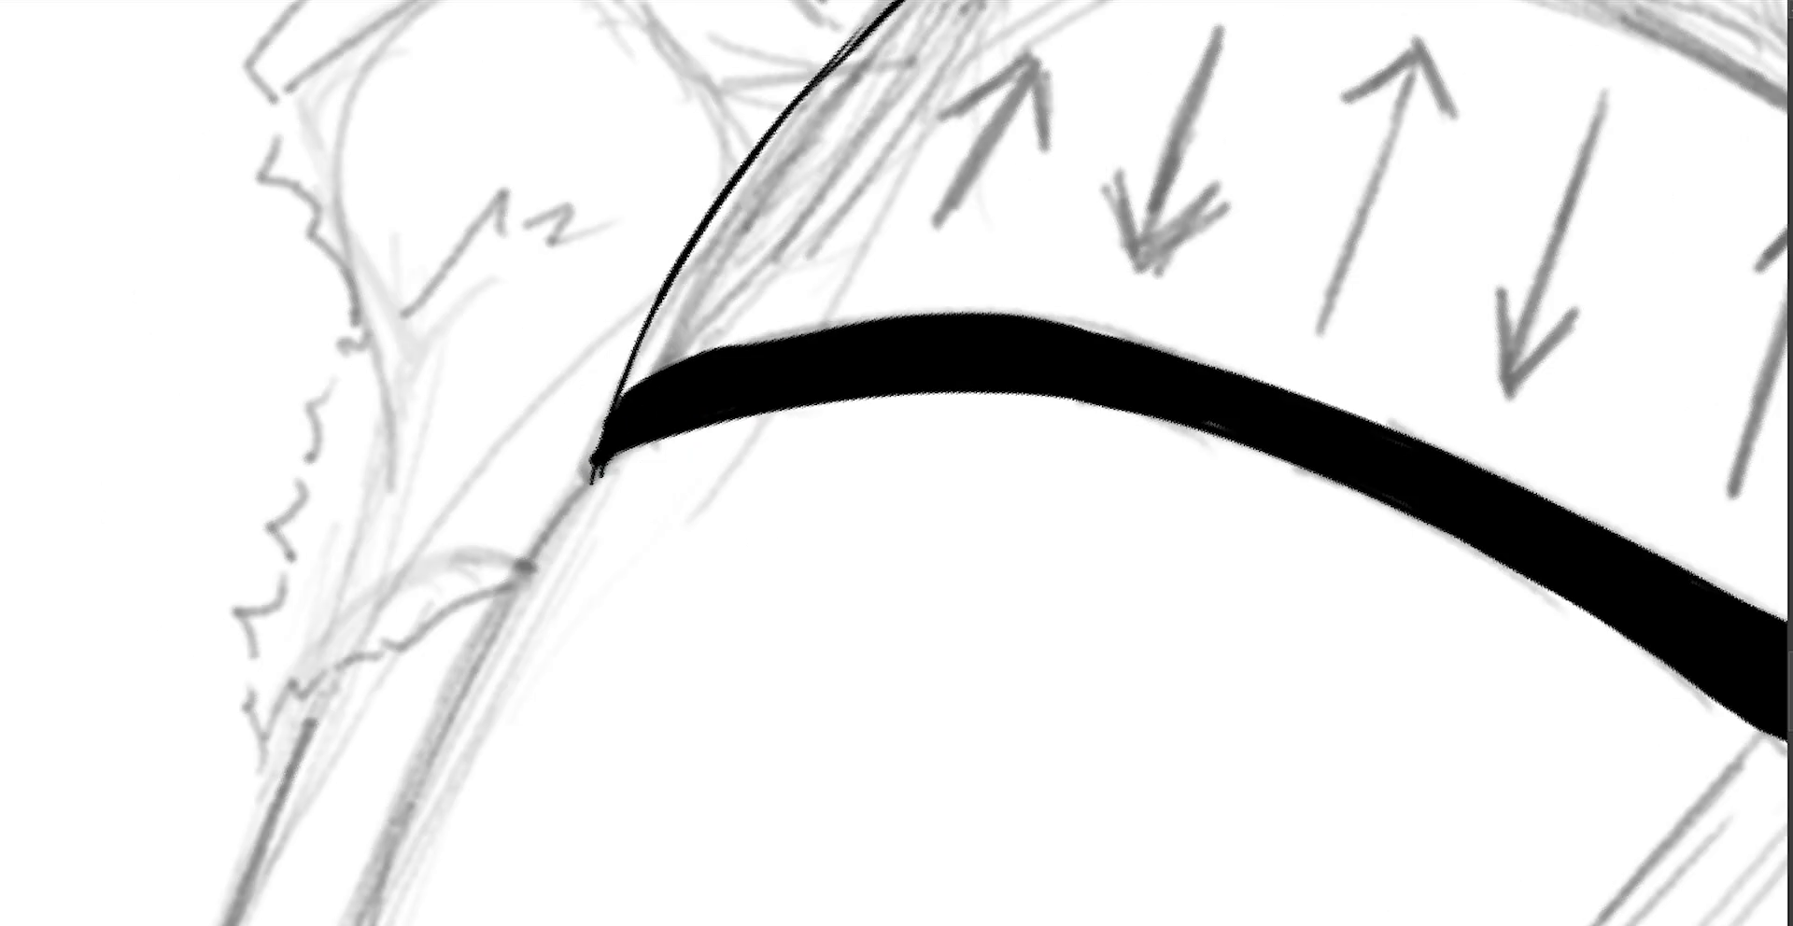
Outline the other leg opening's edges in thick black, ending in a pointed tip.
left_click_drag(934, 374, 890, 491)
left_click_drag(807, 452, 888, 548)
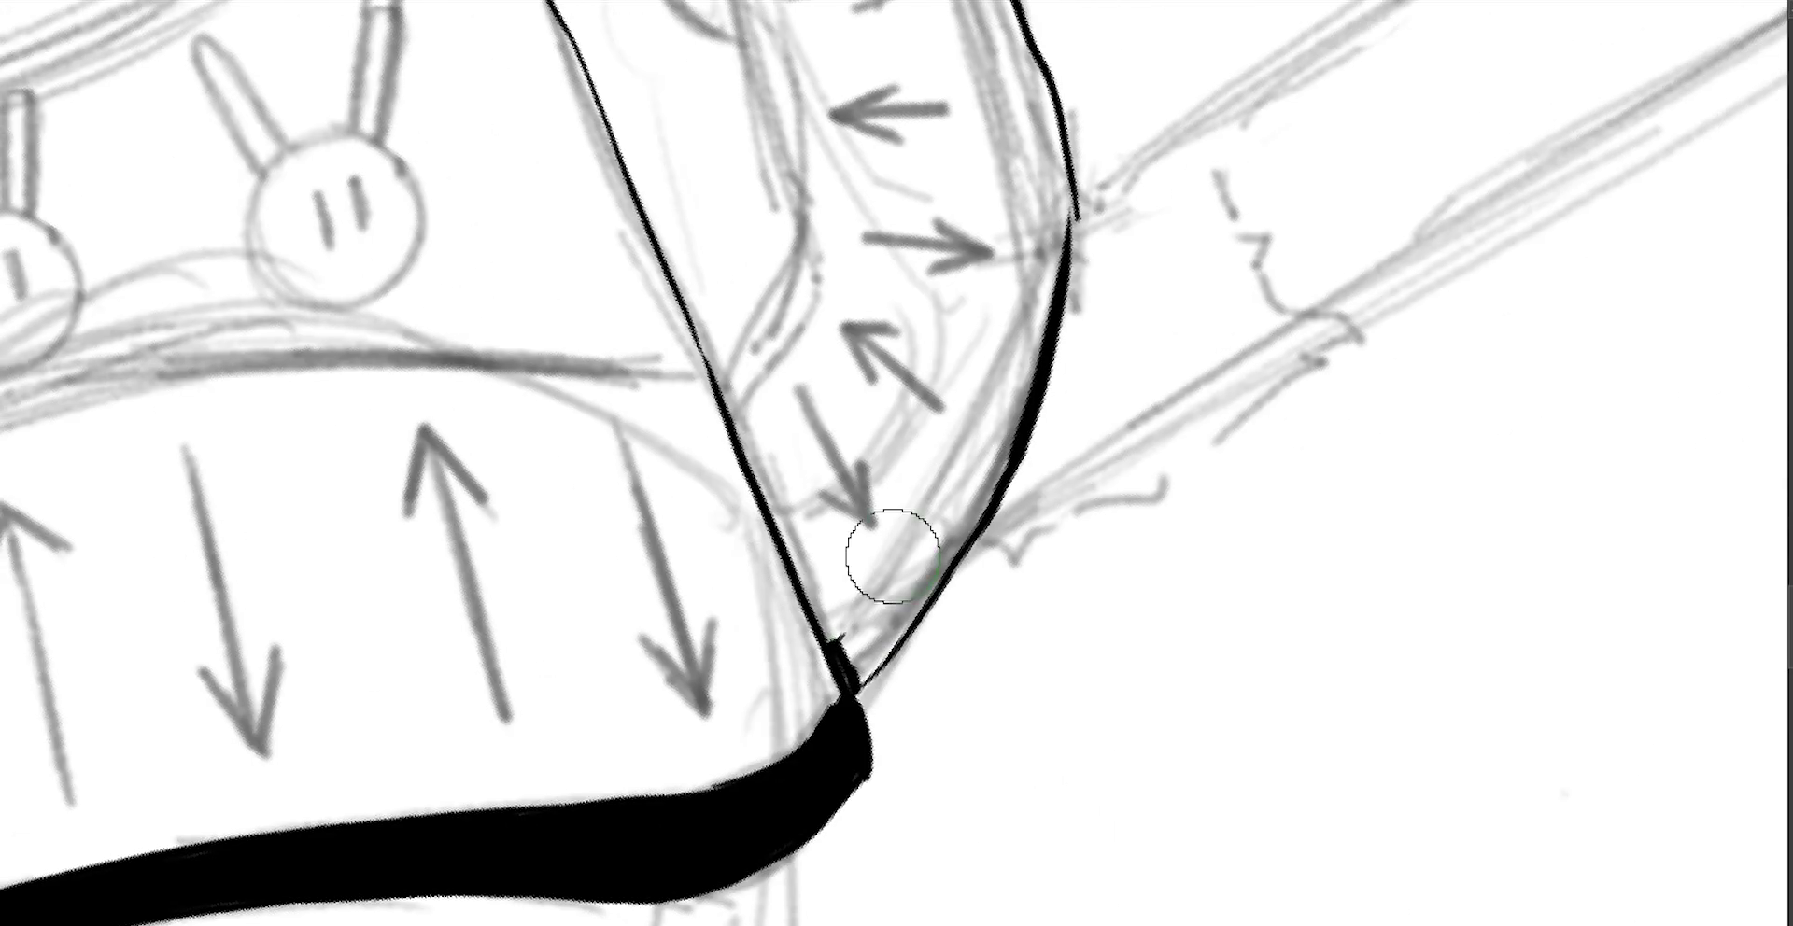
mouse_move(834, 644)
left_mouse_down()
mouse_move(961, 400)
mouse_move(1036, 323)
mouse_move(860, 652)
mouse_move(1077, 593)
mouse_move(703, 588)
mouse_move(753, 641)
left_mouse_up()
left_click_drag(648, 548, 812, 683)
mouse_move(619, 468)
left_mouse_down()
mouse_move(821, 692)
mouse_move(1089, 800)
left_mouse_up()
mouse_move(908, 720)
left_mouse_down()
mouse_move(1074, 308)
mouse_move(903, 580)
mouse_move(1095, 272)
mouse_move(861, 523)
mouse_move(1163, 252)
mouse_move(1252, 280)
left_mouse_up()
left_click_drag(1284, 343, 1307, 375)
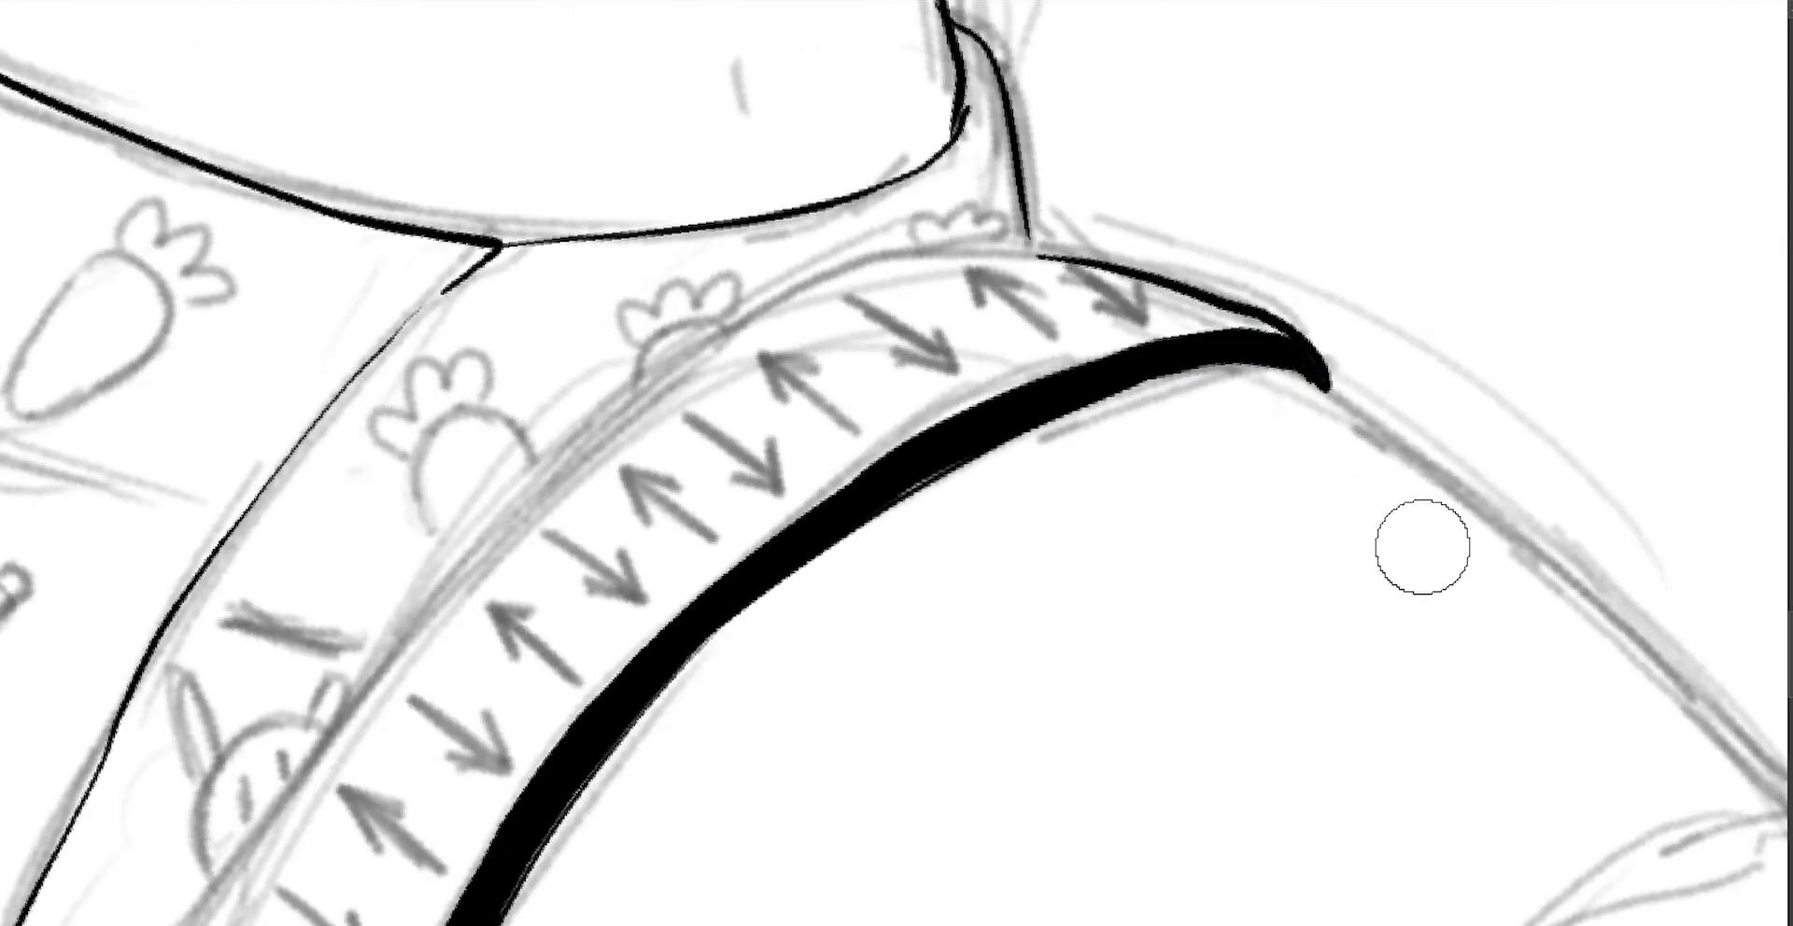
mouse_move(1420, 548)
left_mouse_down()
mouse_move(1151, 449)
mouse_move(896, 560)
left_mouse_up()
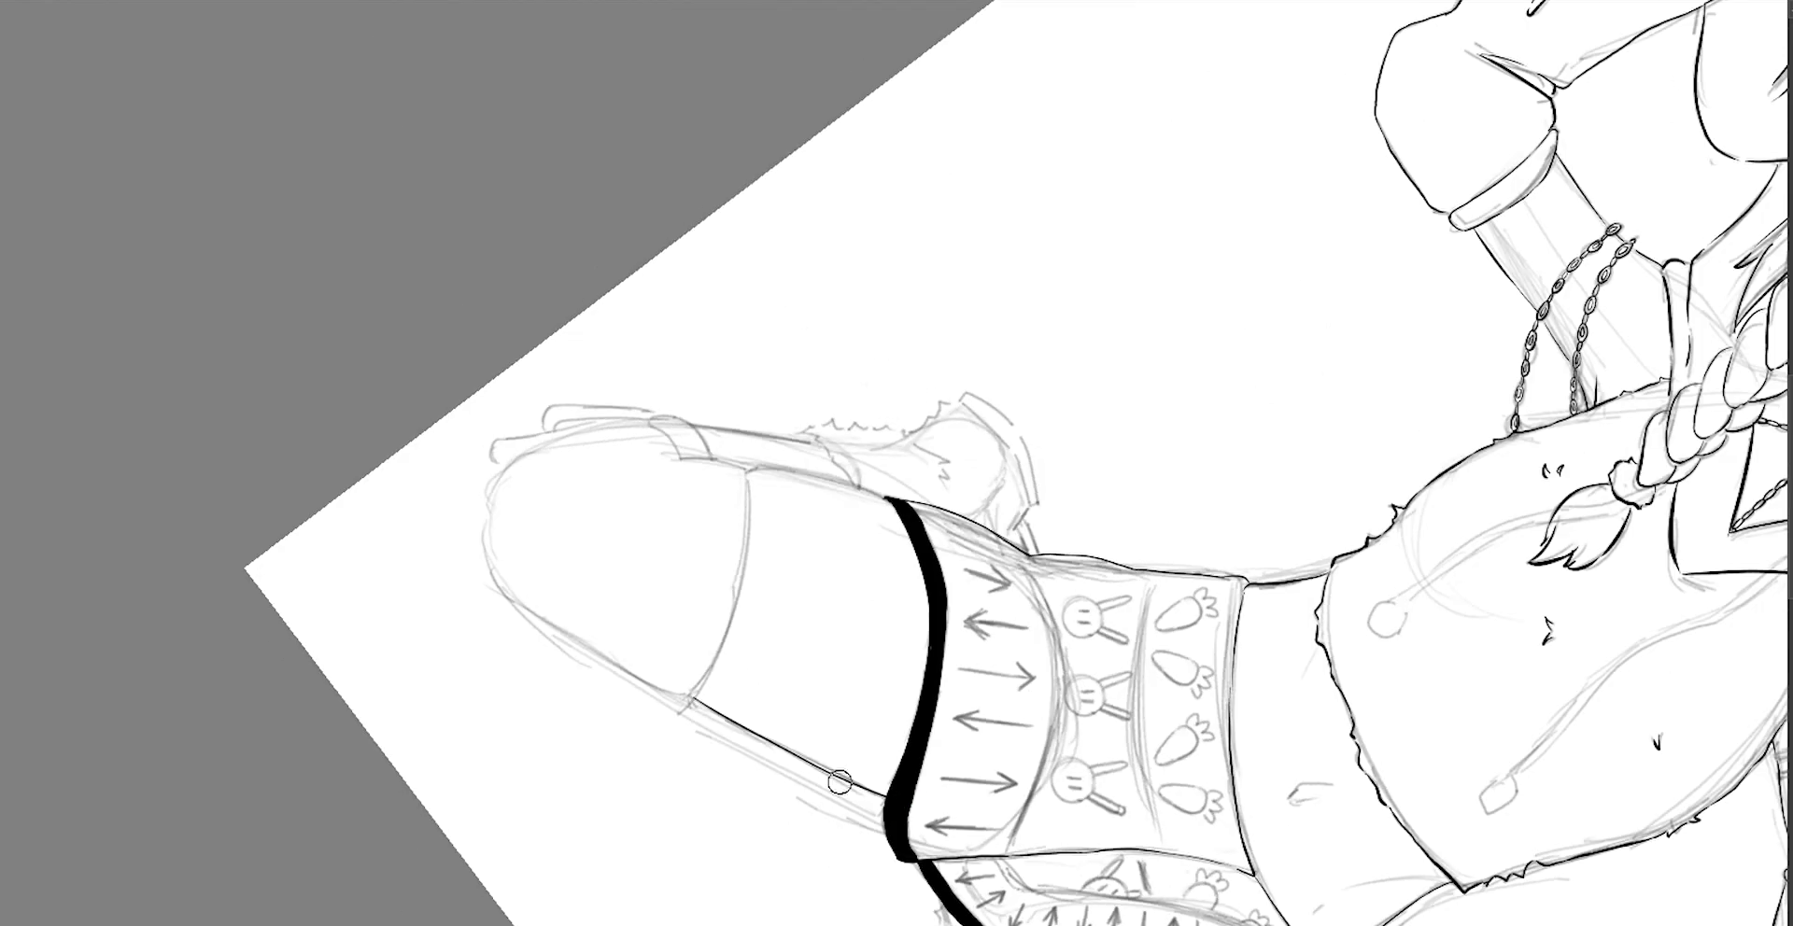
Ink thin outlines along the kneeling thigh, the stocking band and the leg's upper edge.
mouse_move(500, 479)
left_mouse_down()
mouse_move(648, 681)
mouse_move(1040, 280)
left_mouse_up()
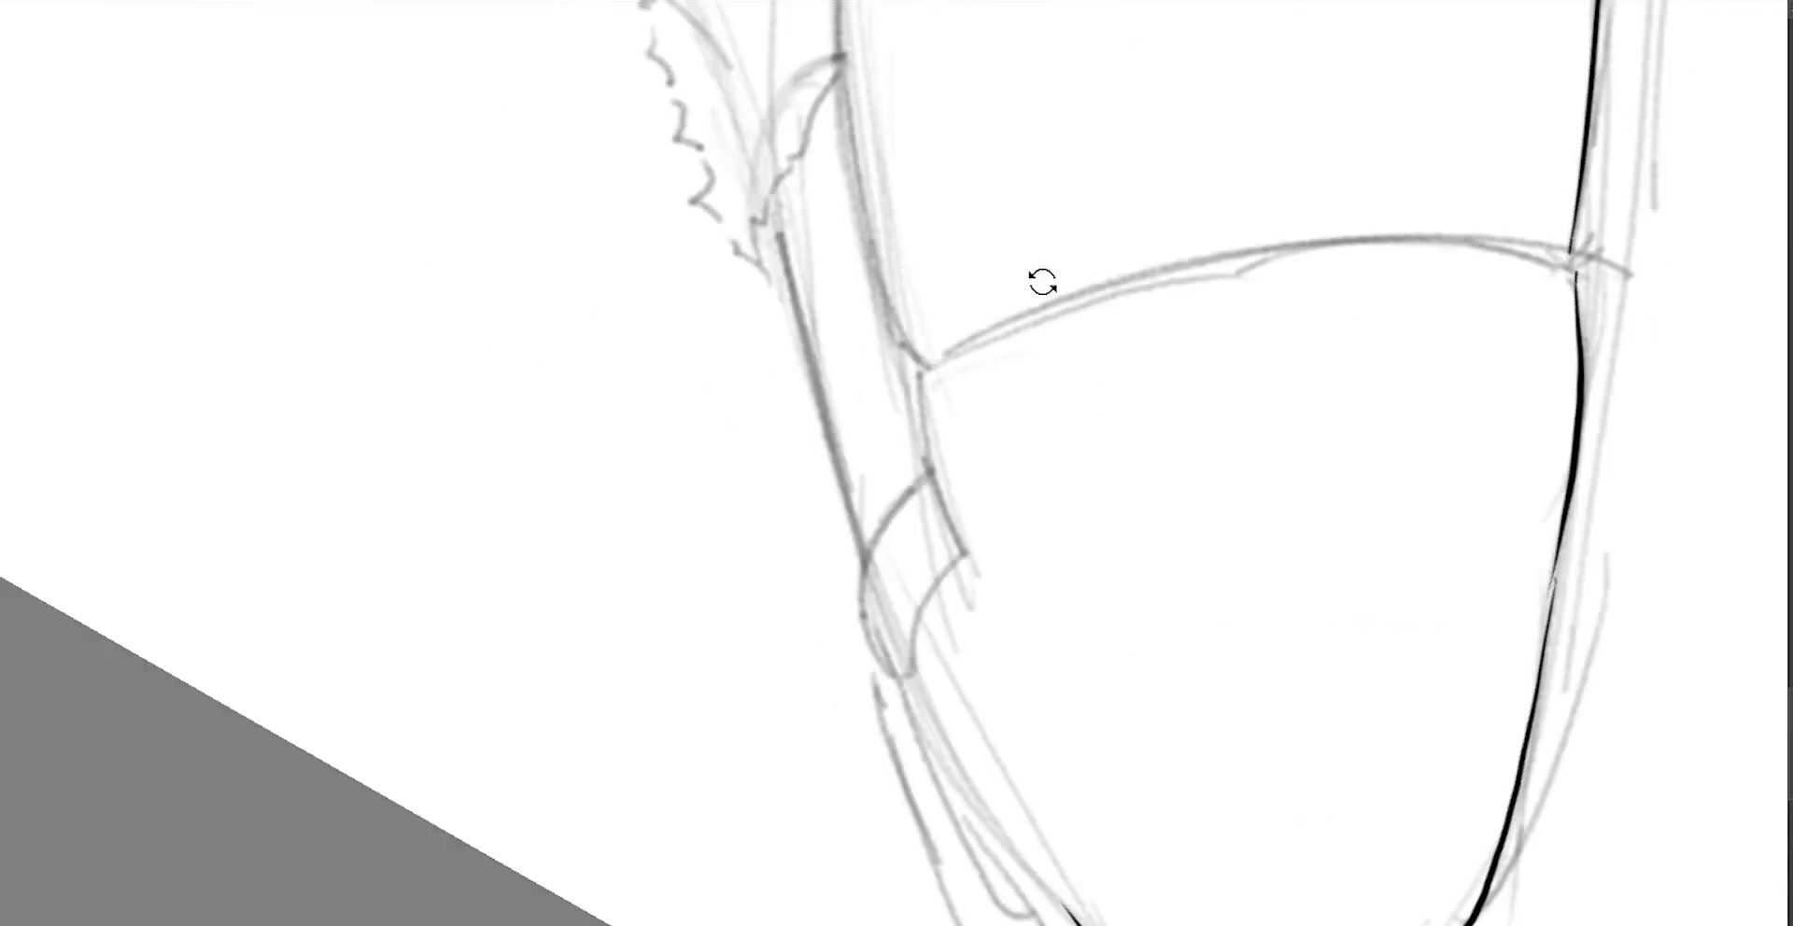
mouse_move(981, 440)
left_mouse_down()
mouse_move(1280, 117)
mouse_move(1167, 271)
mouse_move(1260, 132)
mouse_move(1224, 372)
mouse_move(864, 639)
mouse_move(1060, 453)
mouse_move(989, 505)
mouse_move(1112, 513)
mouse_move(1225, 267)
left_mouse_up()
key("ctrl+z")
key("ctrl+z")
left_click_drag(1225, 266, 1102, 411)
left_click_drag(964, 428, 1034, 342)
left_click_drag(1064, 336, 1135, 338)
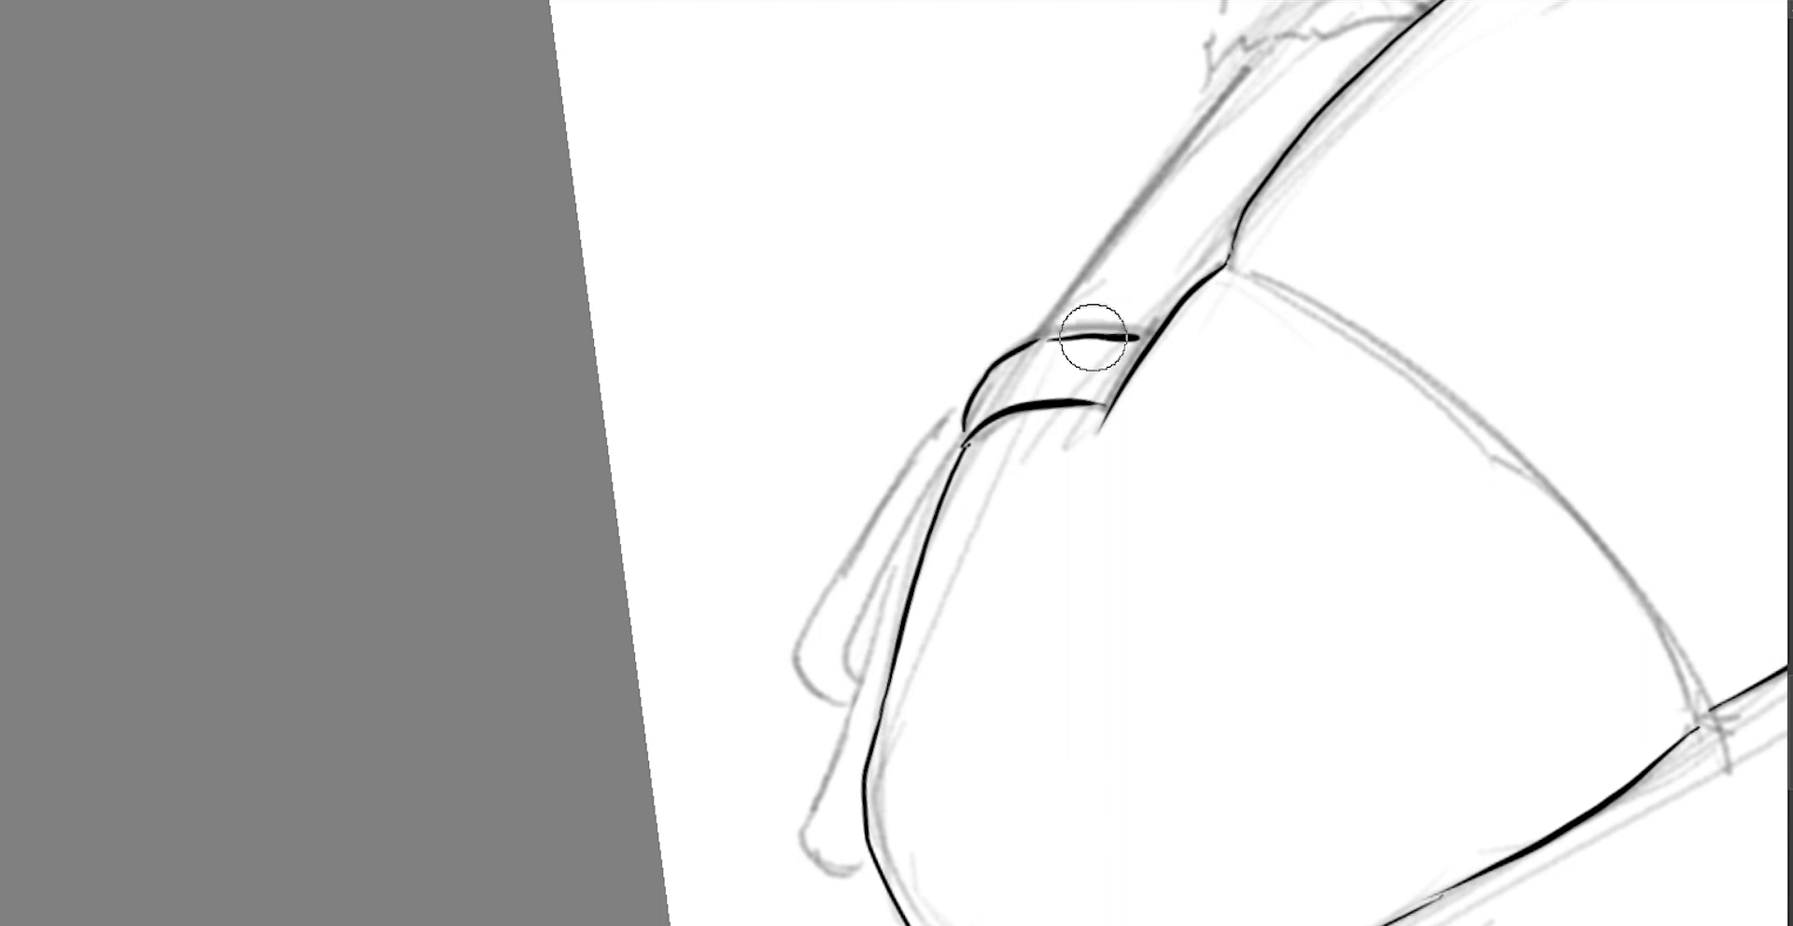
mouse_move(1260, 294)
left_mouse_down()
mouse_move(837, 328)
mouse_move(1113, 35)
left_mouse_up()
mouse_move(1197, 100)
left_mouse_down()
mouse_move(825, 411)
mouse_move(1108, 148)
mouse_move(976, 383)
left_mouse_up()
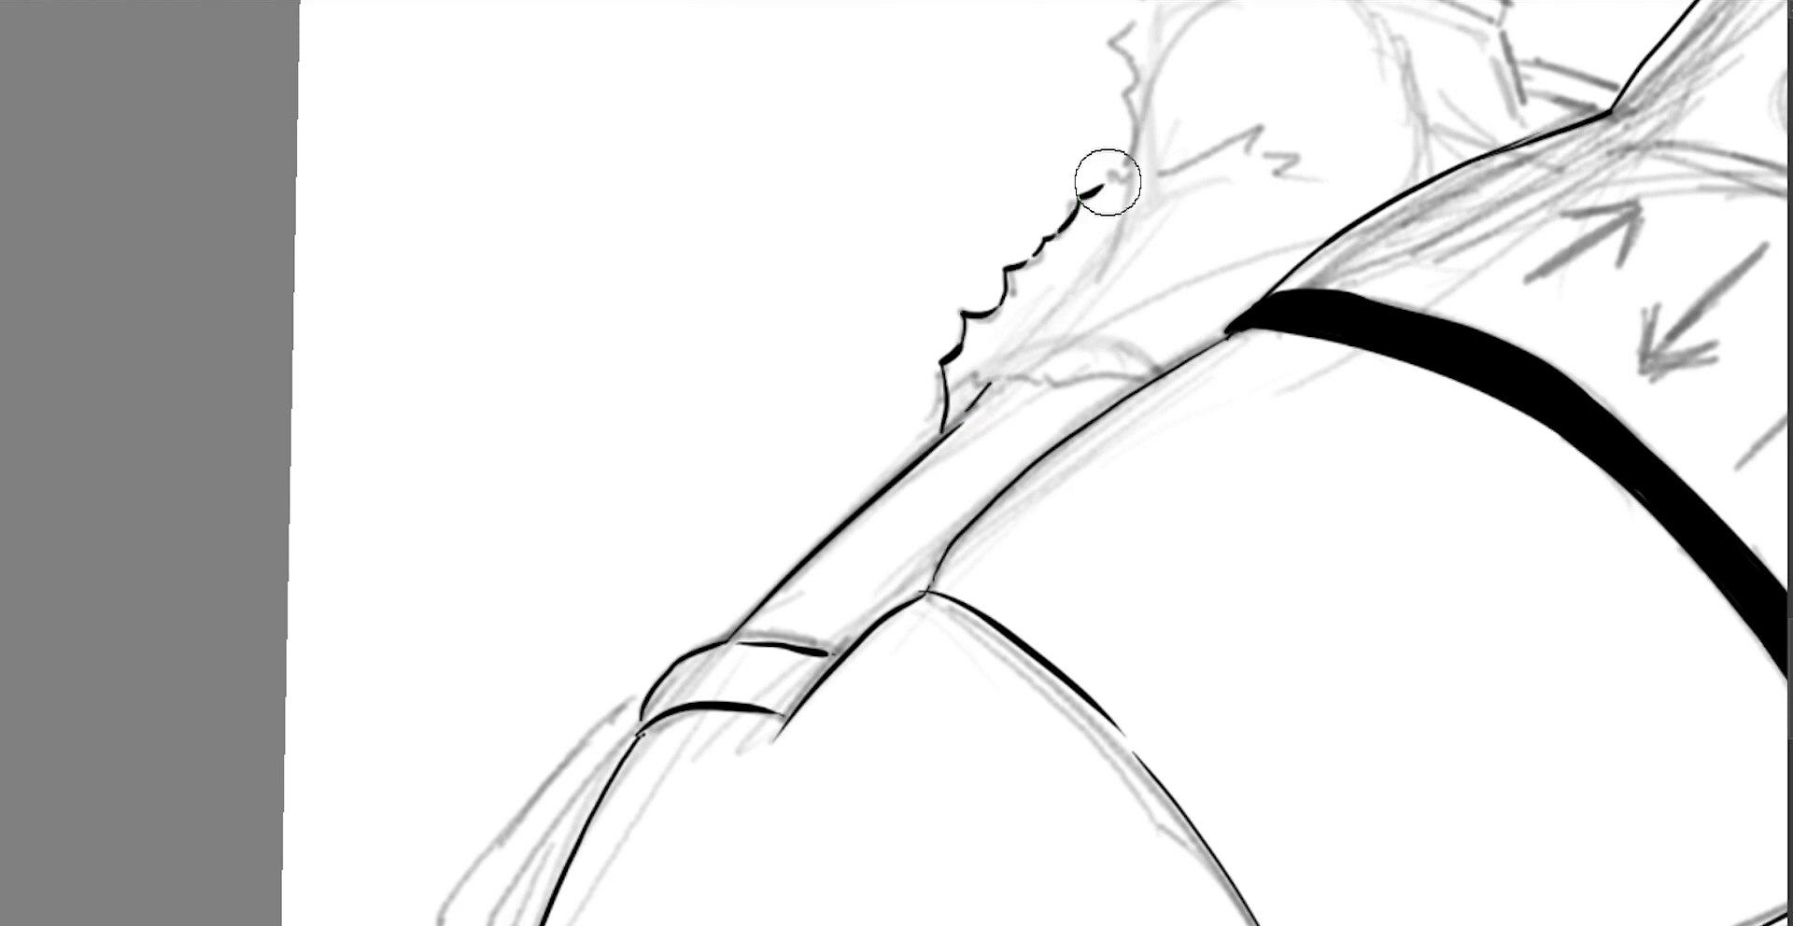
Outline the jagged fur edge of the boot cuff and its upper-left edge.
left_click_drag(1107, 182, 986, 235)
mouse_move(1108, 280)
left_mouse_down()
mouse_move(1158, 312)
mouse_move(839, 452)
mouse_move(880, 365)
mouse_move(868, 406)
left_mouse_up()
left_click_drag(770, 300, 1041, 107)
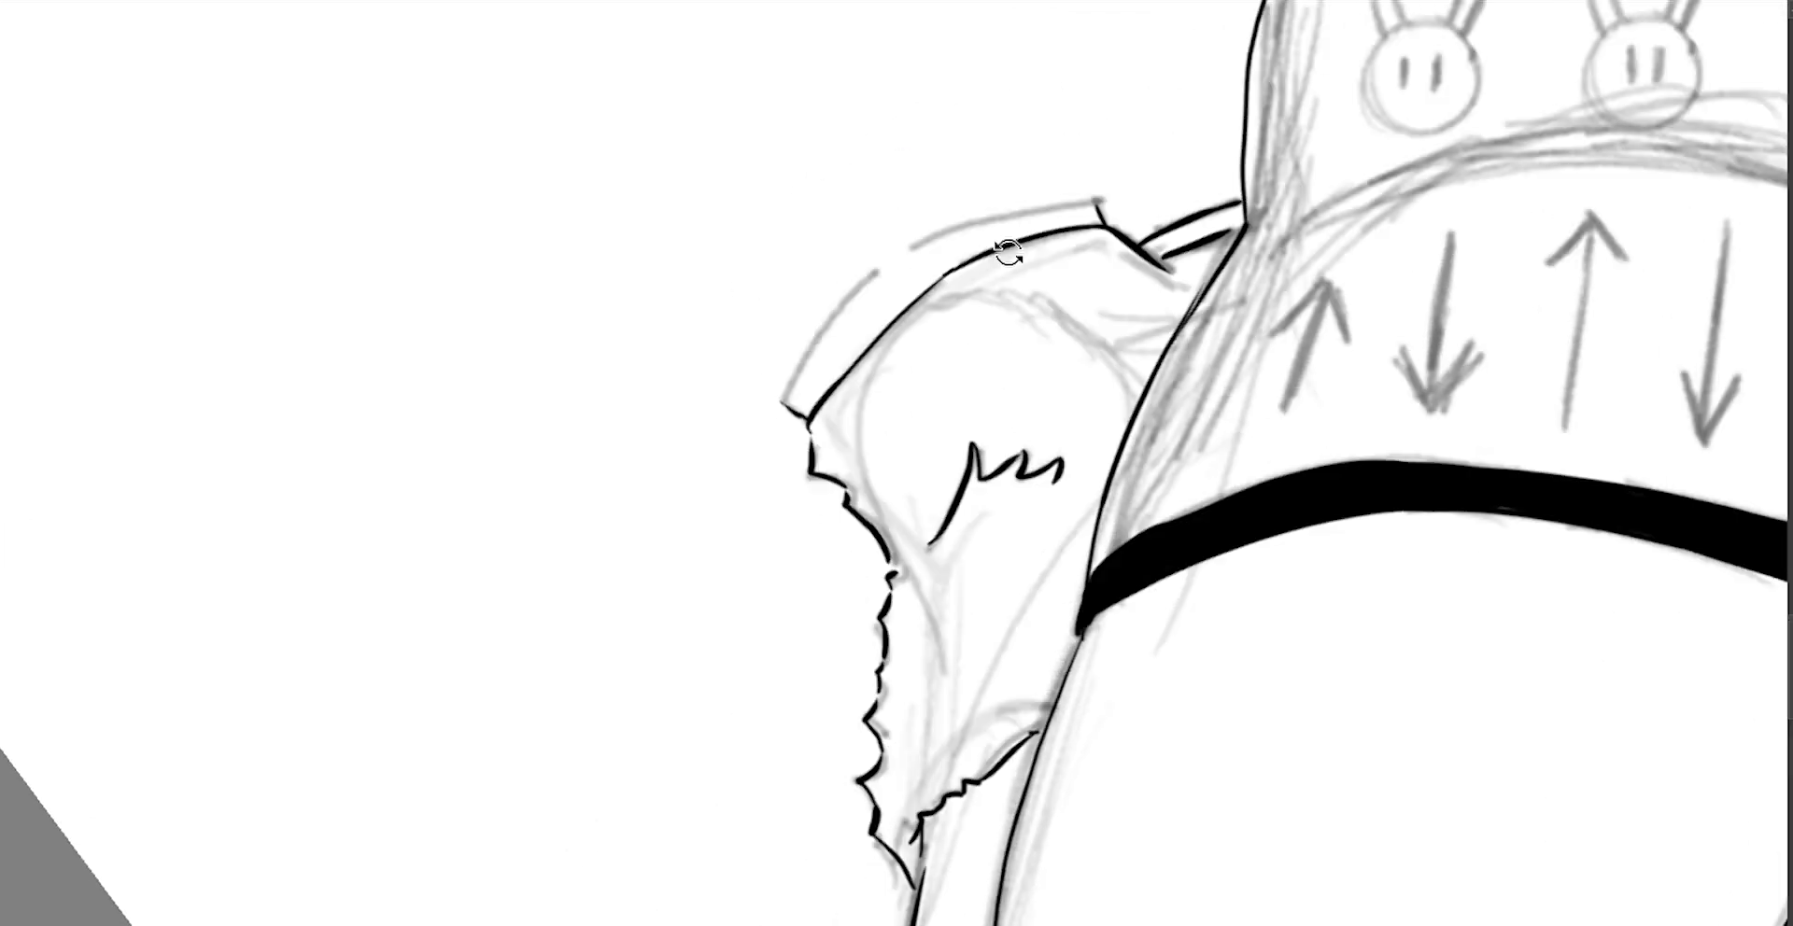
left_click_drag(773, 409, 1023, 185)
mouse_move(933, 248)
left_mouse_down()
mouse_move(980, 336)
mouse_move(1073, 654)
left_mouse_up()
scroll(1140, 316, "down", 5)
scroll(1031, 395, "down", 3)
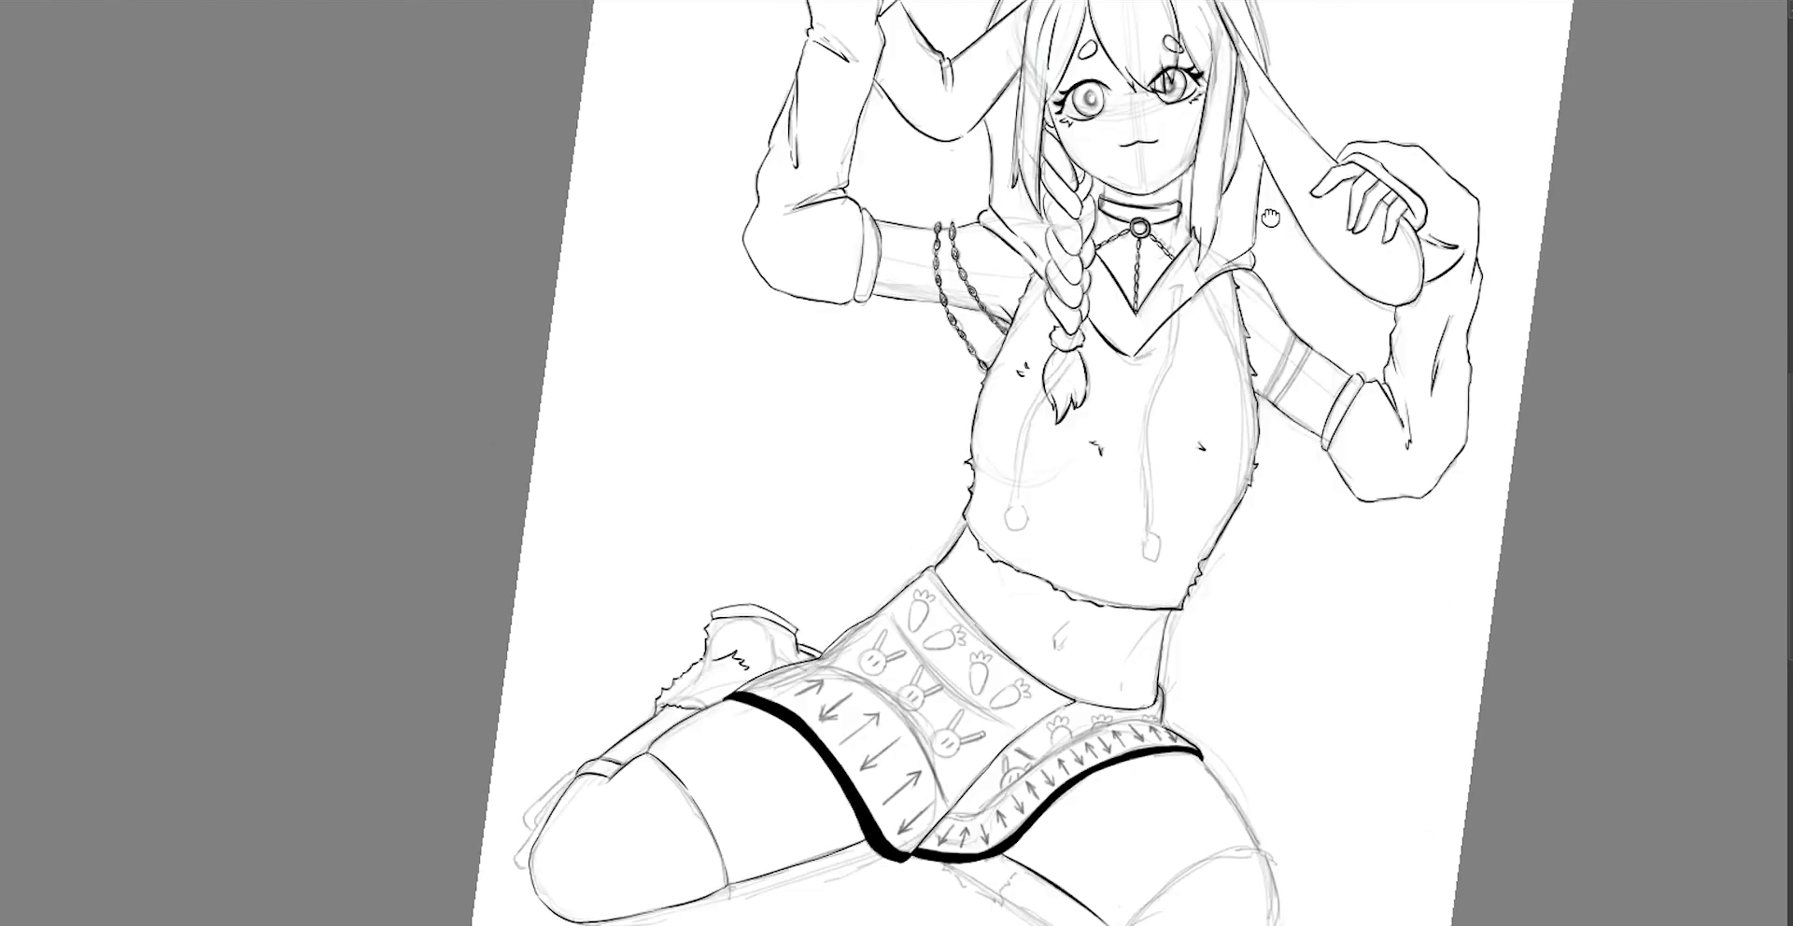
Ink the garter's jagged torn edge and a thin line along the second thigh.
scroll(1121, 722, "up", 5)
scroll(990, 561, "up", 2)
left_click_drag(992, 534, 990, 562)
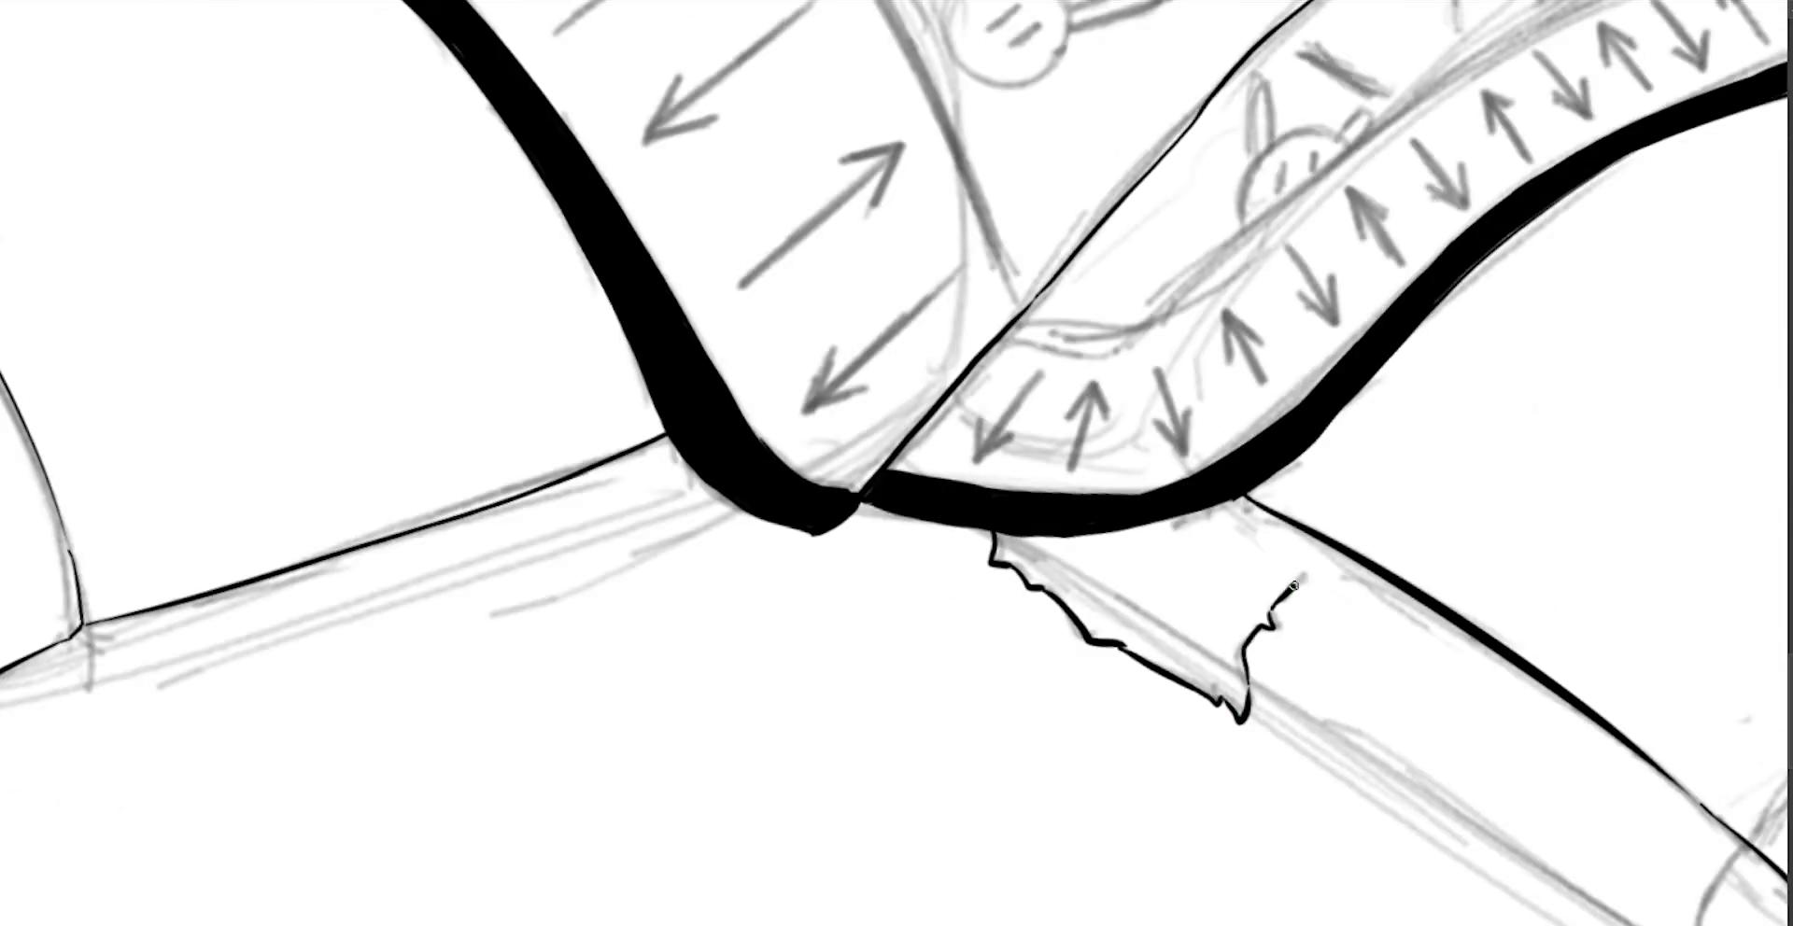
left_click_drag(1293, 585, 1328, 551)
left_click_drag(1328, 551, 938, 229)
left_click_drag(854, 376, 1230, 609)
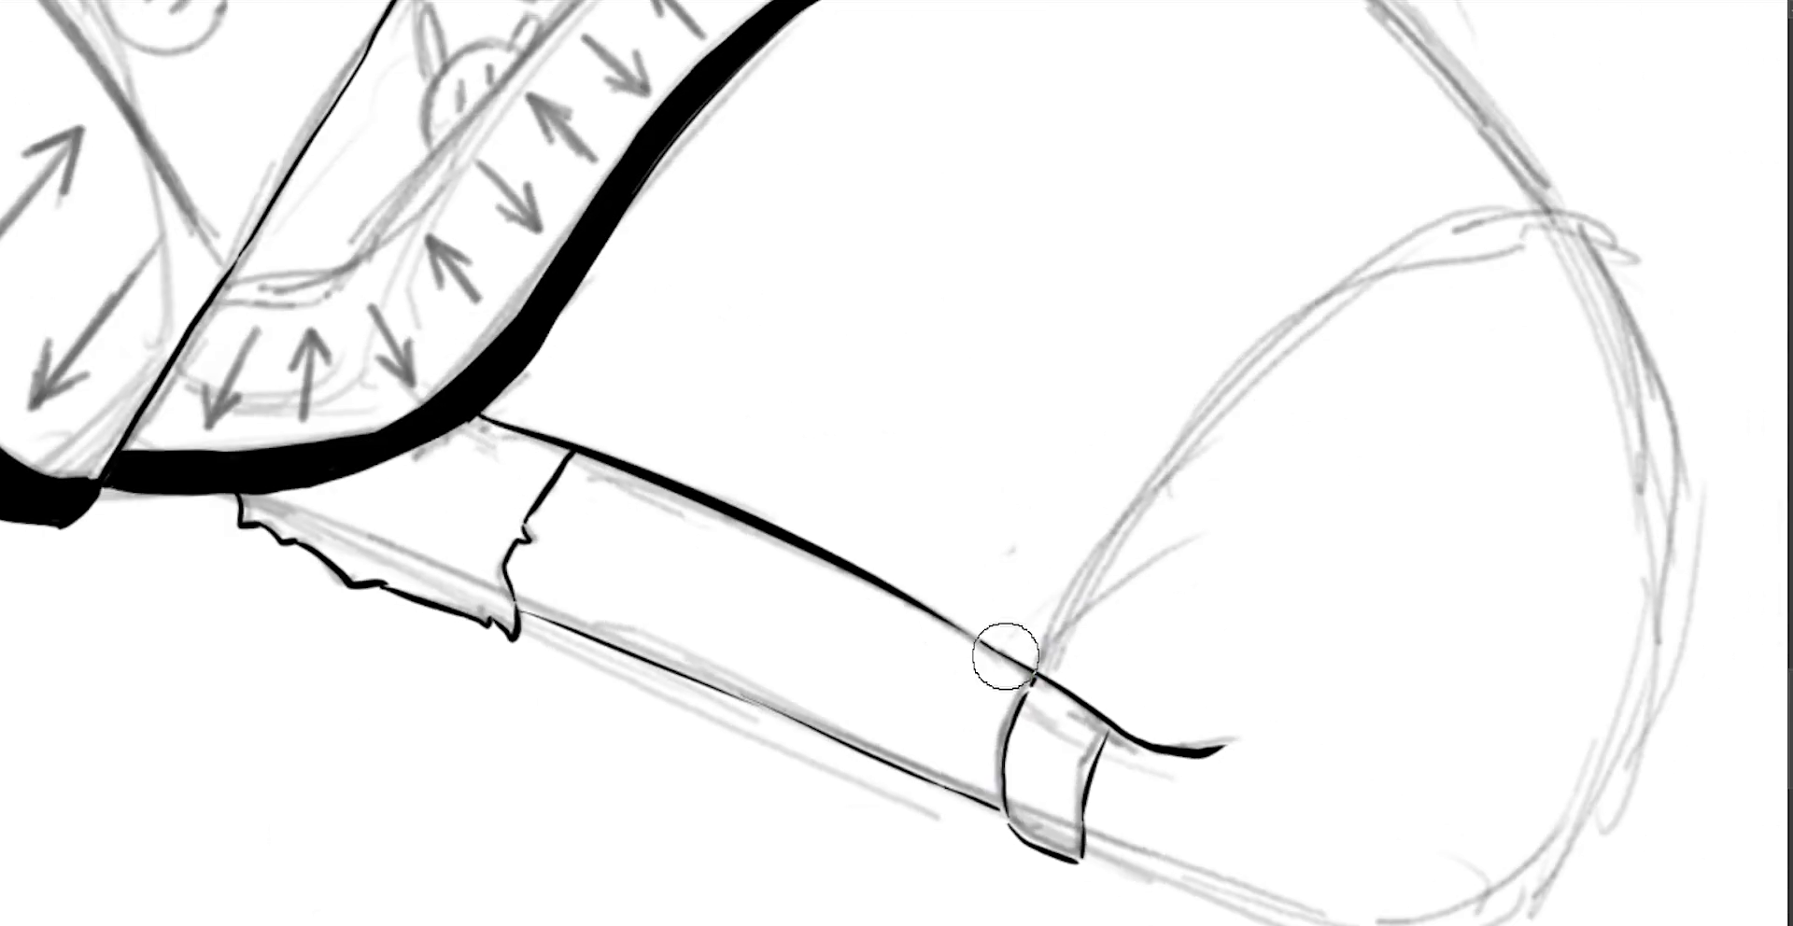
left_click_drag(1005, 647, 1451, 174)
Add a stroke at the garter band's corner and trace the rounded knee outline.
scroll(1527, 185, "down", 3)
left_click_drag(1308, 412, 1428, 560)
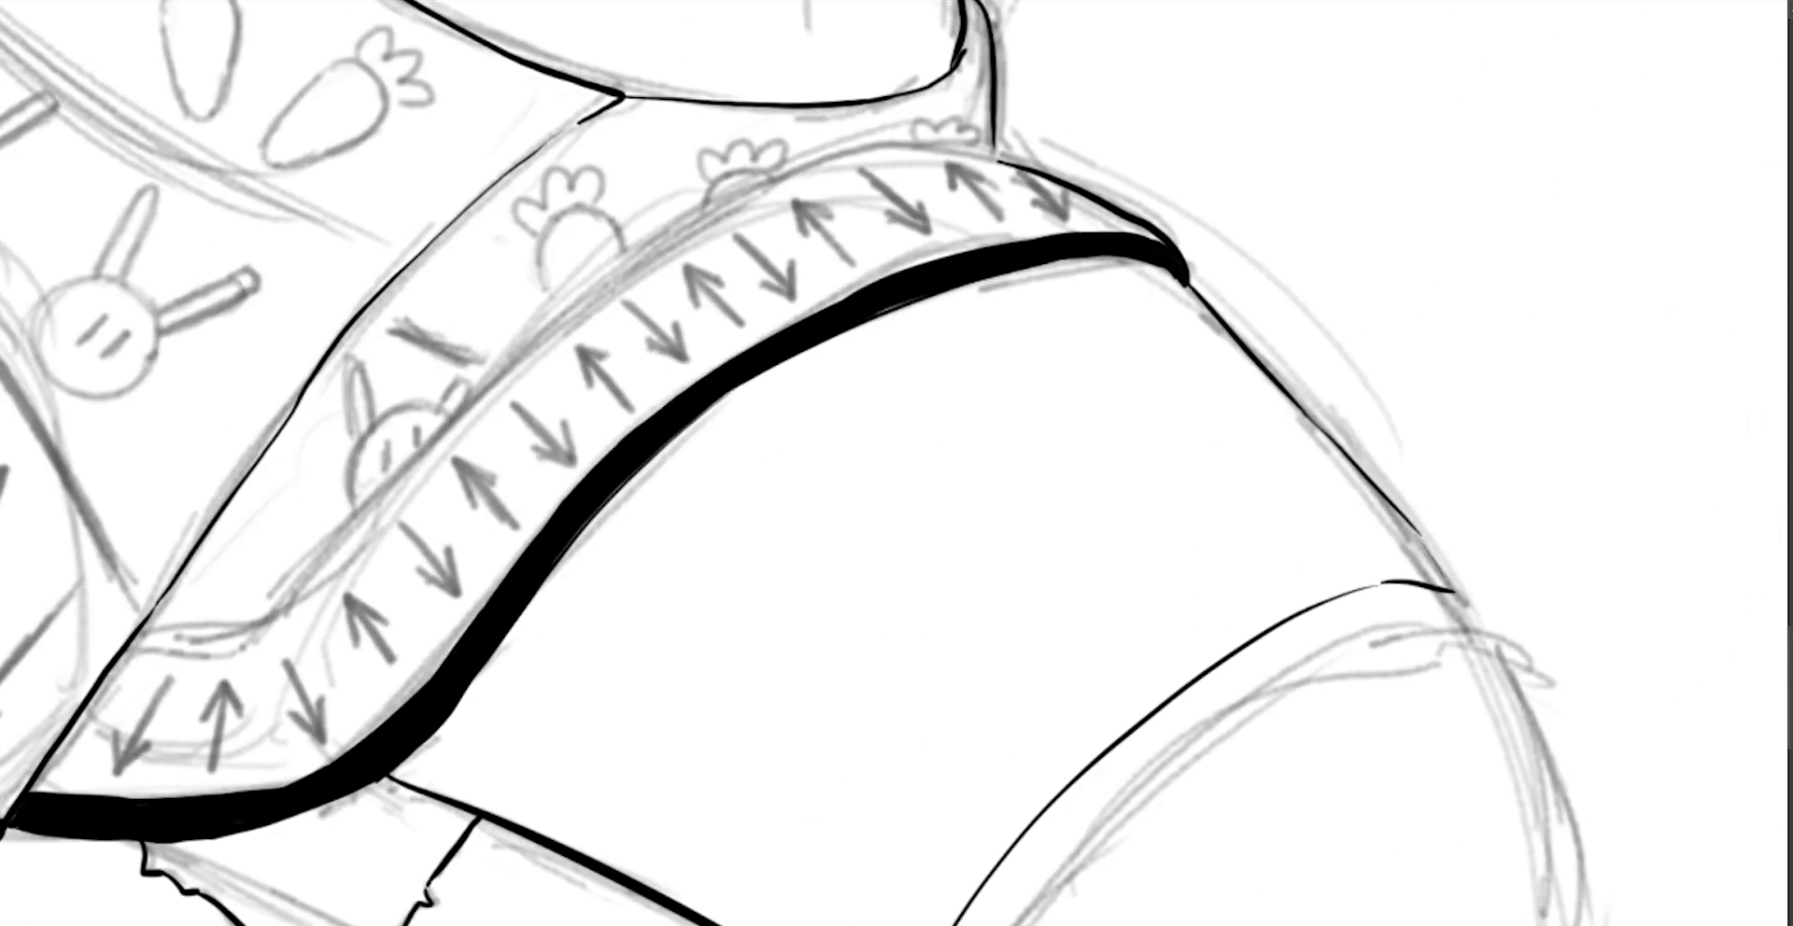
scroll(1429, 561, "up", 3)
left_click_drag(1381, 238, 1461, 690)
scroll(1504, 404, "down", 3)
left_click_drag(1504, 405, 1221, 452)
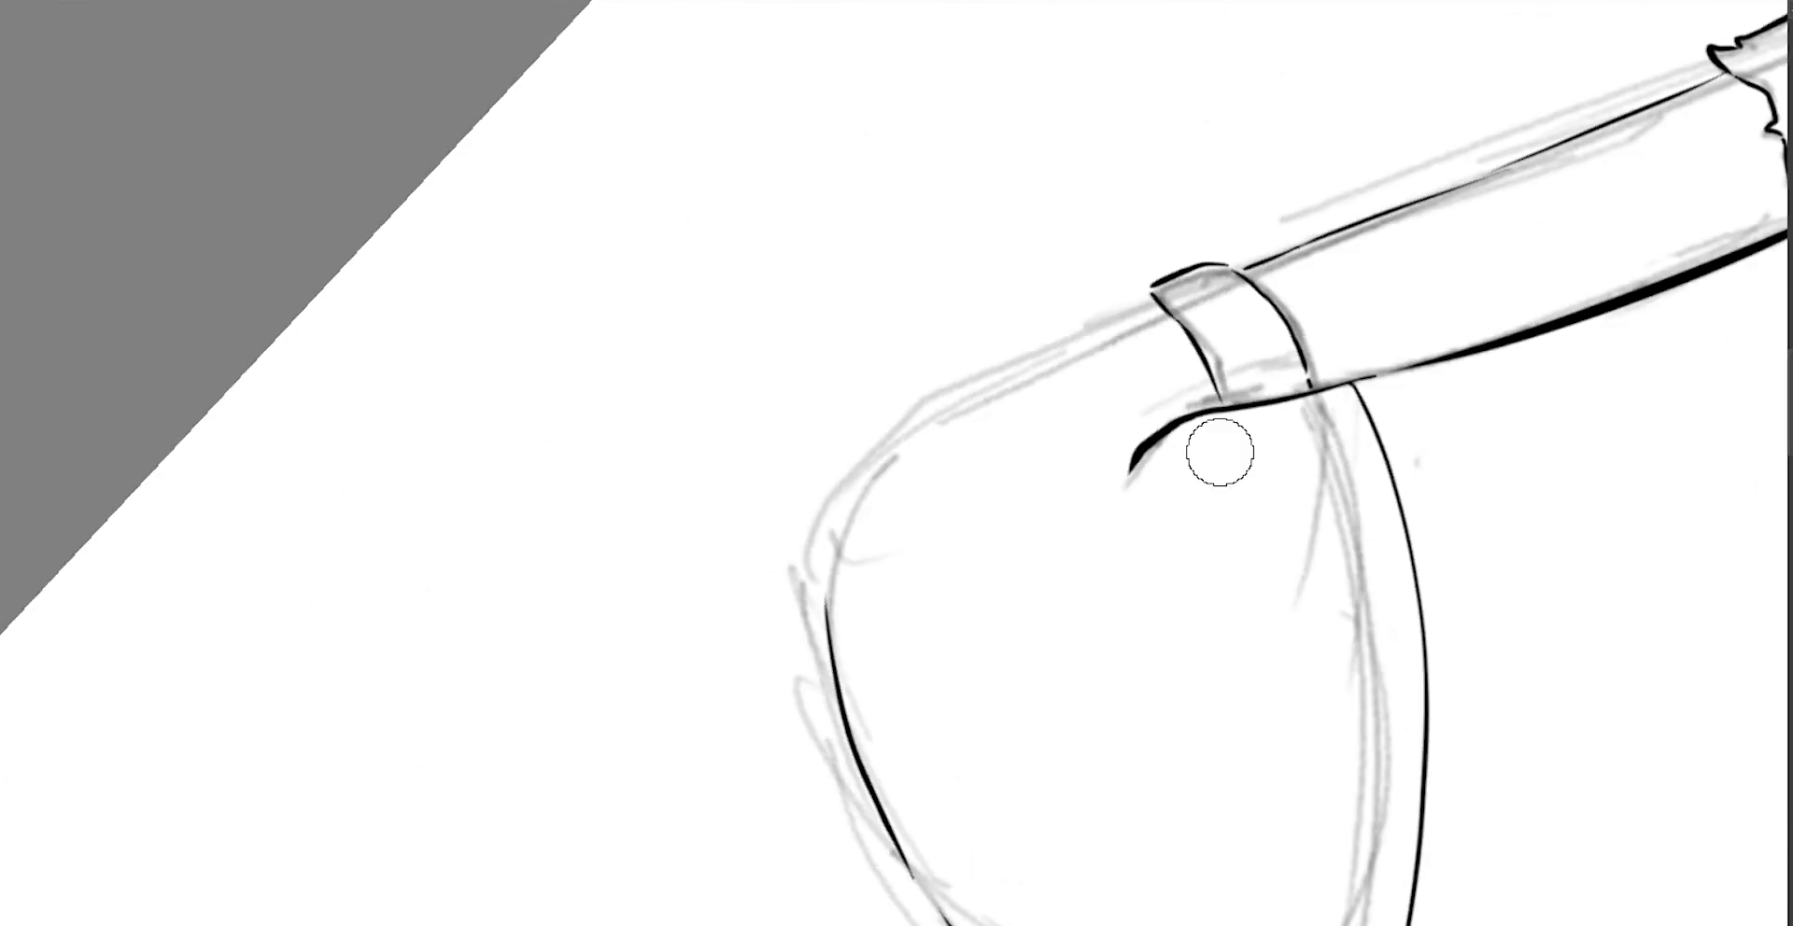
mouse_move(1160, 312)
left_mouse_down()
mouse_move(1054, 456)
mouse_move(989, 340)
left_mouse_up()
scroll(1112, 496, "down", 3)
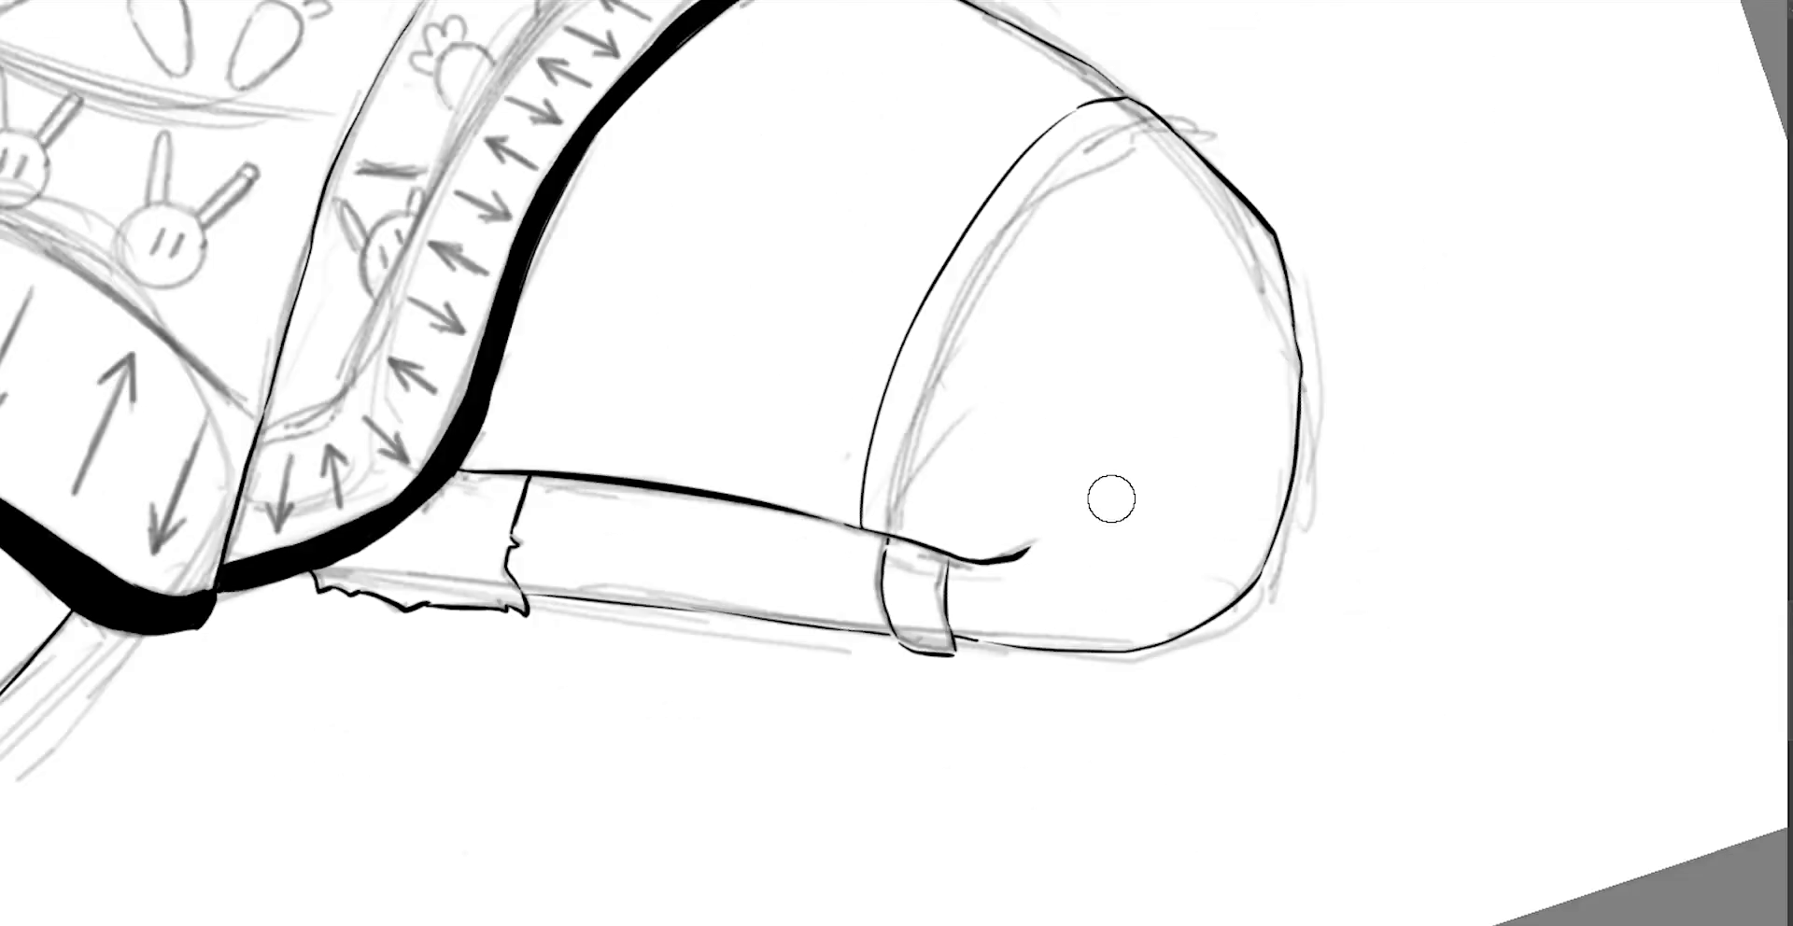
scroll(1108, 352, "down", 2)
scroll(1203, 441, "up", 2)
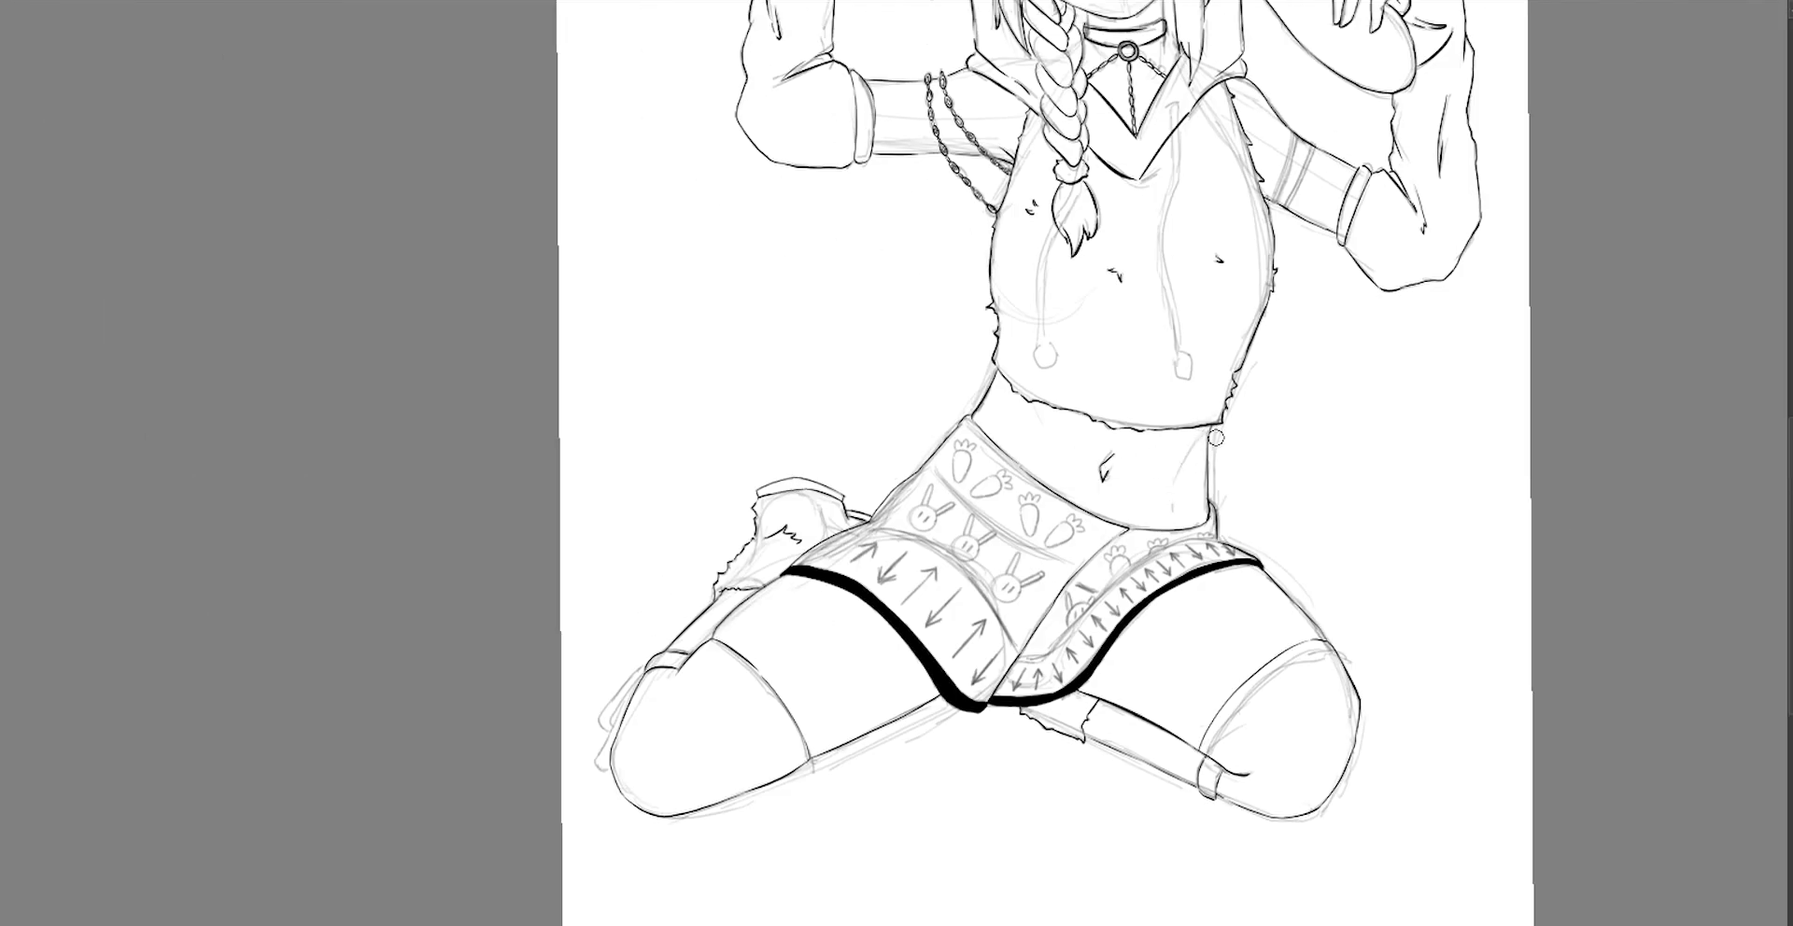
Mirror the canvas and paint the neck's choker band solid black beside its ring pendant.
left_click_drag(1360, 483, 1356, 561)
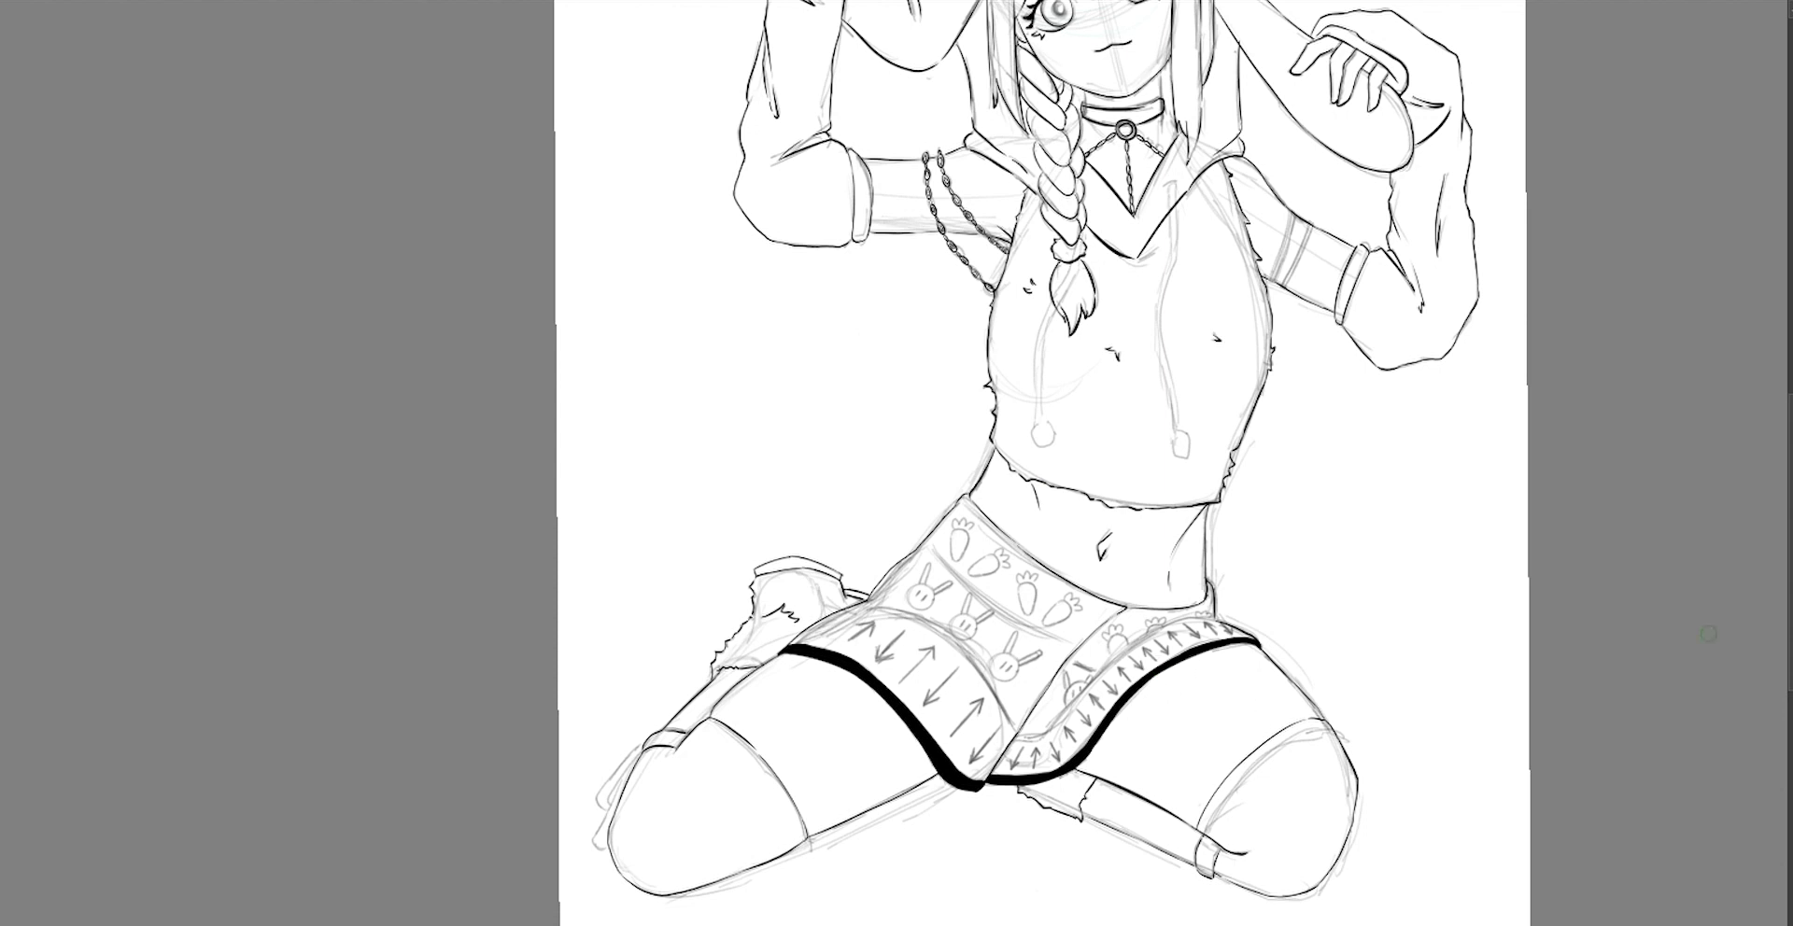
scroll(1497, 628, "down", 3)
left_click_drag(1261, 485, 1389, 488)
scroll(1389, 488, "up", 3)
scroll(1228, 496, "down", 3)
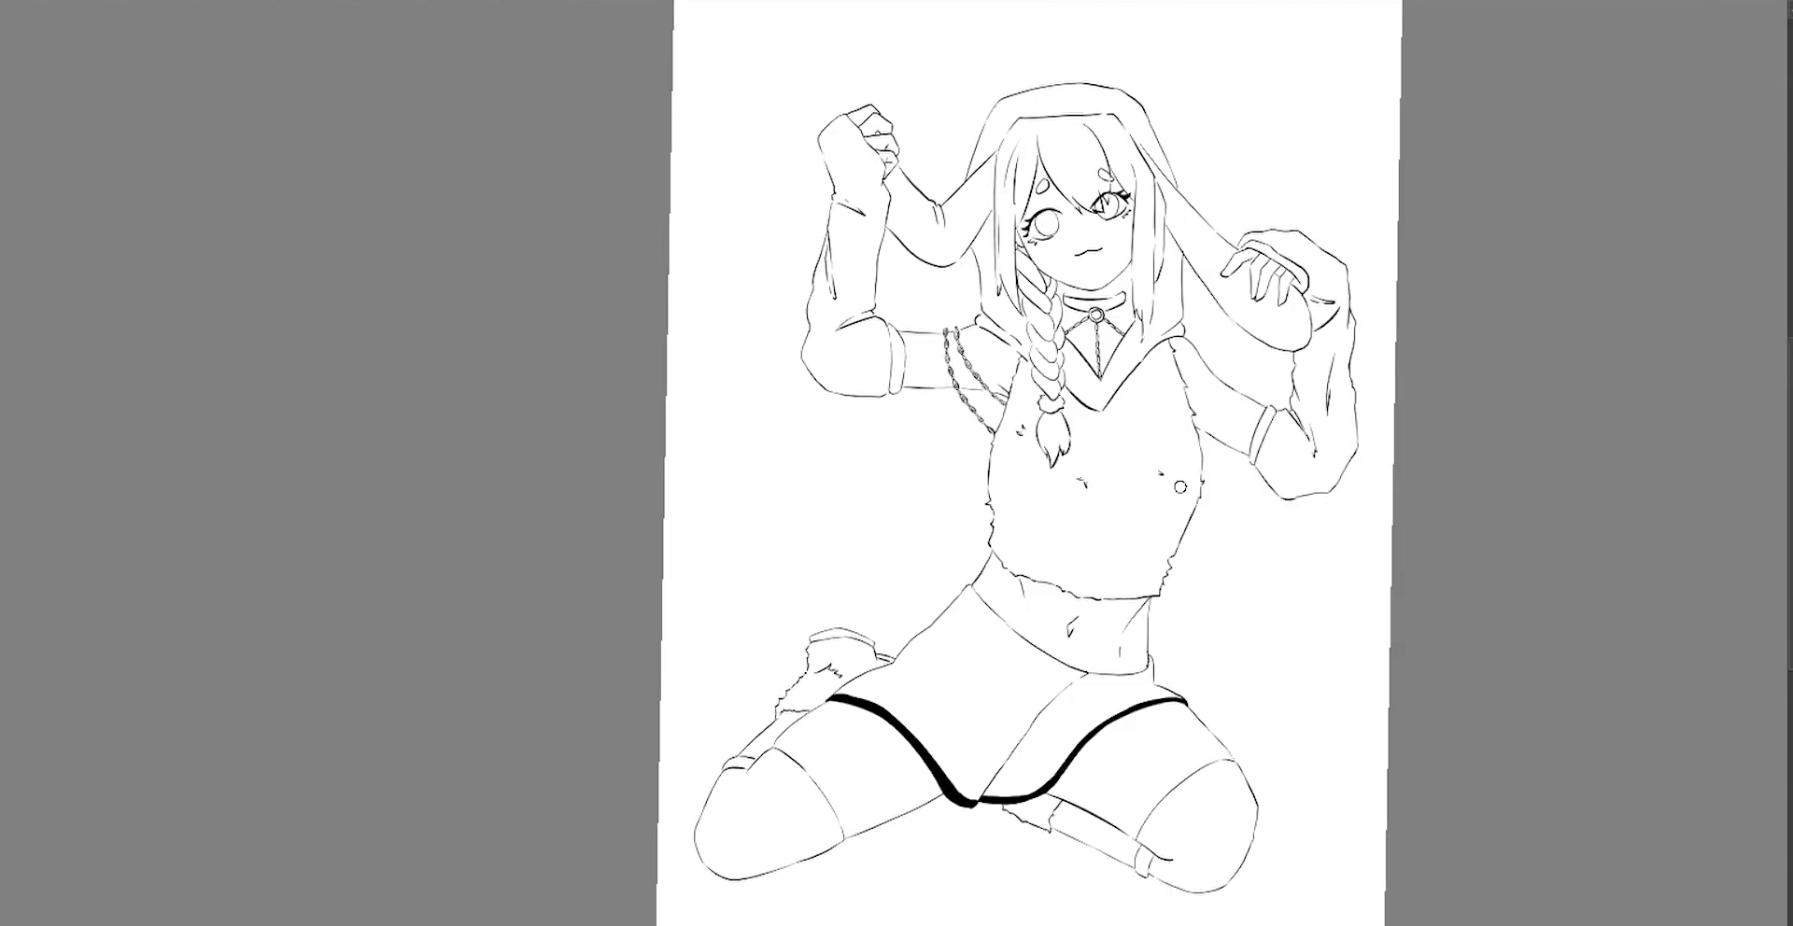
scroll(1134, 213, "up", 3)
scroll(1134, 214, "up", 2)
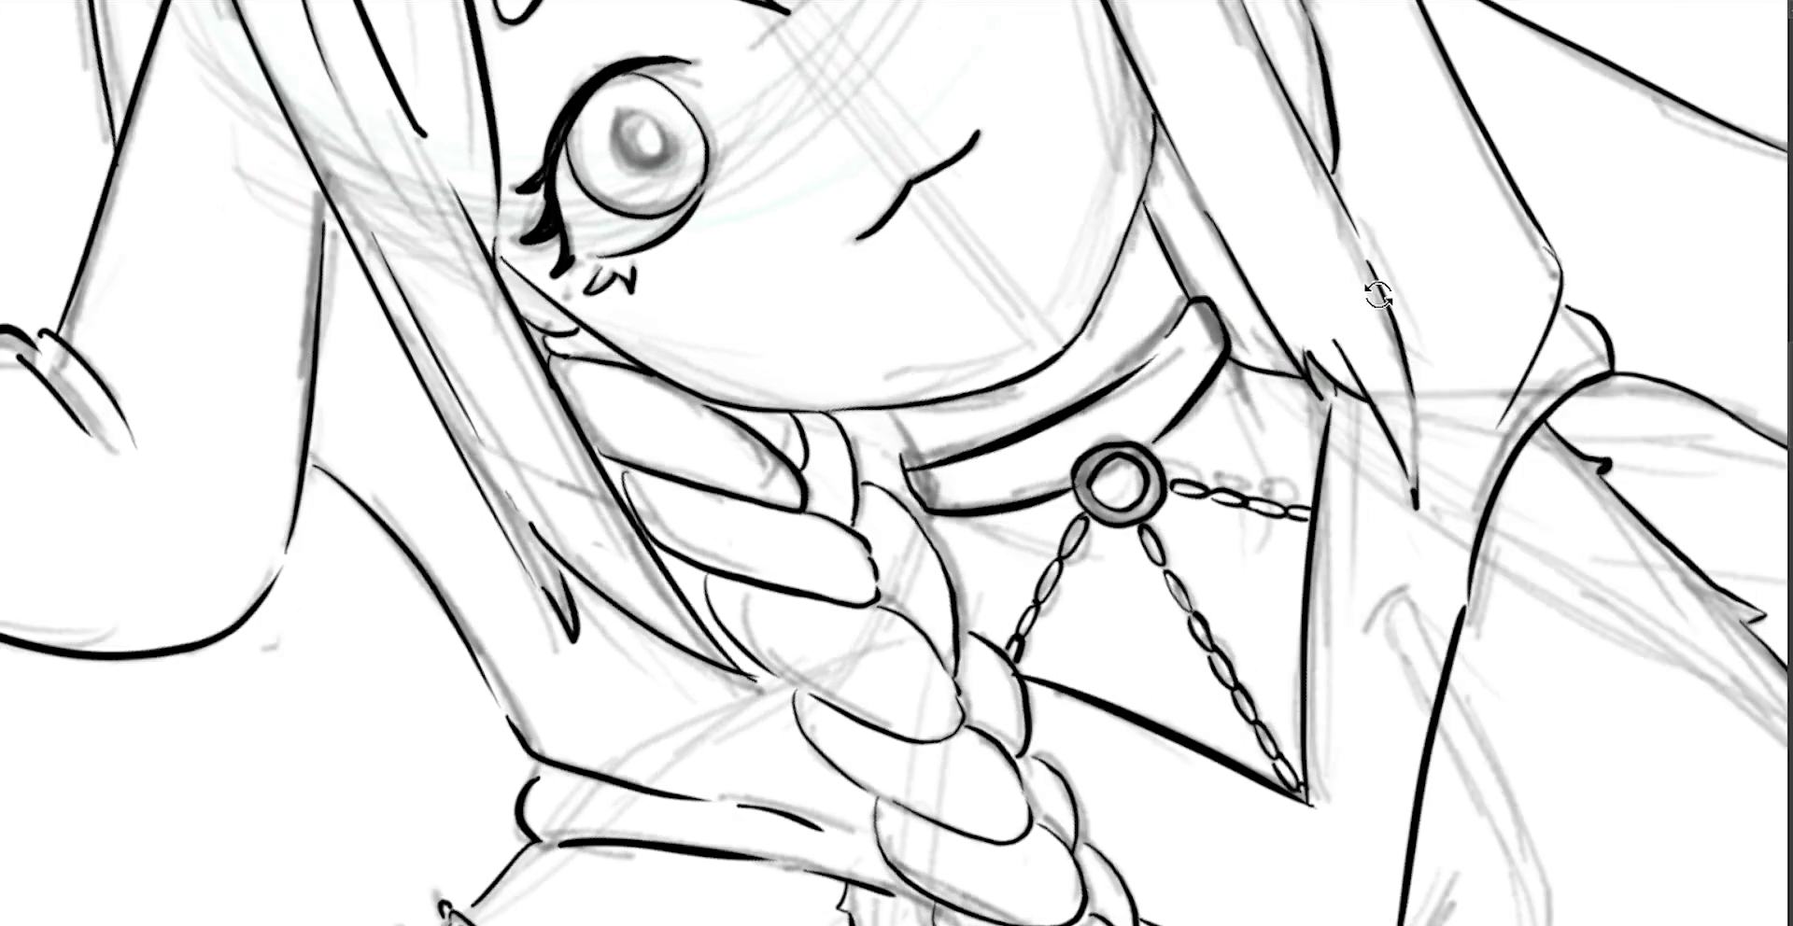
key("m")
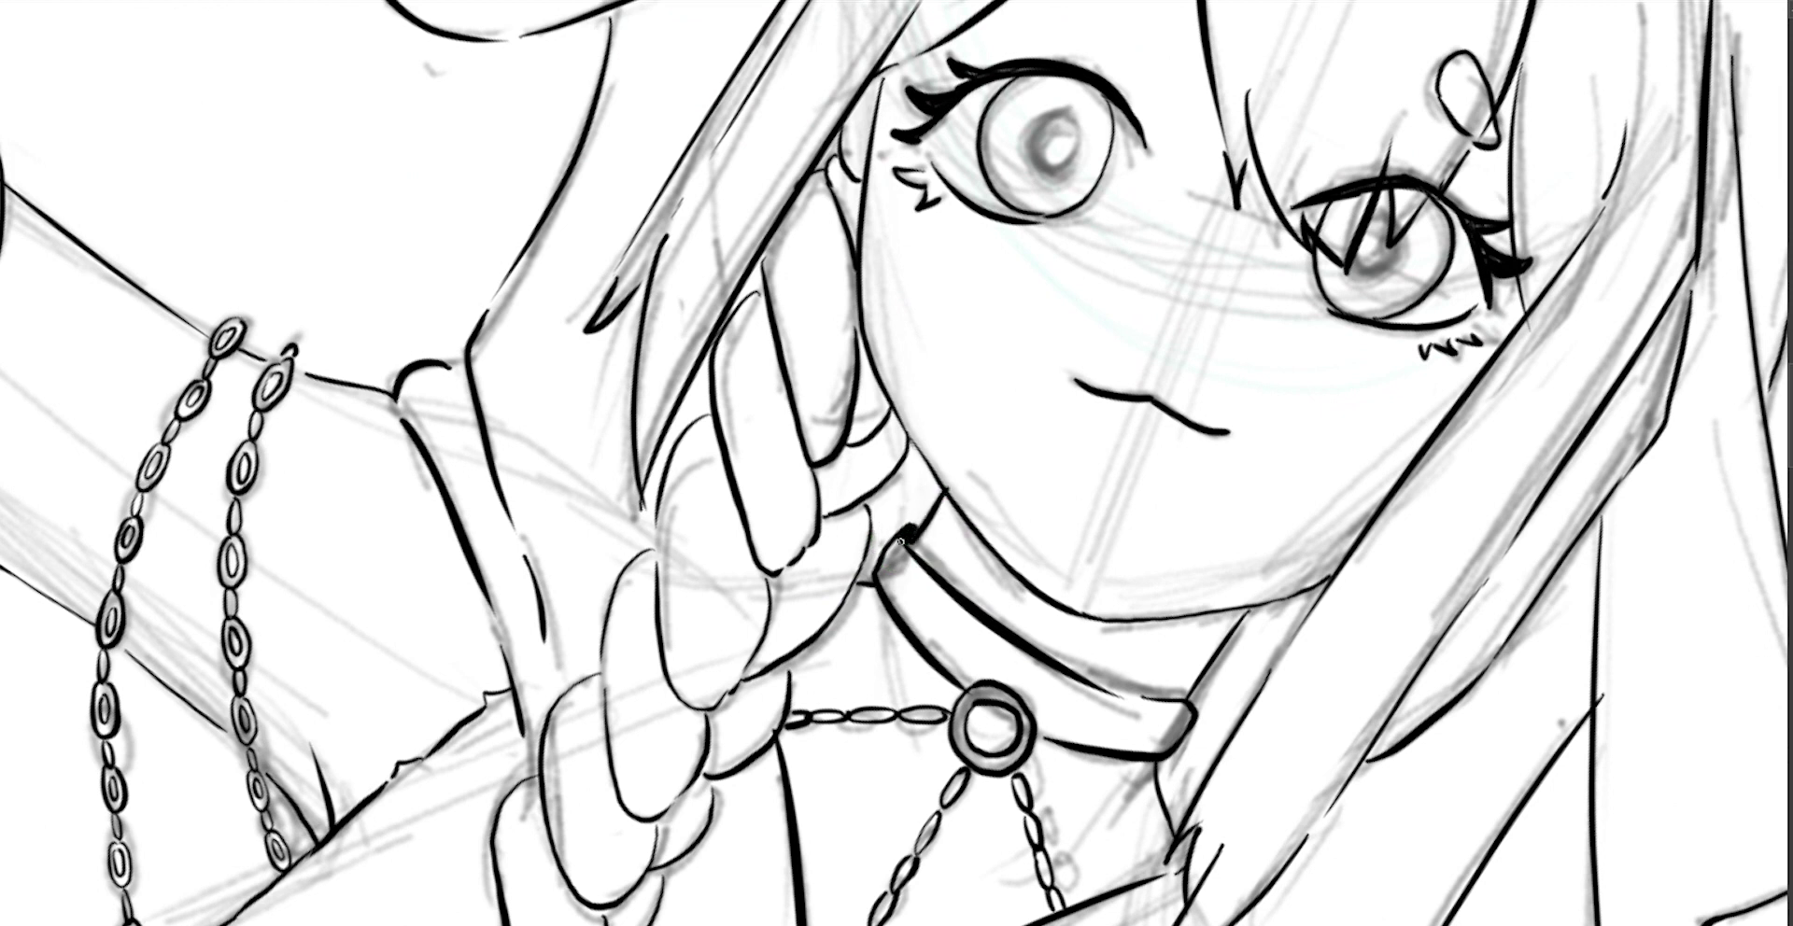
mouse_move(900, 542)
left_mouse_down()
mouse_move(1027, 678)
mouse_move(1146, 715)
left_mouse_up()
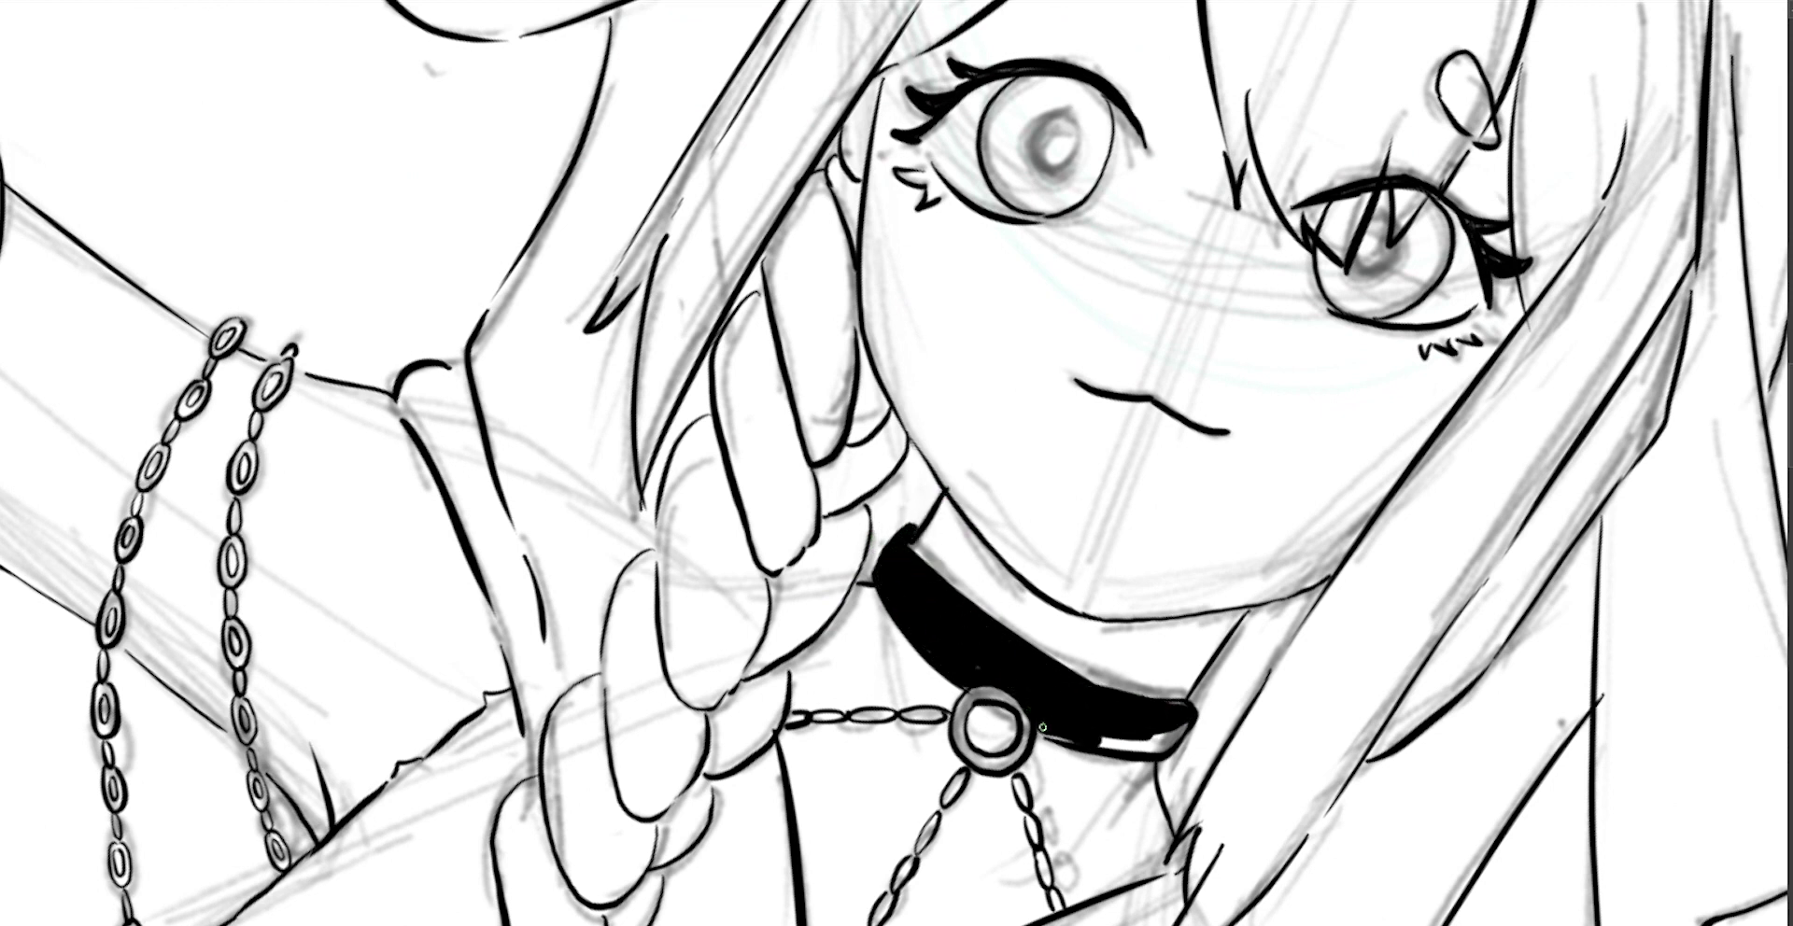
left_click_drag(1143, 707, 1260, 293)
scroll(1224, 332, "down", 5)
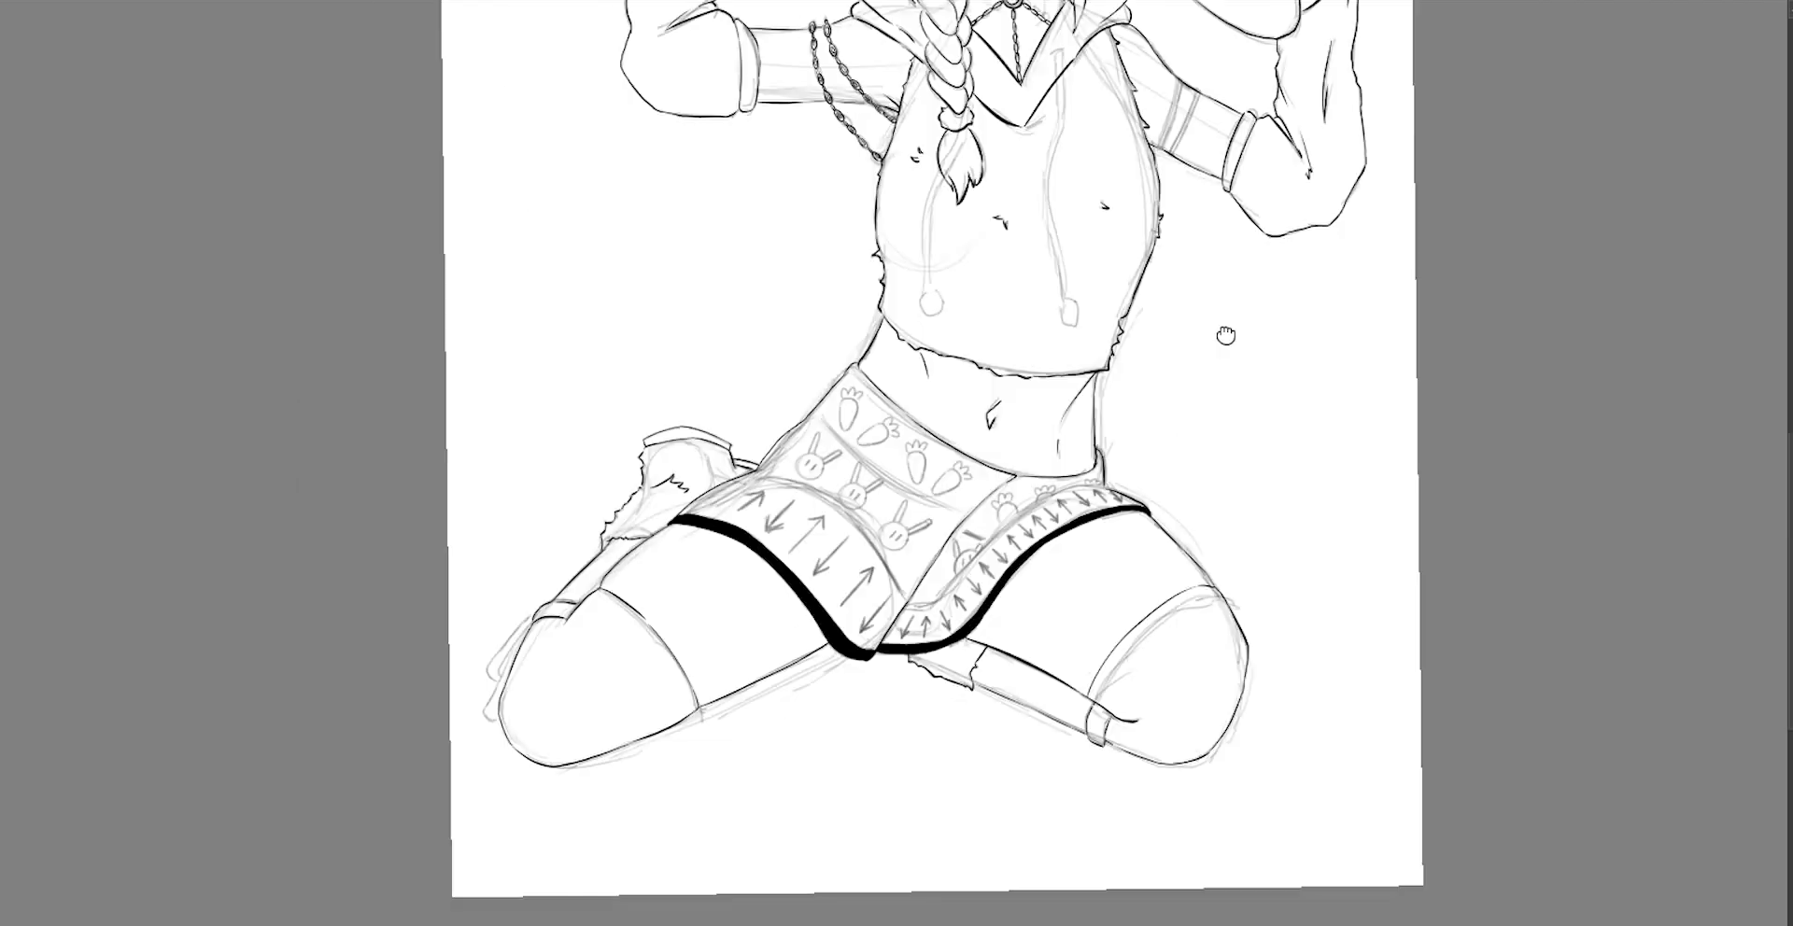
scroll(745, 222, "up", 2)
scroll(745, 221, "up", 5)
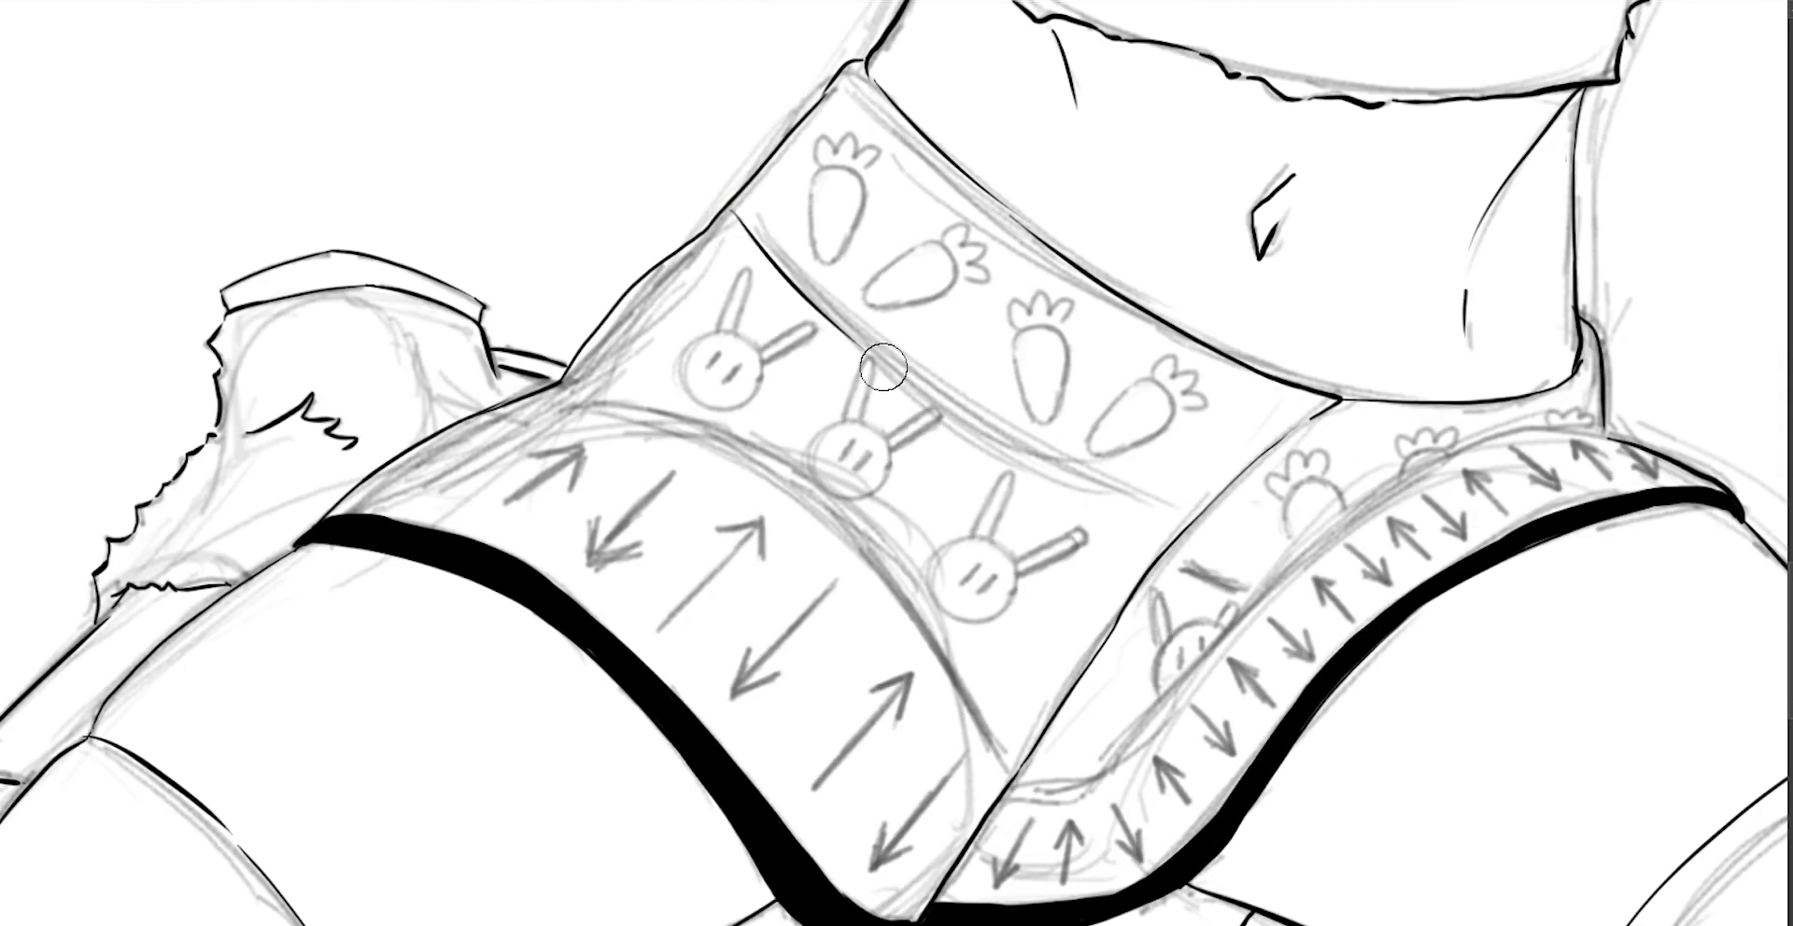
Ink thin dark lines along the shorts' band upper edge and the arrow band's edge.
left_click_drag(883, 367, 1181, 513)
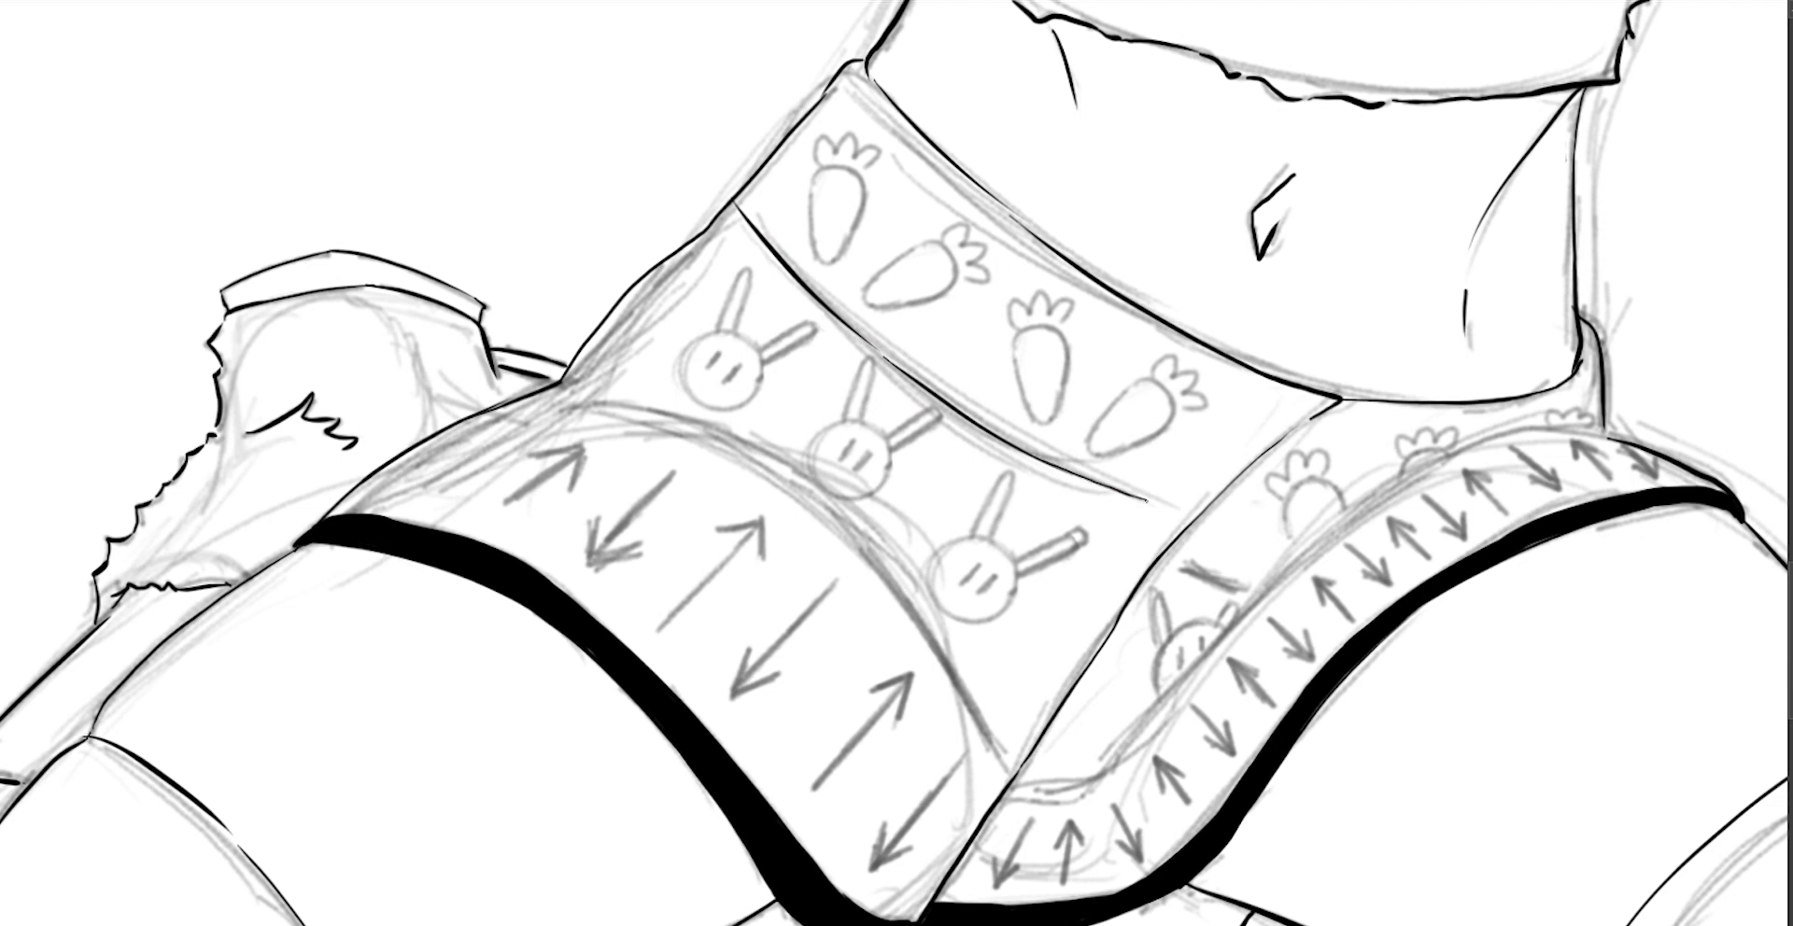
scroll(1123, 719, "down", 3)
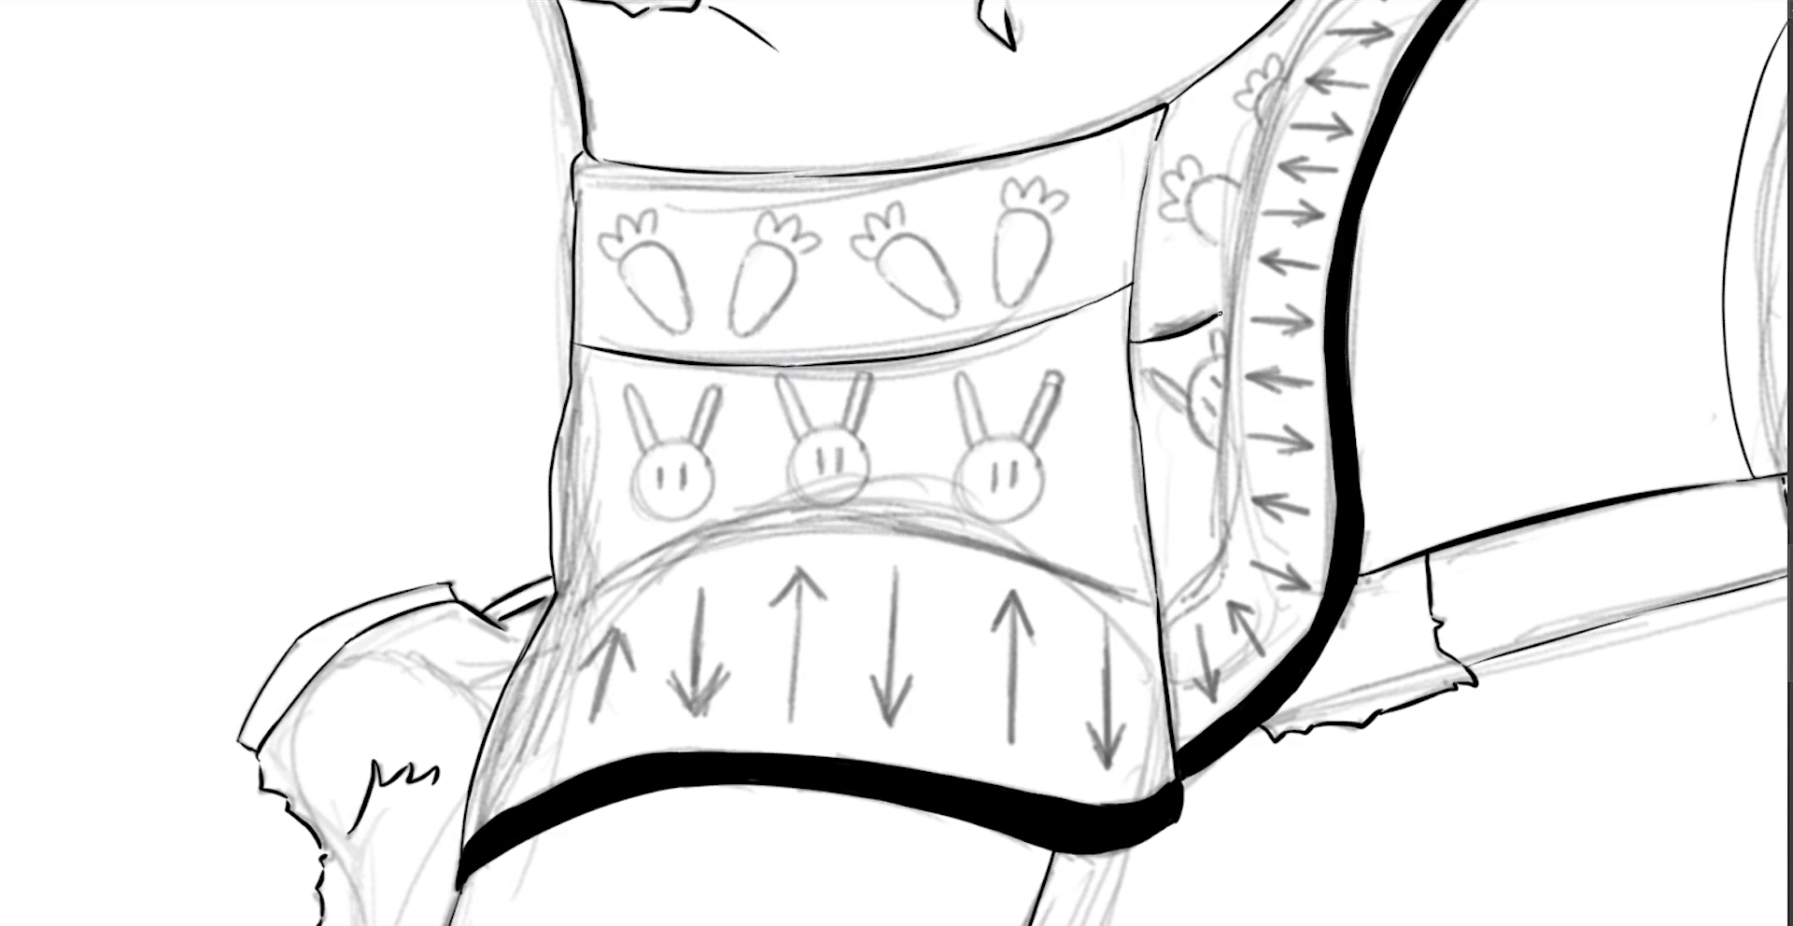
scroll(1124, 719, "up", 3)
left_click_drag(1205, 627, 1156, 710)
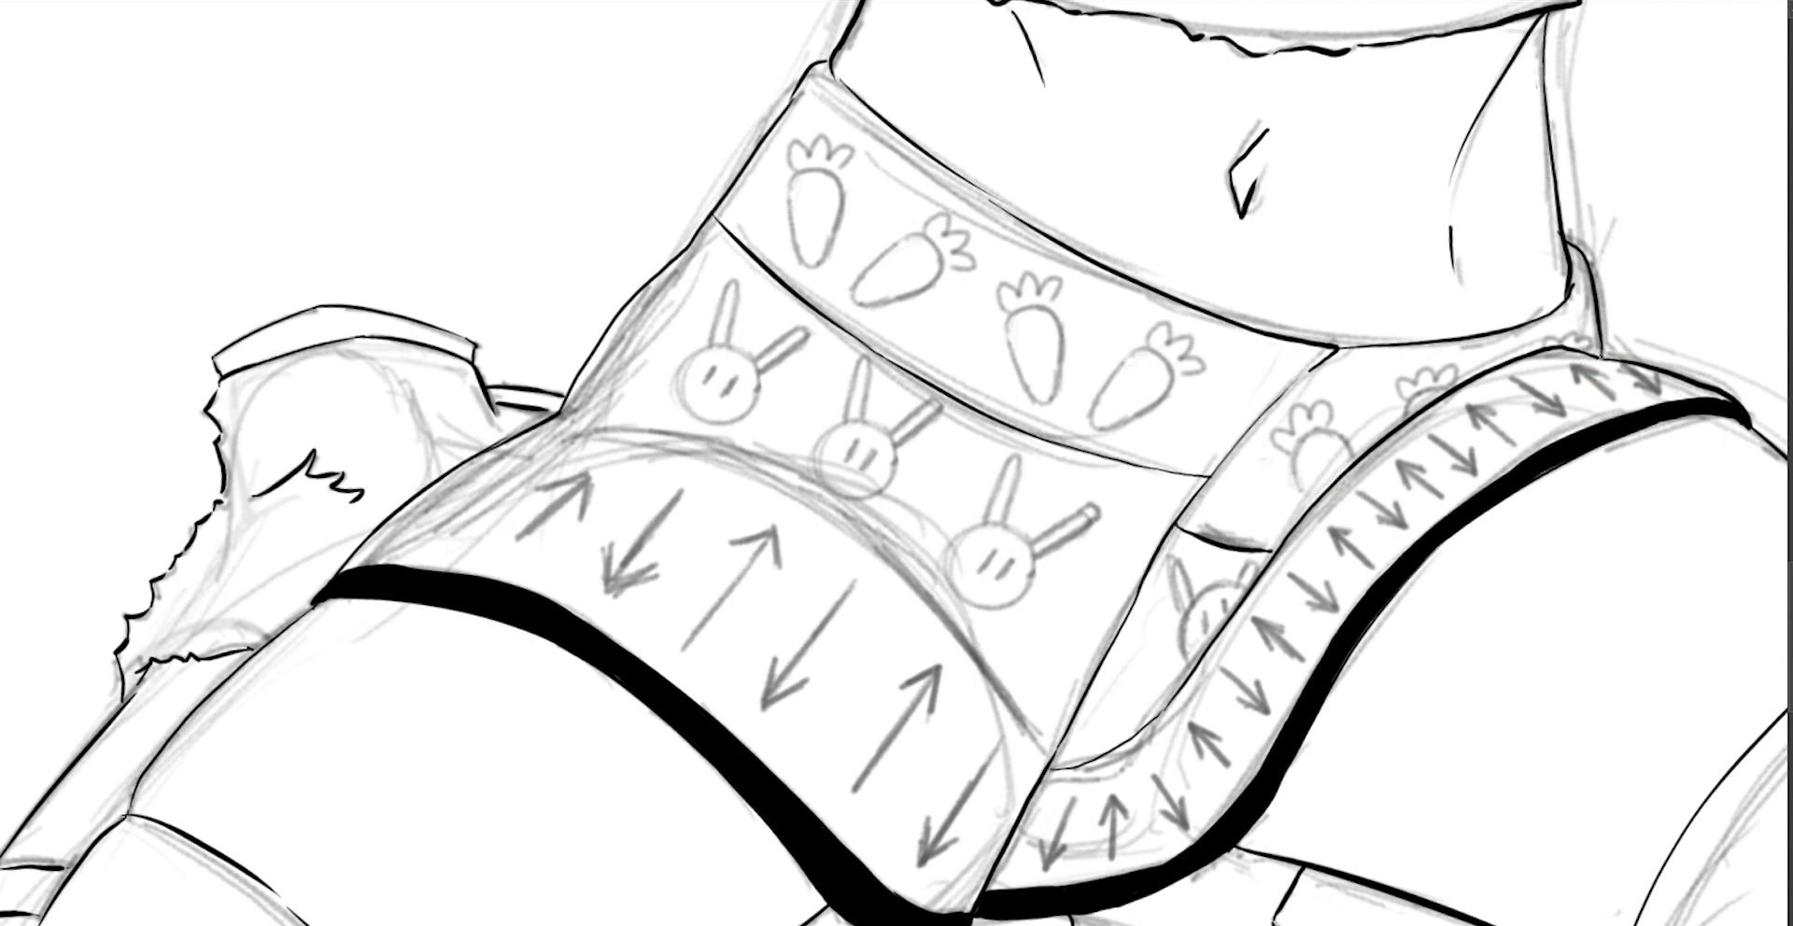
left_click_drag(560, 411, 791, 371)
mouse_move(990, 514)
left_mouse_down()
mouse_move(858, 607)
mouse_move(1069, 321)
mouse_move(1167, 263)
left_mouse_up()
left_click_drag(1167, 263, 1031, 624)
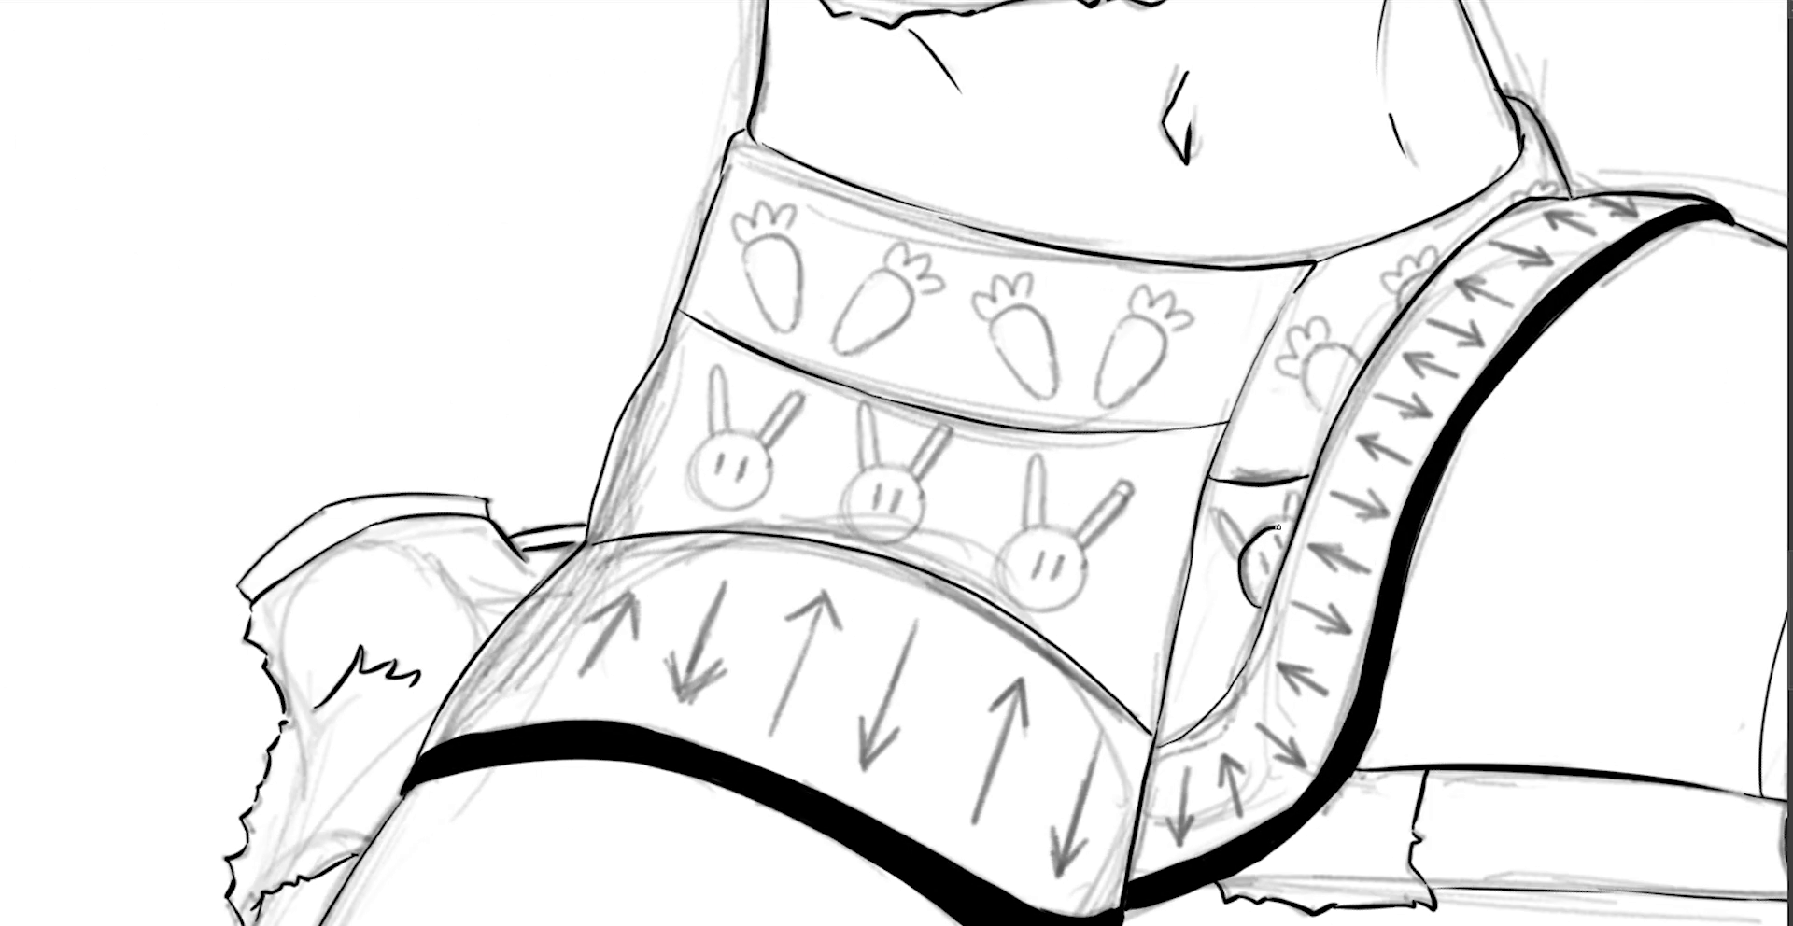
Outline the third bunny's head, ears and eyes, redrawing the shaky head strokes.
left_click_drag(1312, 481, 1108, 494)
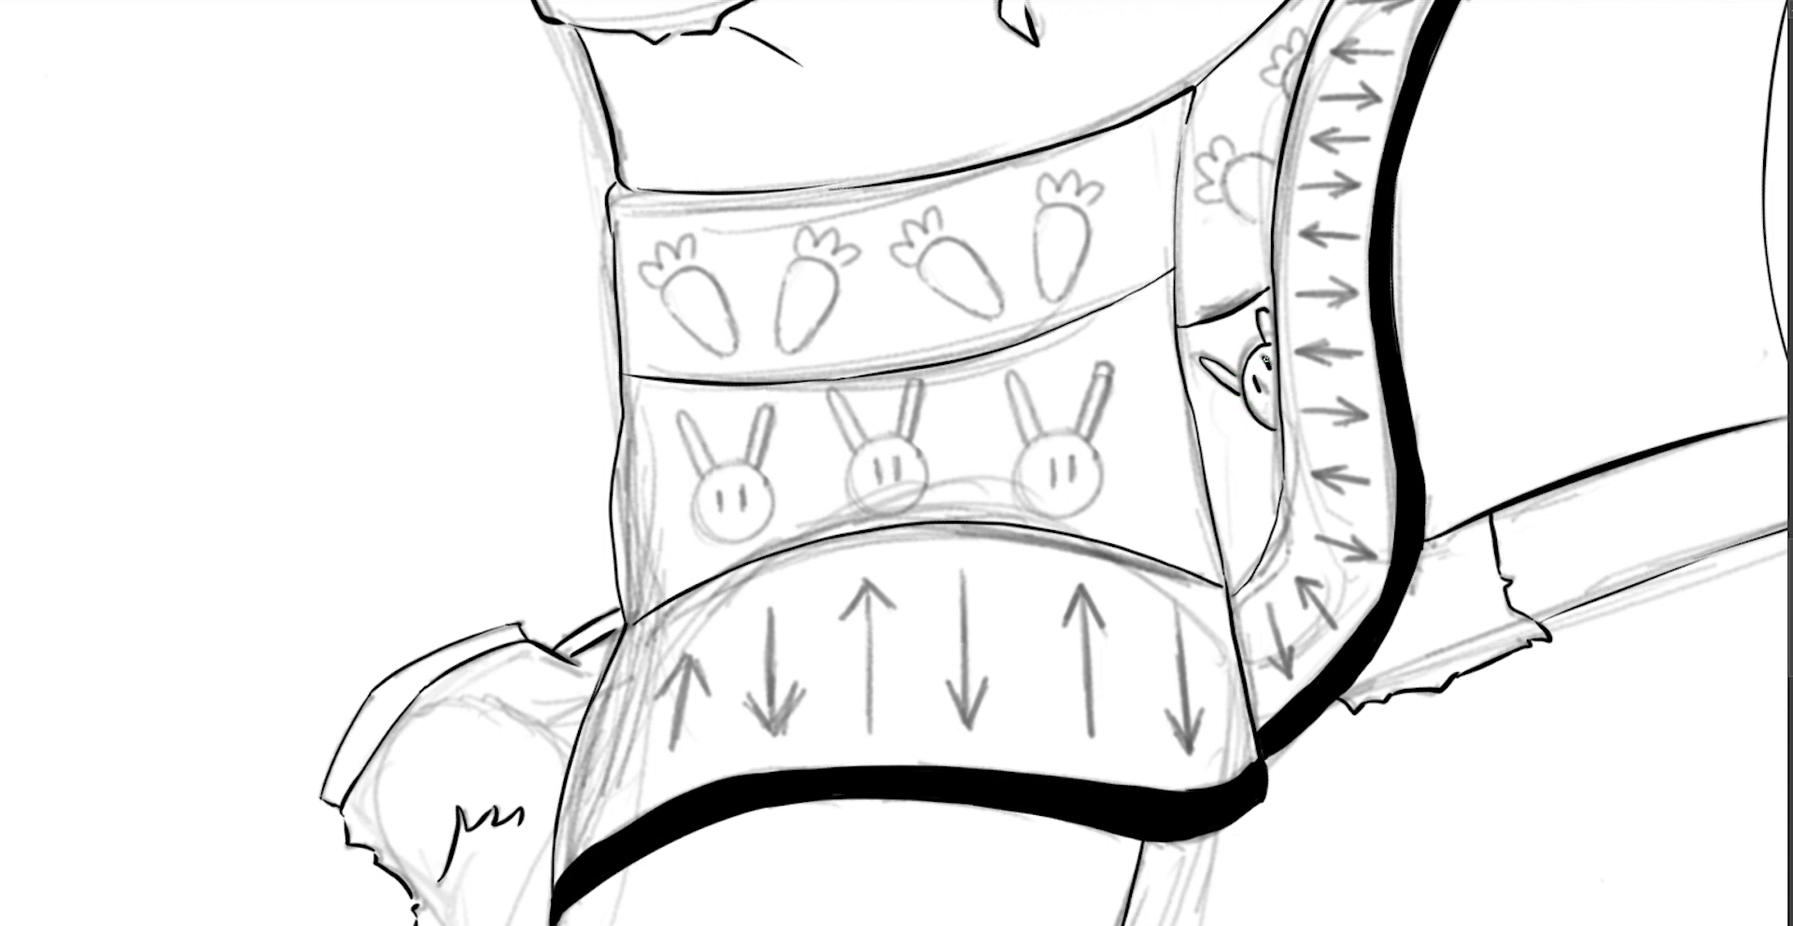
left_click_drag(1383, 135, 1056, 501)
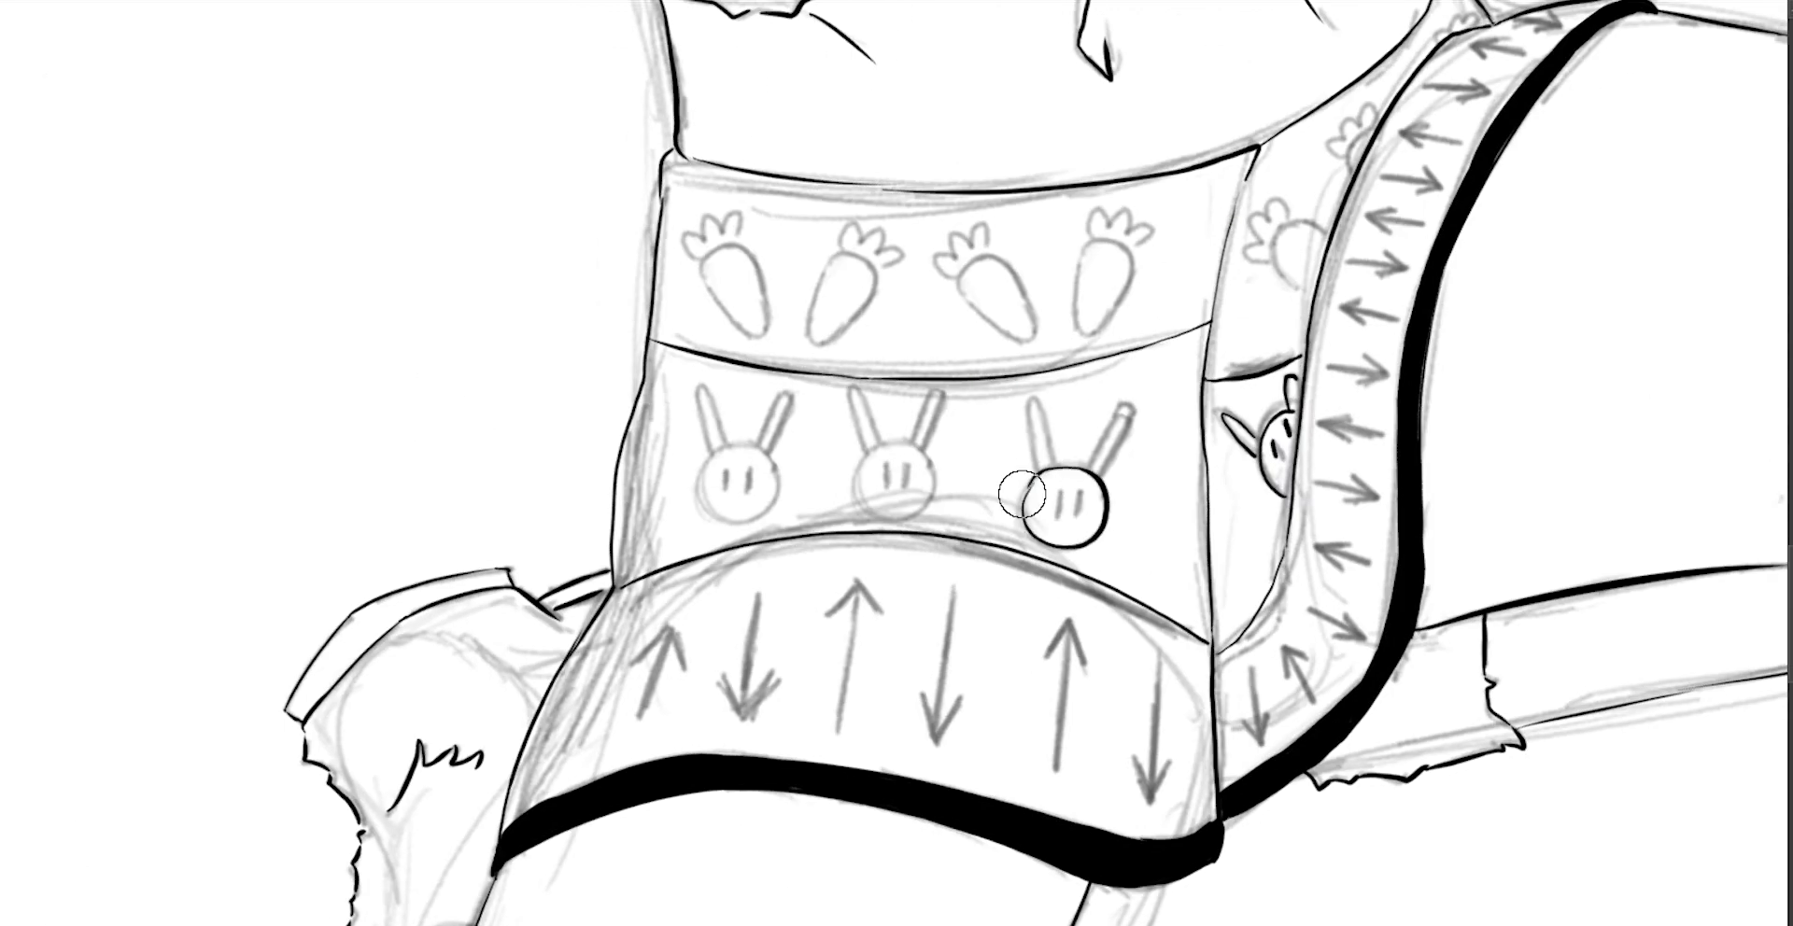
key("ctrl+z")
key("ctrl+plus")
left_click_drag(1212, 464, 1234, 586)
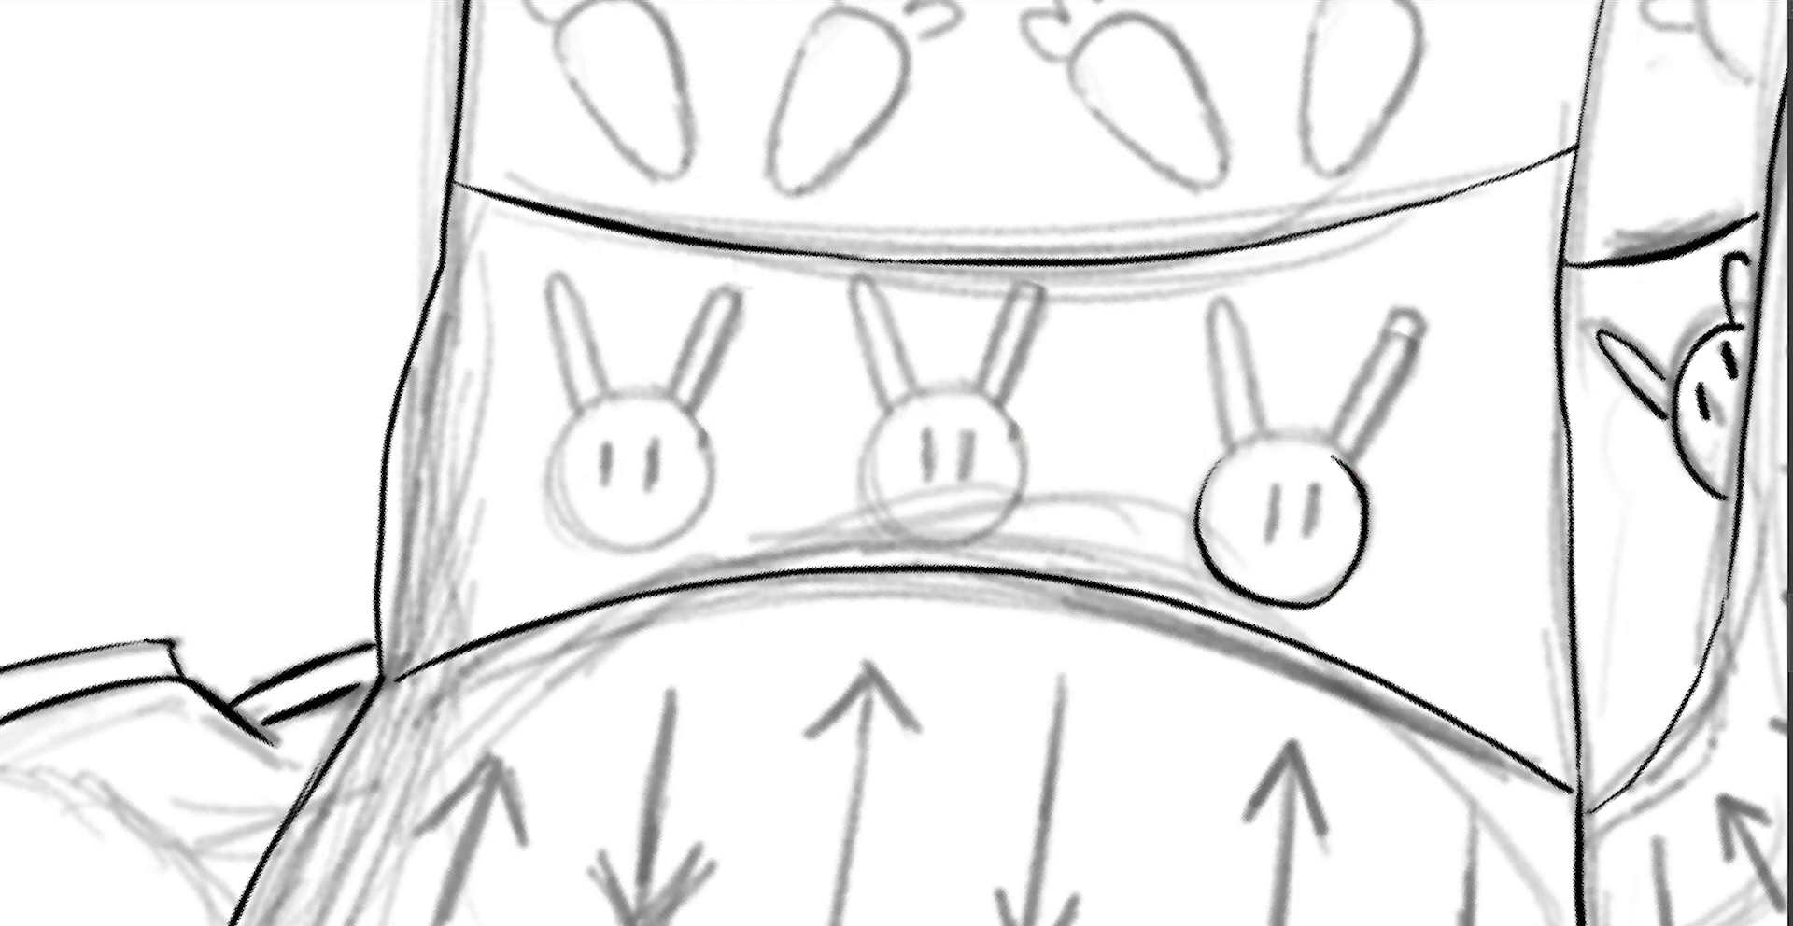
key("ctrl+z")
mouse_move(1204, 480)
left_mouse_down()
mouse_move(1342, 460)
mouse_move(1230, 581)
left_mouse_up()
left_click_drag(1298, 447, 1225, 570)
key("ctrl+z")
left_click_drag(1115, 564, 1141, 561)
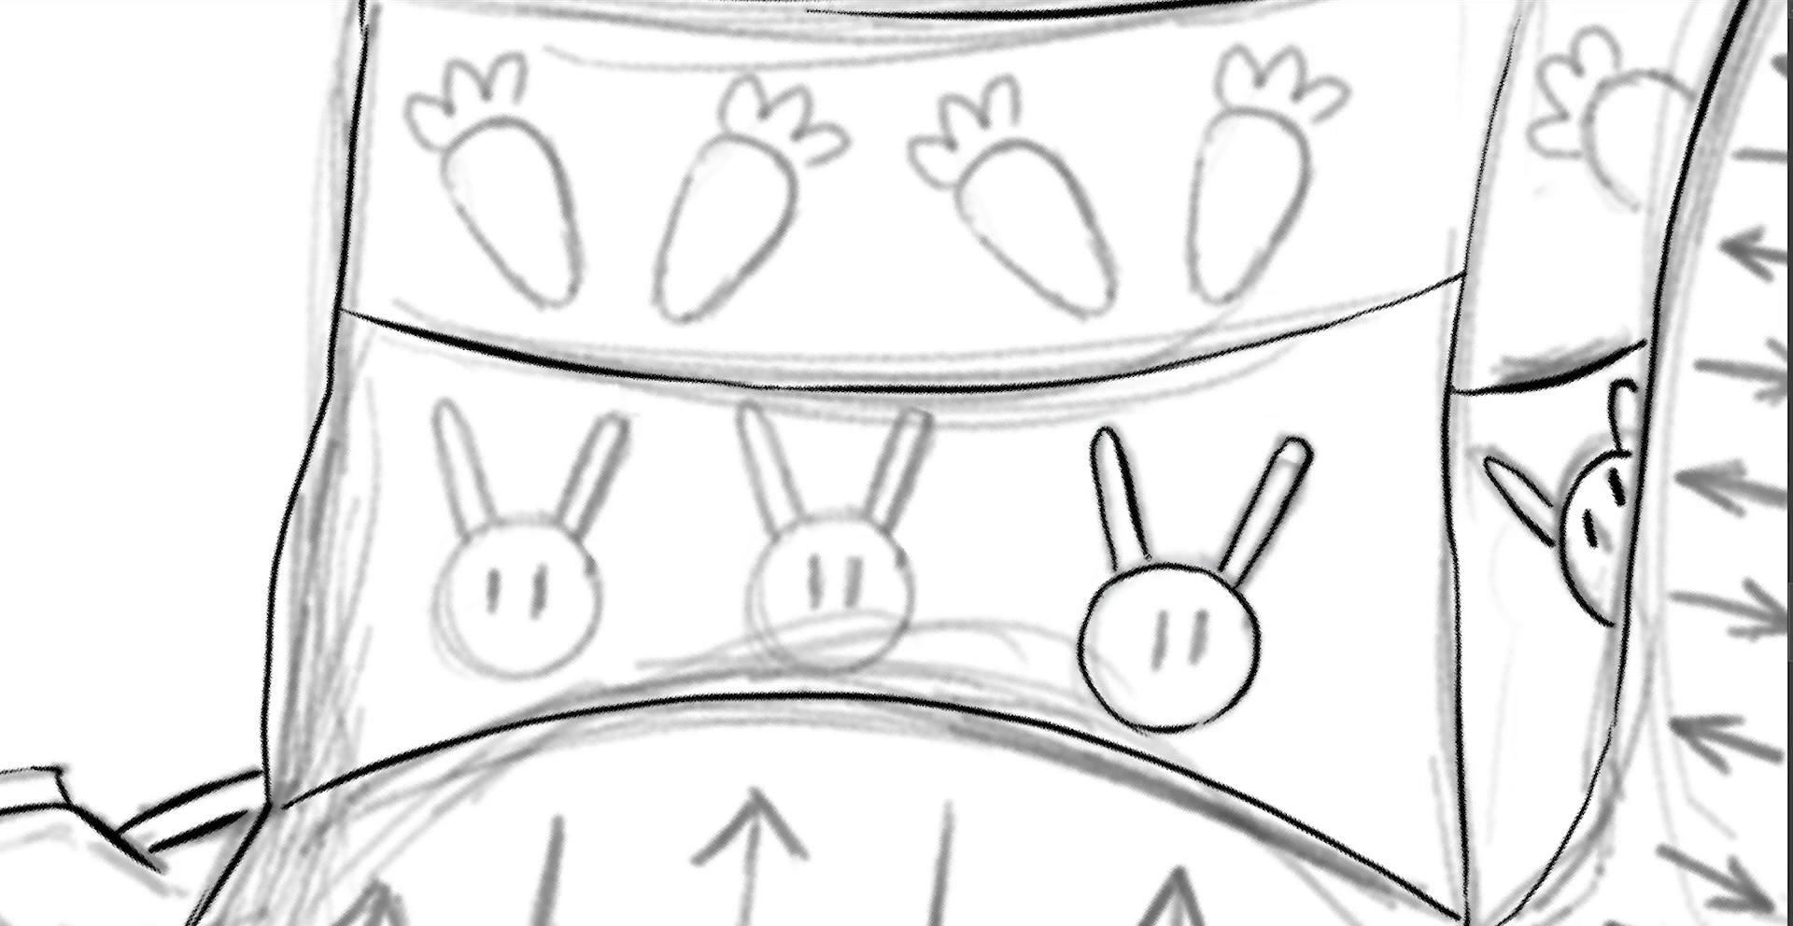
mouse_move(1272, 597)
left_mouse_down()
mouse_move(1272, 646)
mouse_move(1320, 646)
left_mouse_up()
Ink the second bunny's head, ears and eye, then the first bunny's left ear.
left_click_drag(973, 523, 952, 592)
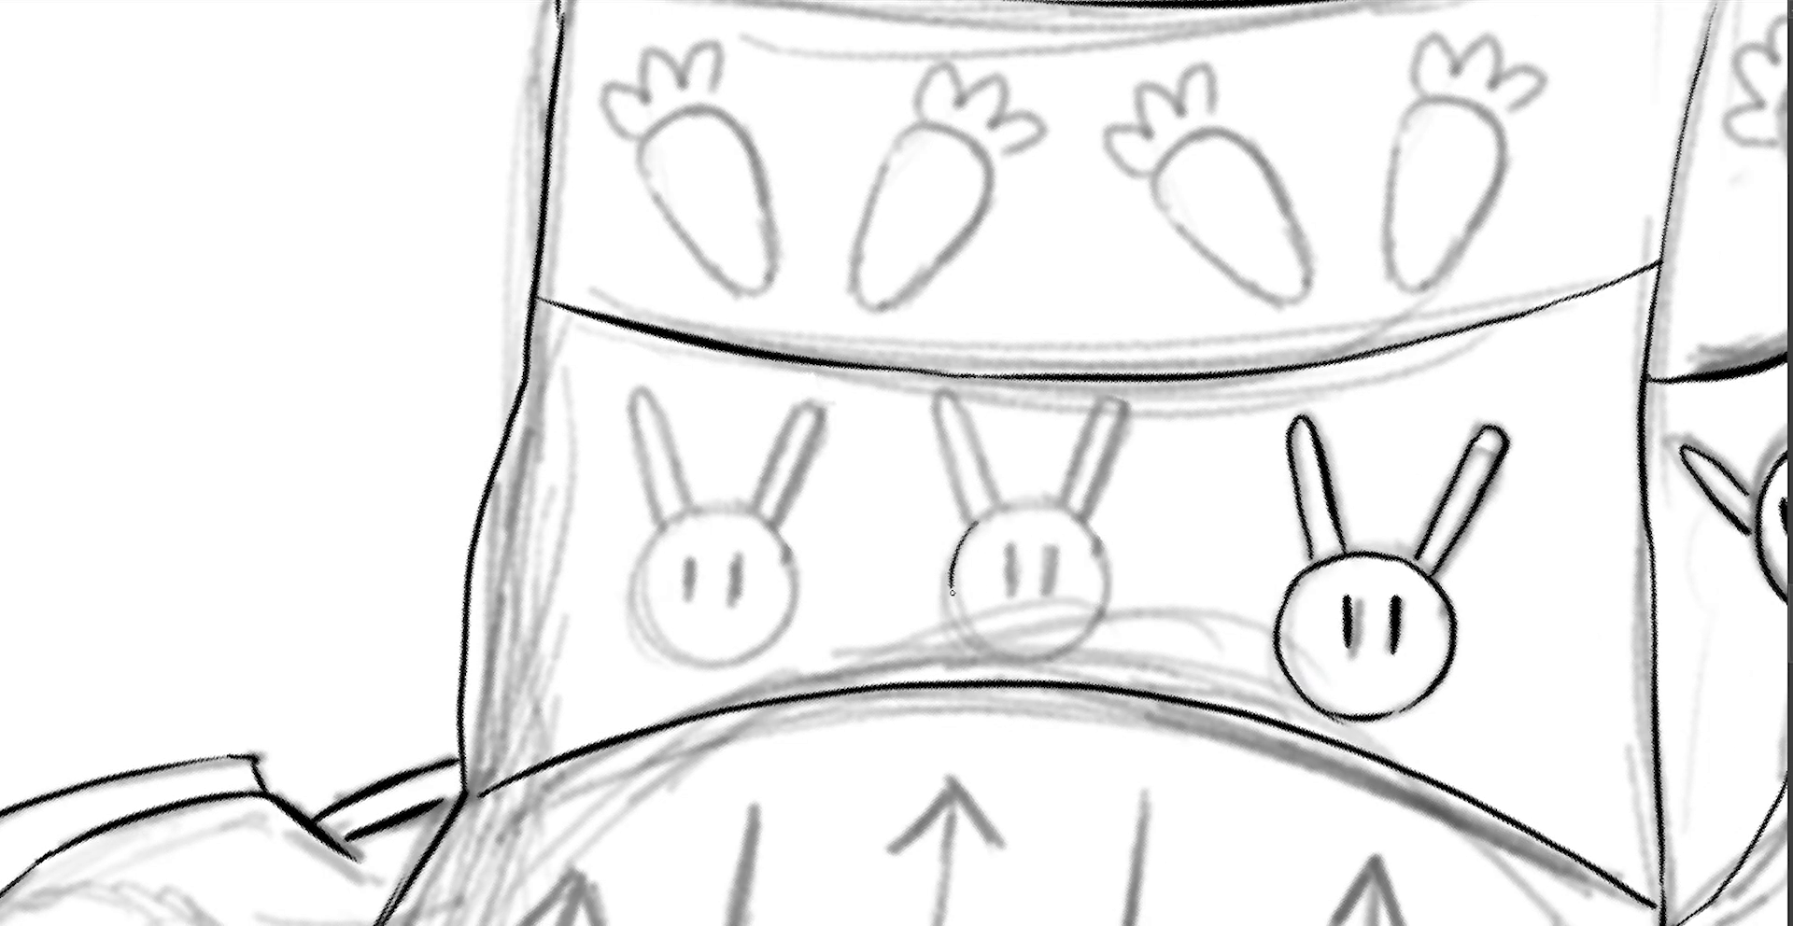
left_click_drag(945, 402, 985, 500)
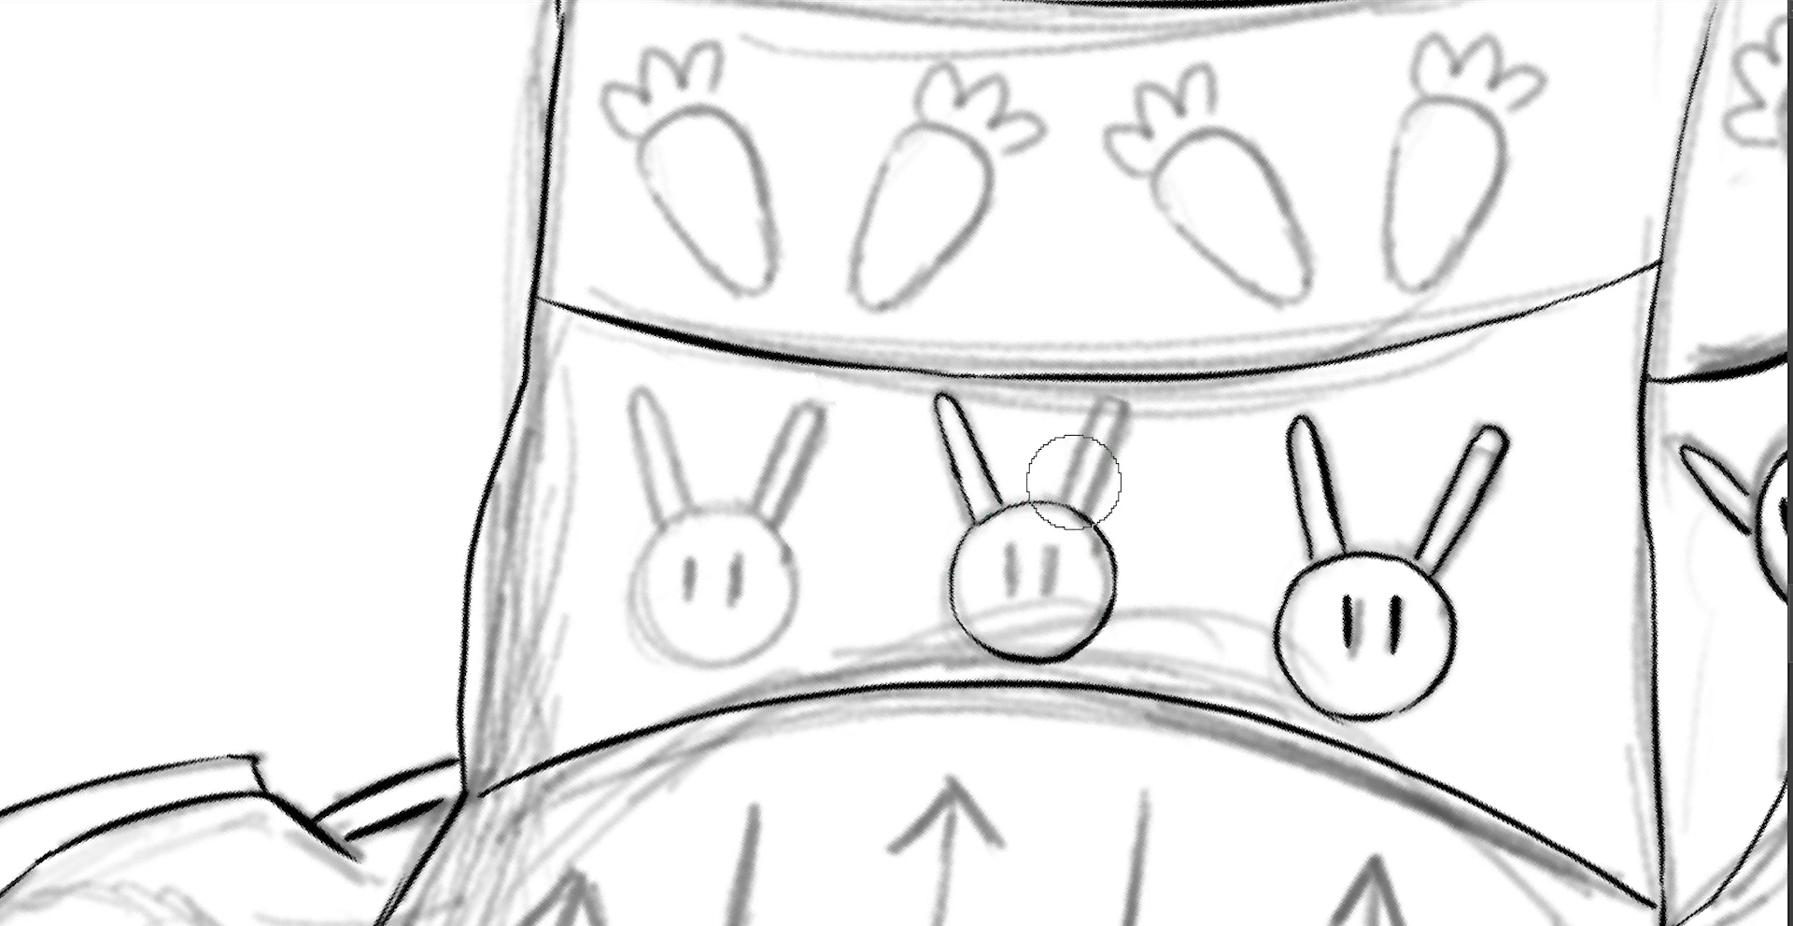
left_click_drag(1111, 411, 1069, 504)
left_click_drag(1251, 546, 1251, 574)
mouse_move(934, 527)
left_mouse_down()
mouse_move(914, 570)
mouse_move(971, 672)
mouse_move(873, 541)
mouse_move(876, 625)
mouse_move(923, 627)
left_mouse_up()
mouse_move(873, 544)
left_mouse_down()
mouse_move(834, 420)
mouse_move(852, 551)
left_mouse_up()
left_click_drag(940, 480, 866, 371)
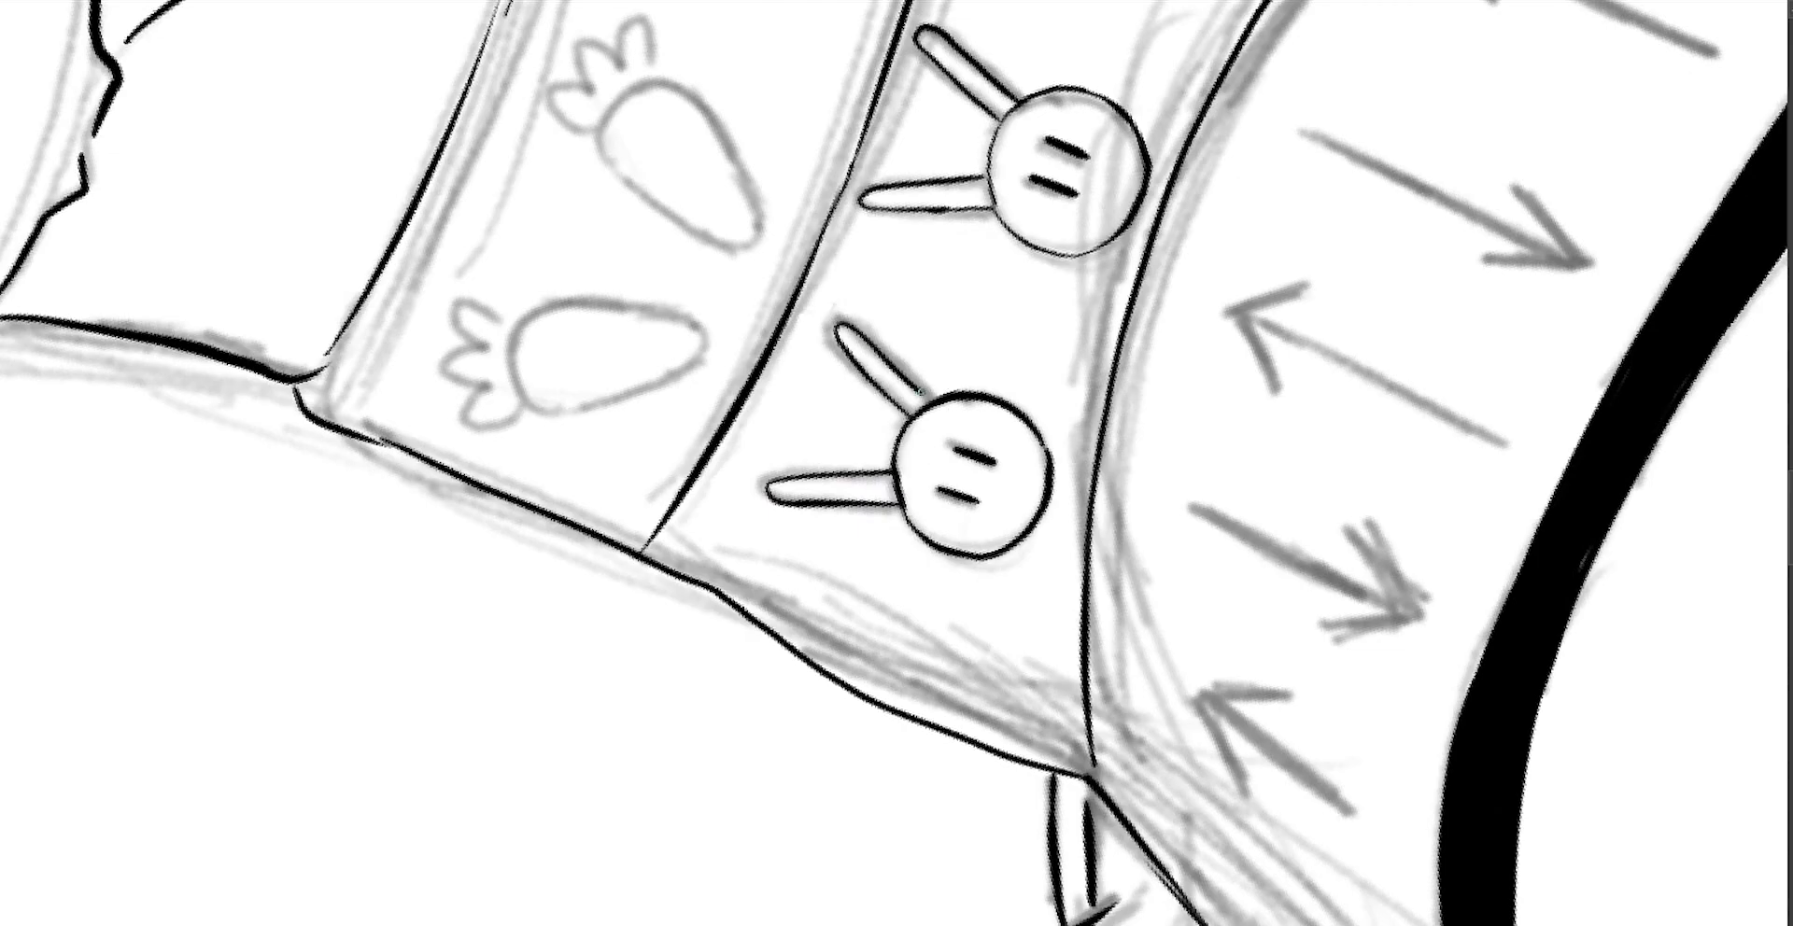
Reset the view upright and ink the side-band carrots' bodies and leaves.
key("5")
scroll(1400, 389, "up", 2)
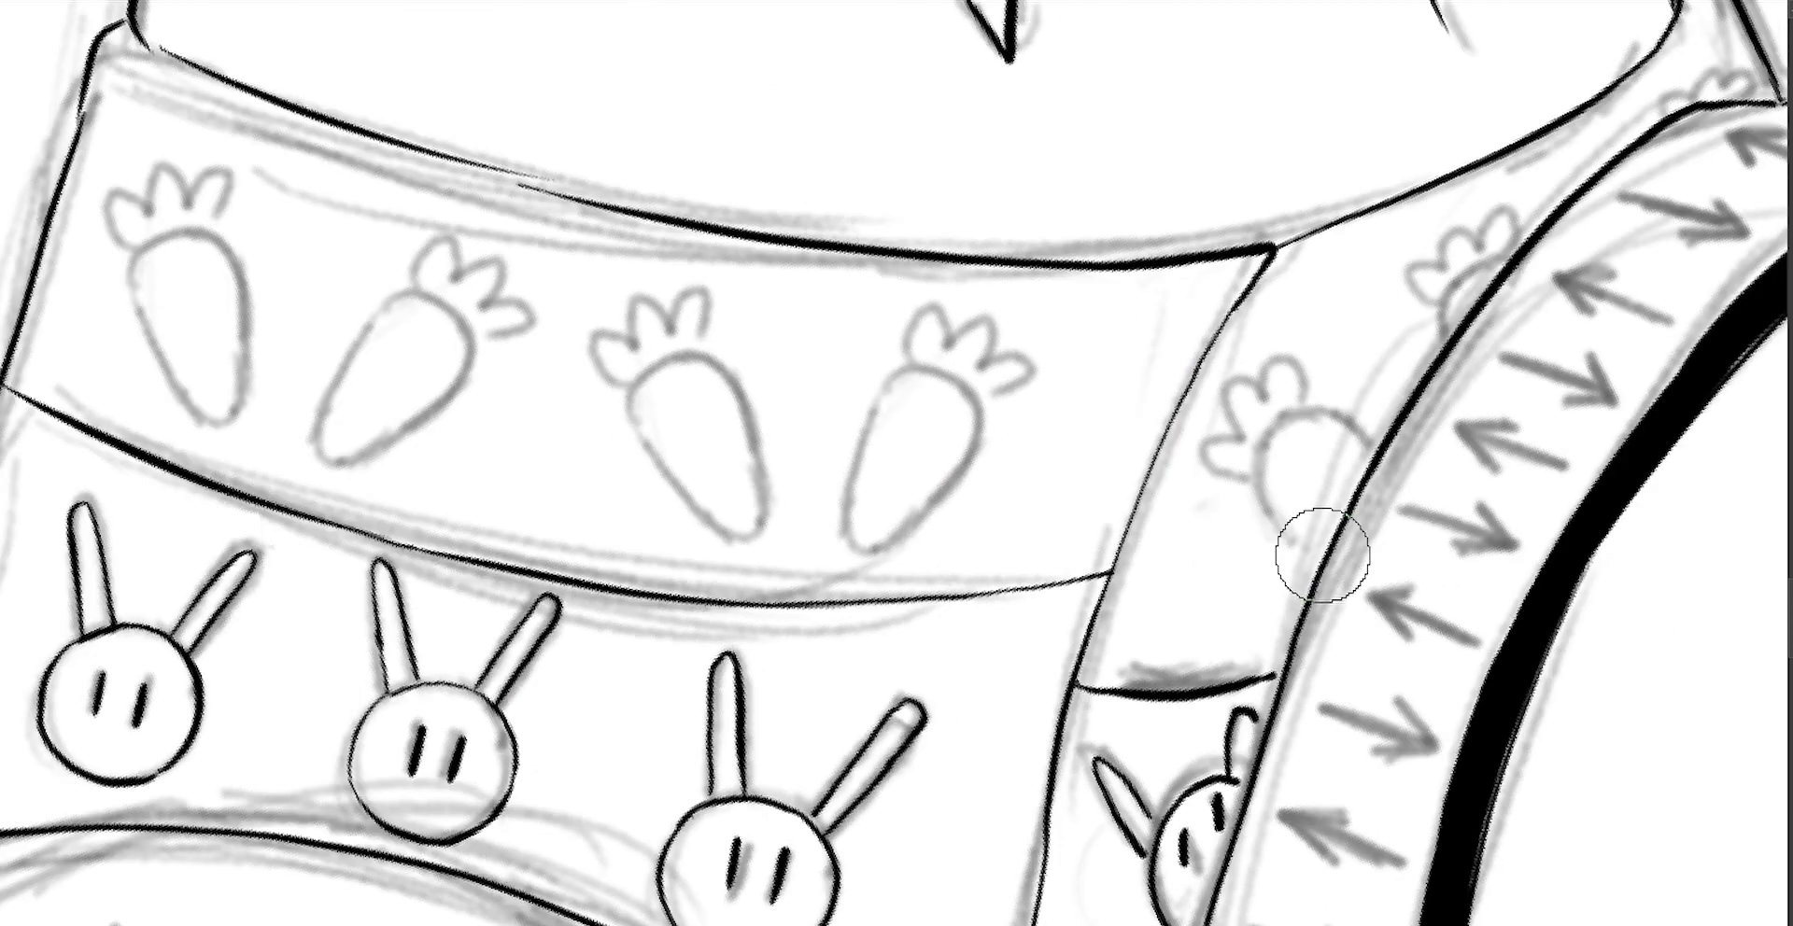
left_click_drag(1322, 555, 1370, 448)
left_click_drag(1256, 472, 1316, 406)
left_click_drag(1442, 341, 1508, 259)
left_click_drag(1438, 280, 1433, 262)
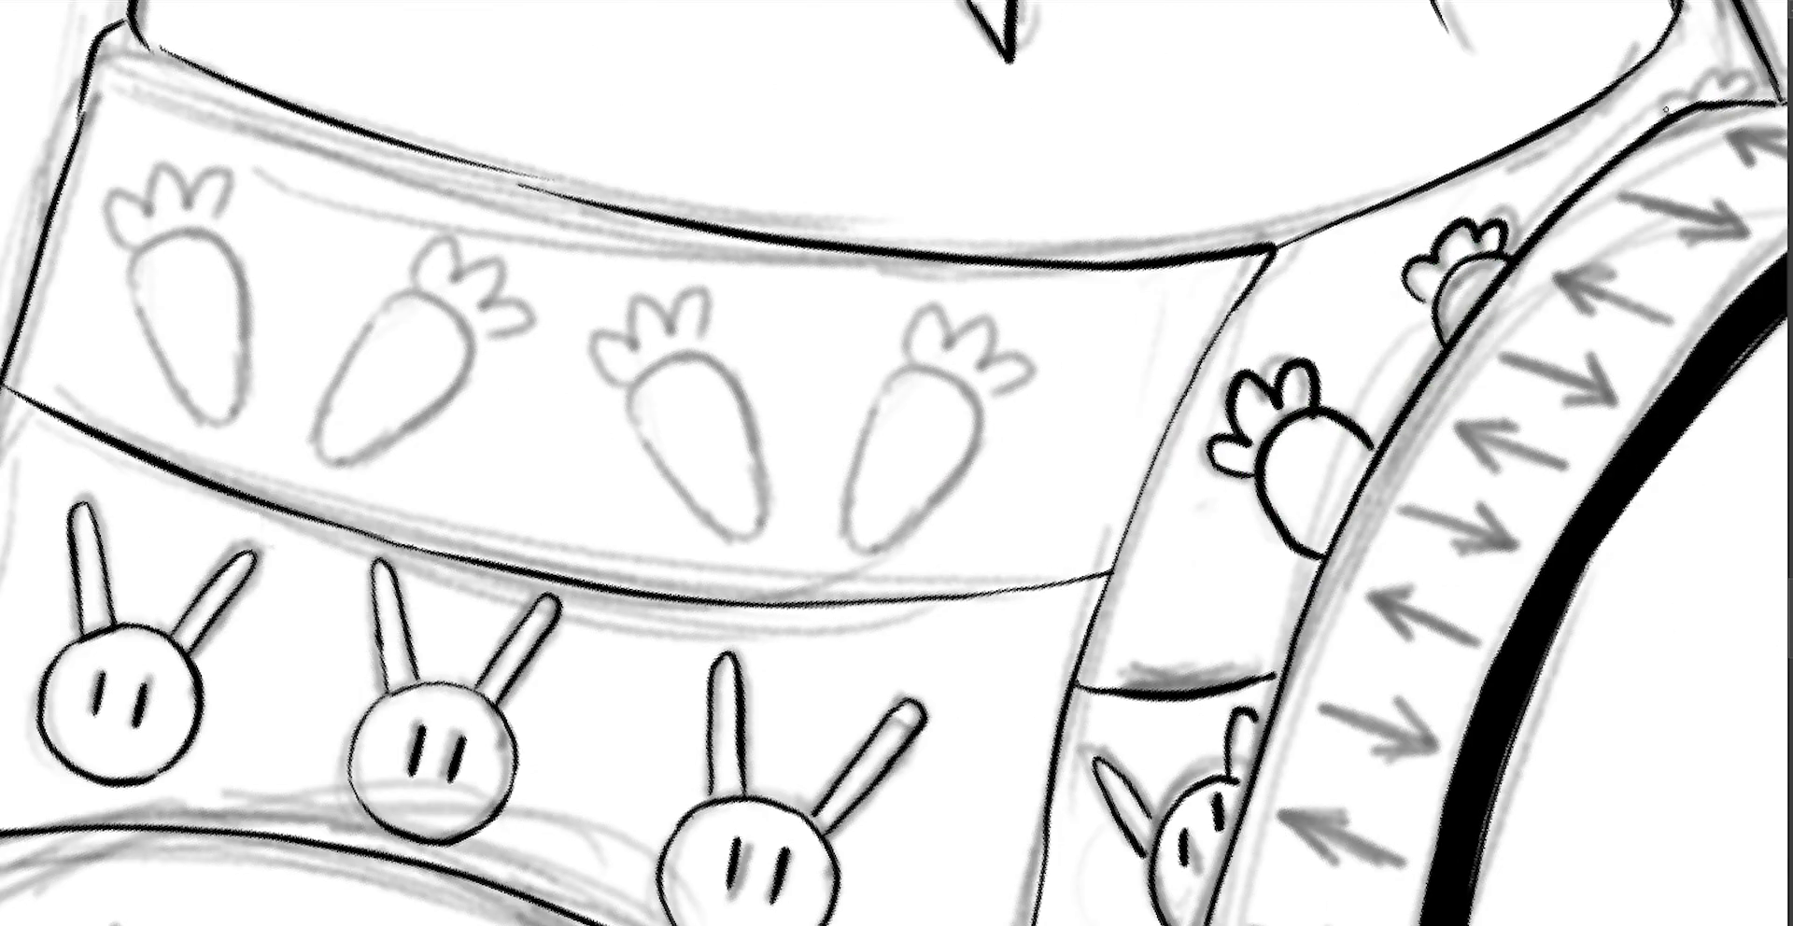
left_click_drag(1665, 110, 1746, 63)
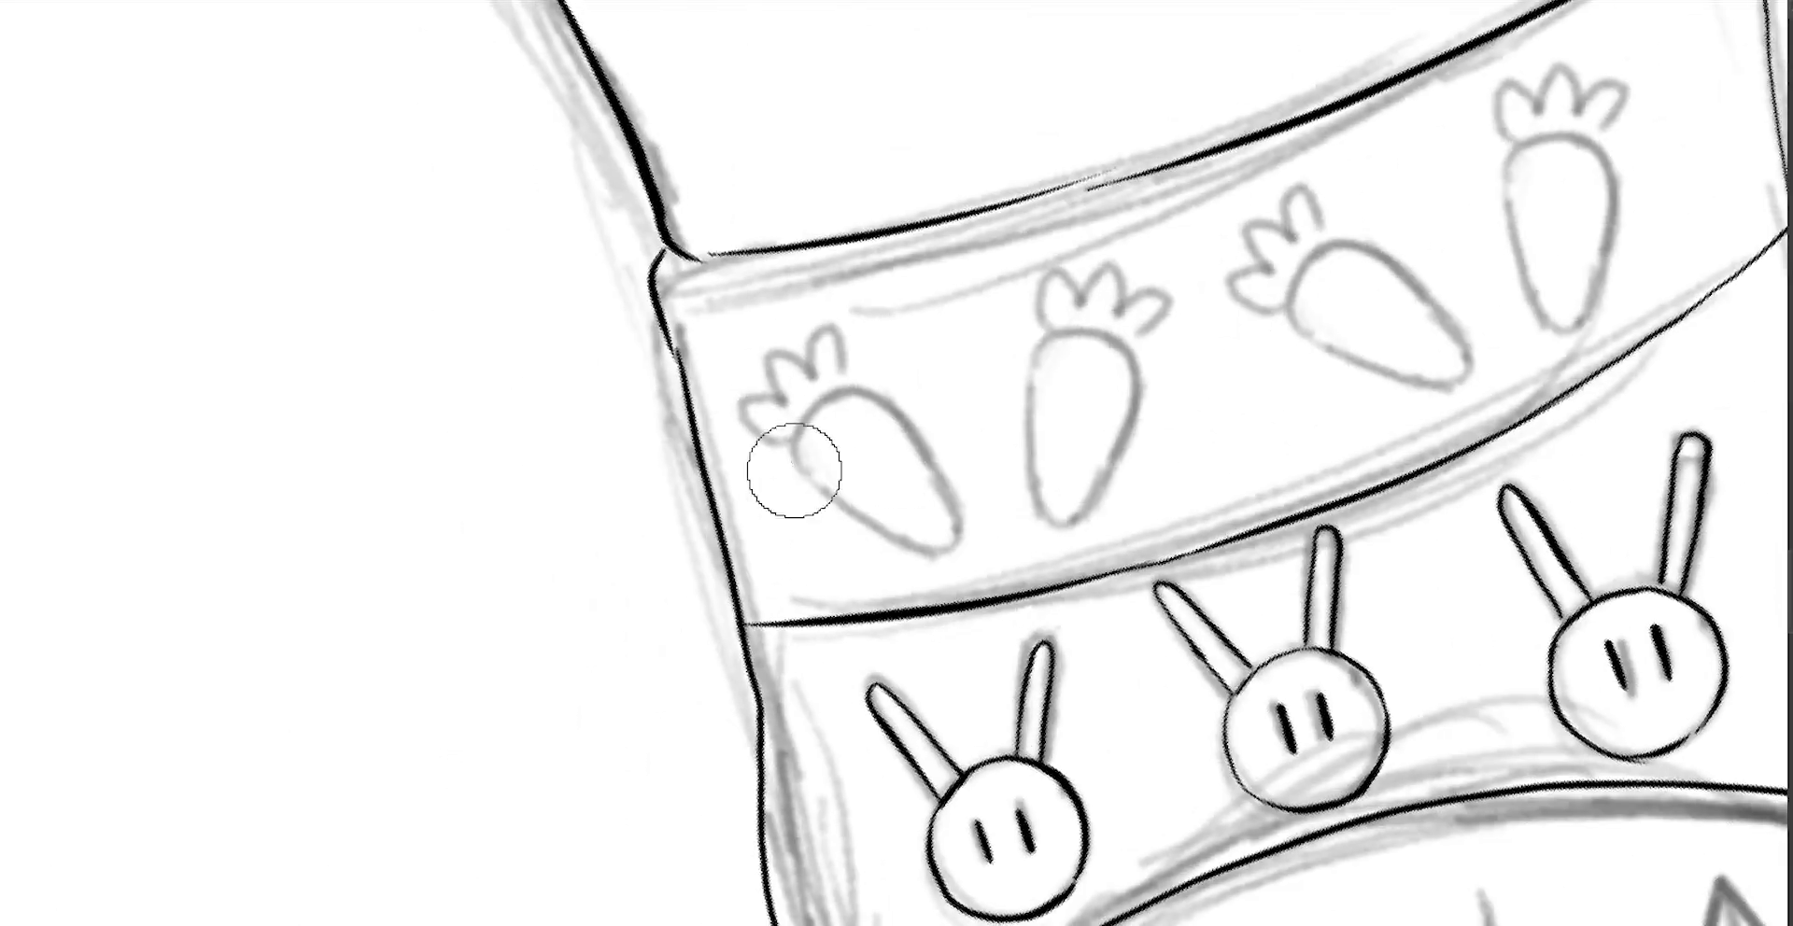
Ink the four carrot motifs across the shorts' front upper band.
mouse_move(796, 466)
left_mouse_down()
mouse_move(944, 505)
mouse_move(766, 416)
mouse_move(854, 397)
left_mouse_up()
mouse_move(1034, 364)
left_mouse_down()
mouse_move(1045, 505)
mouse_move(1204, 401)
mouse_move(1214, 439)
mouse_move(1302, 492)
left_mouse_up()
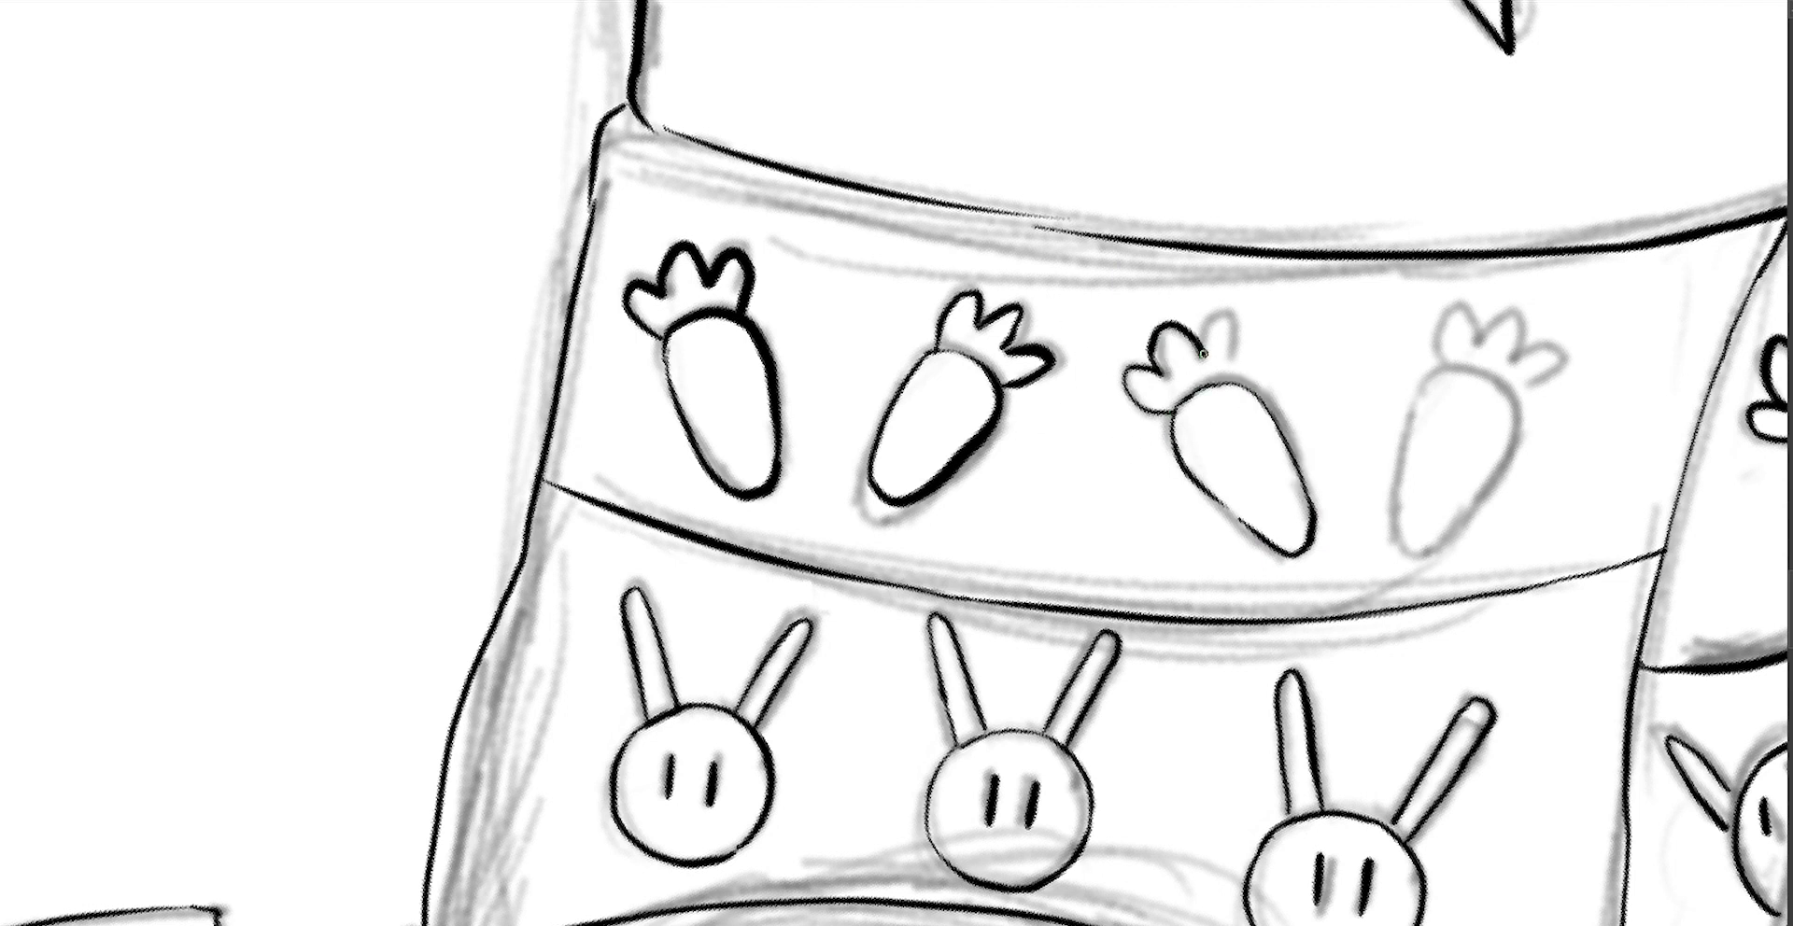
left_click_drag(1203, 354, 1237, 359)
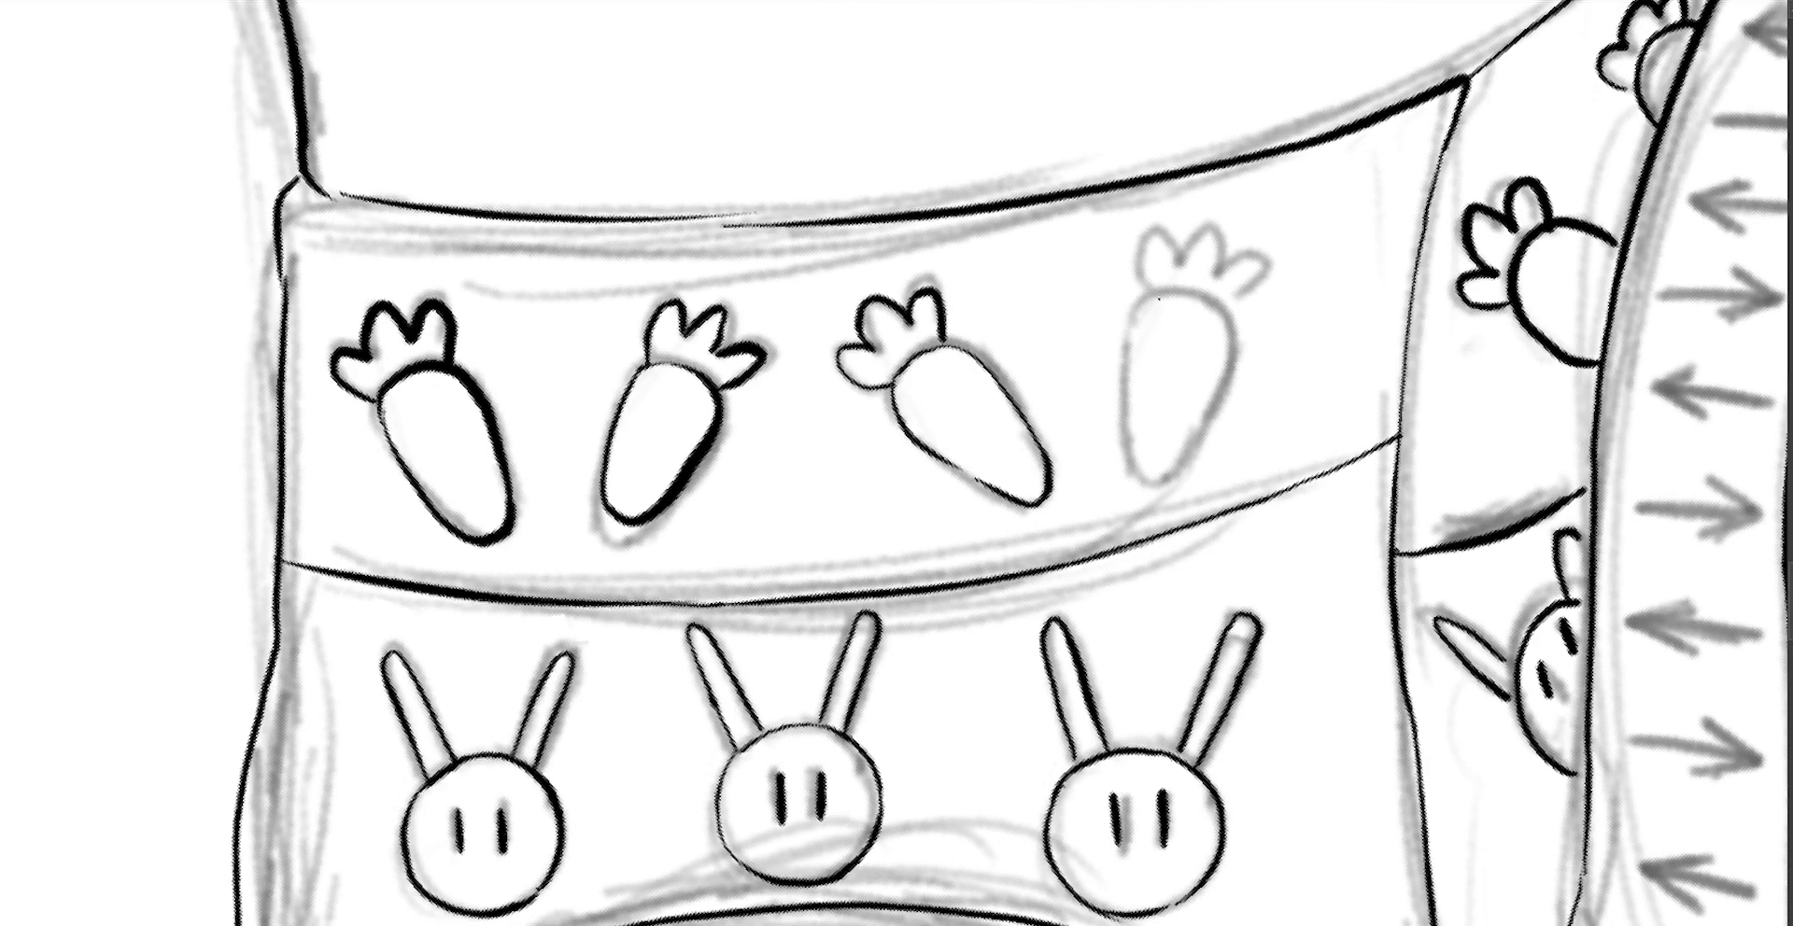
mouse_move(1159, 298)
left_mouse_down()
mouse_move(1237, 308)
mouse_move(1190, 242)
left_mouse_up()
Paint pale skin tone on the face, neck, chest, raised arm and fist, and right hand and forearm.
scroll(1442, 384, "down", 5)
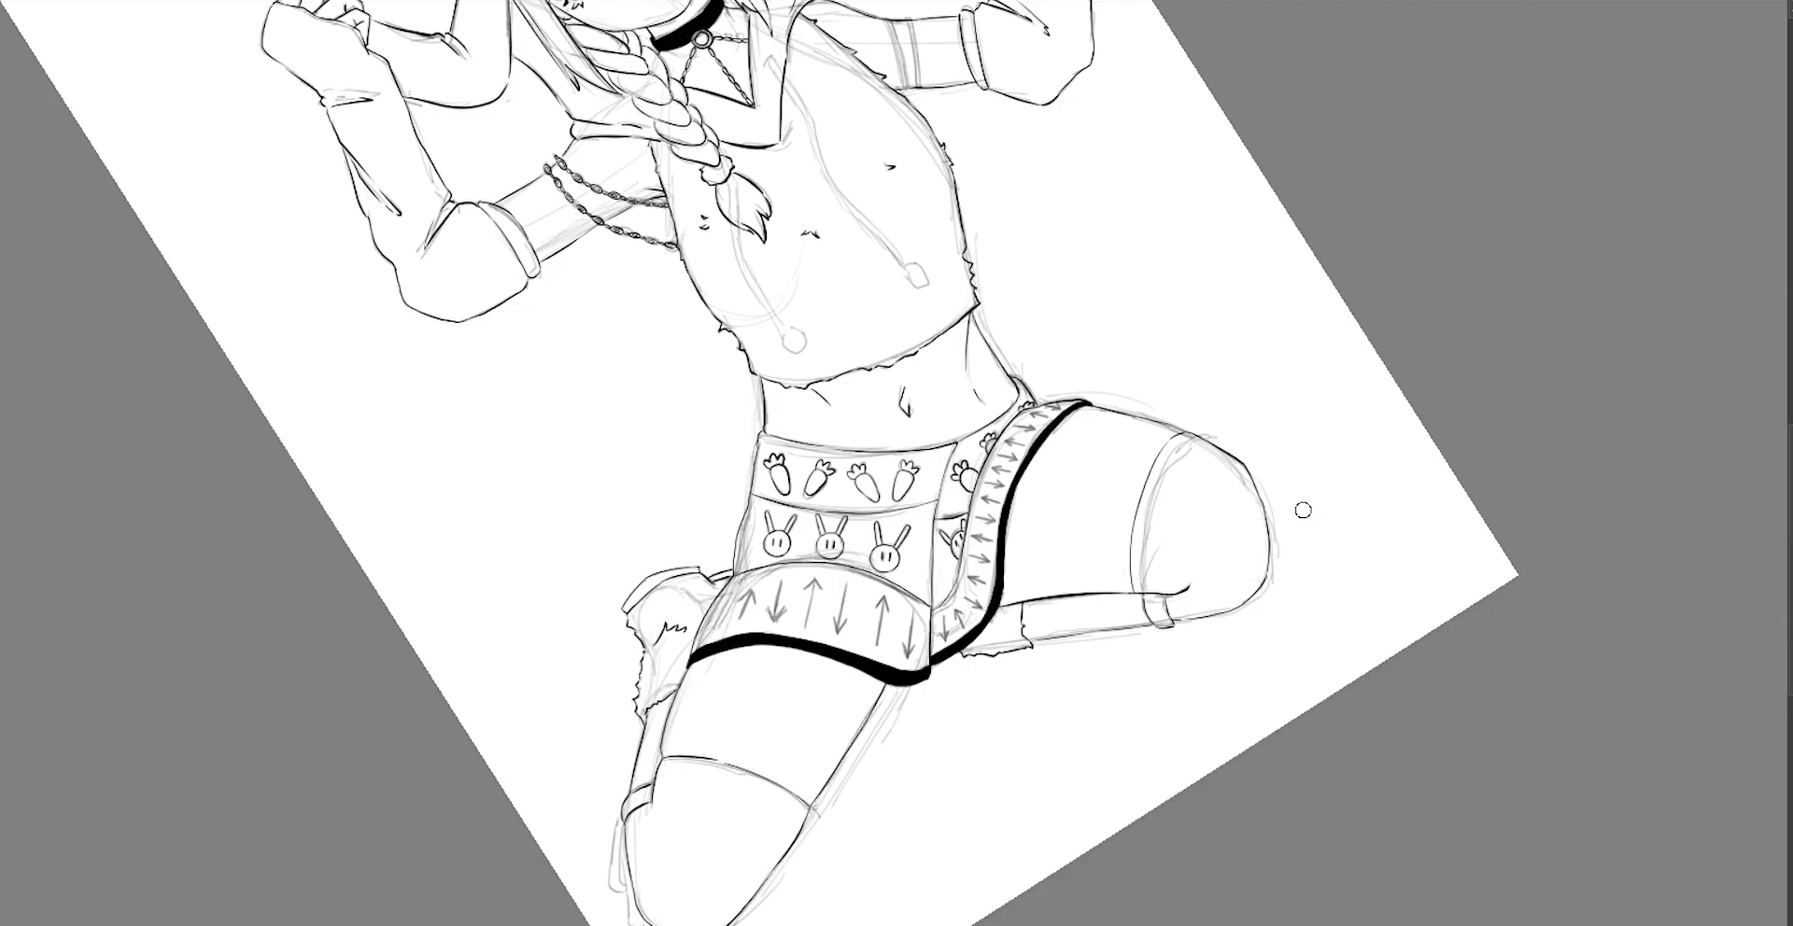
left_click_drag(1296, 509, 1472, 541)
scroll(1472, 540, "up", 2)
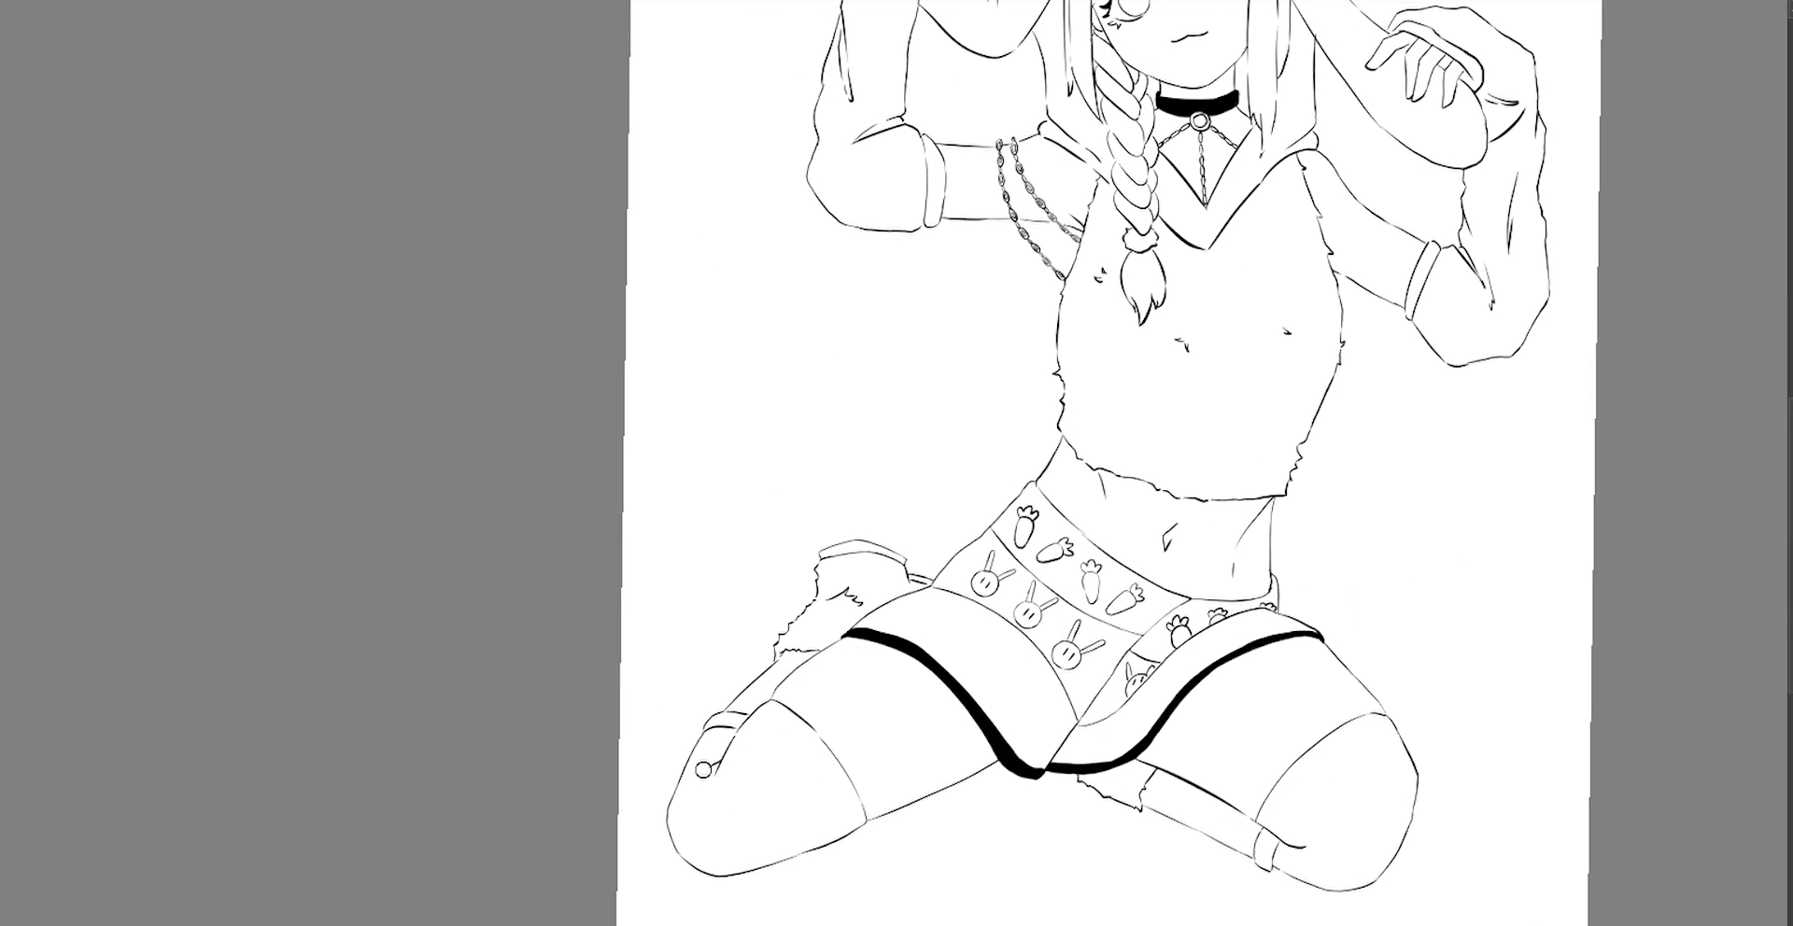
scroll(1111, 467, "up", 3)
left_click_drag(1110, 168, 1241, 466)
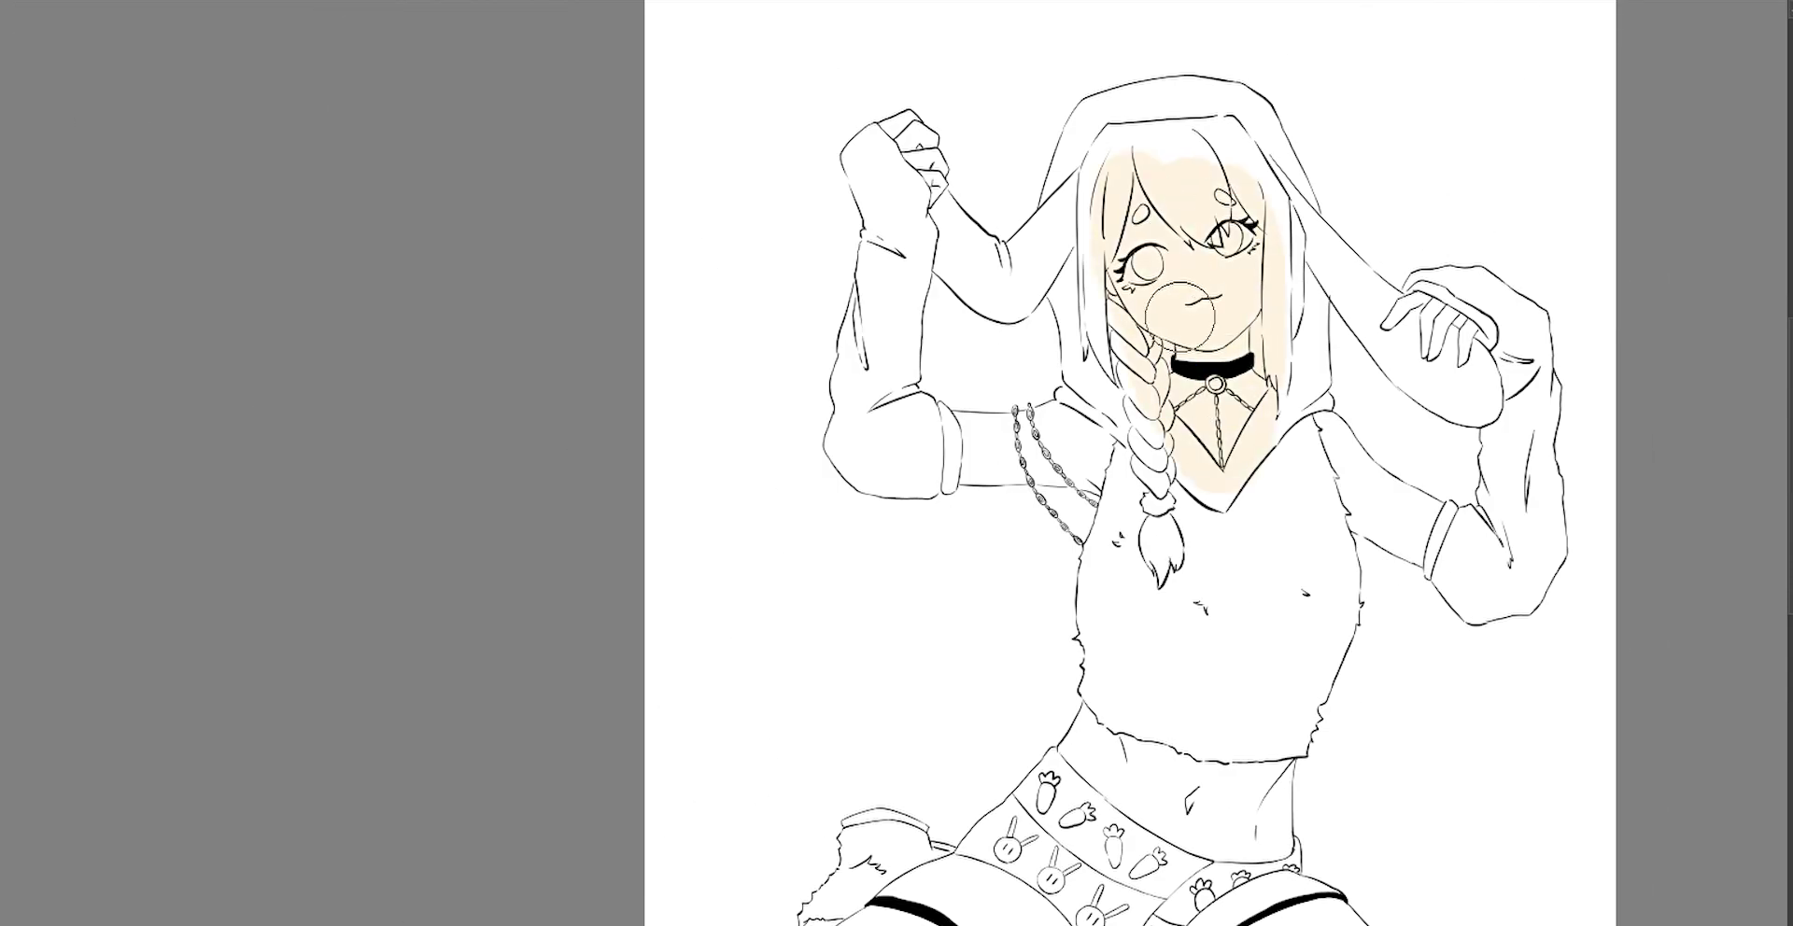
mouse_move(934, 443)
left_mouse_down()
mouse_move(1097, 448)
mouse_move(939, 444)
left_mouse_up()
left_click_drag(873, 136, 938, 210)
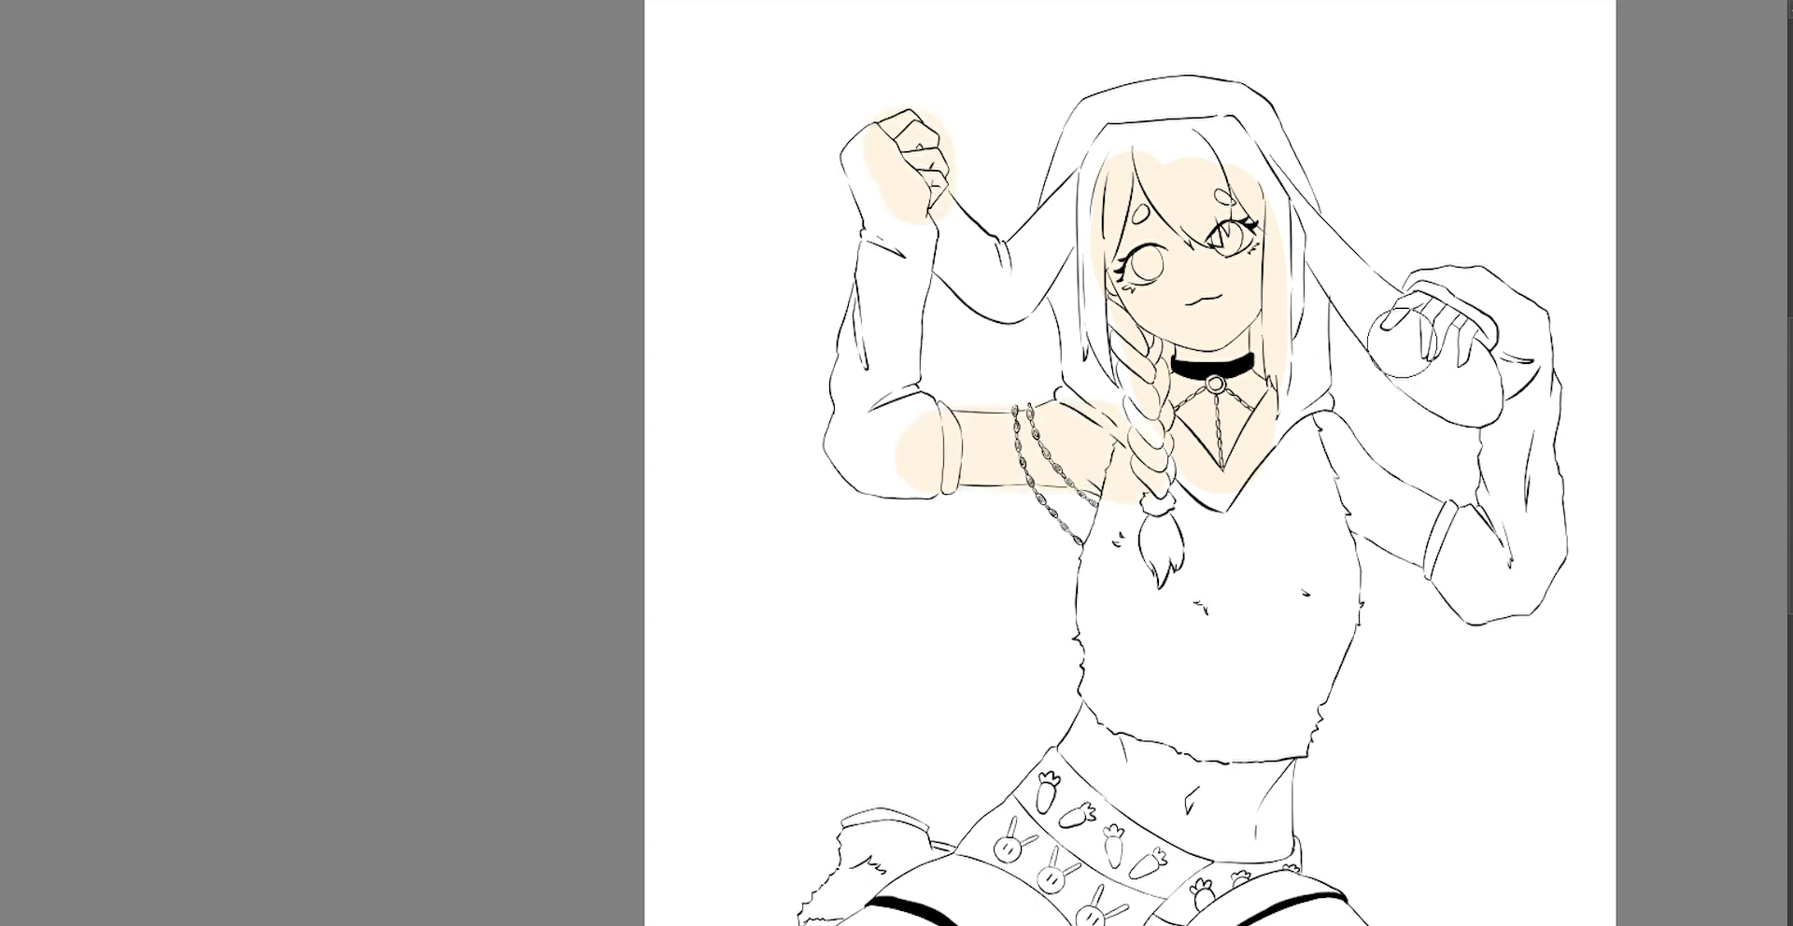
left_click_drag(1377, 313, 1480, 369)
left_click_drag(1307, 434, 1356, 495)
Paint pale skin tone on the stomach, waist and both thighs.
scroll(1356, 495, "down", 3)
mouse_move(1172, 467)
left_mouse_down()
mouse_move(1367, 494)
mouse_move(1349, 691)
left_mouse_up()
left_click_drag(1242, 775, 1305, 721)
left_click_drag(885, 776, 1064, 787)
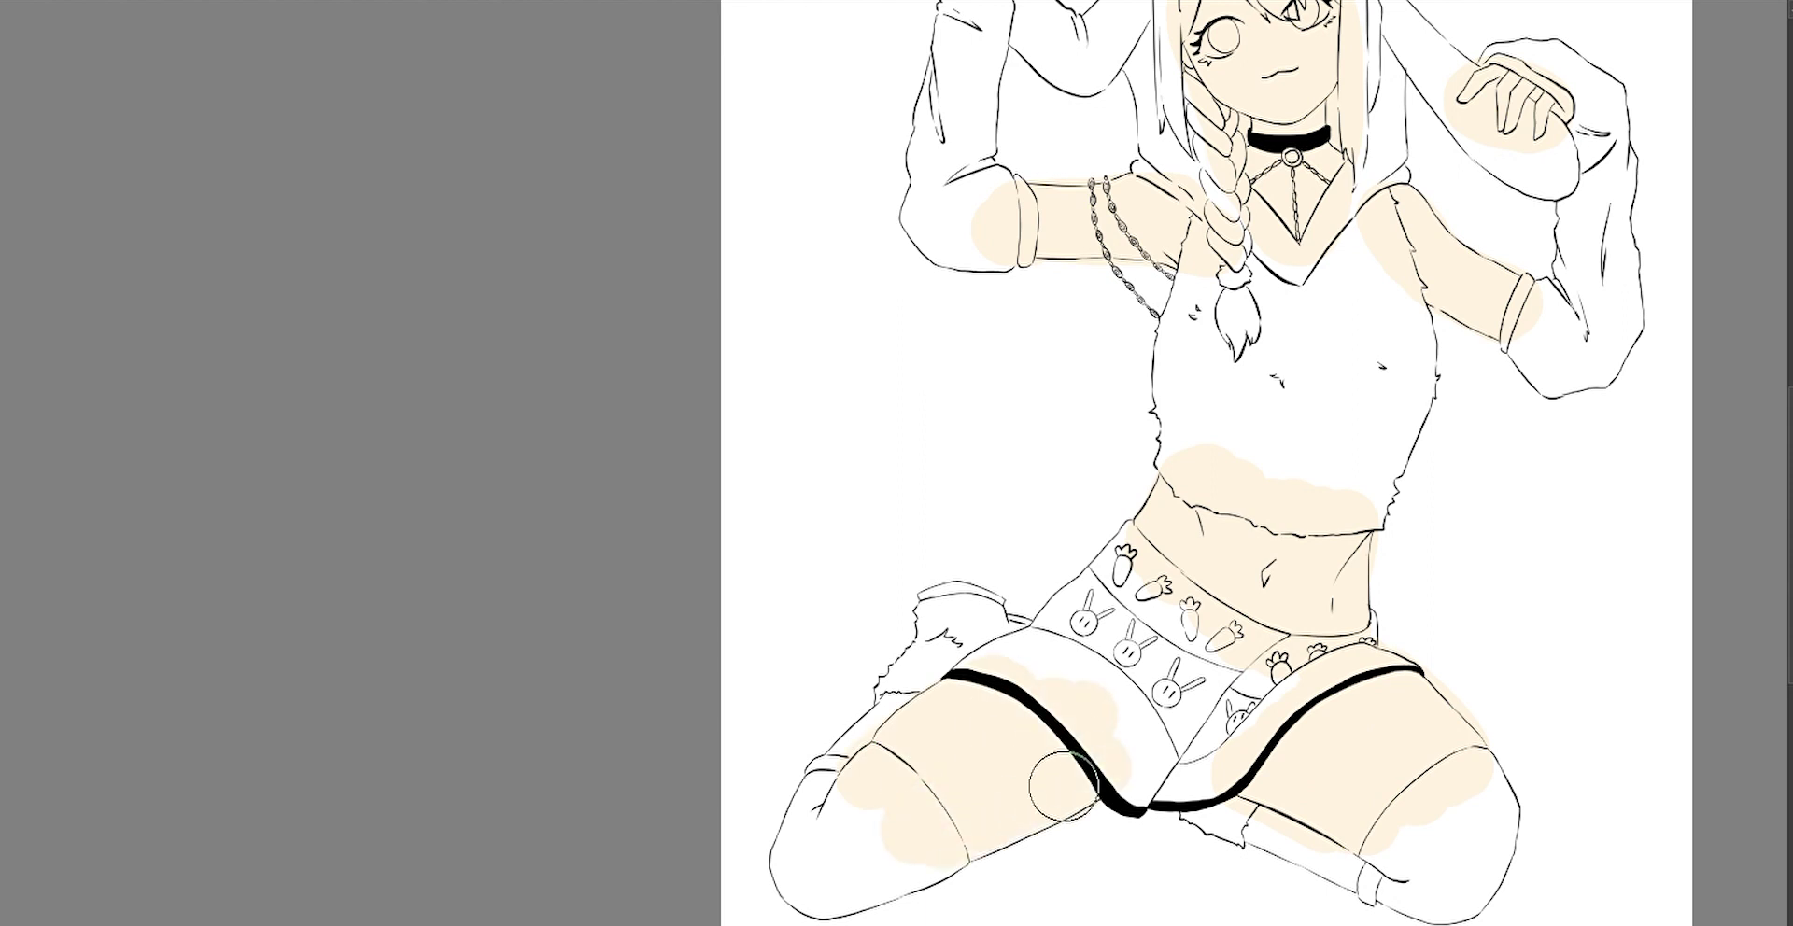
left_click_drag(1064, 672, 928, 905)
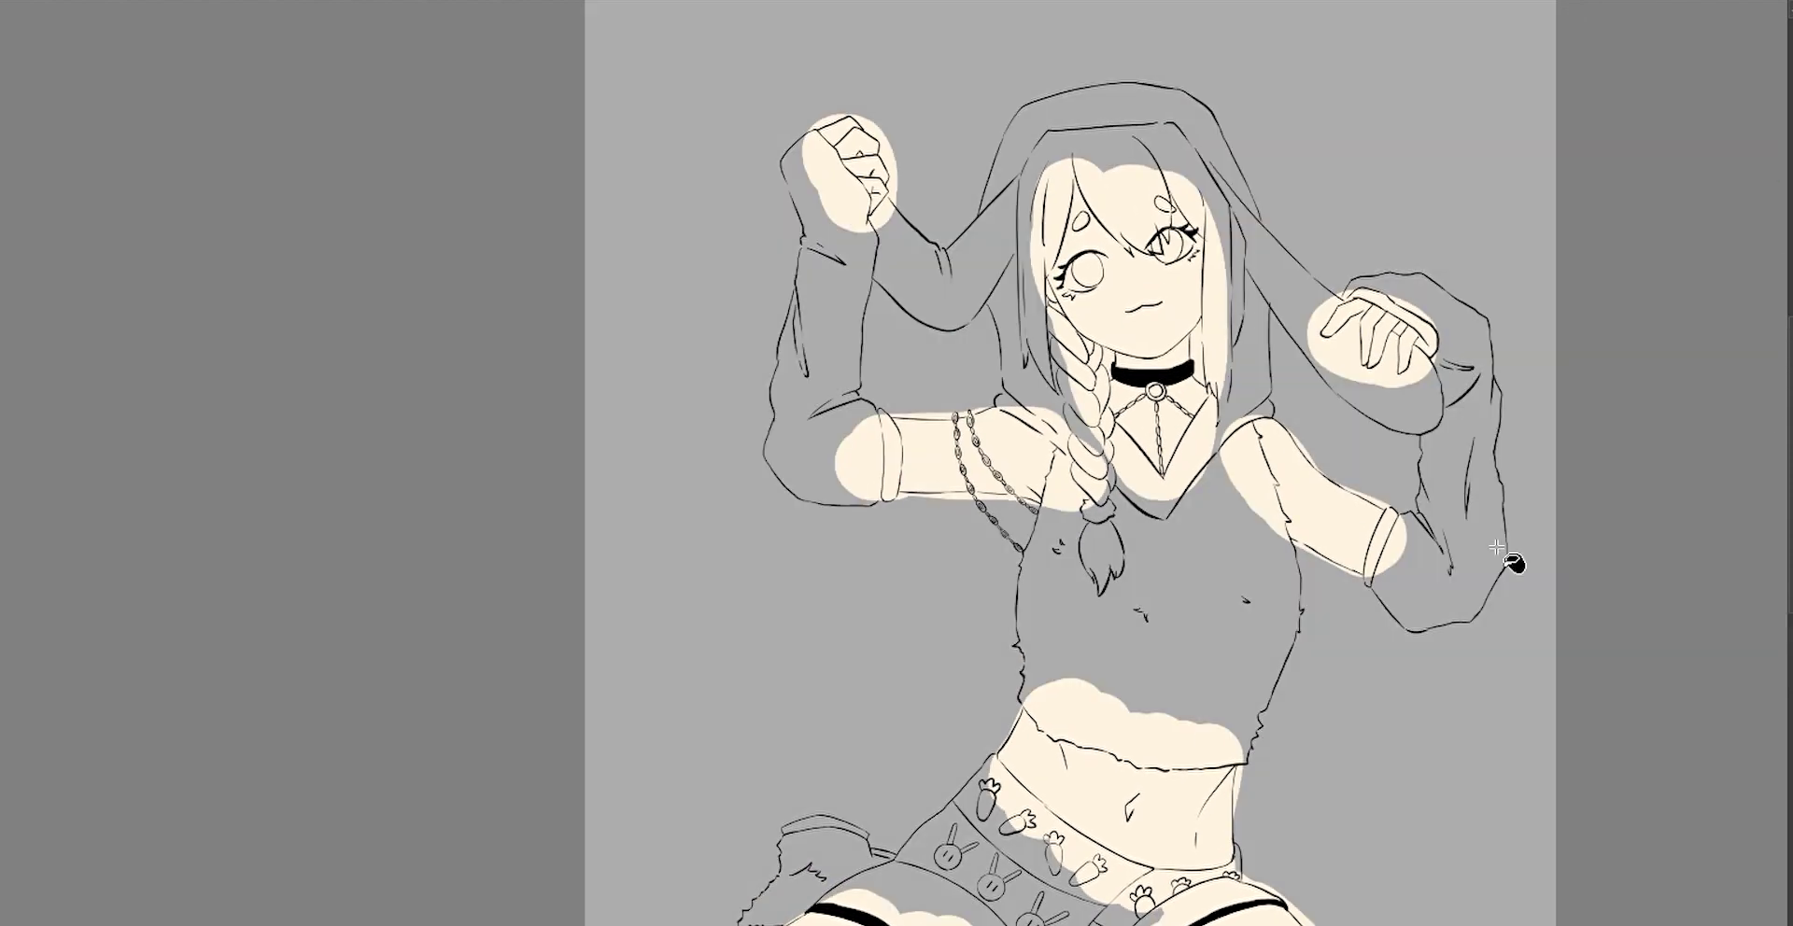
Fill the top hair, left and right side locks and braid with light cyan-blue.
scroll(1539, 507, "down", 3)
scroll(1293, 673, "down", 3)
left_click_drag(920, 89, 976, 112)
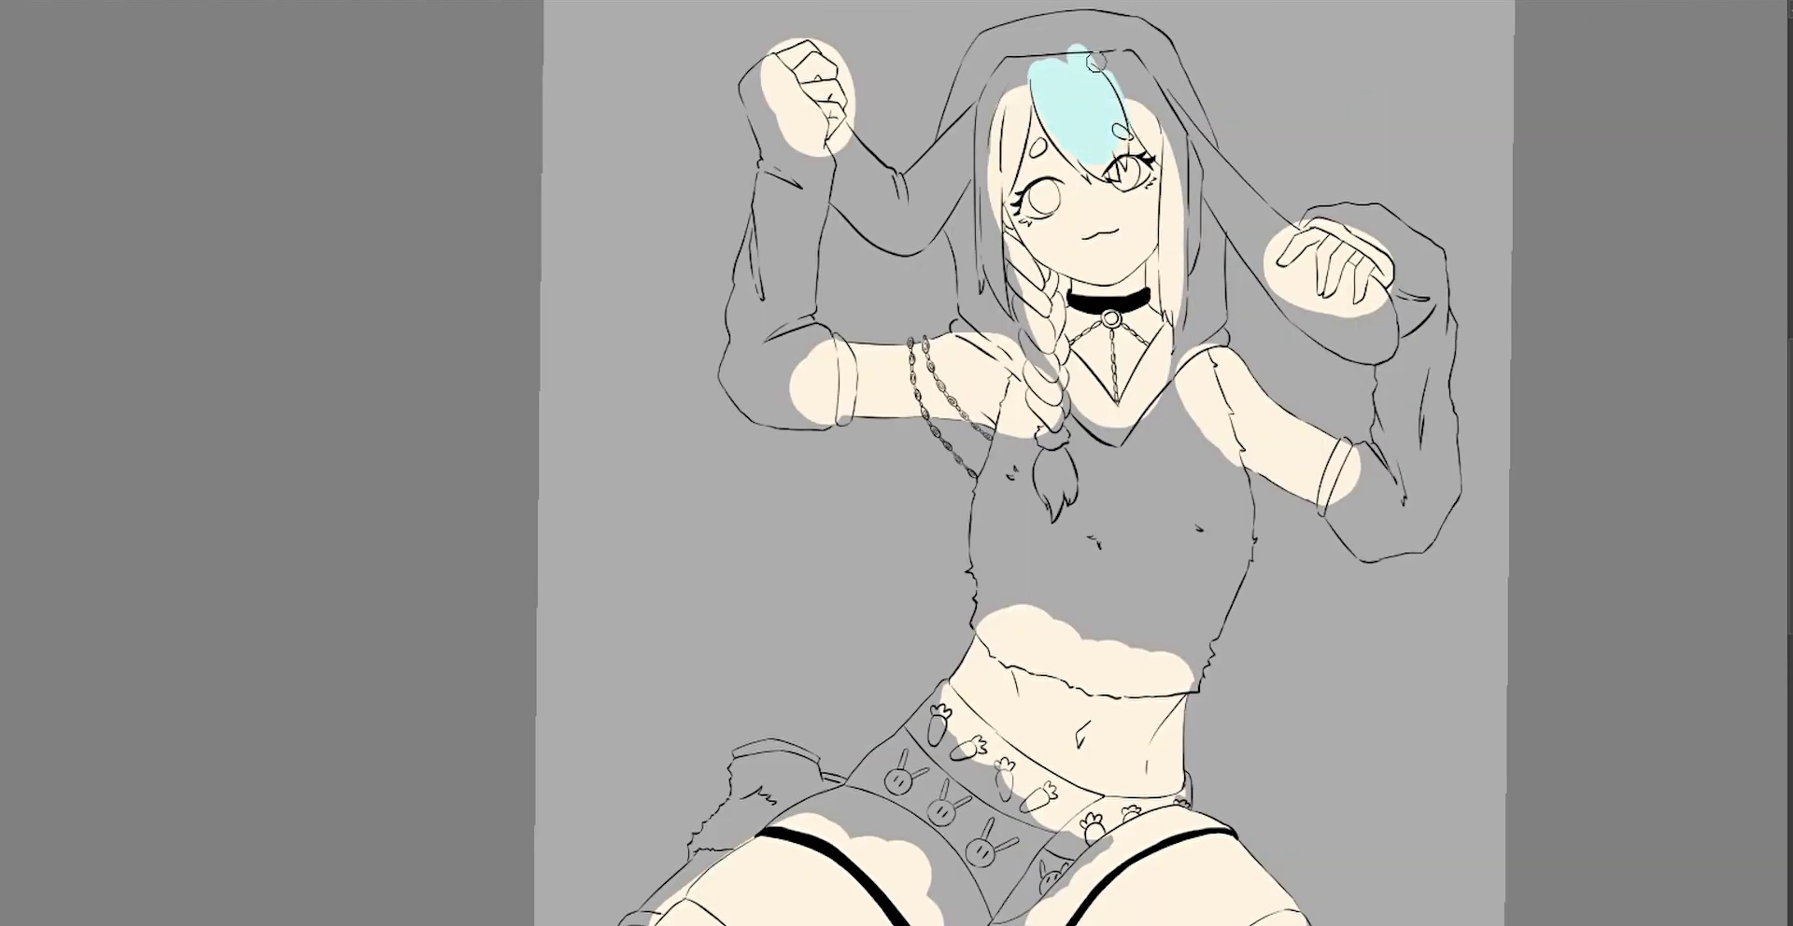
scroll(933, 93, "up", 3)
mouse_move(878, 597)
left_mouse_down()
mouse_move(898, 470)
mouse_move(943, 551)
mouse_move(995, 747)
left_mouse_up()
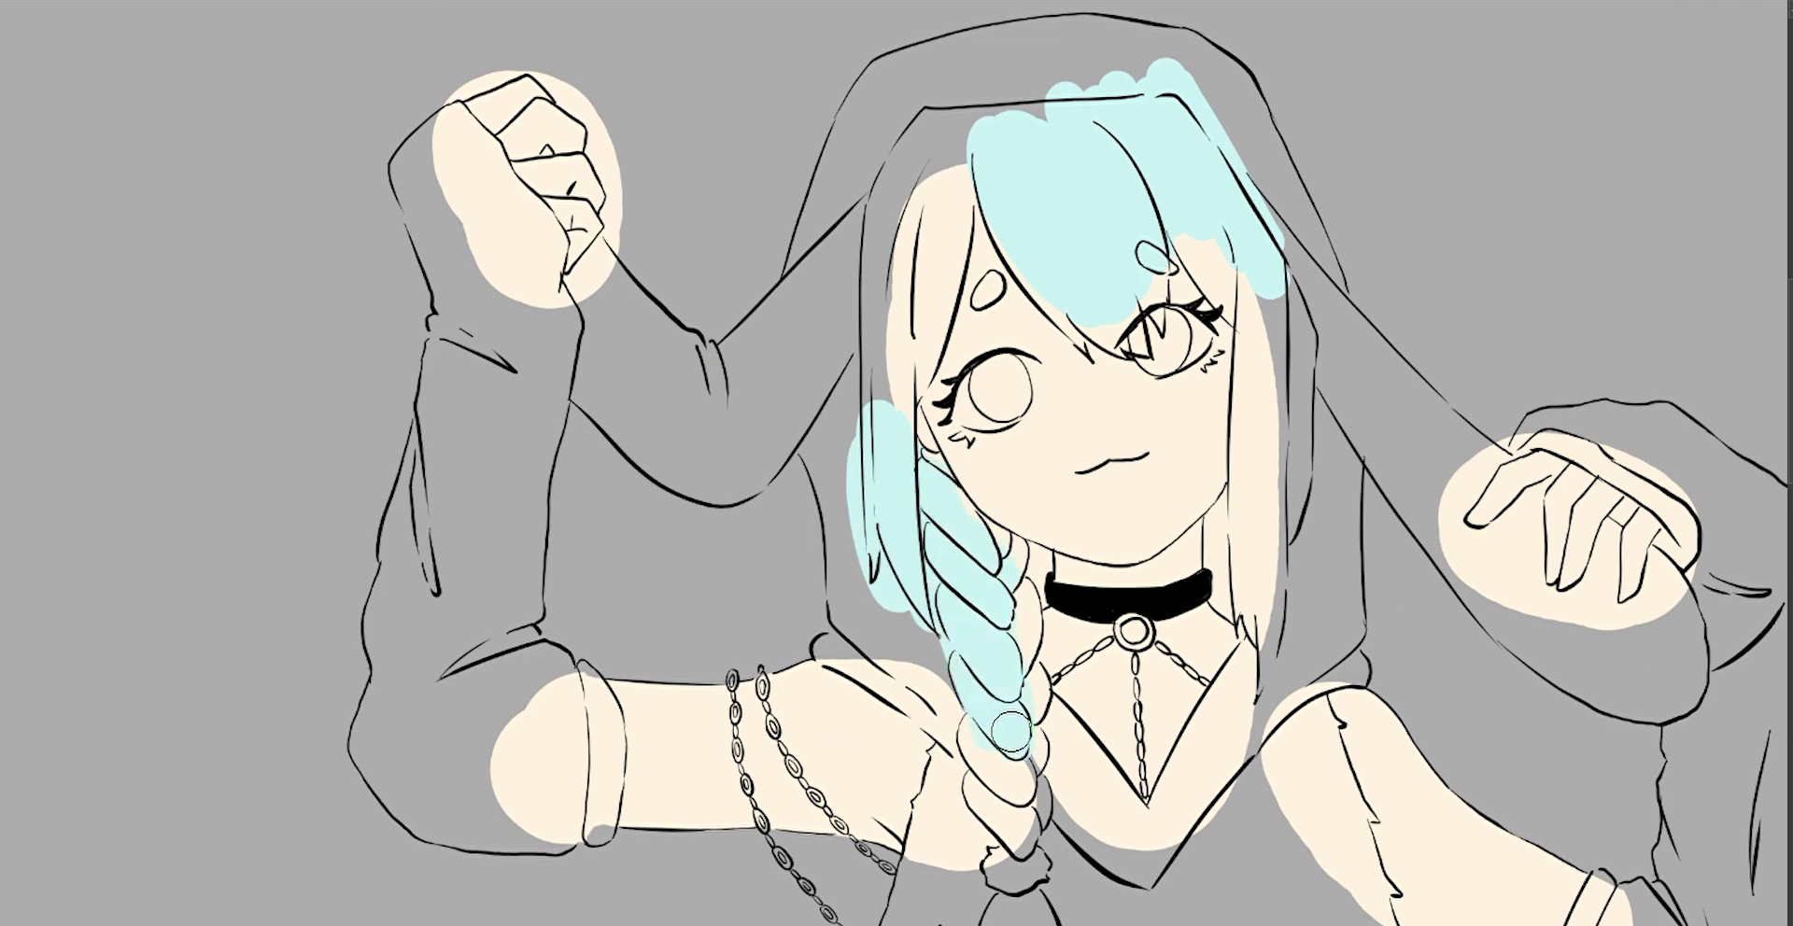
mouse_move(994, 653)
left_mouse_down()
mouse_move(1008, 859)
mouse_move(985, 756)
left_mouse_up()
scroll(1008, 859, "down", 3)
scroll(983, 756, "up", 3)
left_click_drag(933, 504, 943, 205)
left_click_drag(1092, 178, 971, 385)
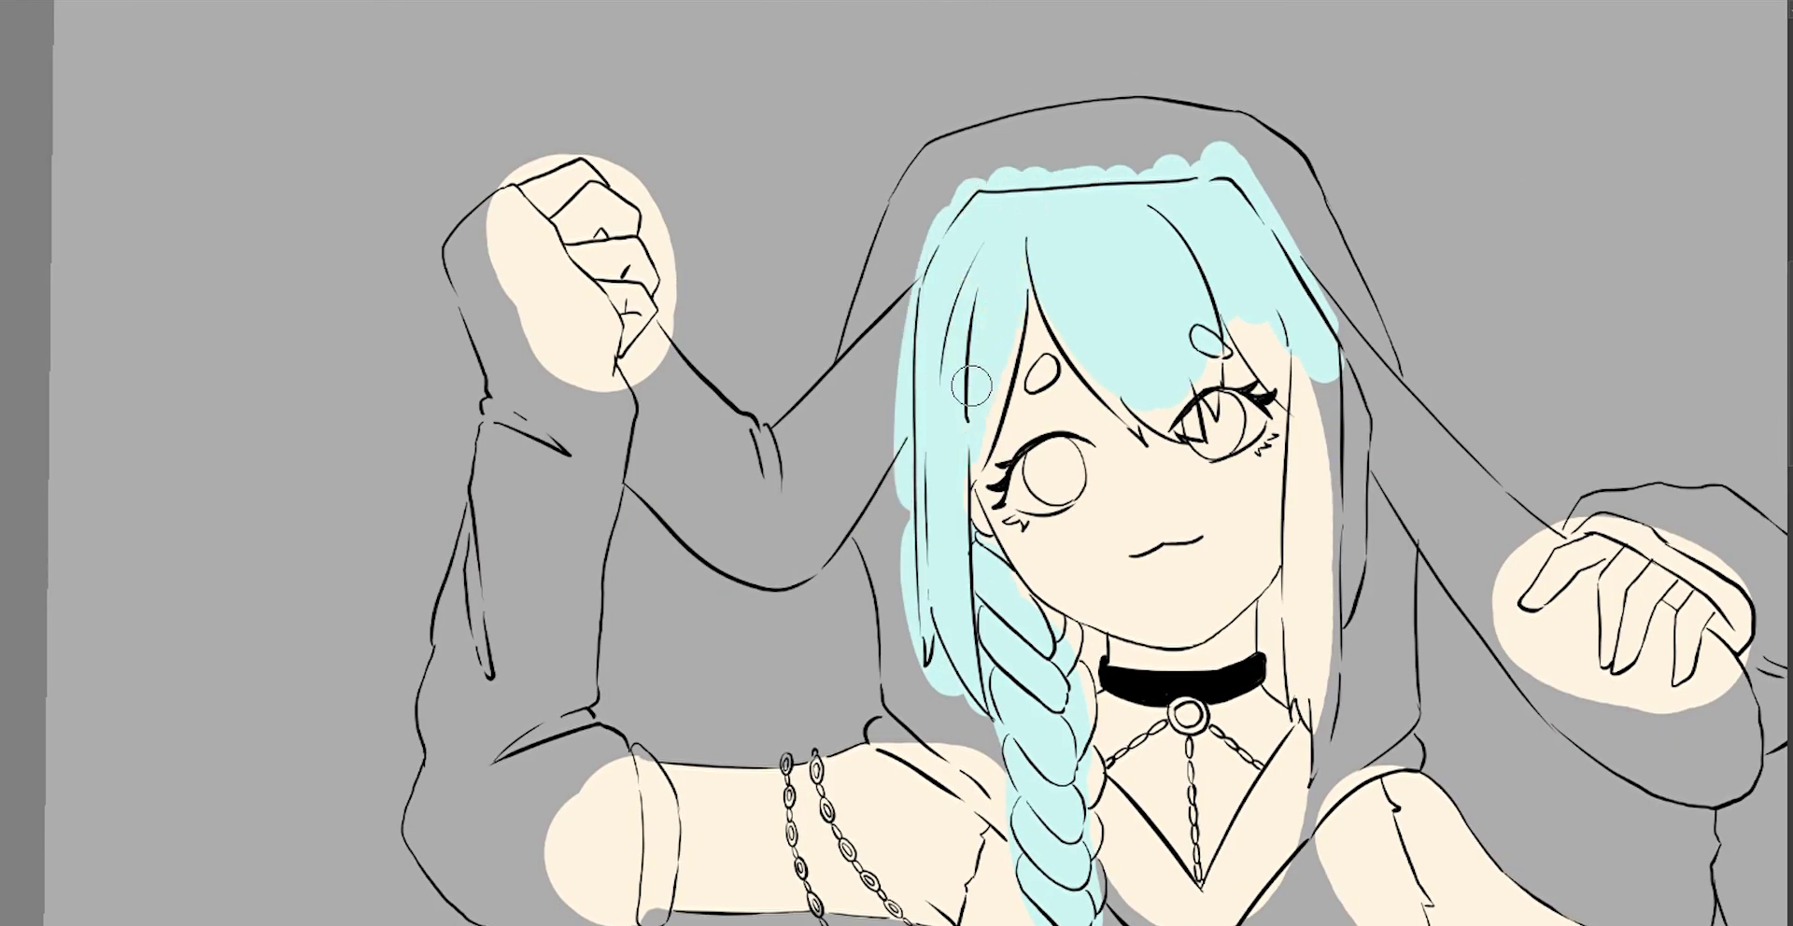
left_click_drag(1302, 336, 1330, 672)
left_click_drag(1311, 458, 1321, 724)
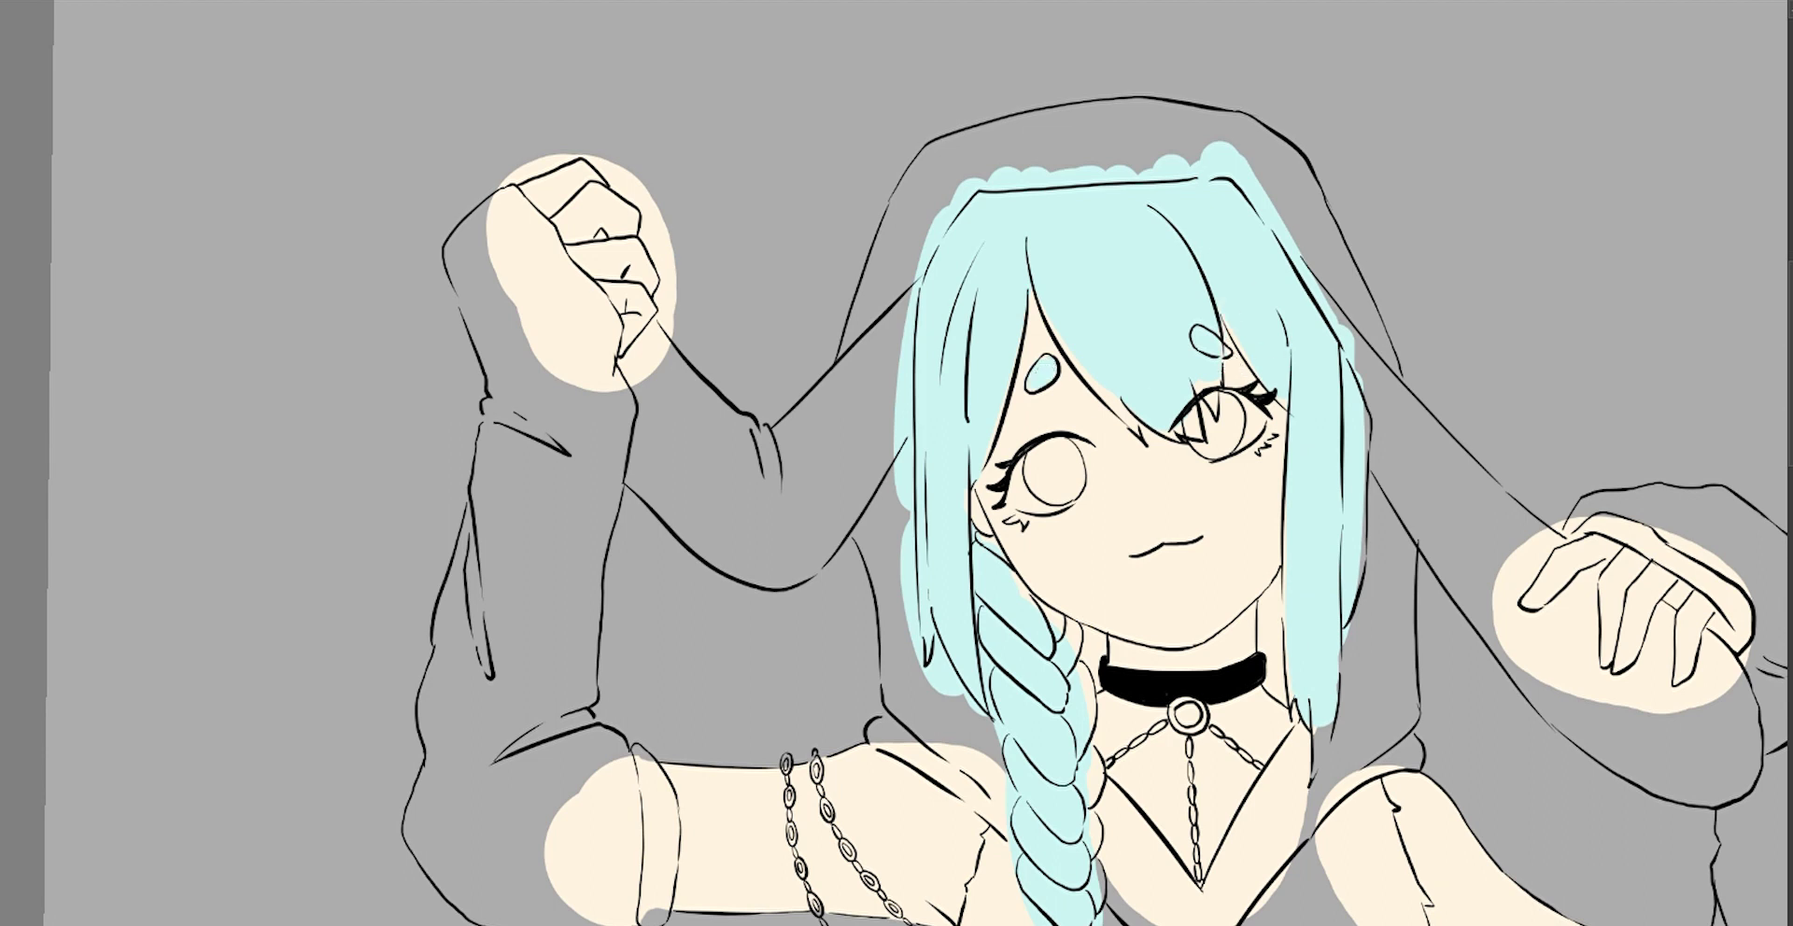
Start shading the top of the hair with darker blue.
scroll(828, 502, "up", 2)
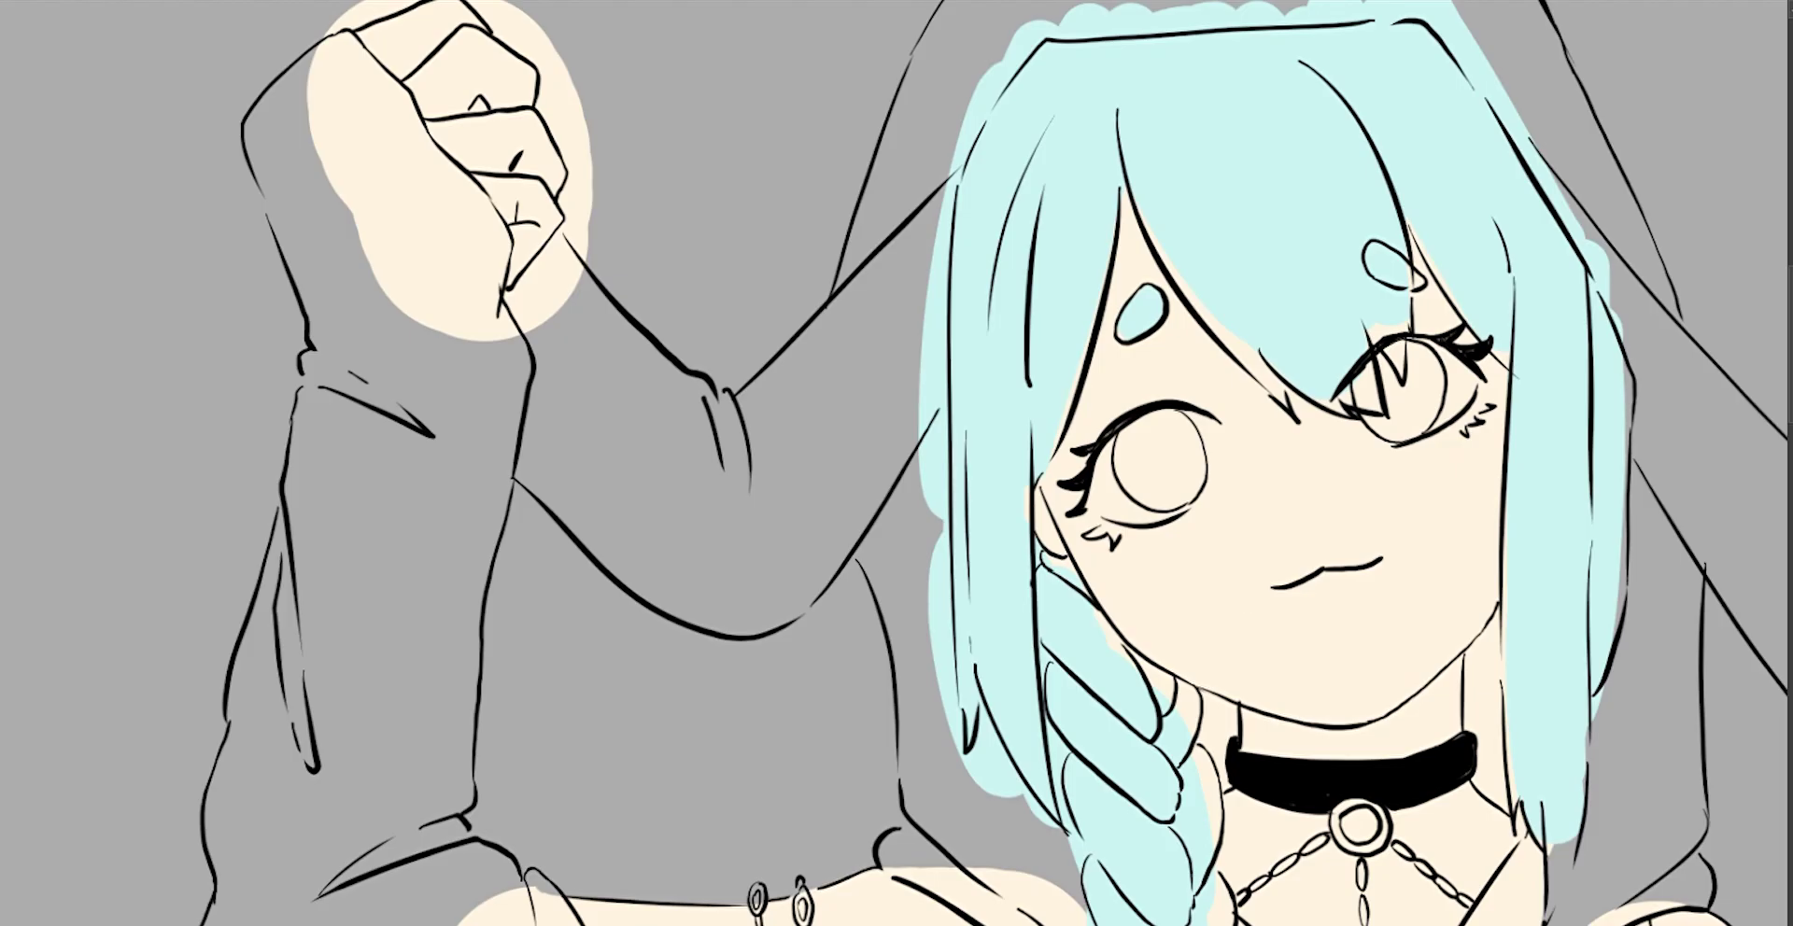
left_click_drag(1232, 93, 1232, 252)
left_click_drag(1167, 37, 1270, 299)
mouse_move(934, 205)
left_mouse_down()
mouse_move(1029, 429)
mouse_move(945, 409)
mouse_move(1083, 523)
mouse_move(1108, 409)
mouse_move(1155, 442)
mouse_move(1307, 233)
mouse_move(1381, 747)
left_mouse_up()
Shade the right side hair, left front bangs and left strands darker blue.
left_click_drag(1354, 466, 1410, 616)
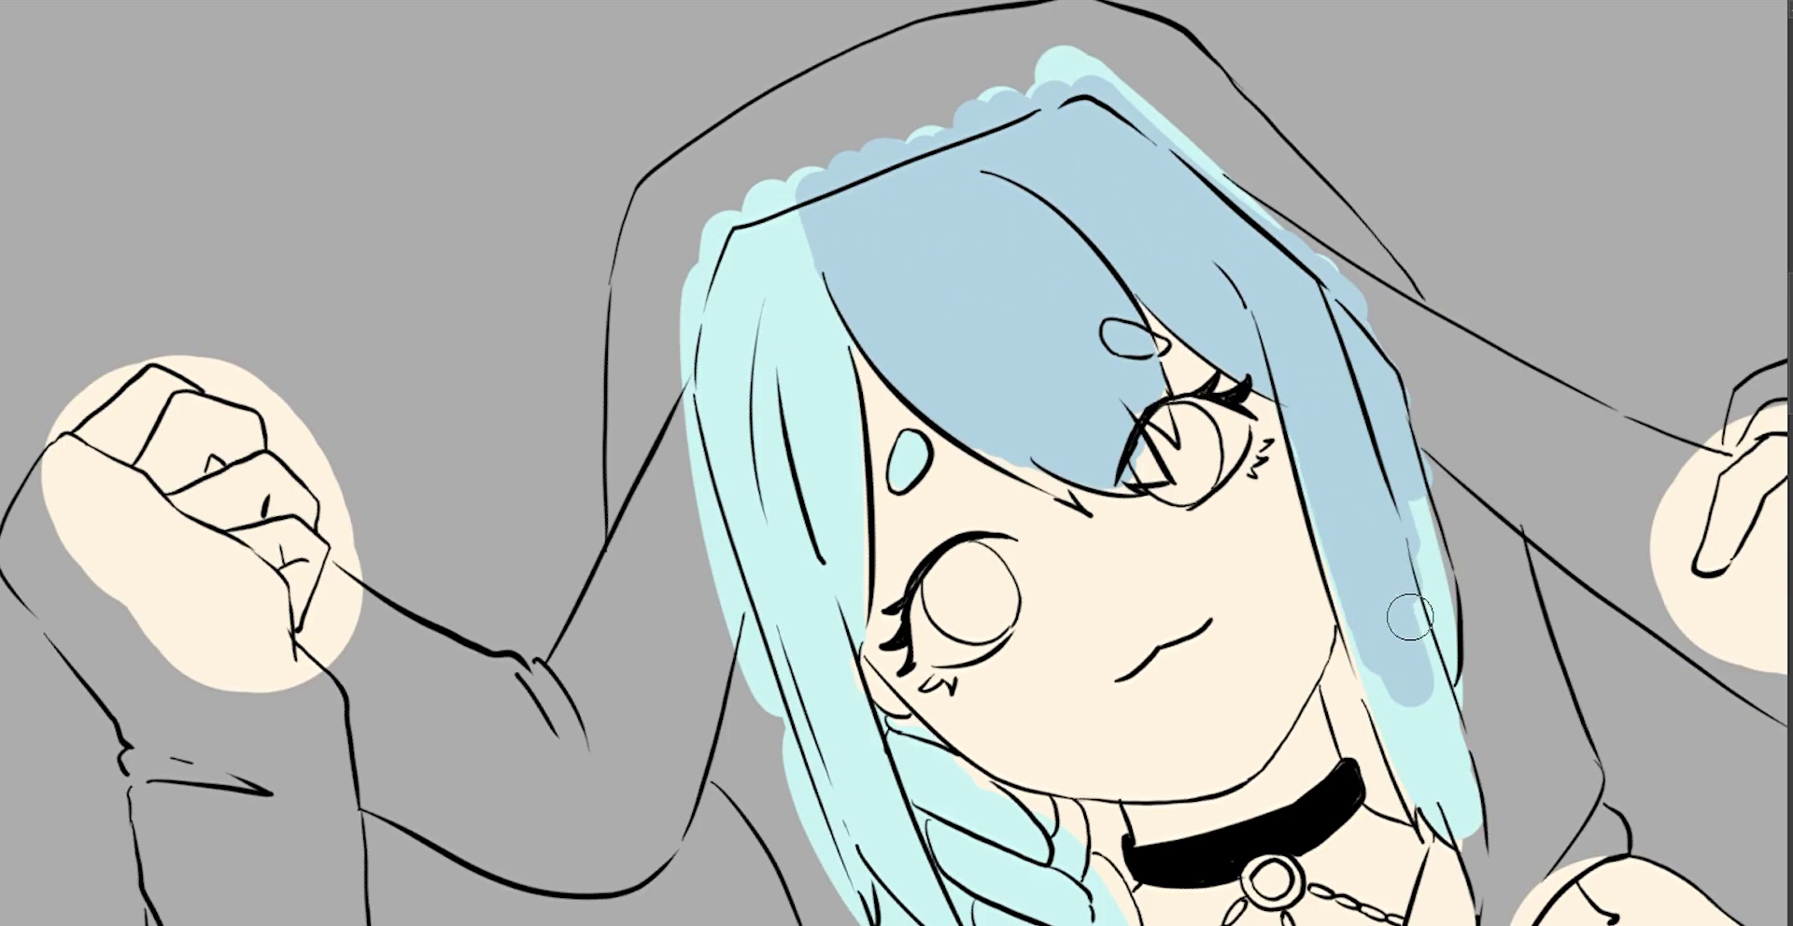
left_click_drag(1317, 373, 1373, 490)
mouse_move(1214, 271)
left_mouse_down()
mouse_move(1120, 518)
mouse_move(1036, 644)
left_mouse_up()
left_click_drag(1073, 401, 934, 747)
left_click_drag(1027, 606, 971, 738)
mouse_move(1092, 429)
left_mouse_down()
mouse_move(1041, 575)
mouse_move(1083, 747)
left_mouse_up()
Paint the braid darker blue from its strands down to the tip.
left_click_drag(1102, 560, 1176, 710)
mouse_move(1177, 654)
left_mouse_down()
mouse_move(1055, 897)
mouse_move(1167, 734)
mouse_move(1216, 313)
left_mouse_up()
left_click_drag(1214, 448, 1148, 616)
left_click_drag(1093, 514, 1148, 681)
mouse_move(1120, 598)
left_mouse_down()
mouse_move(1143, 677)
mouse_move(1142, 632)
left_mouse_up()
mouse_move(1074, 924)
left_mouse_down()
mouse_move(1139, 766)
mouse_move(1195, 924)
mouse_move(1157, 747)
left_mouse_up()
left_click_drag(1233, 575, 1214, 724)
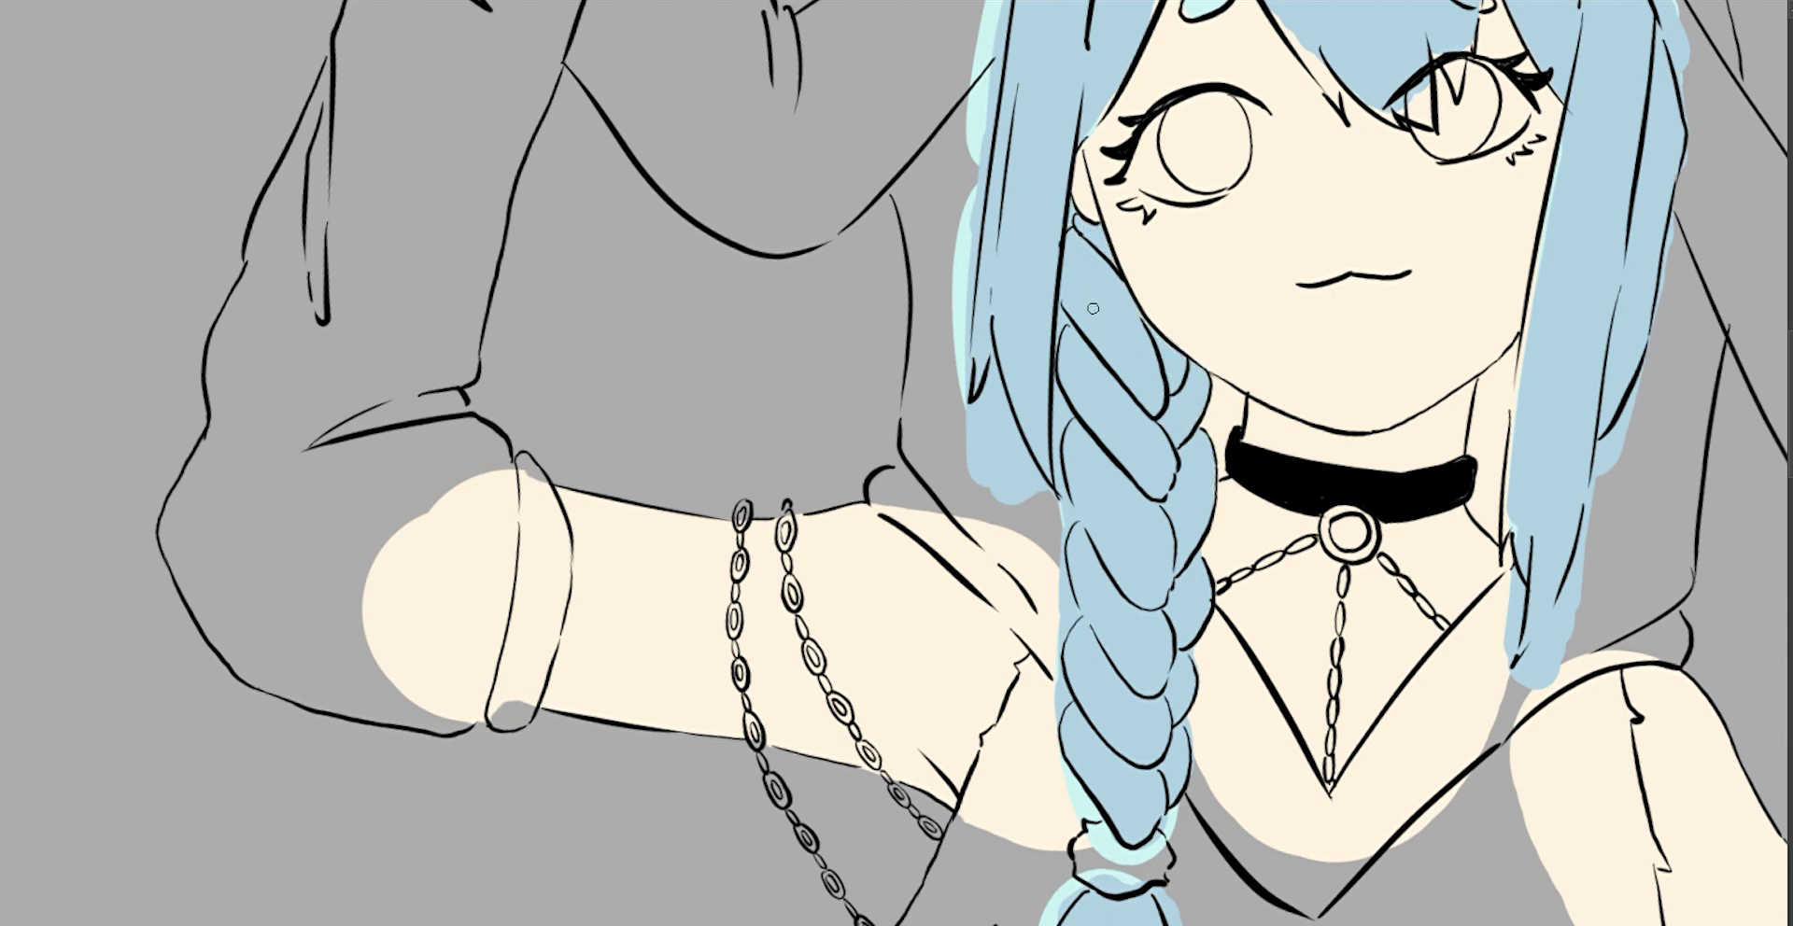
Rotate and pan the canvas to bring the head, torso and chains into view.
left_click_drag(1092, 308, 988, 498)
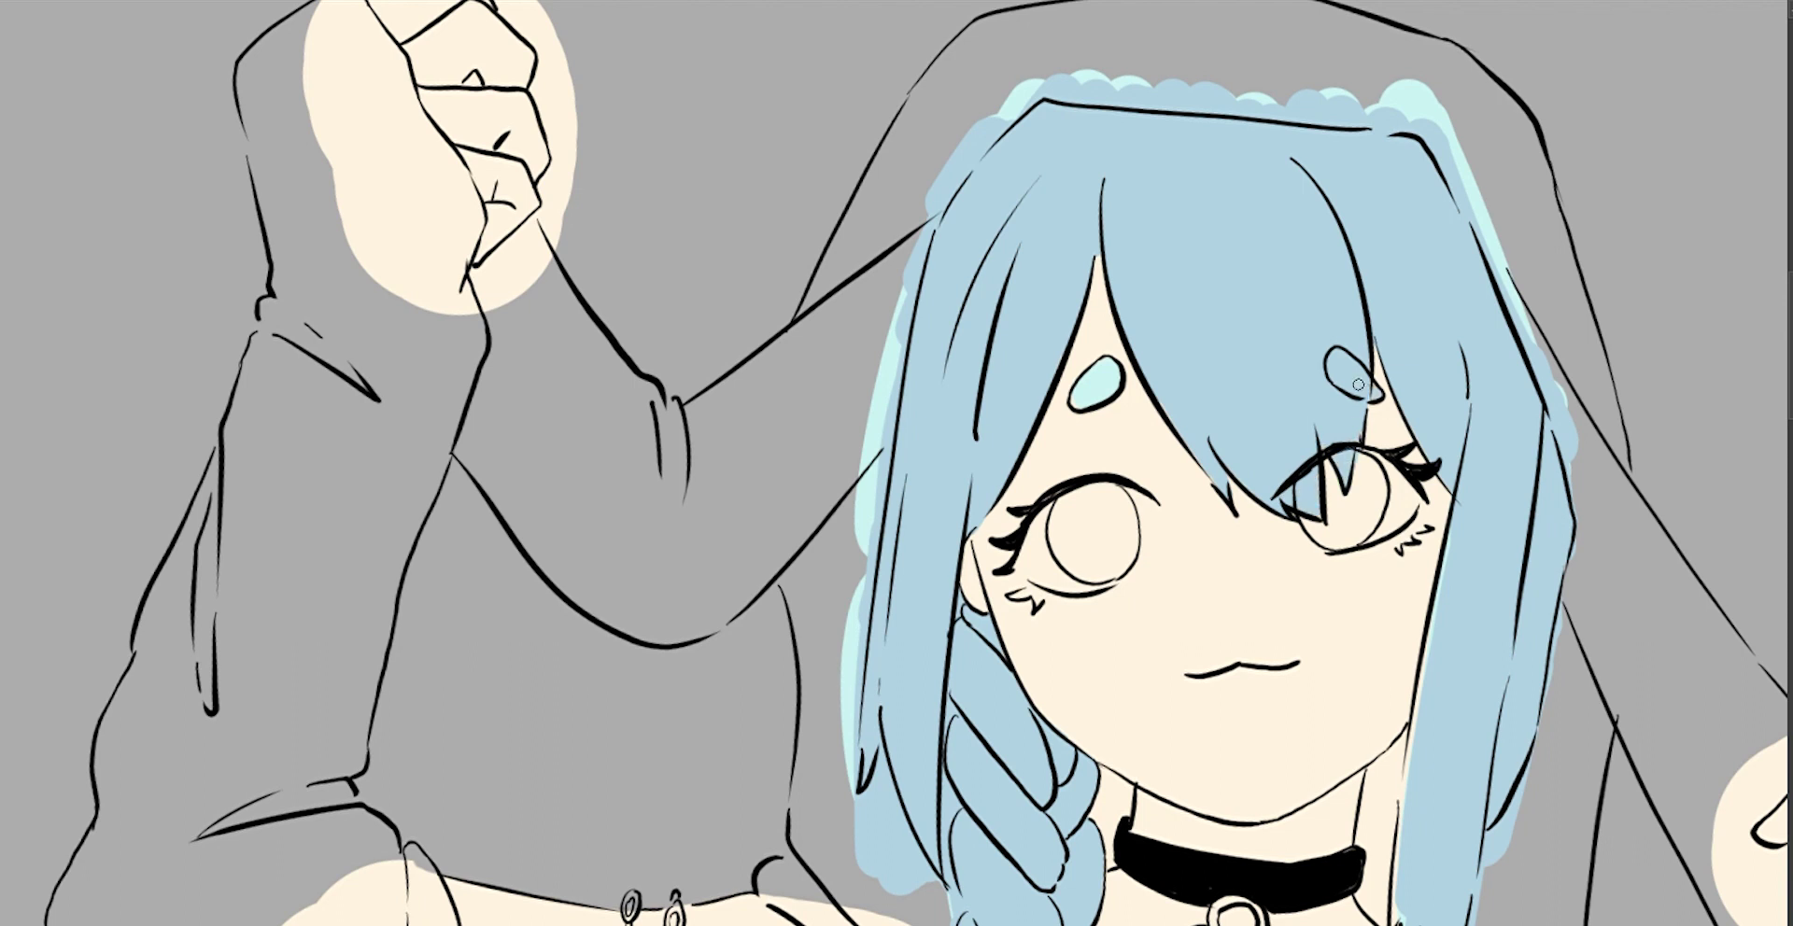
left_click_drag(1357, 384, 1389, 231)
left_click_drag(1466, 435, 1422, 324)
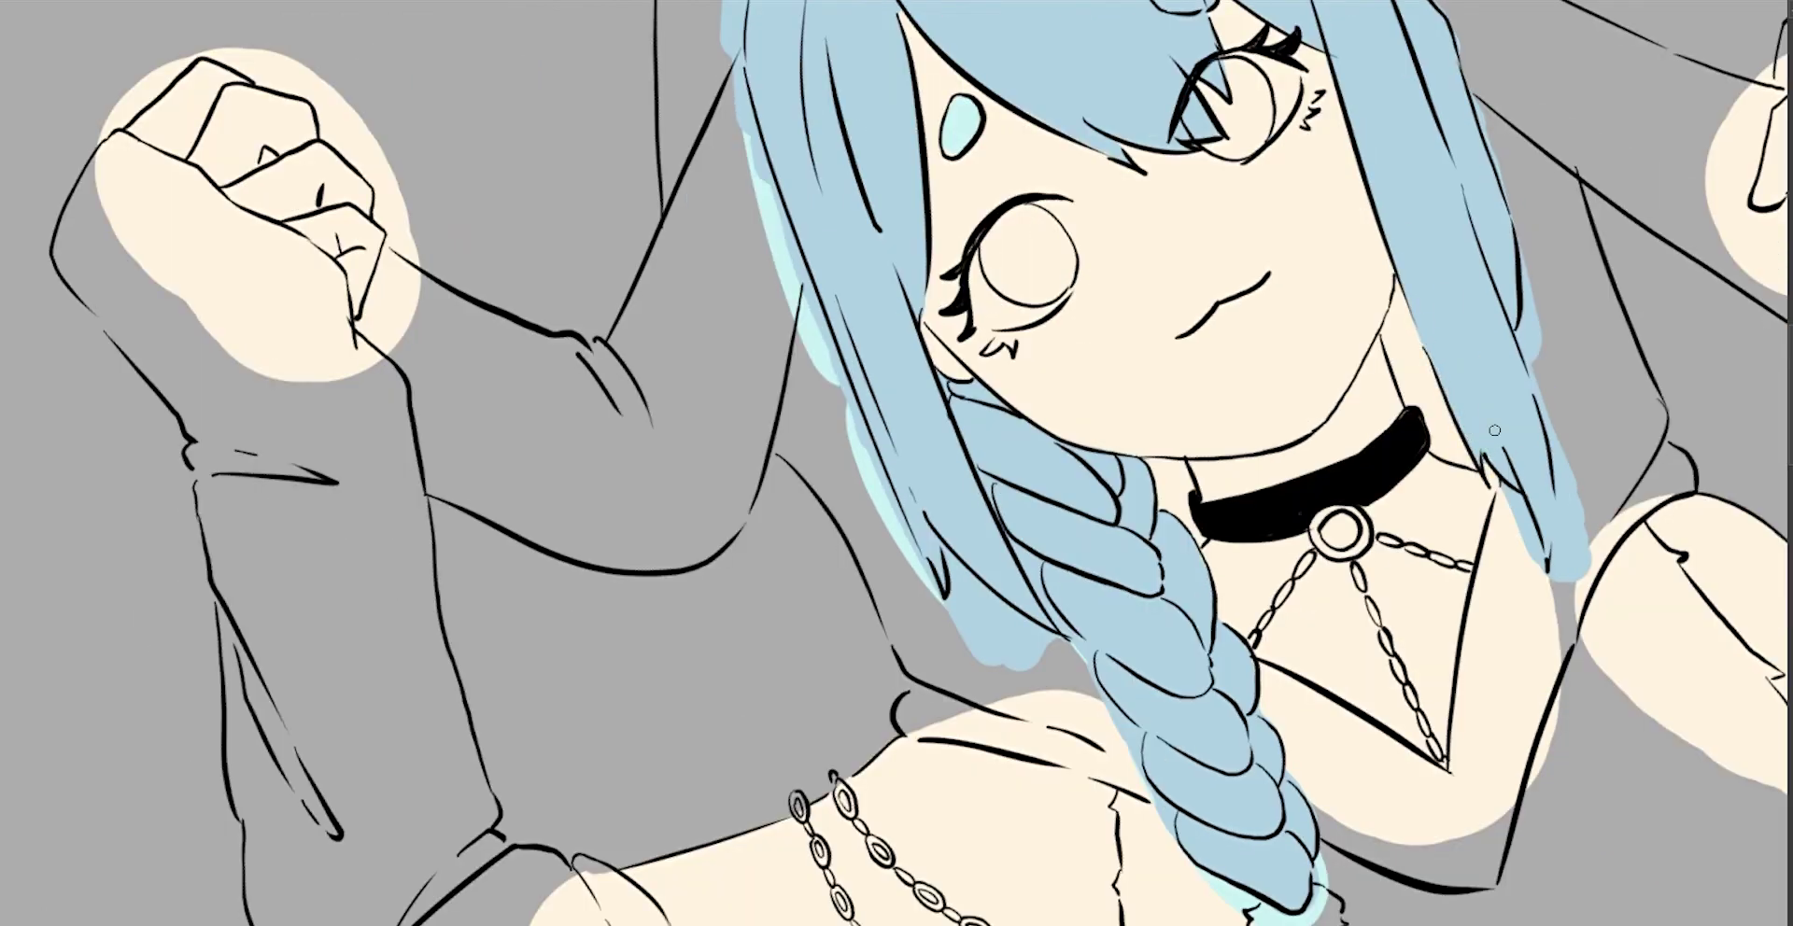
mouse_move(1494, 430)
left_mouse_down()
mouse_move(1054, 348)
mouse_move(1397, 331)
mouse_move(1326, 464)
mouse_move(1306, 428)
left_mouse_up()
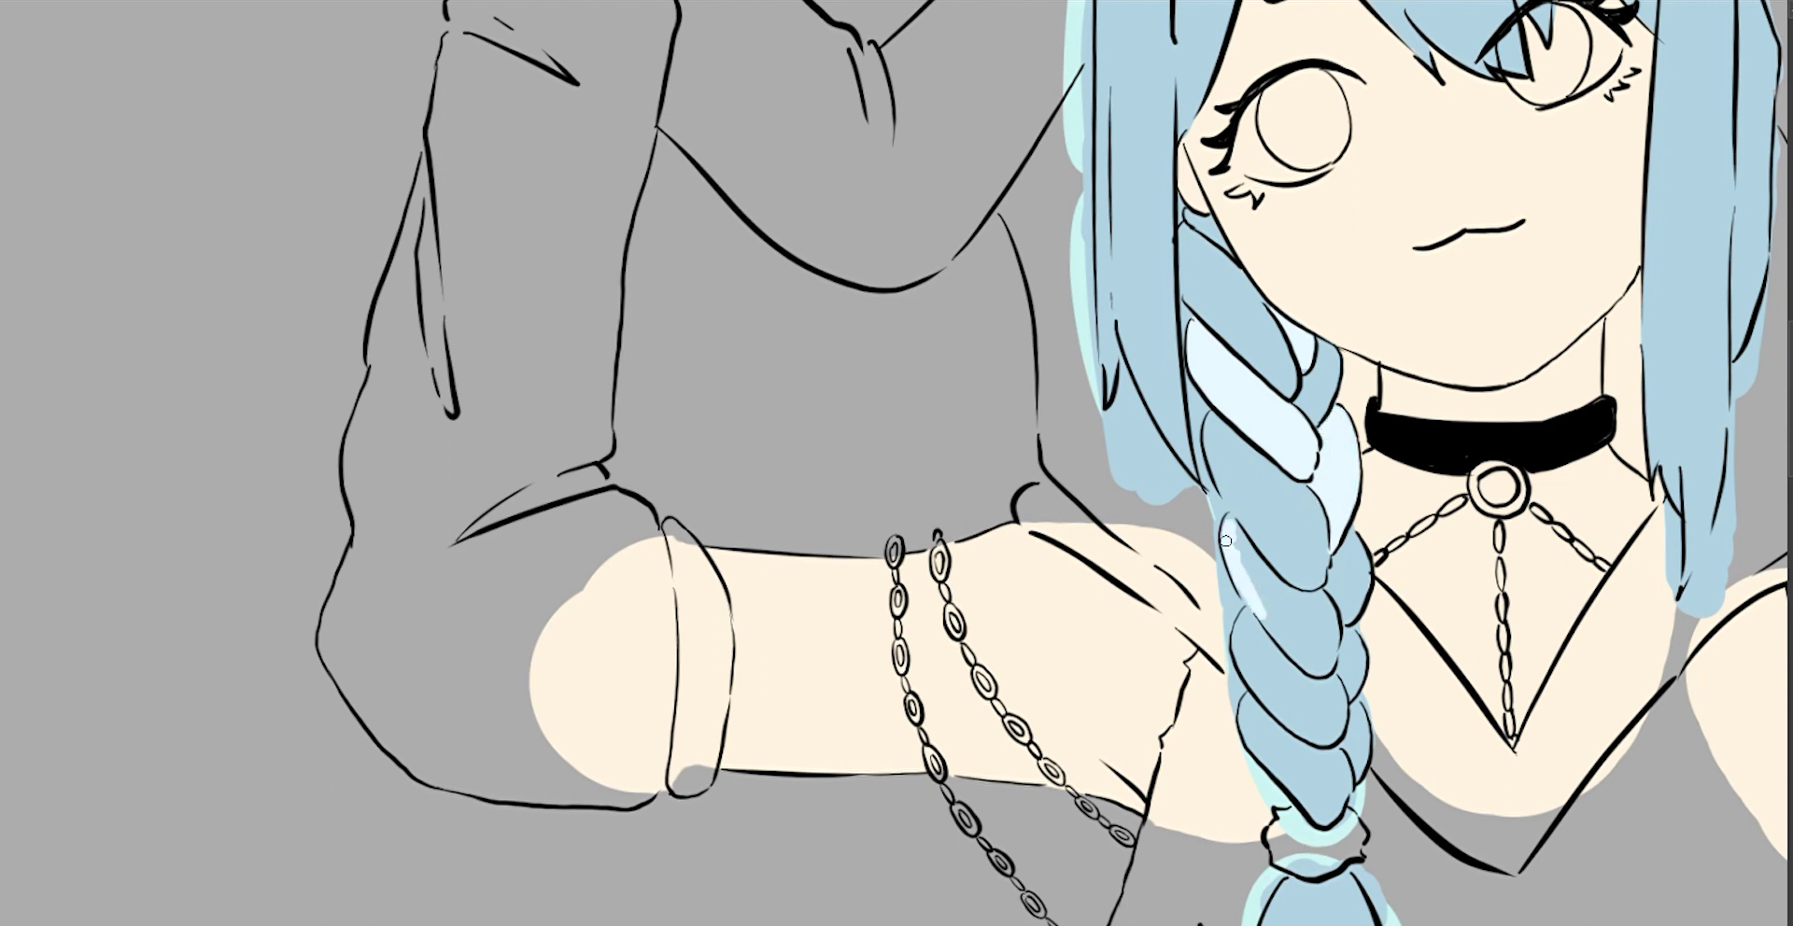
left_click_drag(1333, 652, 1315, 548)
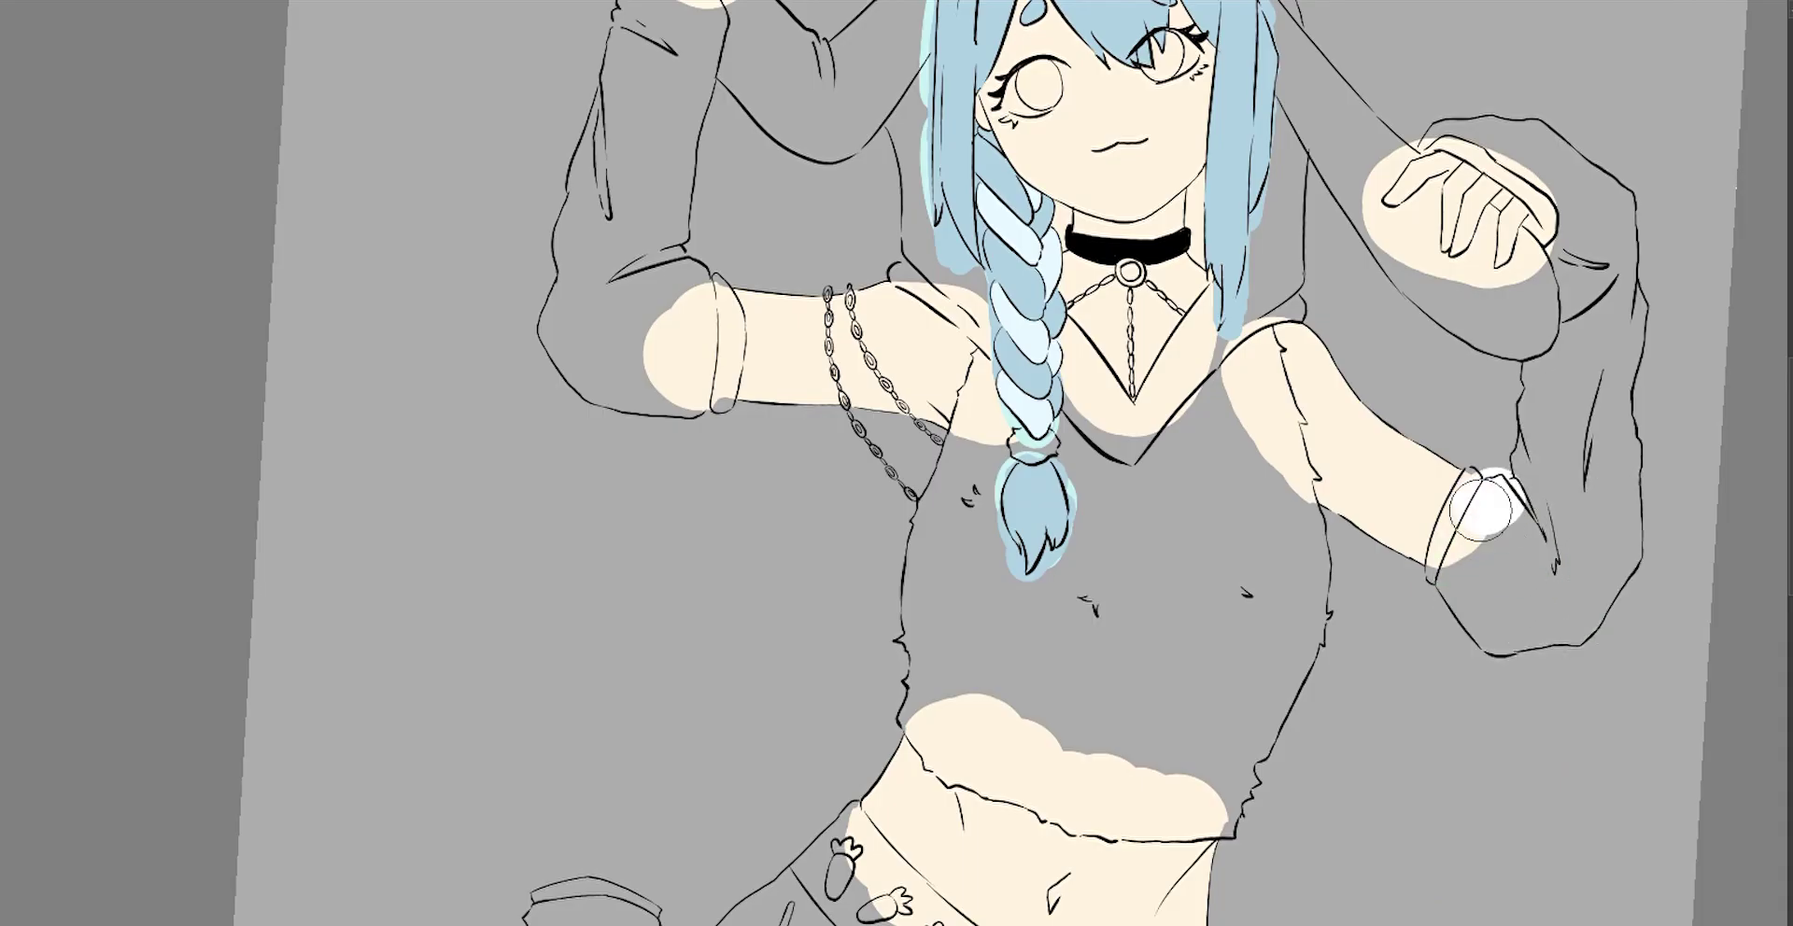
Paint the raised right sleeve and the fuzzy crop top white.
mouse_move(1480, 505)
left_mouse_down()
mouse_move(1578, 588)
mouse_move(1587, 262)
mouse_move(1607, 297)
mouse_move(1531, 155)
left_mouse_up()
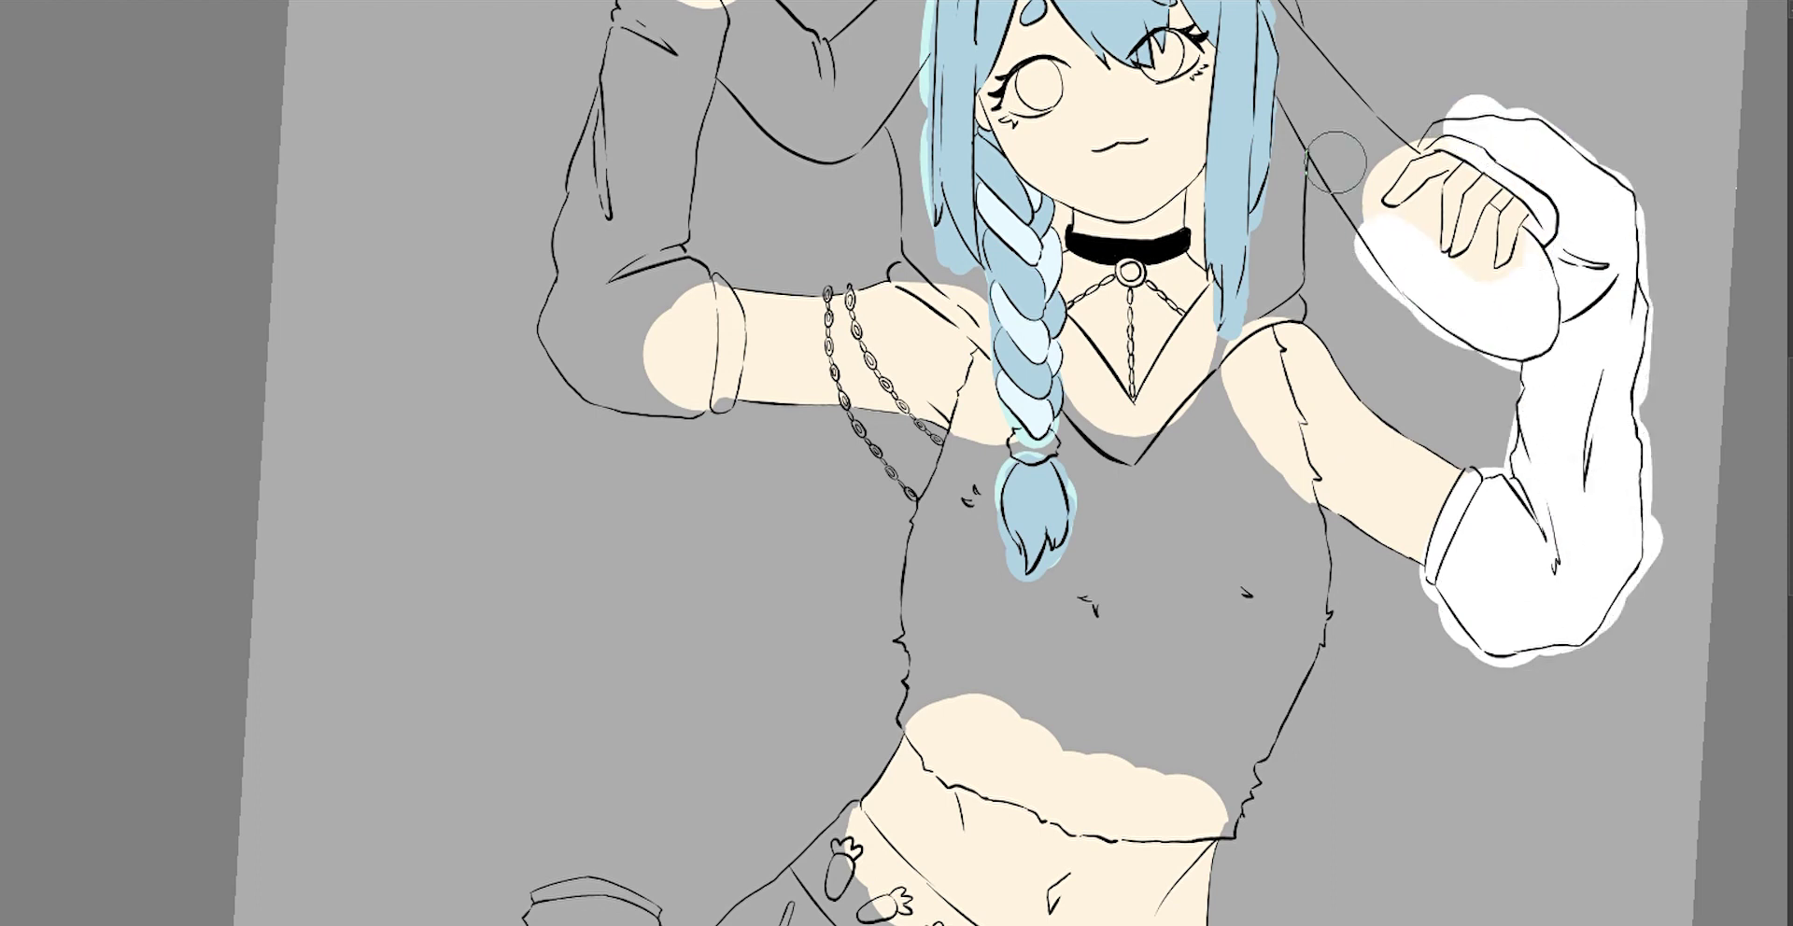
left_click_drag(1091, 651, 1107, 455)
mouse_move(943, 495)
left_mouse_down()
mouse_move(934, 560)
mouse_move(981, 380)
mouse_move(1073, 592)
mouse_move(1127, 521)
mouse_move(1133, 428)
mouse_move(1280, 461)
mouse_move(1216, 364)
mouse_move(1108, 395)
mouse_move(1273, 264)
mouse_move(1196, 214)
left_mouse_up()
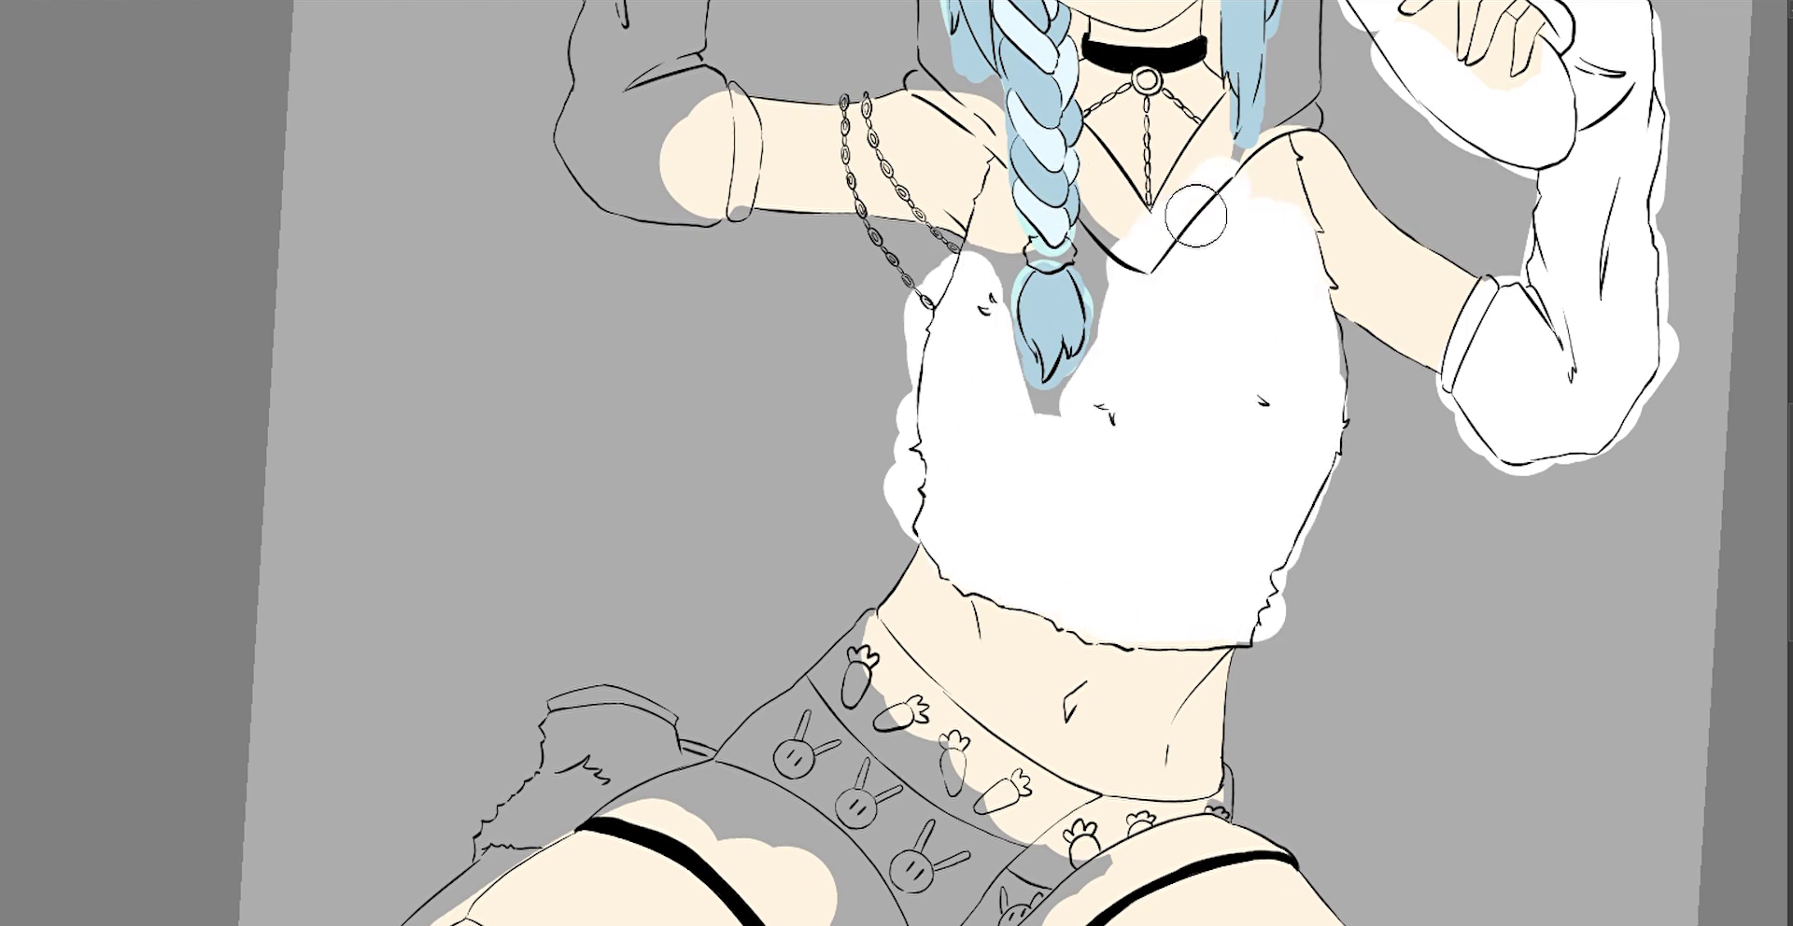
scroll(1307, 425, "down", 5)
scroll(1360, 453, "up", 8)
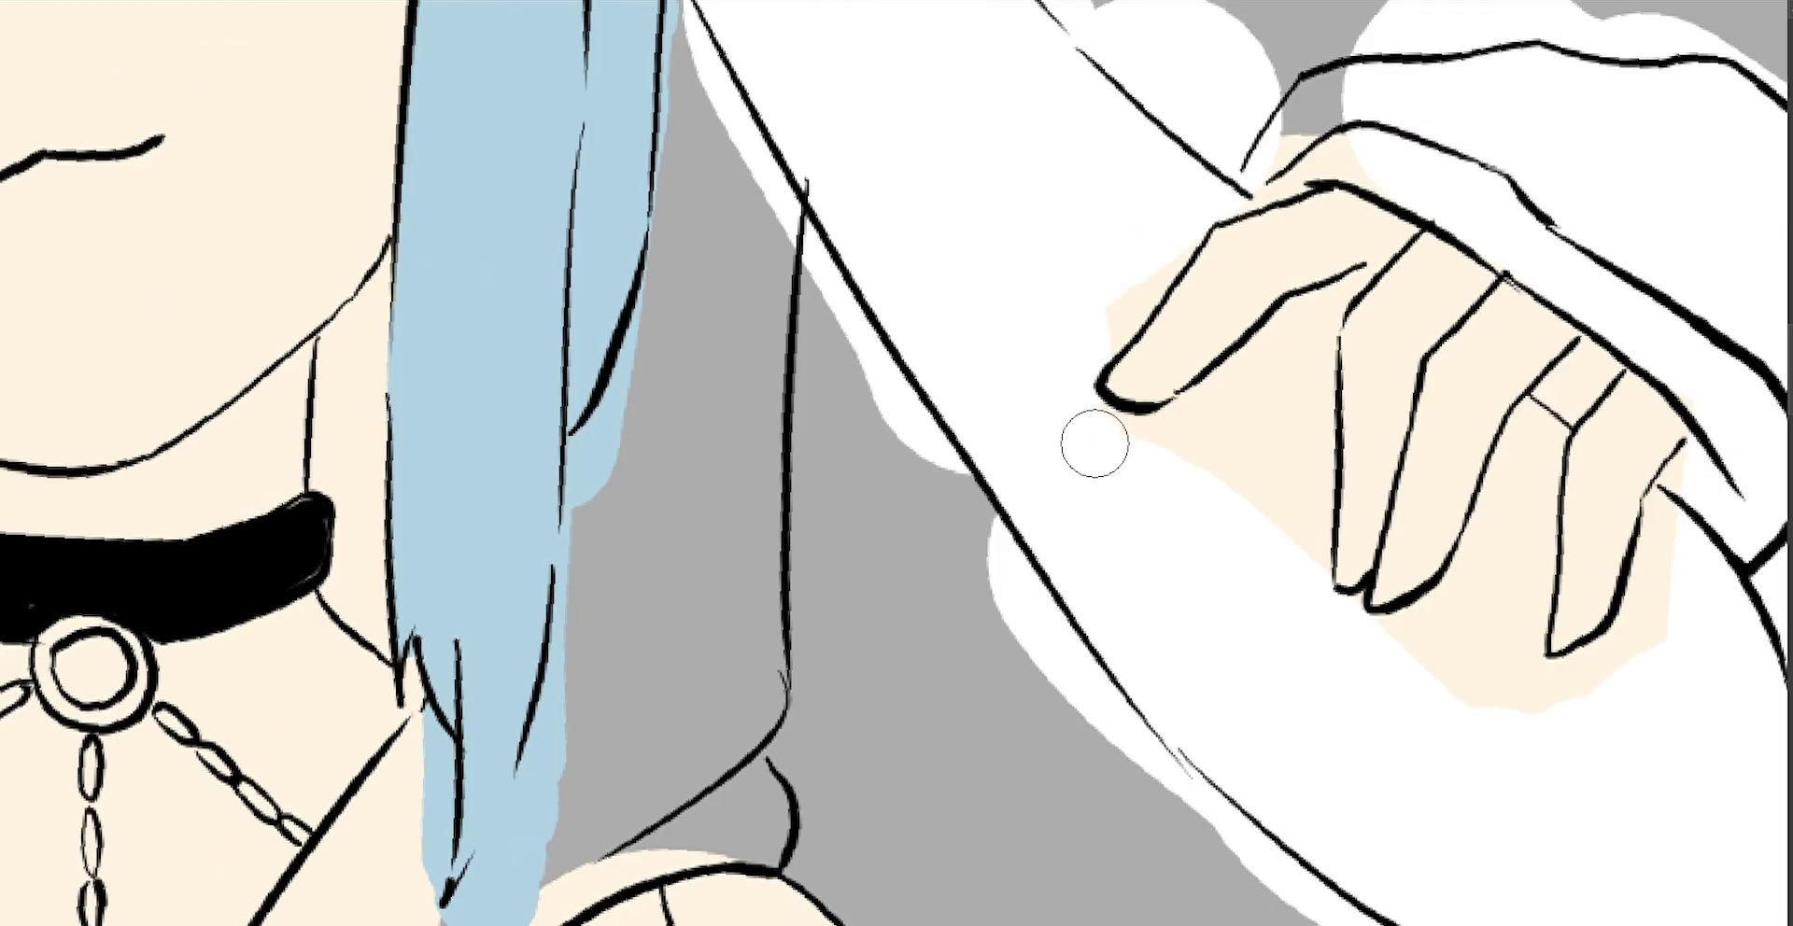
Cover the skin overflow below and between the fingers and beside the index fingertip with white.
mouse_move(1294, 357)
left_mouse_down()
mouse_move(1336, 625)
mouse_move(1504, 560)
mouse_move(1325, 669)
mouse_move(1468, 501)
left_mouse_up()
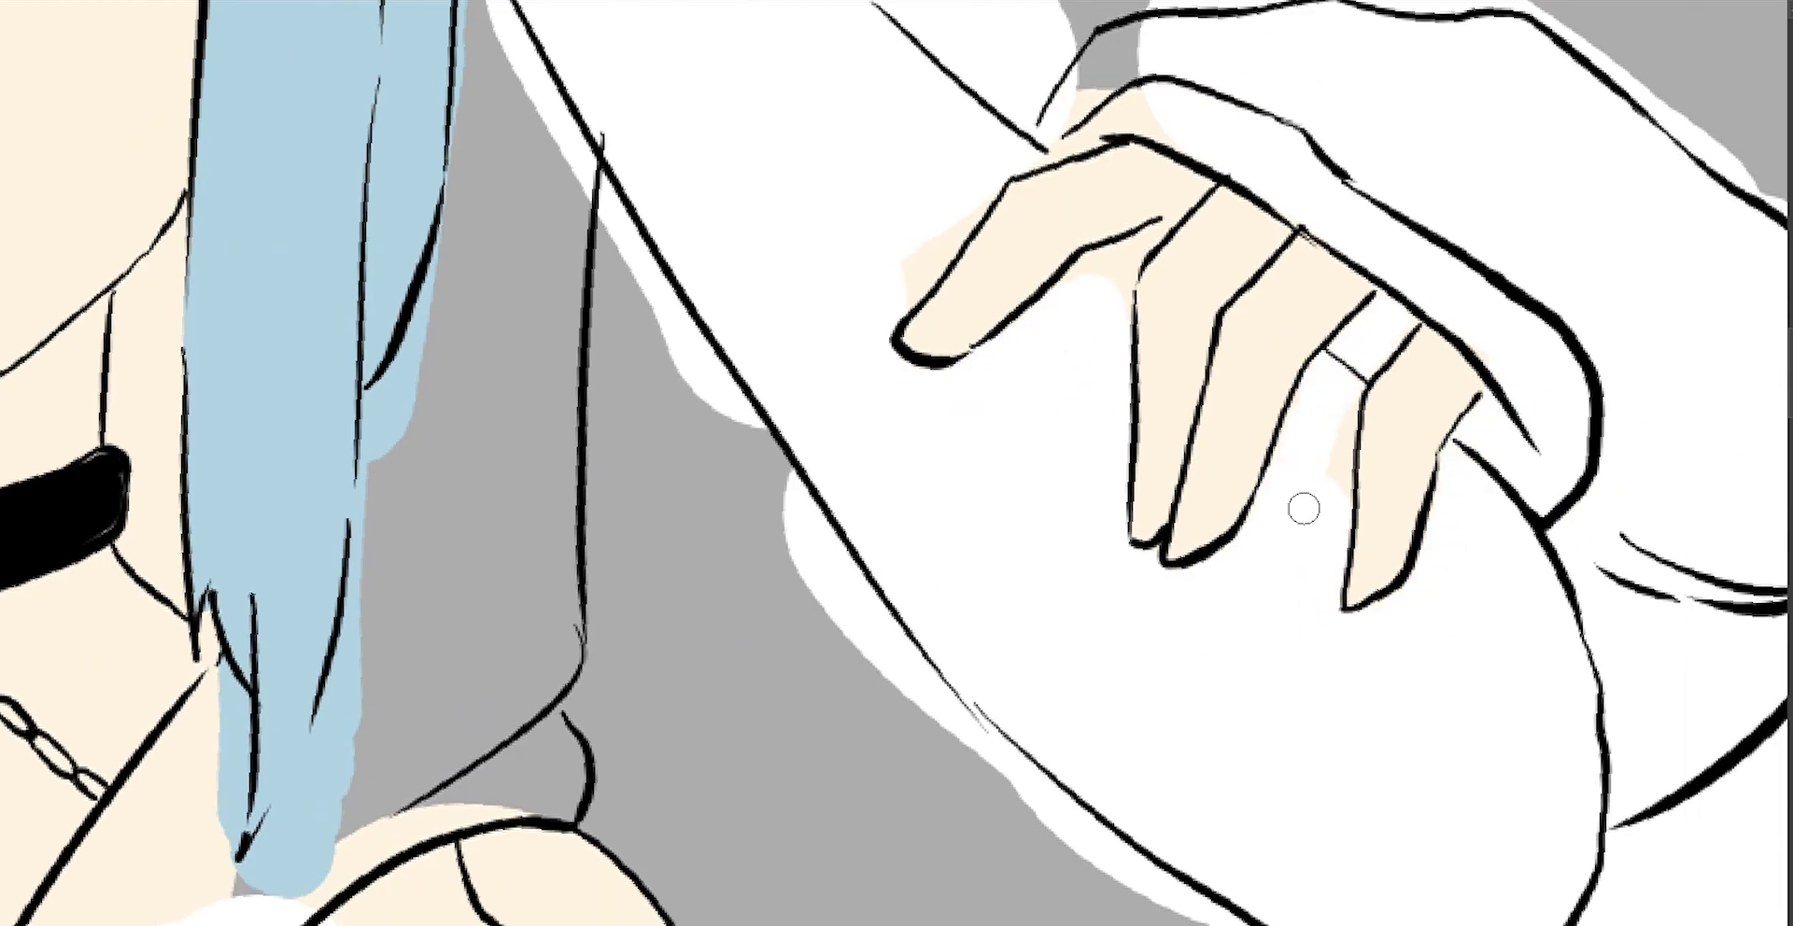
left_click_drag(1304, 508, 1344, 411)
scroll(1107, 460, "up", 3)
scroll(1118, 461, "up", 2)
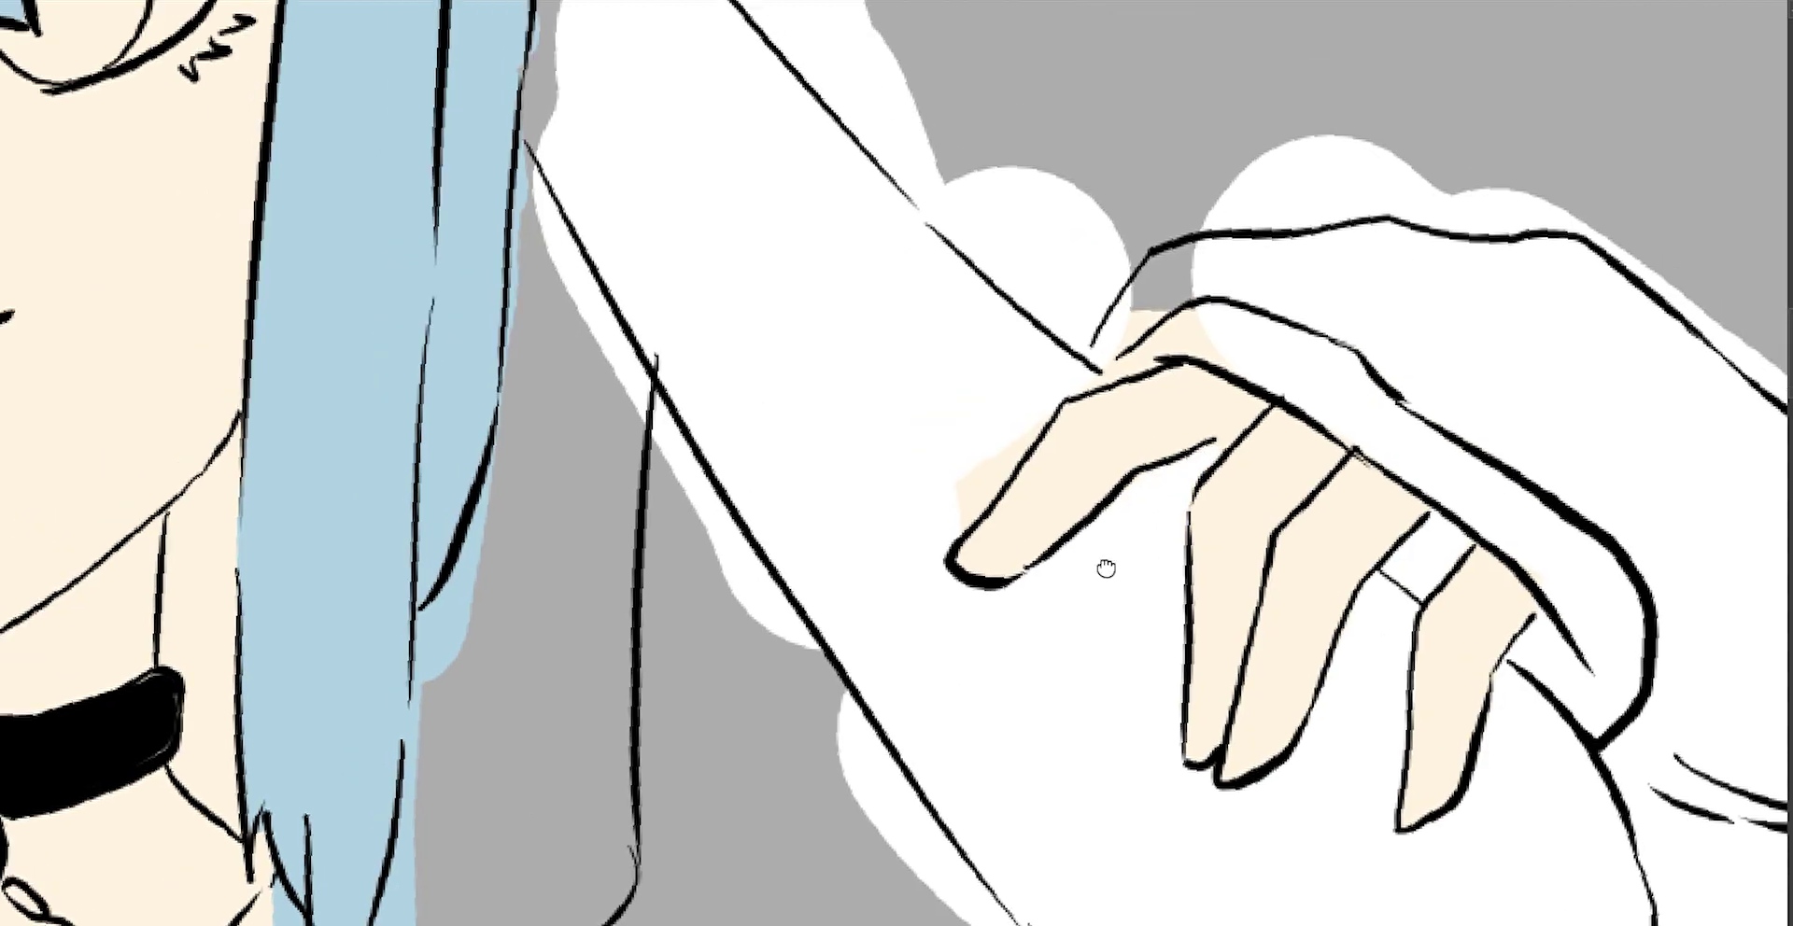
left_click_drag(1036, 509, 971, 563)
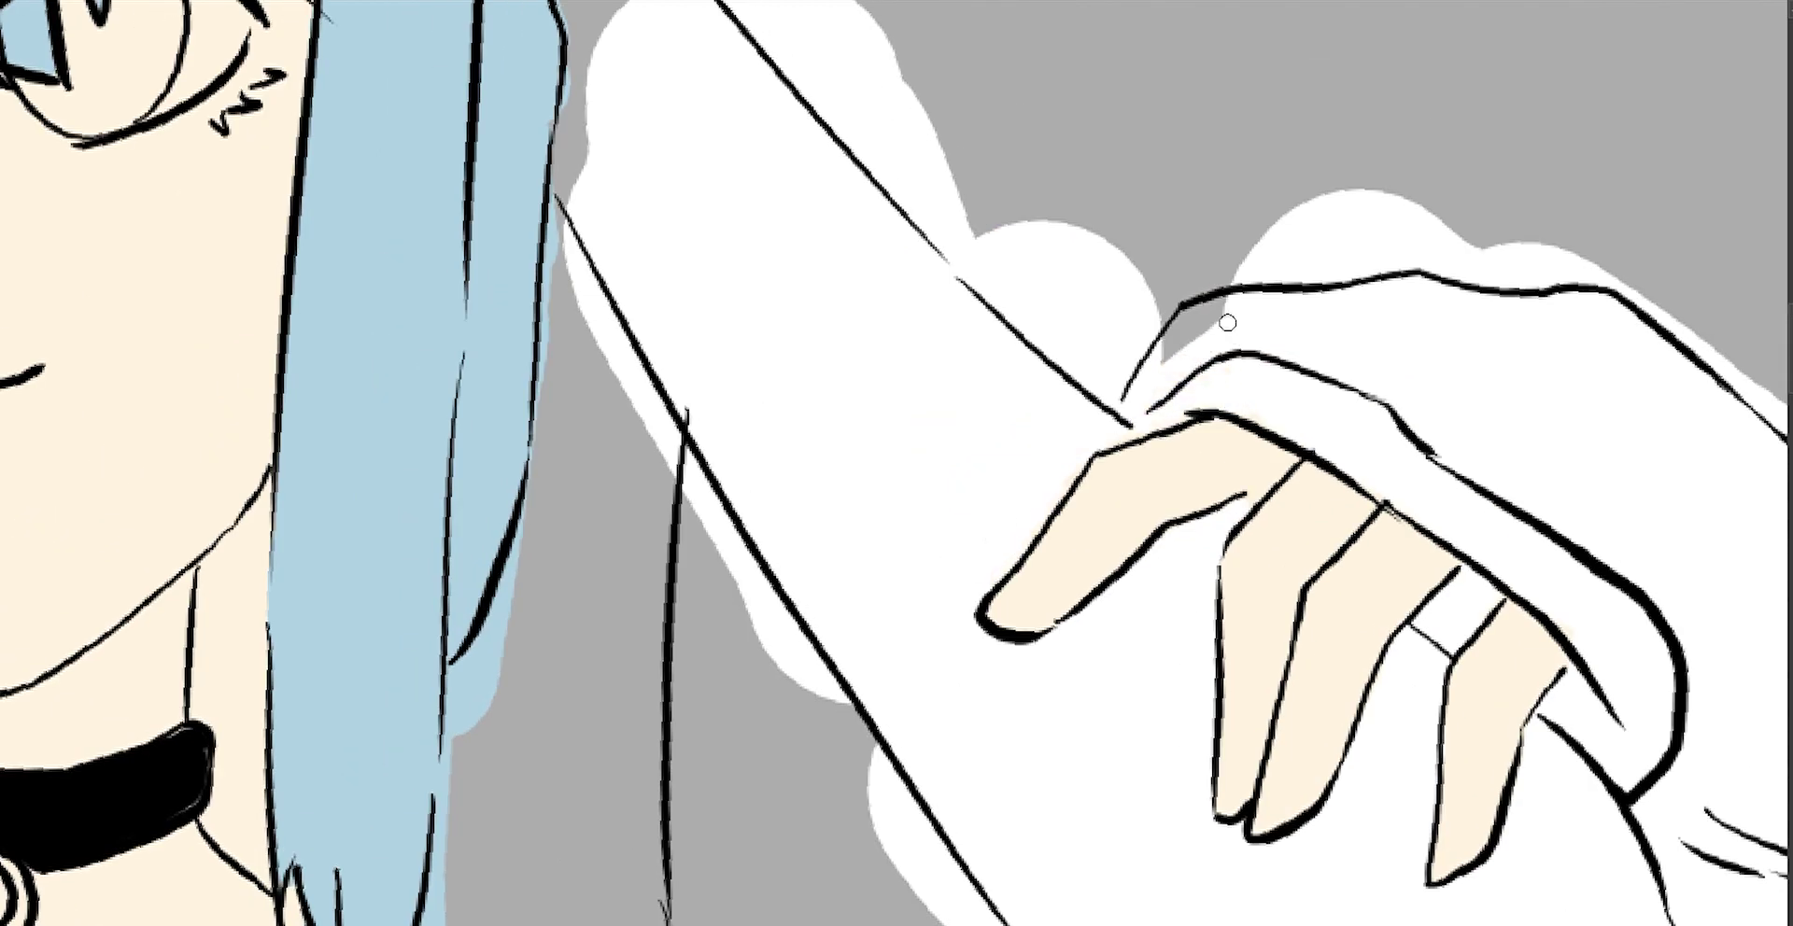
Fill the white sleeve gaps along the hair's edge and down the sleeve edge.
mouse_move(1227, 323)
left_mouse_down()
mouse_move(1404, 400)
mouse_move(1578, 574)
left_mouse_up()
mouse_move(943, 392)
left_mouse_down()
mouse_move(953, 472)
mouse_move(989, 159)
left_mouse_up()
scroll(989, 159, "up", 5)
mouse_move(962, 280)
left_mouse_down()
mouse_move(980, 466)
mouse_move(951, 261)
mouse_move(1065, 376)
mouse_move(1226, 601)
left_mouse_up()
mouse_move(1074, 448)
left_mouse_down()
mouse_move(950, 608)
mouse_move(1047, 590)
mouse_move(1129, 512)
mouse_move(1129, 388)
mouse_move(1256, 249)
mouse_move(1228, 576)
mouse_move(829, 305)
mouse_move(752, 425)
mouse_move(805, 241)
mouse_move(688, 332)
mouse_move(480, 644)
mouse_move(1228, 360)
left_mouse_up()
mouse_move(756, 150)
left_mouse_down()
mouse_move(817, 116)
mouse_move(536, 336)
mouse_move(405, 620)
mouse_move(652, 300)
mouse_move(573, 379)
mouse_move(653, 516)
mouse_move(768, 620)
mouse_move(960, 665)
left_mouse_up()
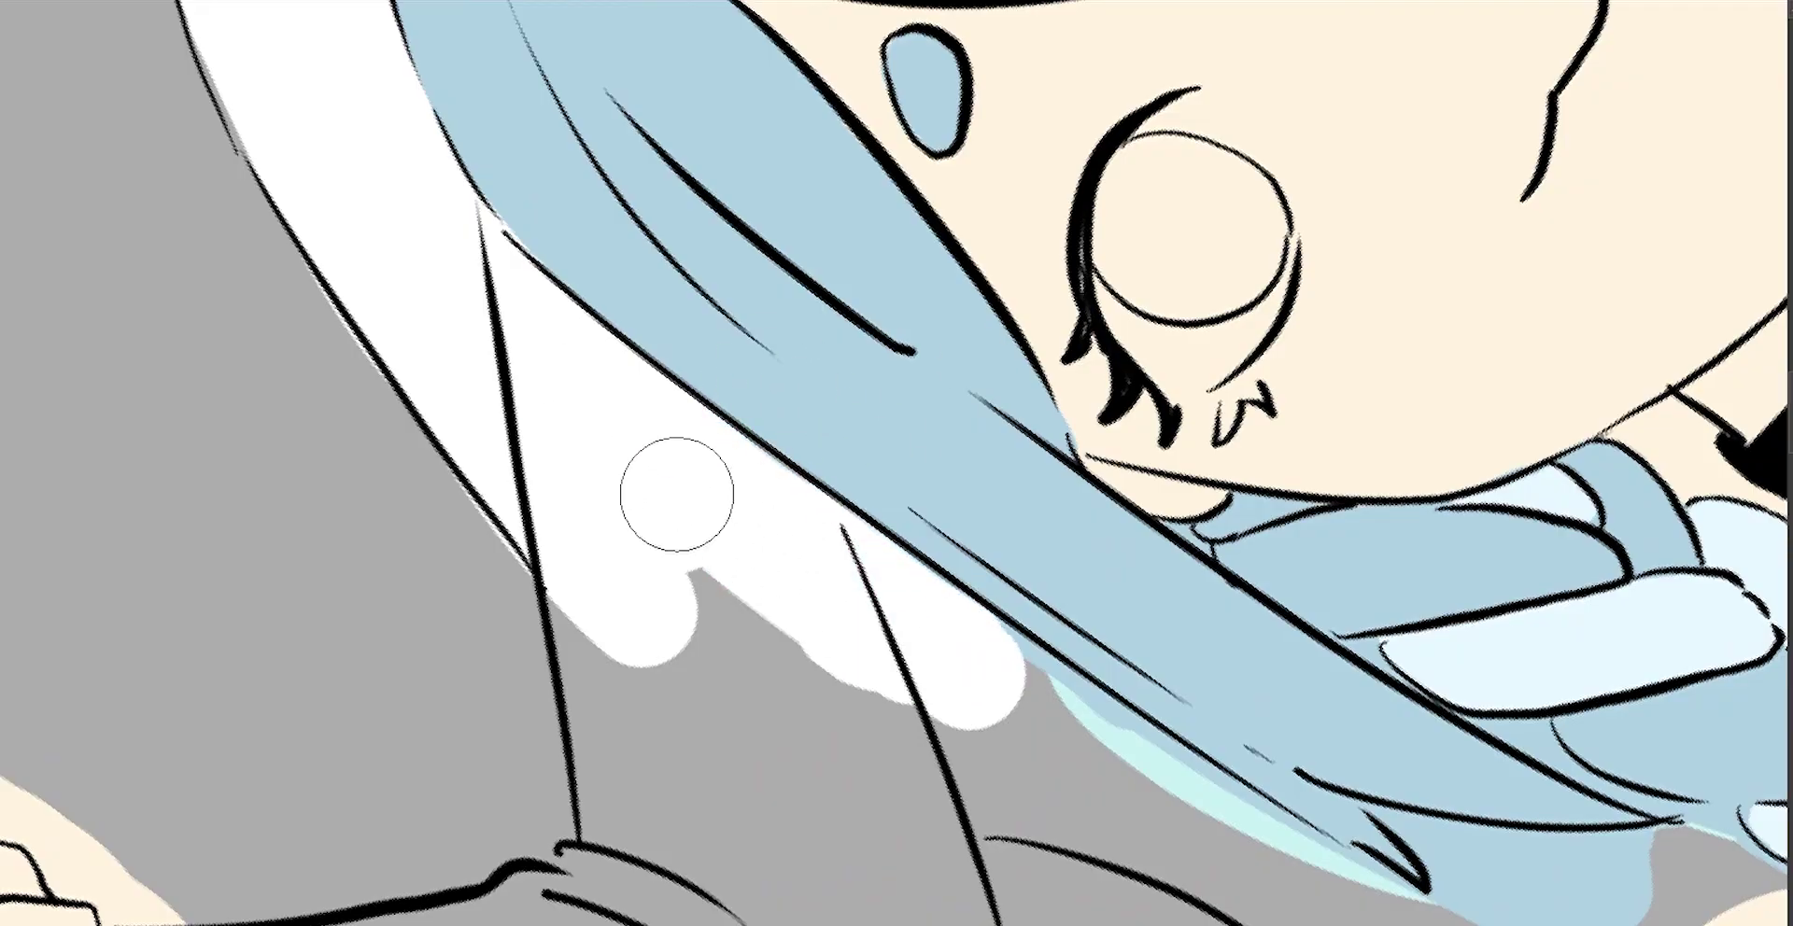
Paint white along the hood brim, over the grey below the cuff and near the fingers.
mouse_move(677, 493)
left_mouse_down()
mouse_move(1036, 712)
mouse_move(832, 744)
mouse_move(972, 464)
mouse_move(1126, 367)
mouse_move(809, 660)
mouse_move(808, 504)
mouse_move(452, 187)
mouse_move(482, 629)
mouse_move(660, 352)
mouse_move(480, 400)
mouse_move(704, 339)
mouse_move(667, 300)
mouse_move(788, 292)
mouse_move(327, 320)
mouse_move(380, 300)
mouse_move(609, 547)
mouse_move(620, 388)
mouse_move(725, 473)
mouse_move(724, 793)
left_mouse_up()
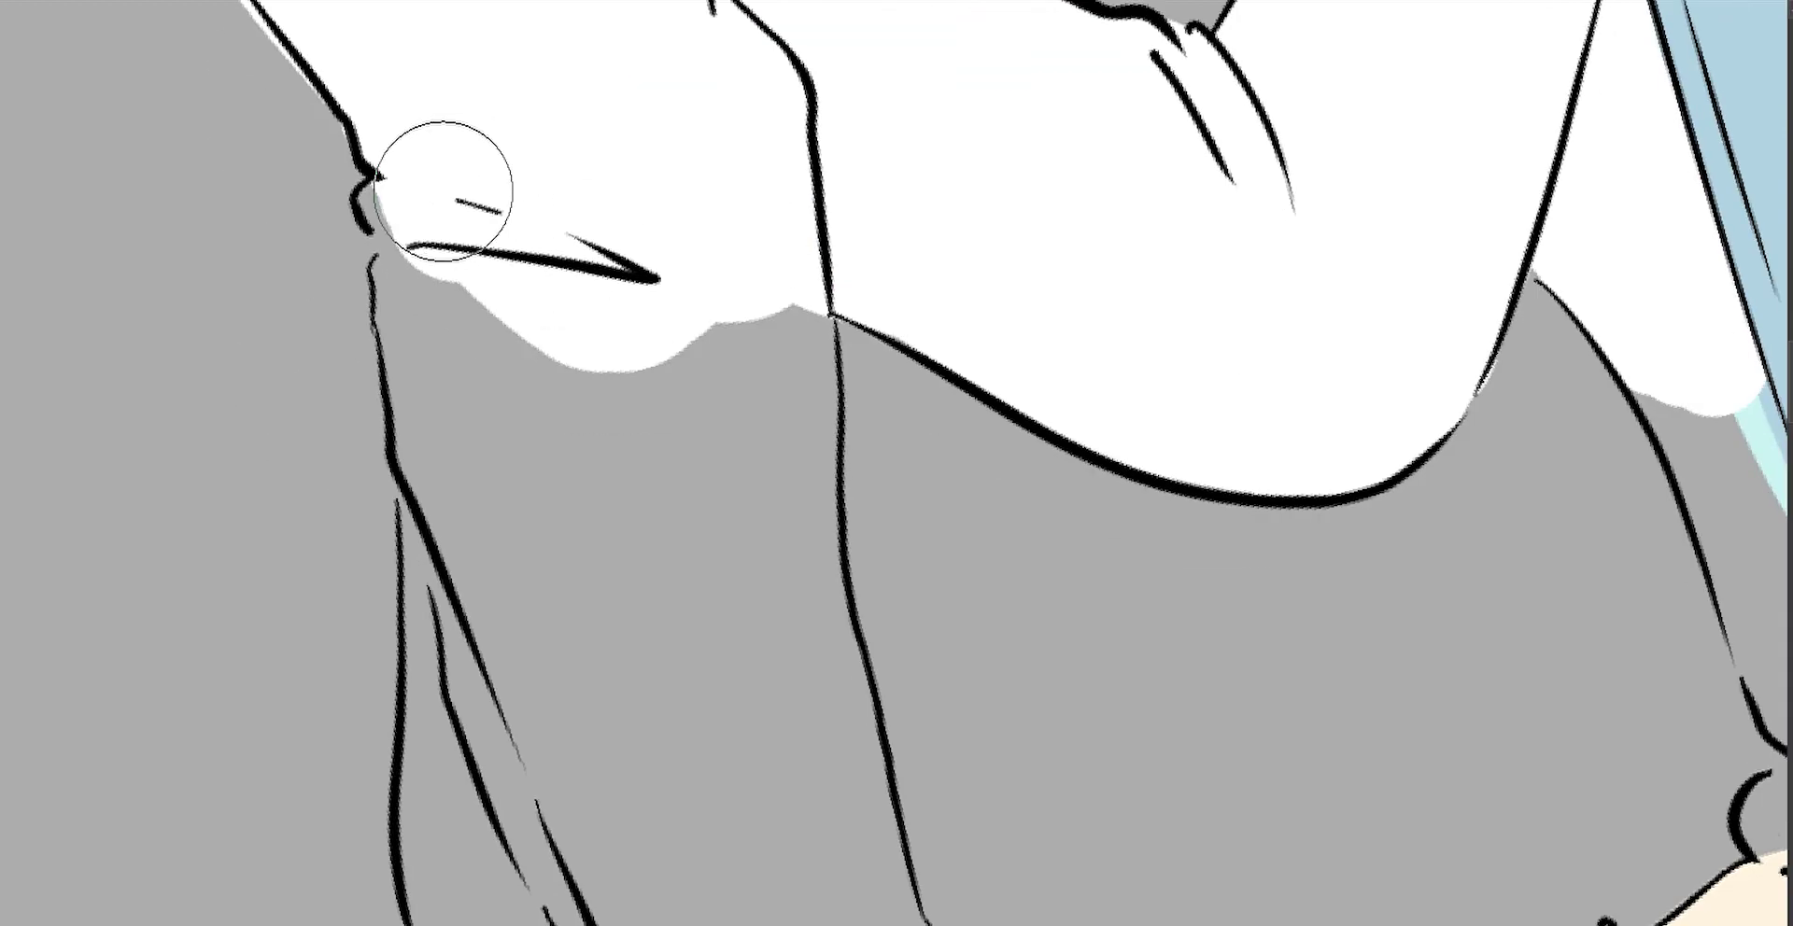
mouse_move(448, 188)
left_mouse_down()
mouse_move(448, 268)
mouse_move(747, 314)
mouse_move(793, 733)
left_mouse_up()
scroll(792, 733, "down", 5)
mouse_move(500, 272)
left_mouse_down()
mouse_move(474, 439)
mouse_move(828, 473)
mouse_move(916, 692)
mouse_move(1084, 732)
mouse_move(1214, 831)
left_mouse_up()
mouse_move(520, 638)
left_mouse_down()
mouse_move(492, 688)
mouse_move(968, 300)
mouse_move(672, 320)
mouse_move(593, 603)
mouse_move(793, 469)
left_mouse_up()
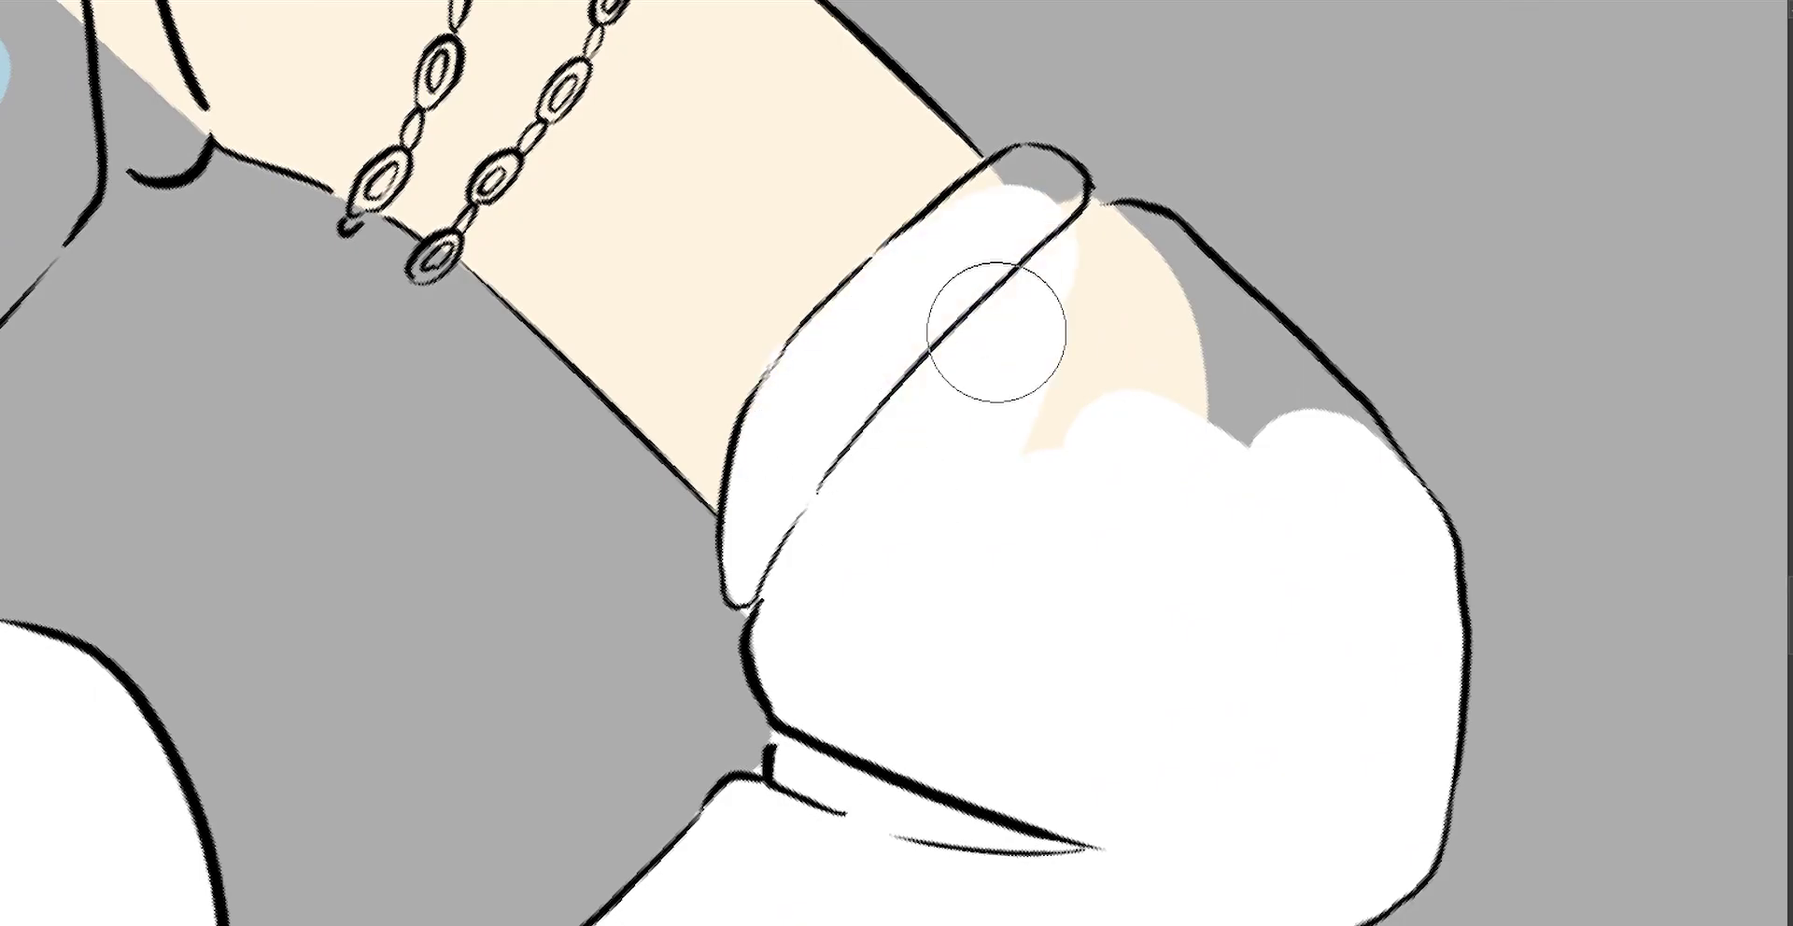
Fill the grey gaps between the fingers, at the cuff, beside the hair, neck and braid with white.
left_click_drag(993, 320, 1342, 502)
left_click_drag(720, 588, 872, 616)
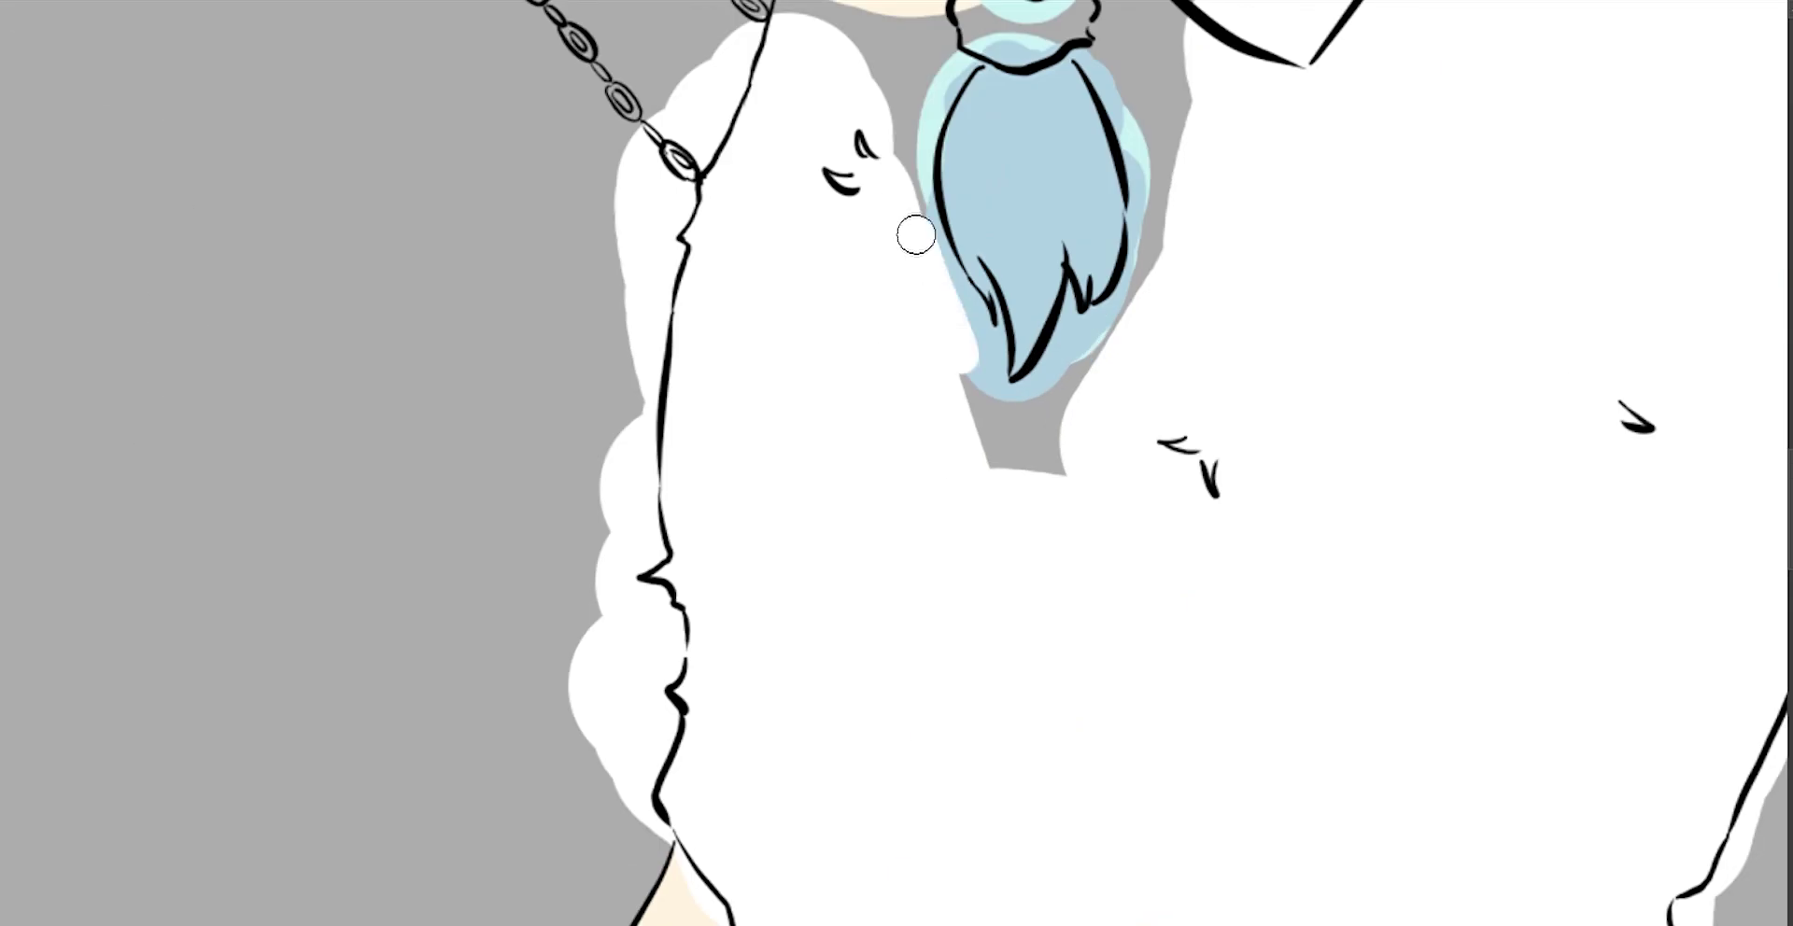
mouse_move(913, 227)
left_mouse_down()
mouse_move(989, 382)
mouse_move(1028, 320)
left_mouse_up()
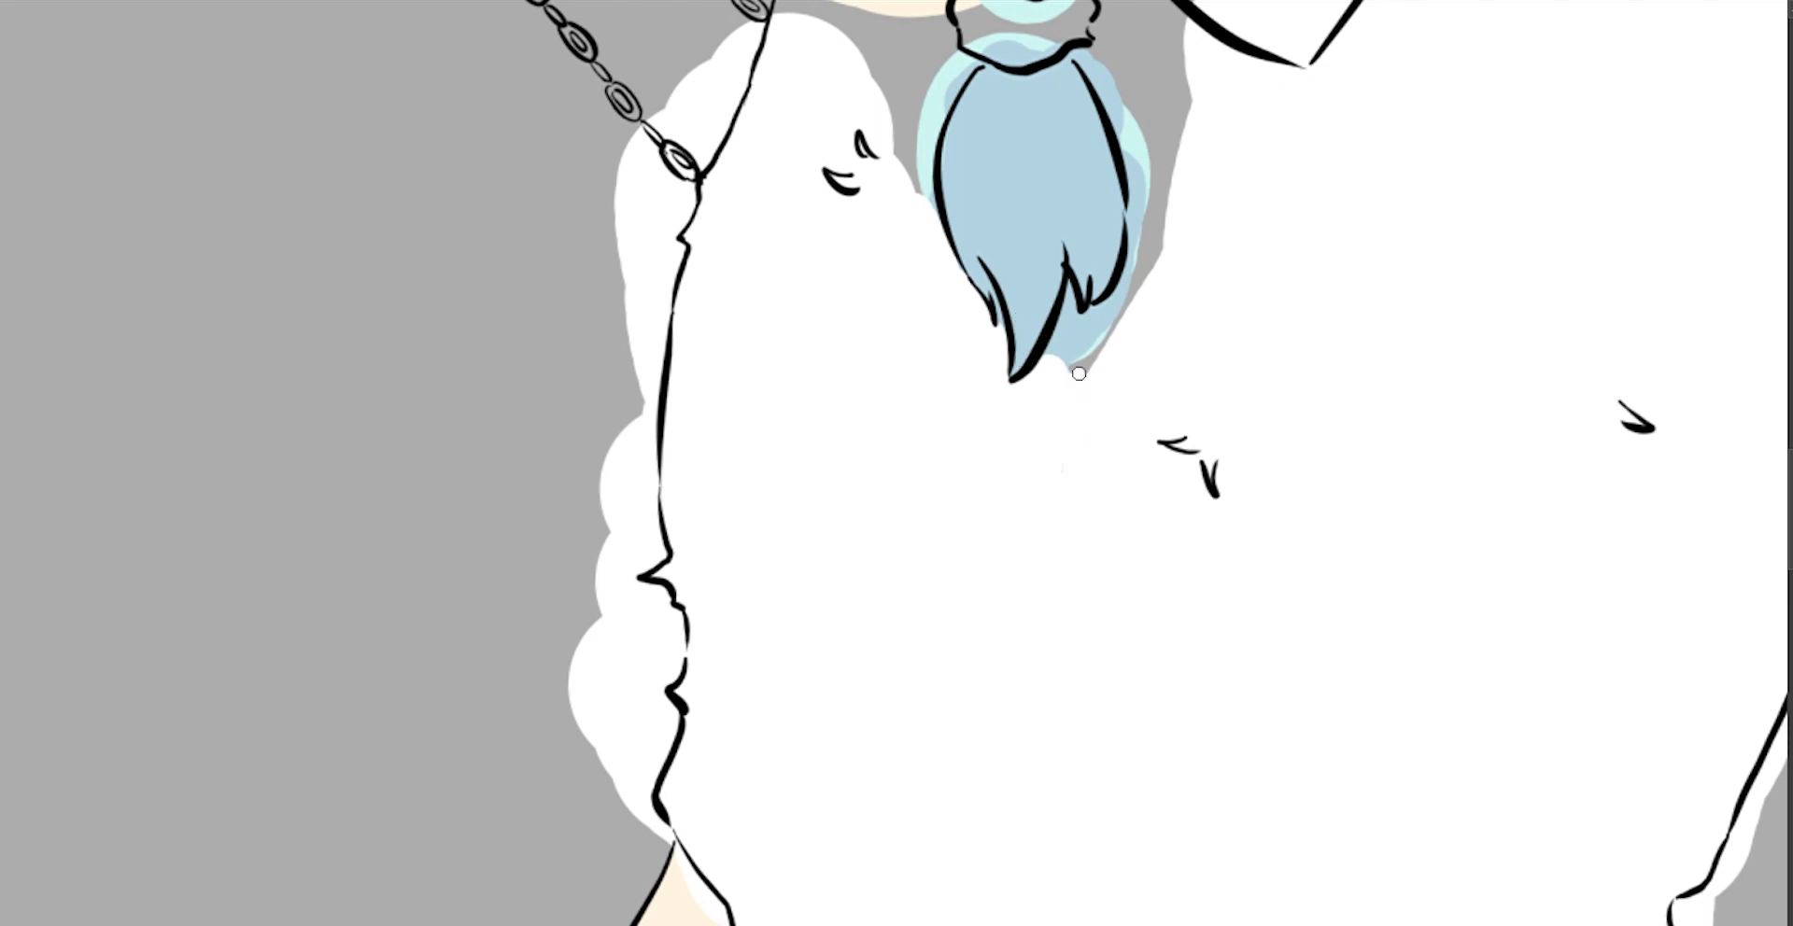
mouse_move(1078, 374)
left_mouse_down()
mouse_move(1157, 257)
mouse_move(1089, 196)
left_mouse_up()
mouse_move(1089, 80)
left_mouse_down()
mouse_move(1036, 206)
mouse_move(1032, 177)
left_mouse_up()
left_click_drag(1064, 233, 1053, 175)
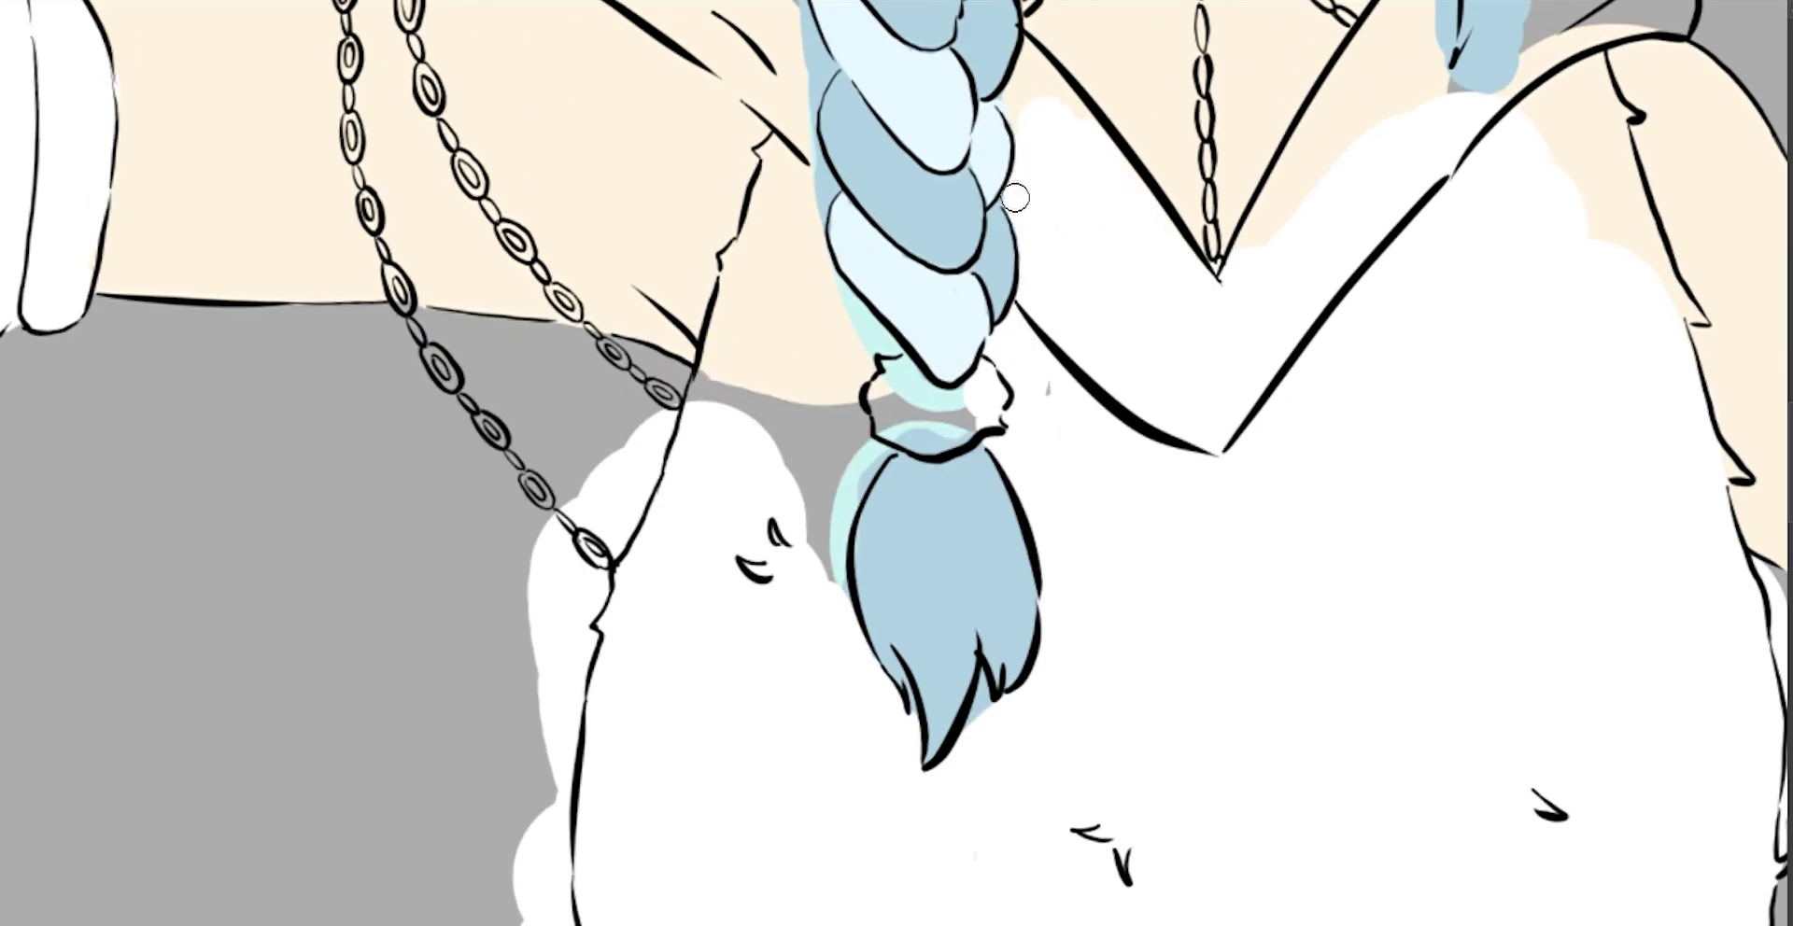
Paint the hair-tie band and fluffy white fur beside the braid, covering the stray blue blob.
mouse_move(880, 383)
left_mouse_down()
mouse_move(967, 426)
mouse_move(849, 495)
mouse_move(840, 579)
mouse_move(888, 411)
mouse_move(797, 440)
mouse_move(861, 376)
left_mouse_up()
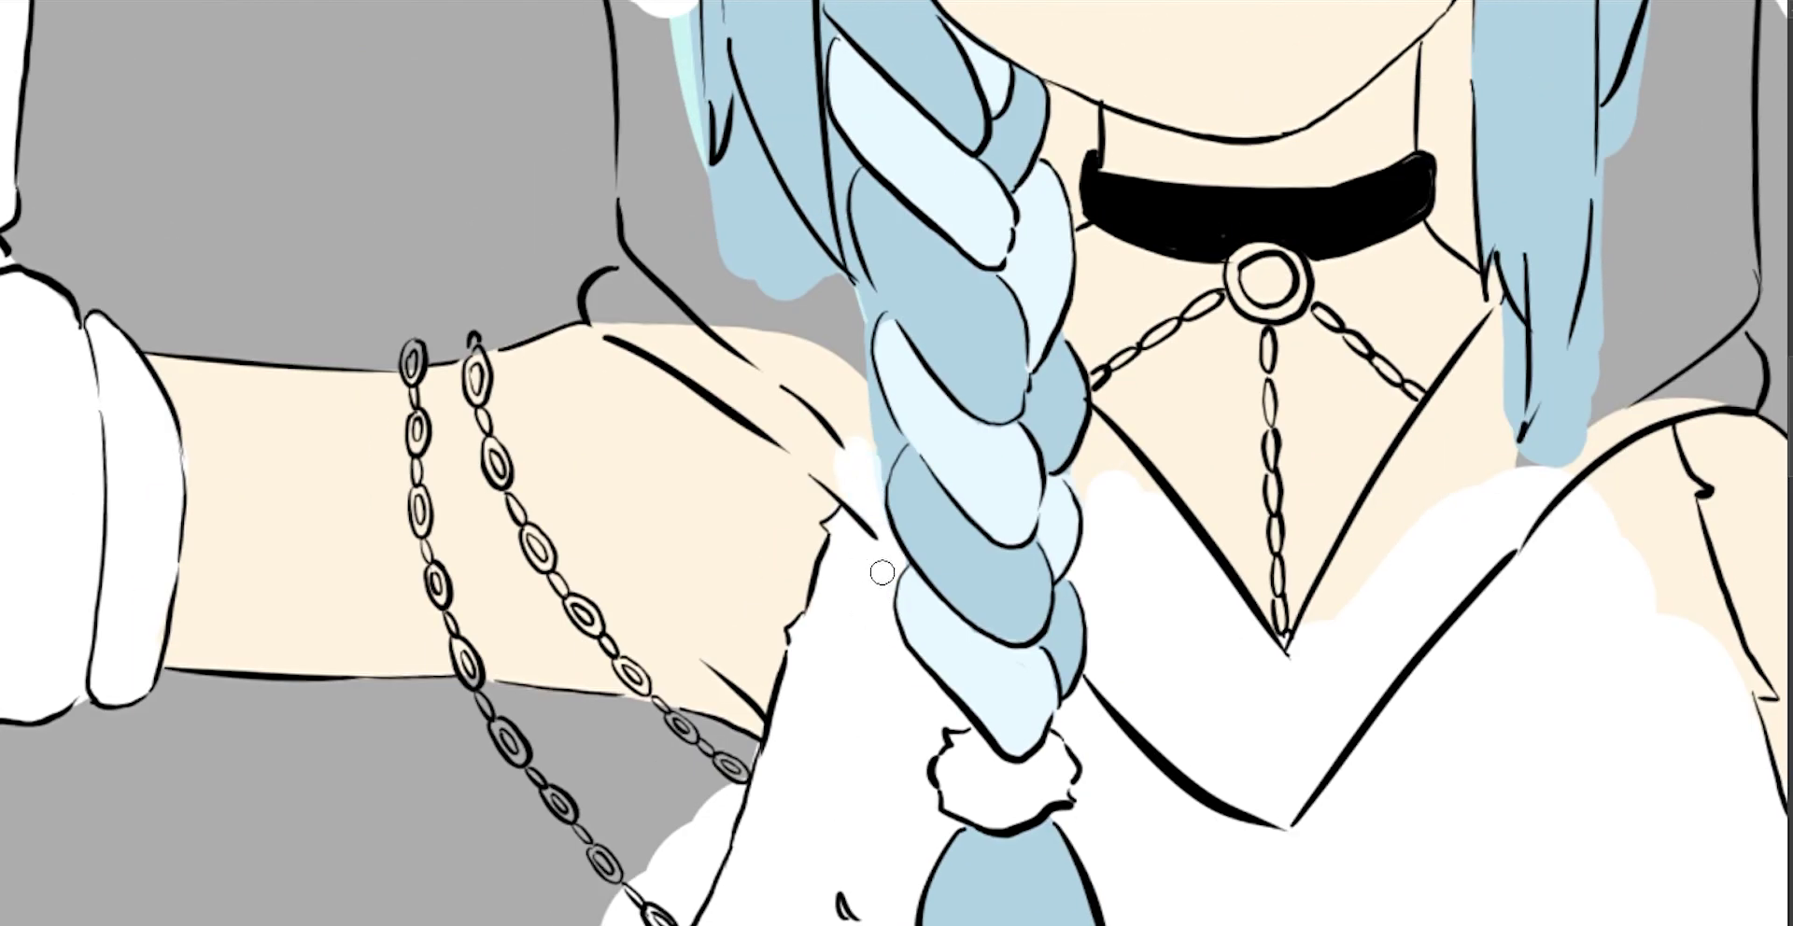
mouse_move(889, 443)
left_mouse_down()
mouse_move(816, 464)
mouse_move(781, 272)
mouse_move(850, 306)
left_mouse_up()
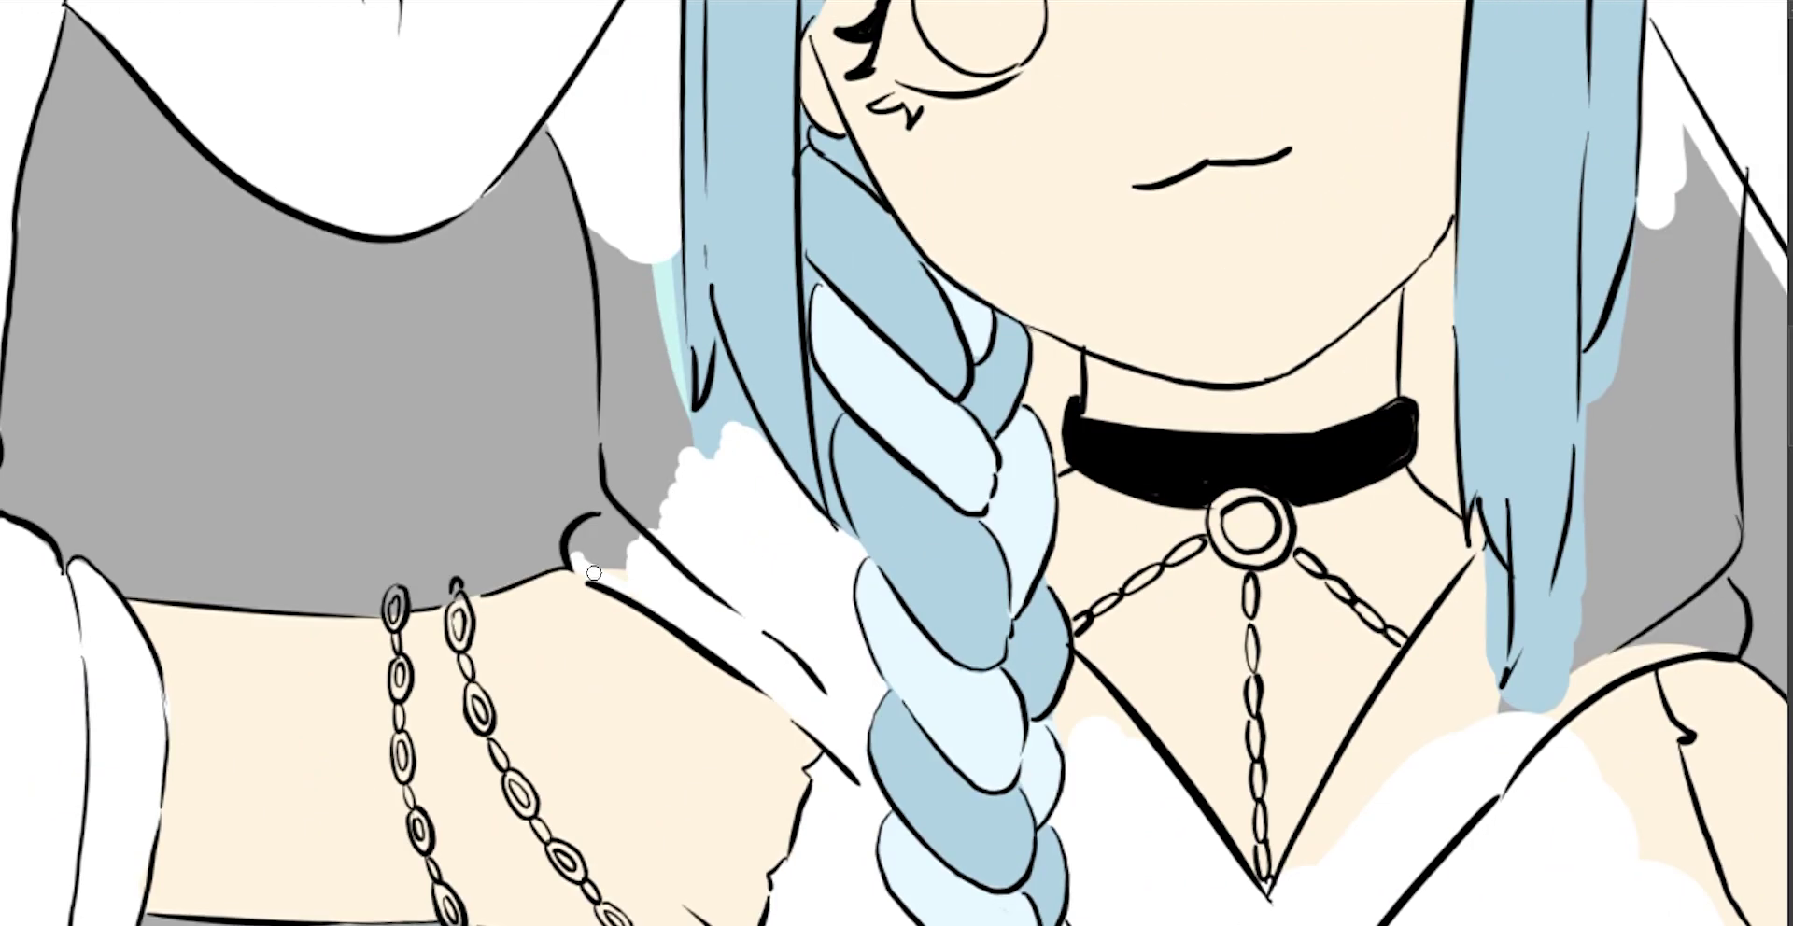
mouse_move(626, 500)
left_mouse_down()
mouse_move(621, 429)
mouse_move(641, 448)
left_mouse_up()
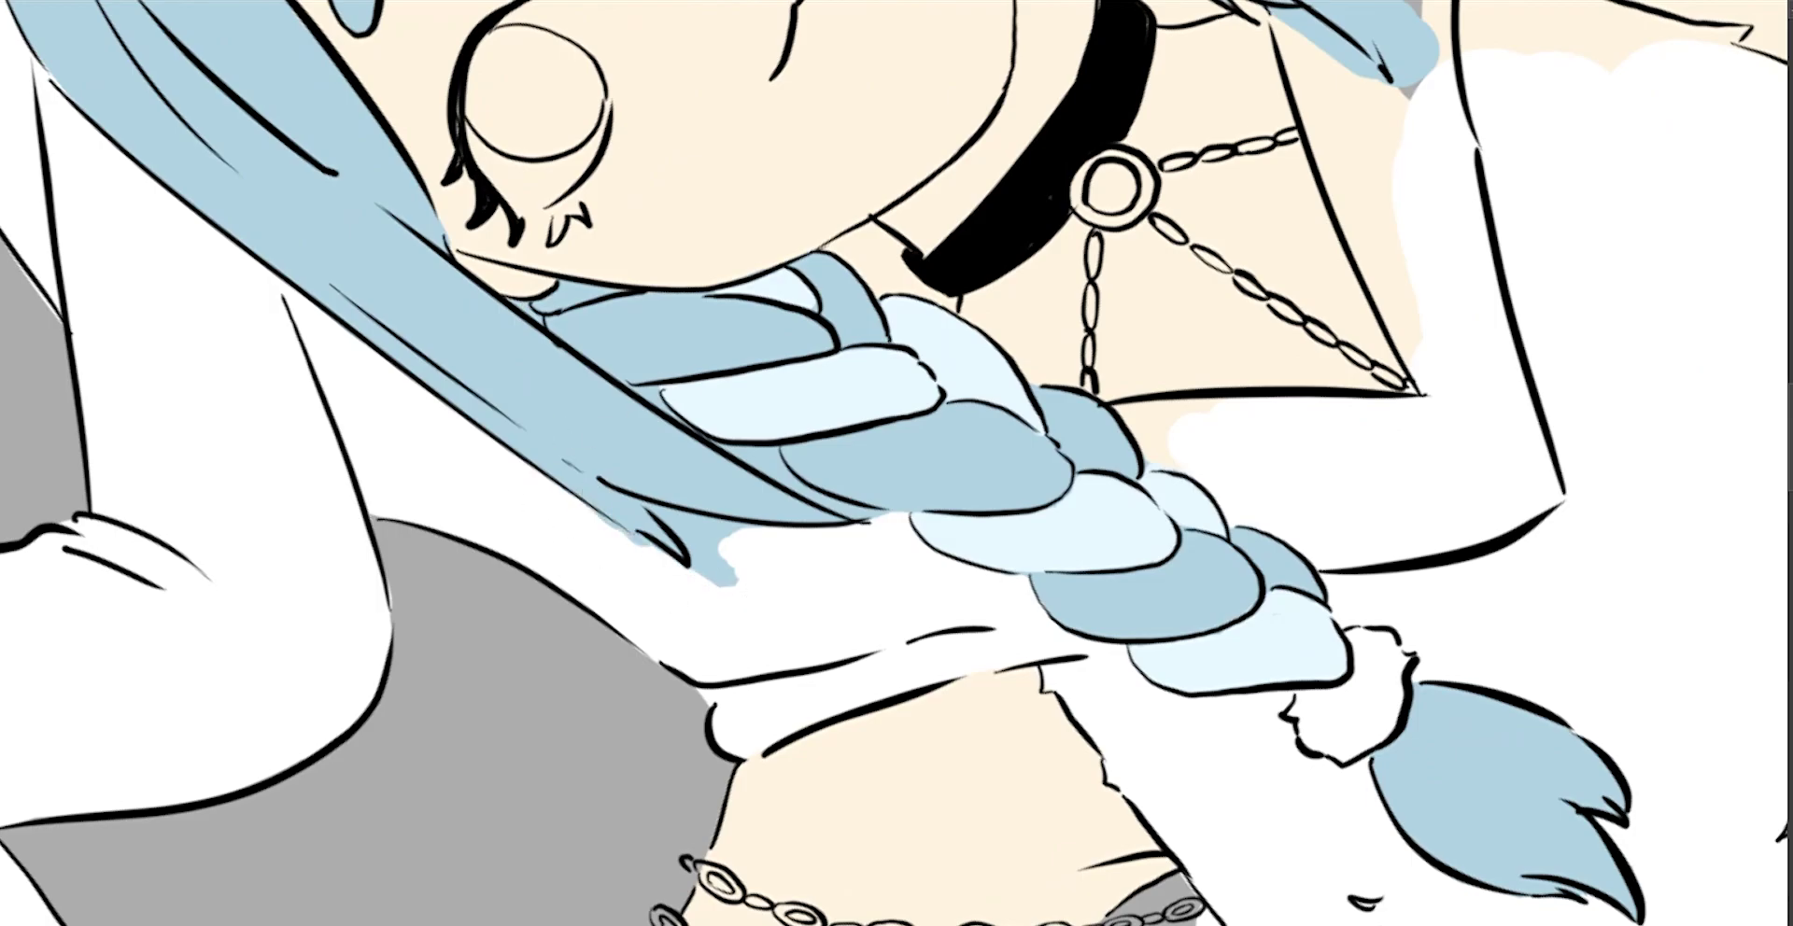
left_click_drag(661, 581, 730, 585)
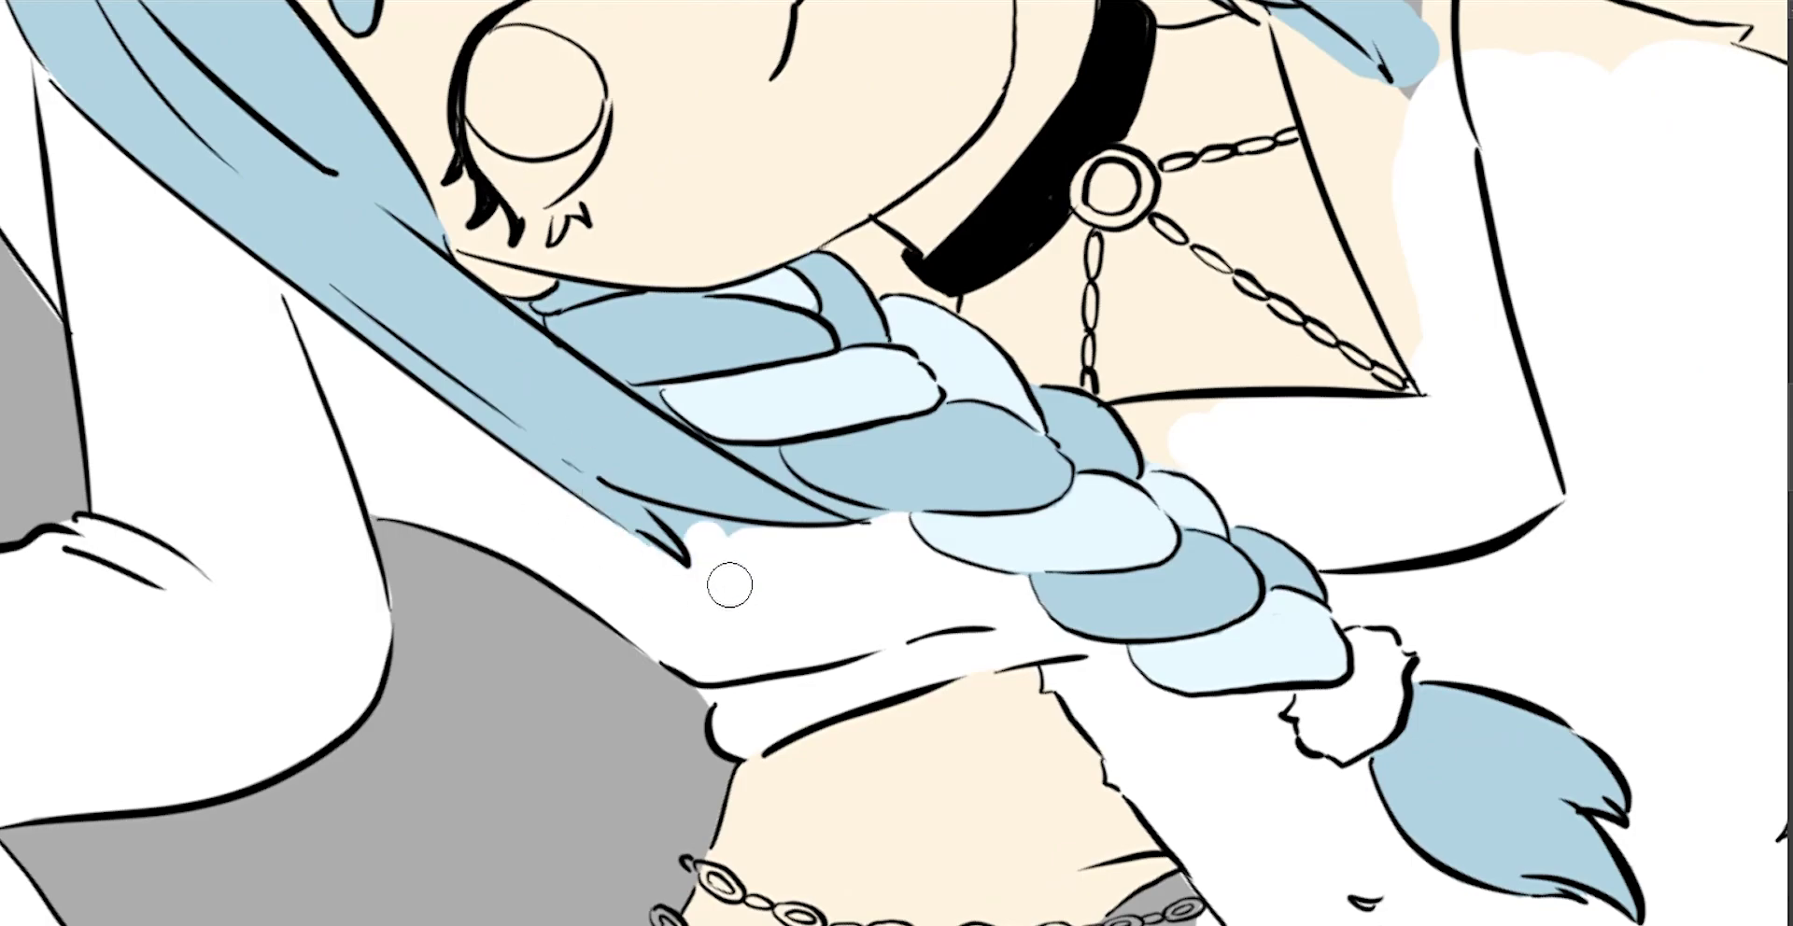
left_click_drag(673, 522, 990, 334)
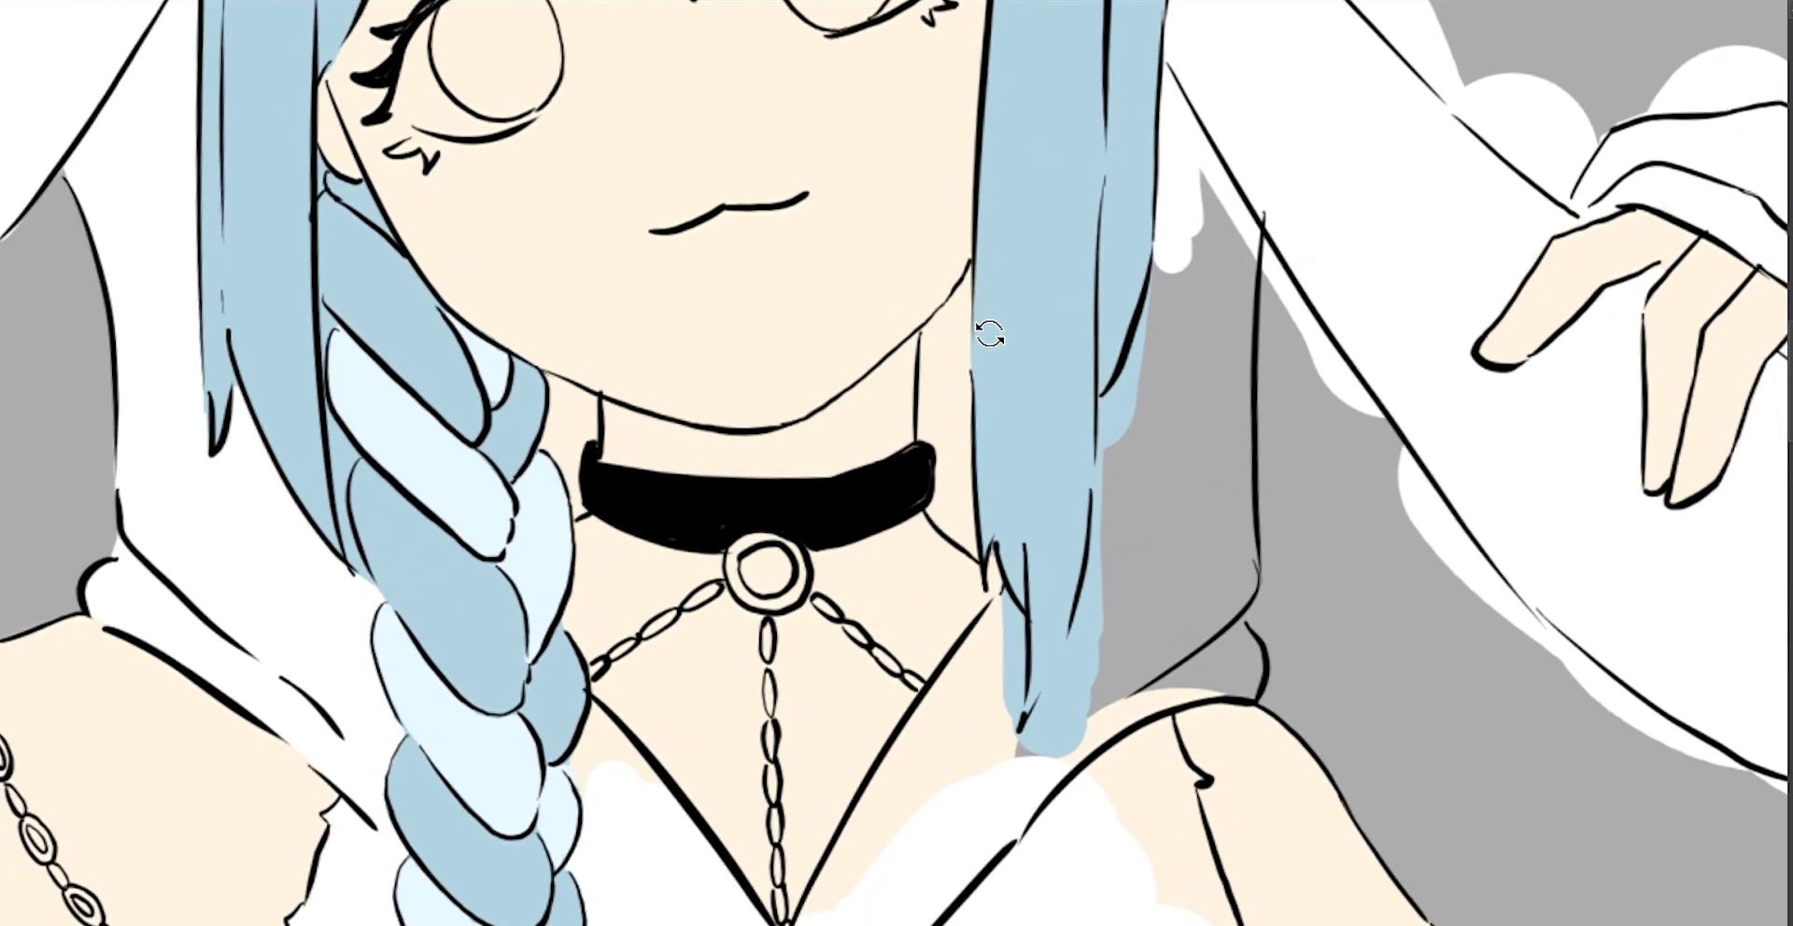
mouse_move(1223, 179)
left_mouse_down()
mouse_move(1220, 260)
mouse_move(1157, 372)
mouse_move(1132, 532)
mouse_move(1221, 542)
mouse_move(1221, 640)
mouse_move(1133, 652)
mouse_move(1115, 392)
mouse_move(1144, 504)
left_mouse_up()
Move down to the shorts and paint white to their right.
scroll(1117, 560, "down", 3)
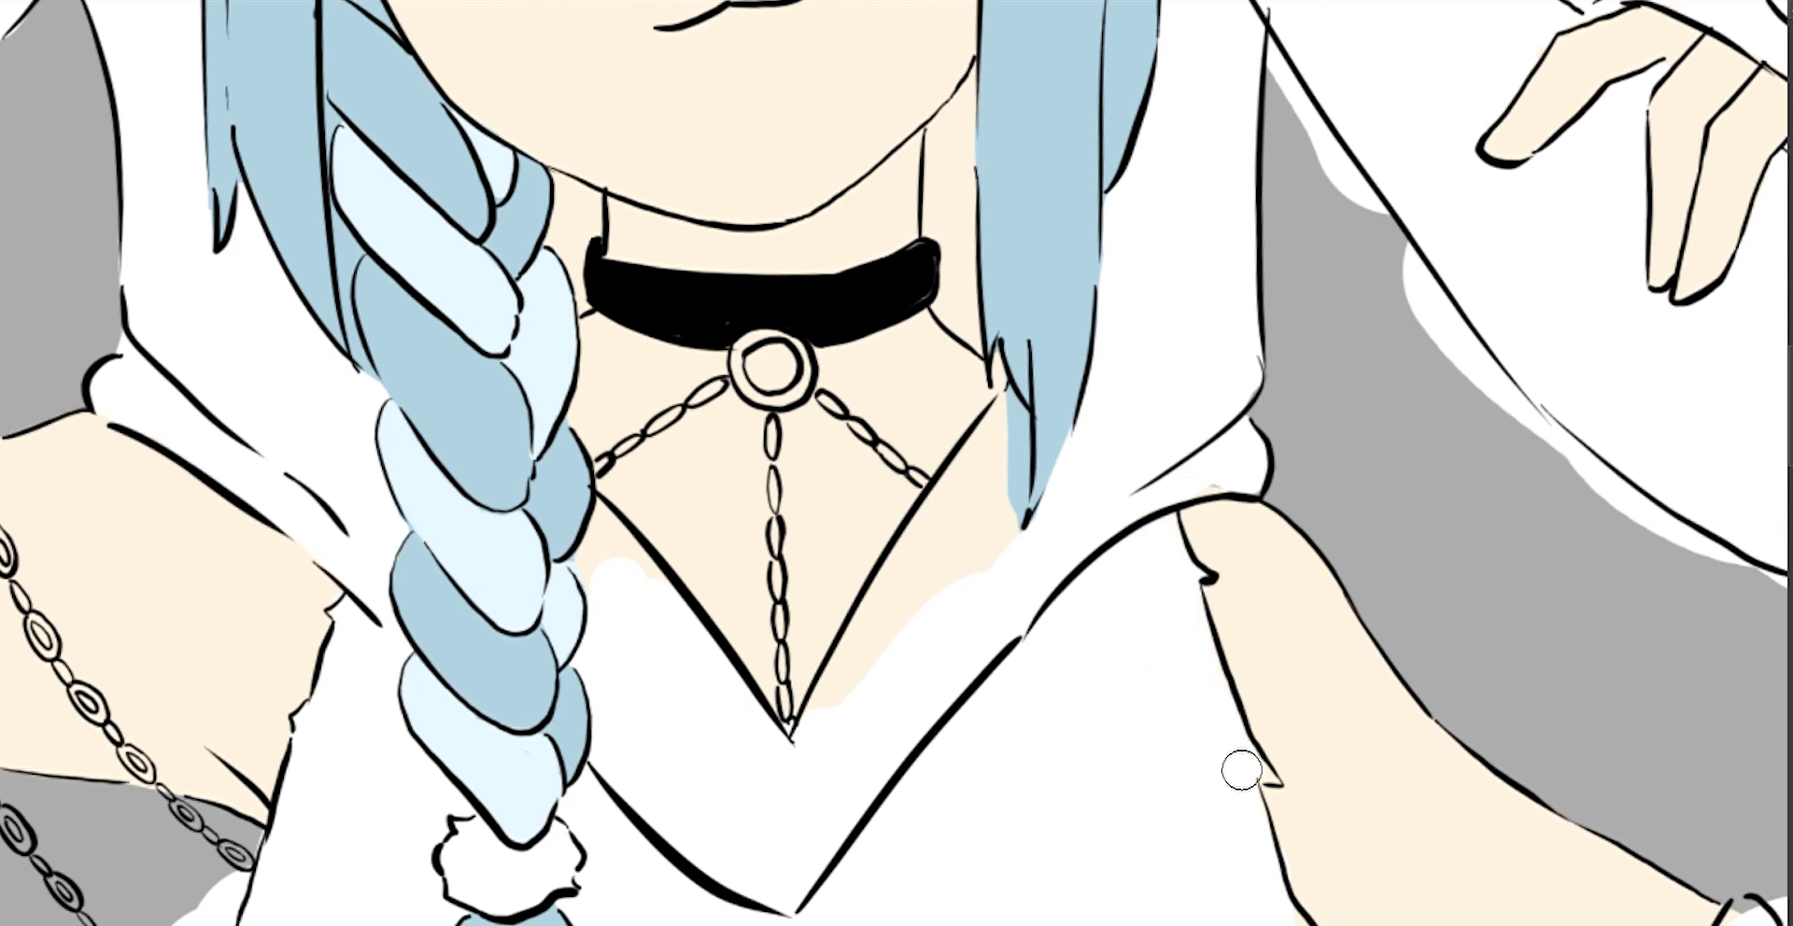
scroll(1241, 771, "down", 4)
scroll(1254, 412, "down", 6)
scroll(1314, 276, "up", 10)
left_click_drag(943, 672, 1090, 476)
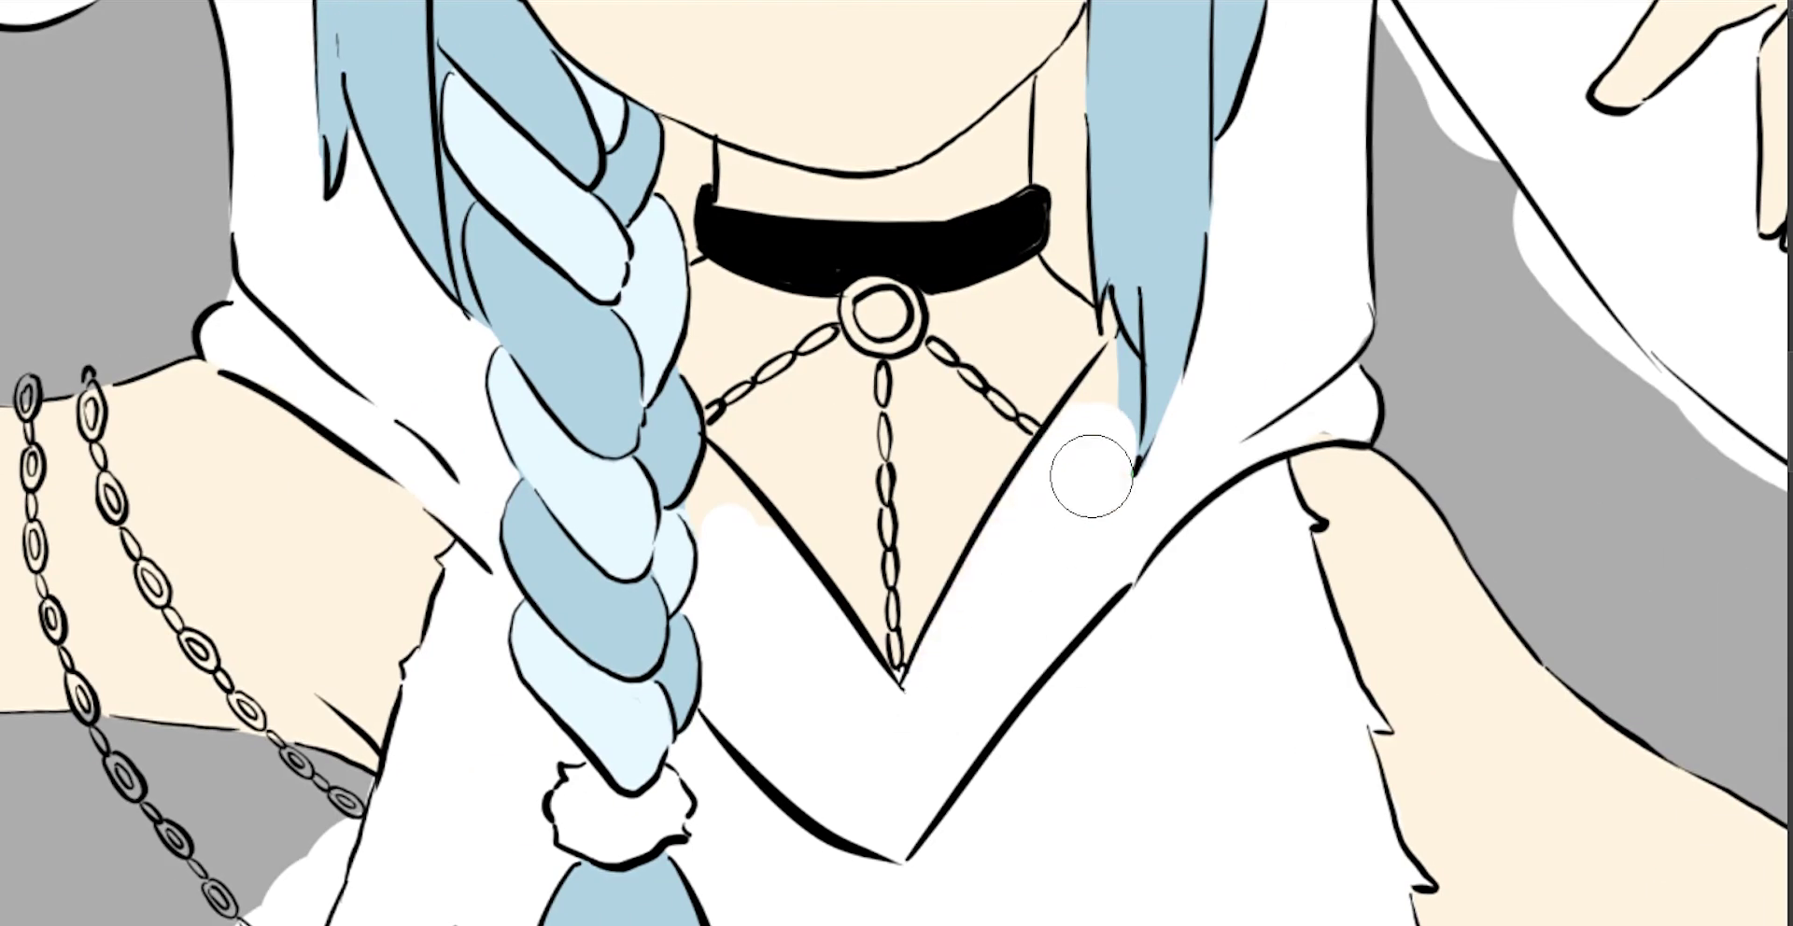
scroll(853, 551, "left", 3)
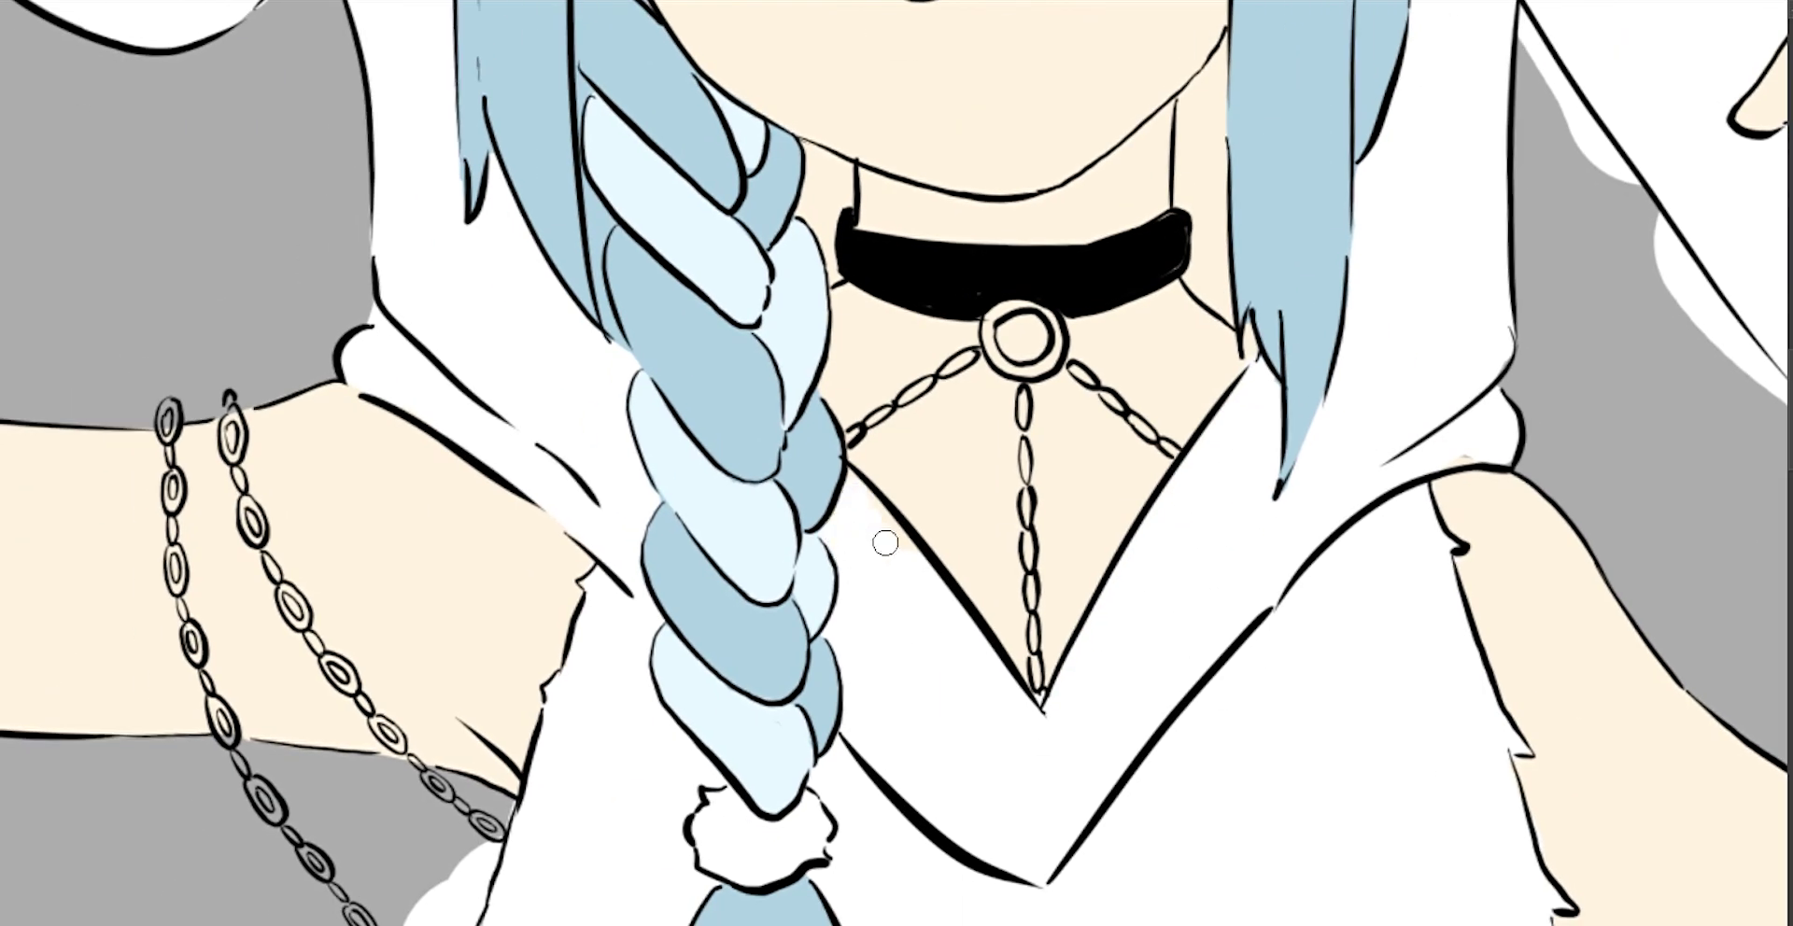
scroll(884, 542, "down", 3)
scroll(1273, 280, "down", 1)
scroll(1121, 373, "down", 5)
scroll(1081, 672, "down", 3)
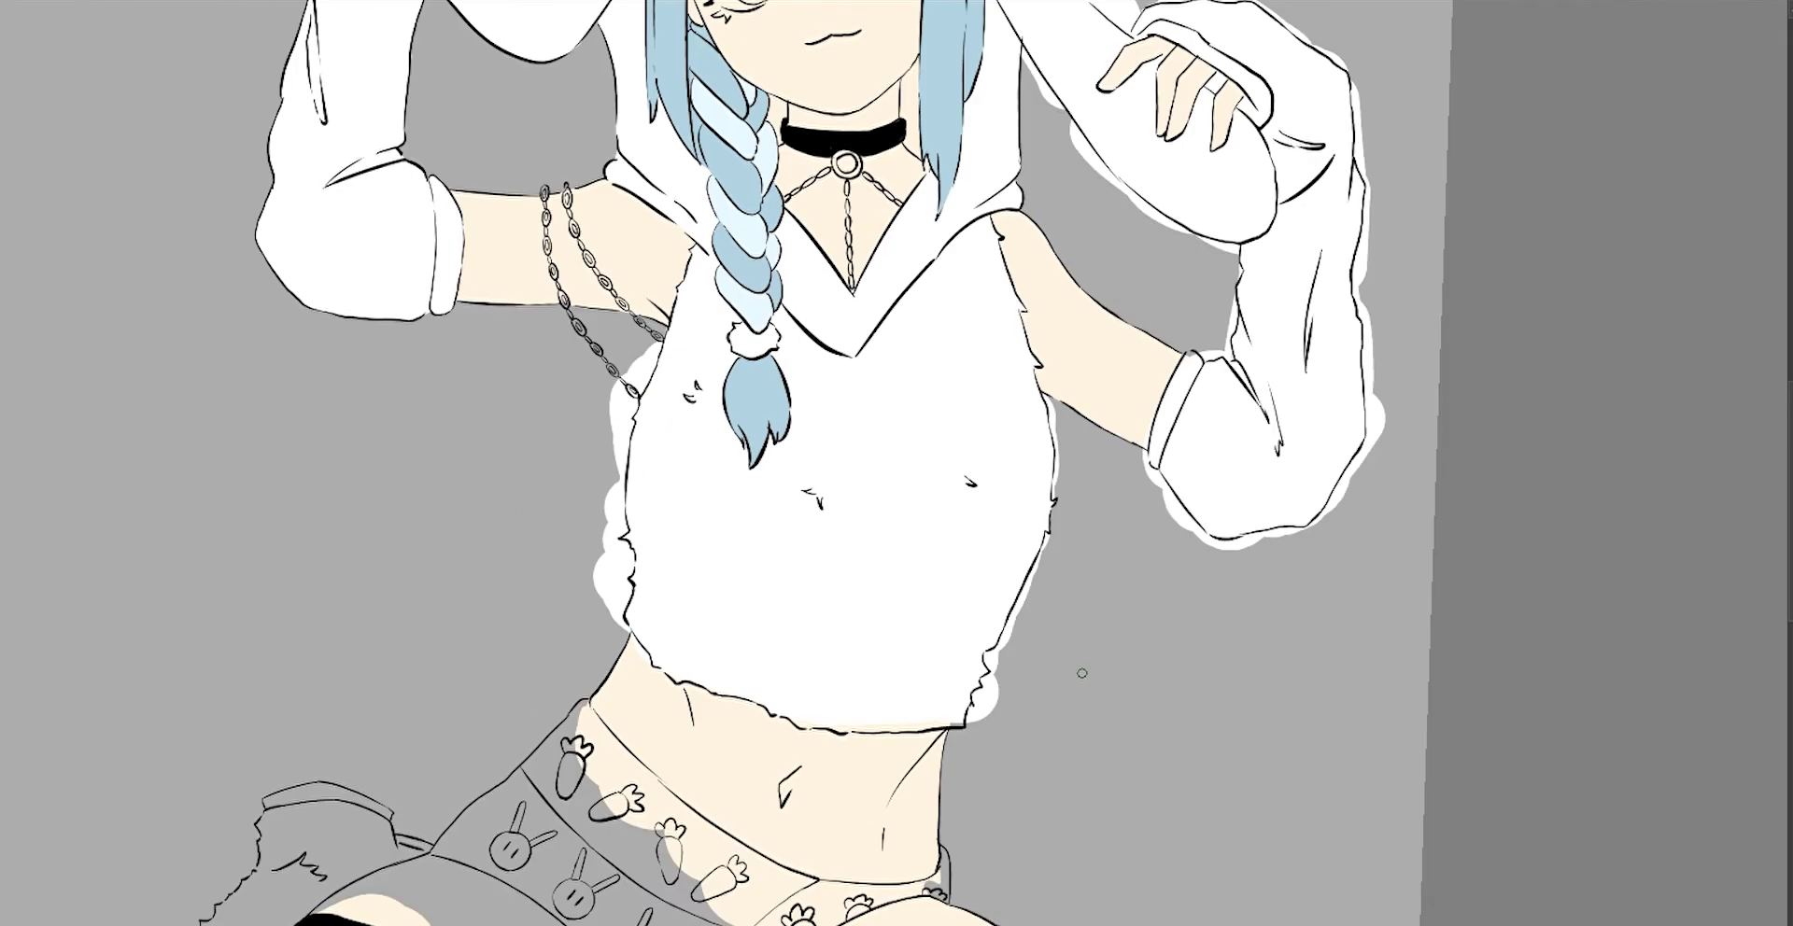
scroll(1081, 672, "down", 5)
scroll(921, 509, "left", 2)
mouse_move(628, 413)
left_mouse_down()
mouse_move(644, 374)
mouse_move(934, 364)
mouse_move(1055, 439)
mouse_move(560, 439)
mouse_move(495, 541)
left_mouse_up()
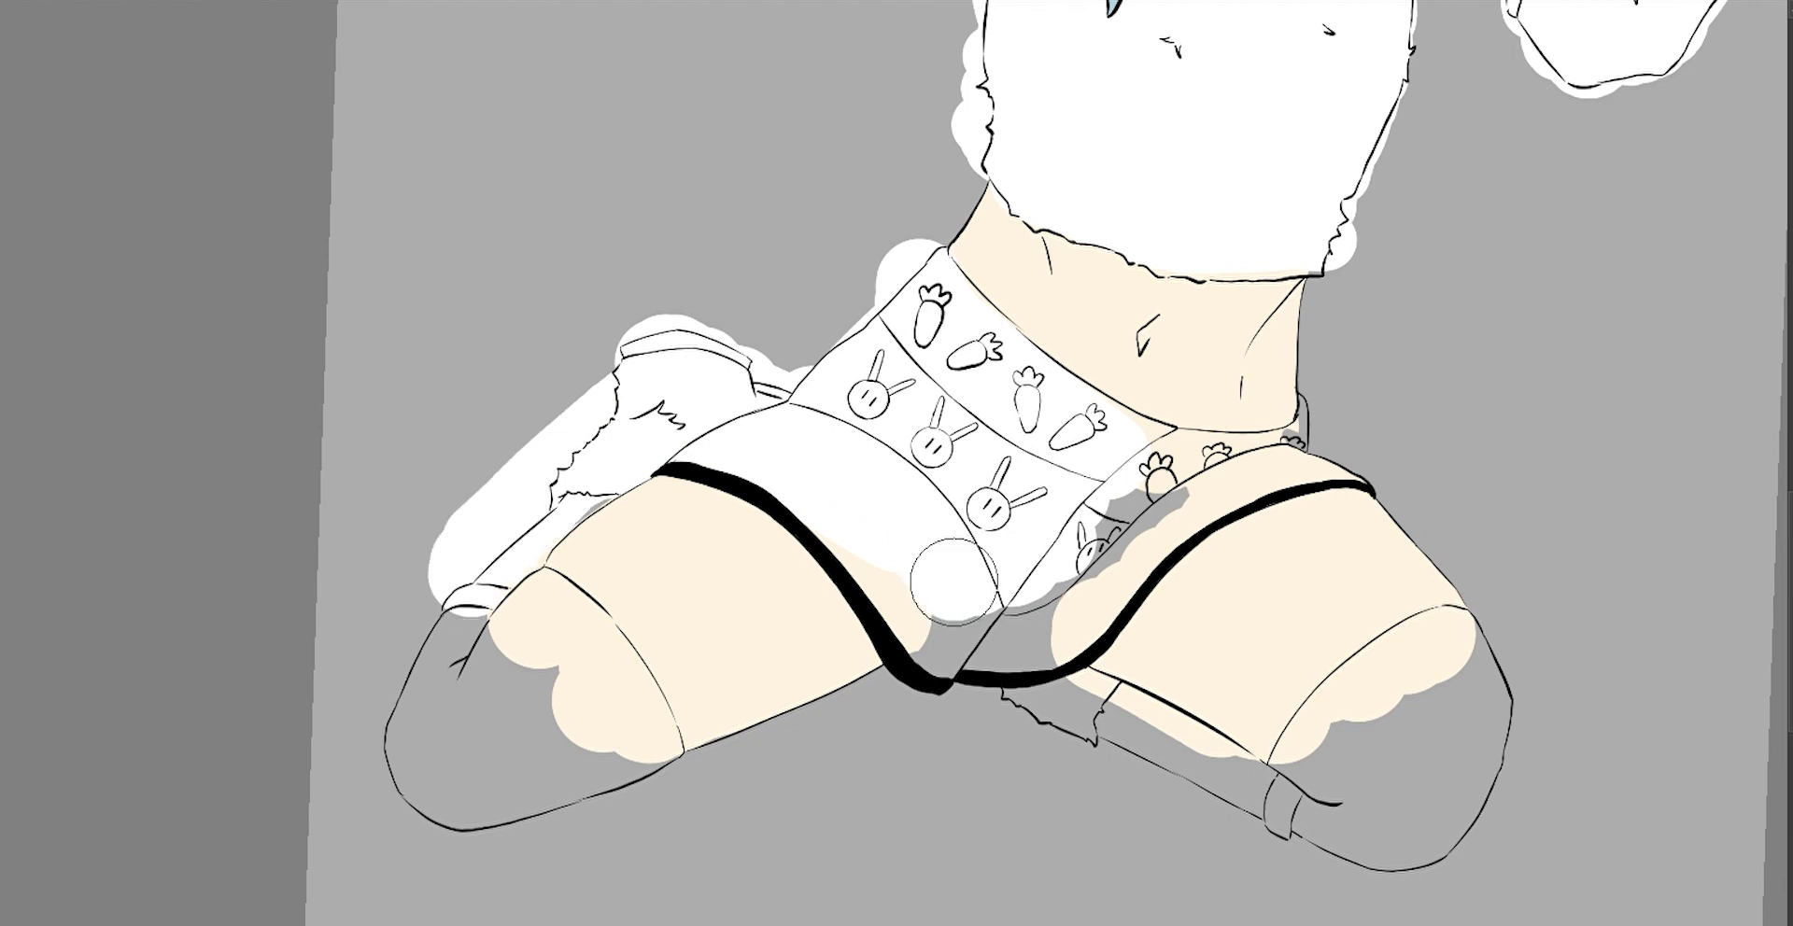
mouse_move(952, 580)
left_mouse_down()
mouse_move(1048, 600)
mouse_move(1148, 486)
left_mouse_up()
With a smaller brush, paint white along the shirt edge.
scroll(992, 348, "up", 5)
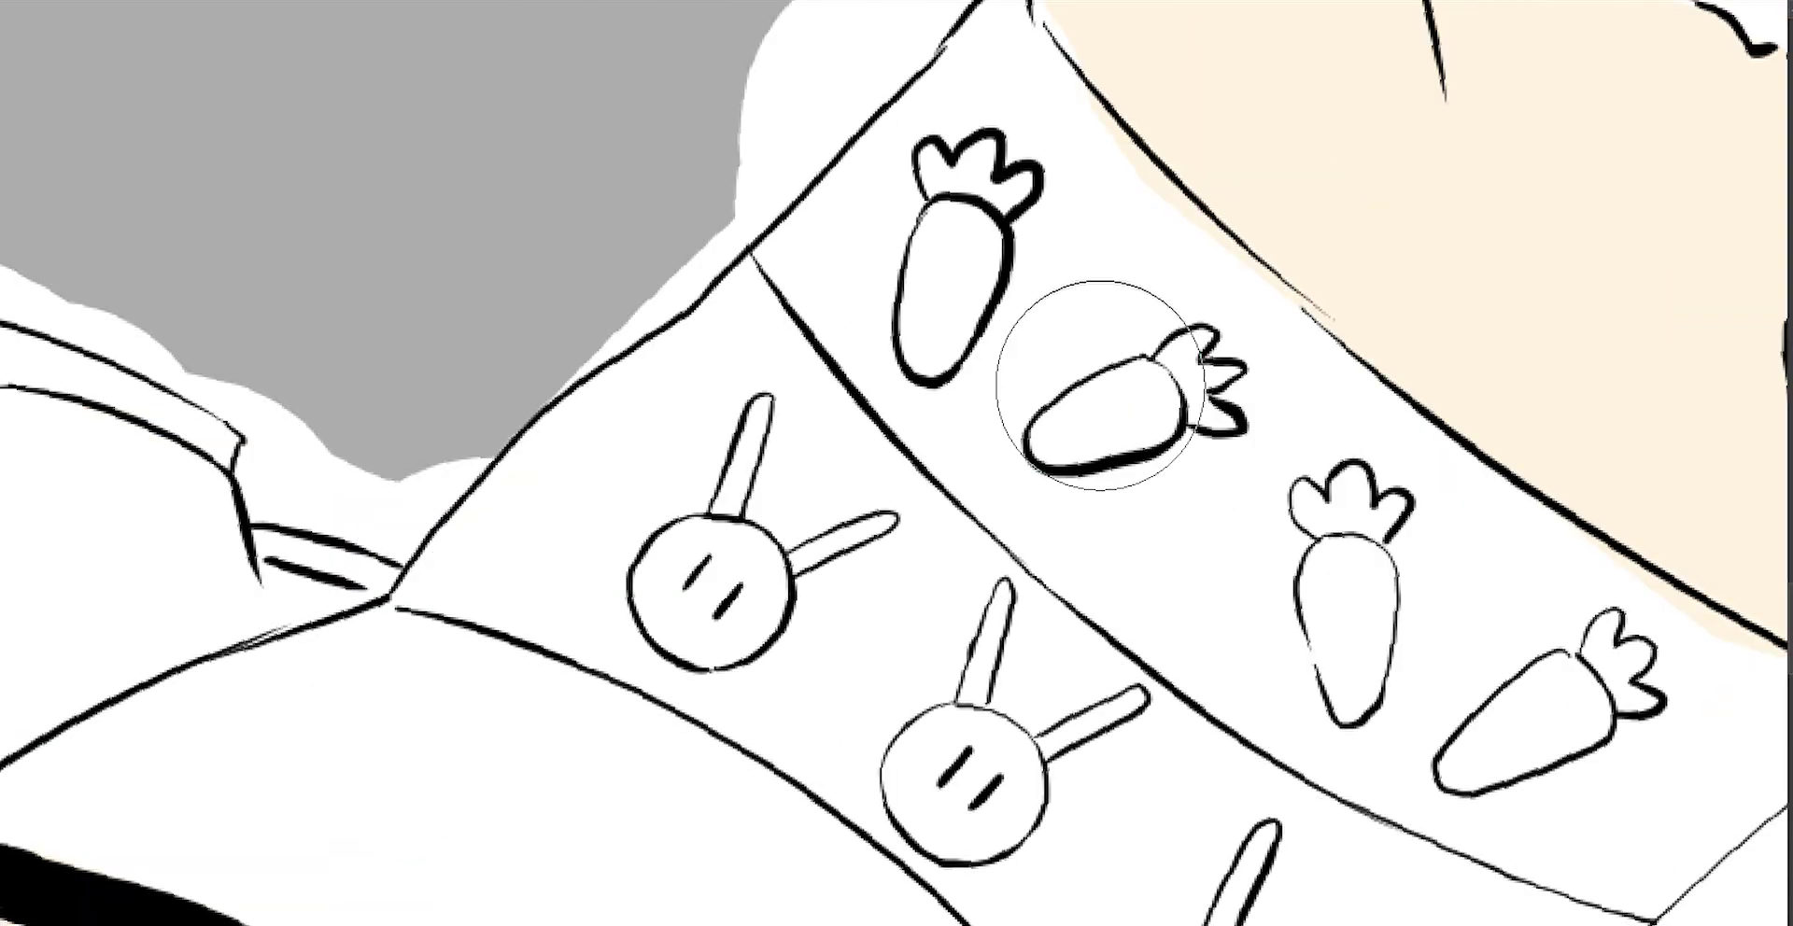
scroll(1099, 385, "down", 5)
key("bracketleft")
key("bracketleft")
key("bracketleft")
scroll(1004, 560, "up", 2)
scroll(594, 488, "up", 2)
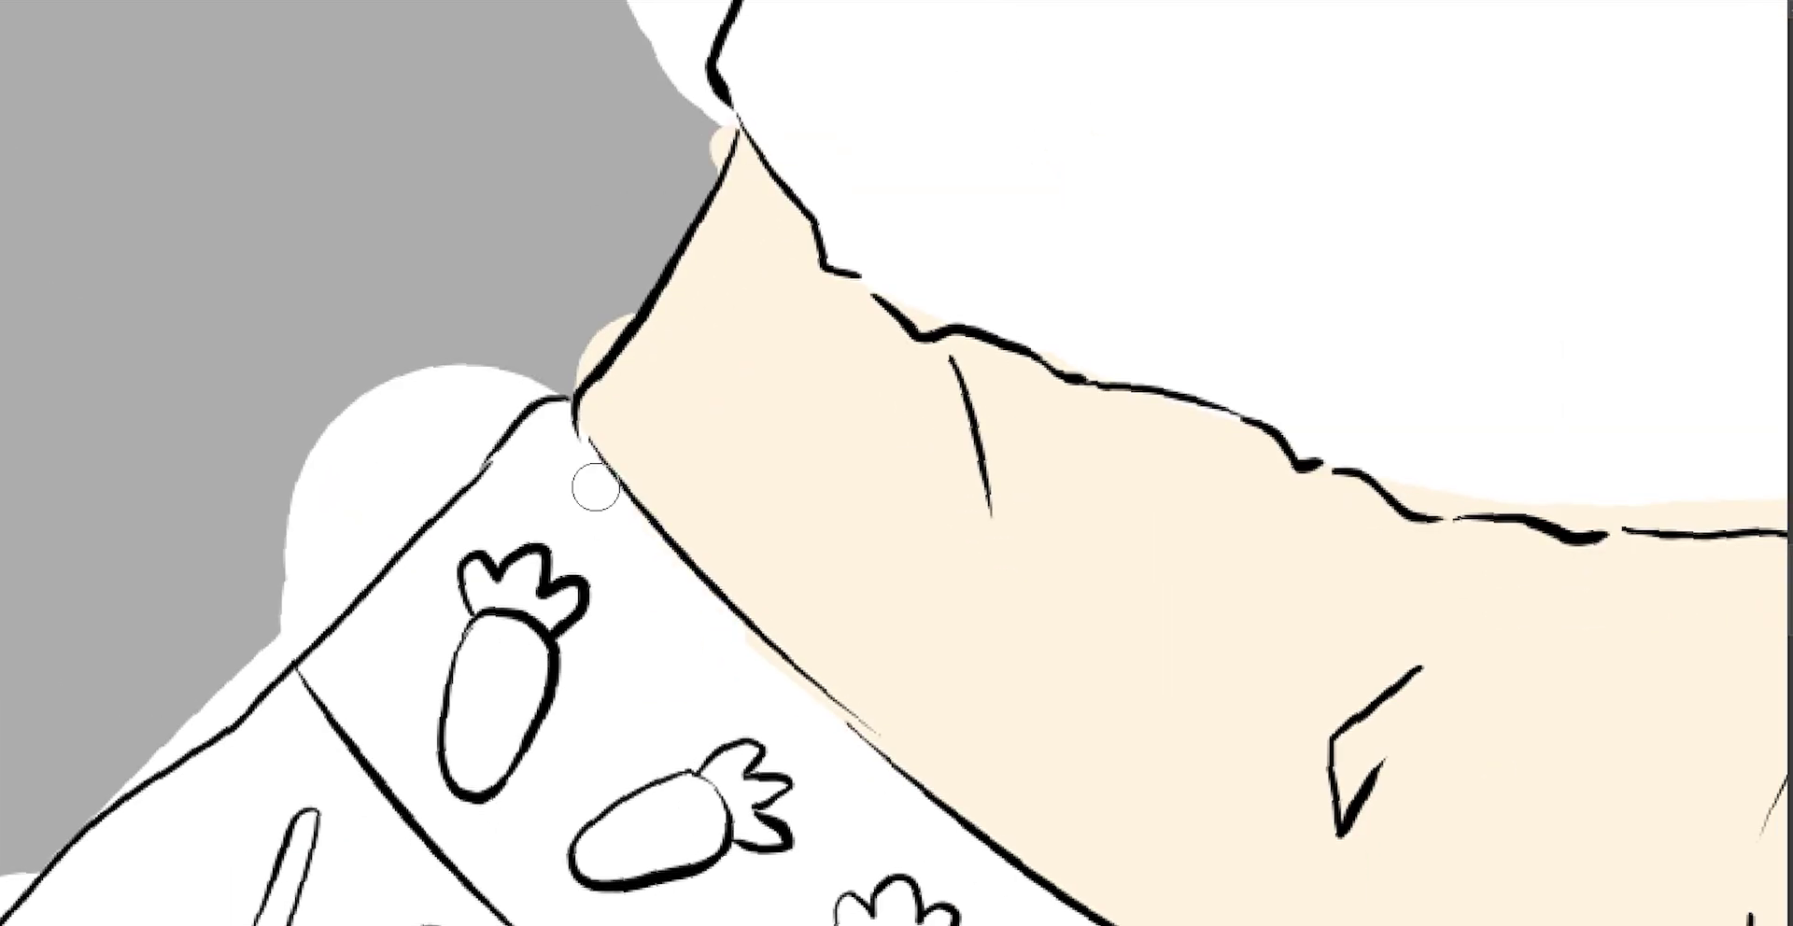
mouse_move(595, 487)
left_mouse_down()
mouse_move(1012, 581)
mouse_move(1159, 428)
left_mouse_up()
scroll(1161, 440, "down", 2)
mouse_move(1174, 357)
left_mouse_down()
mouse_move(1178, 411)
mouse_move(1380, 328)
left_mouse_up()
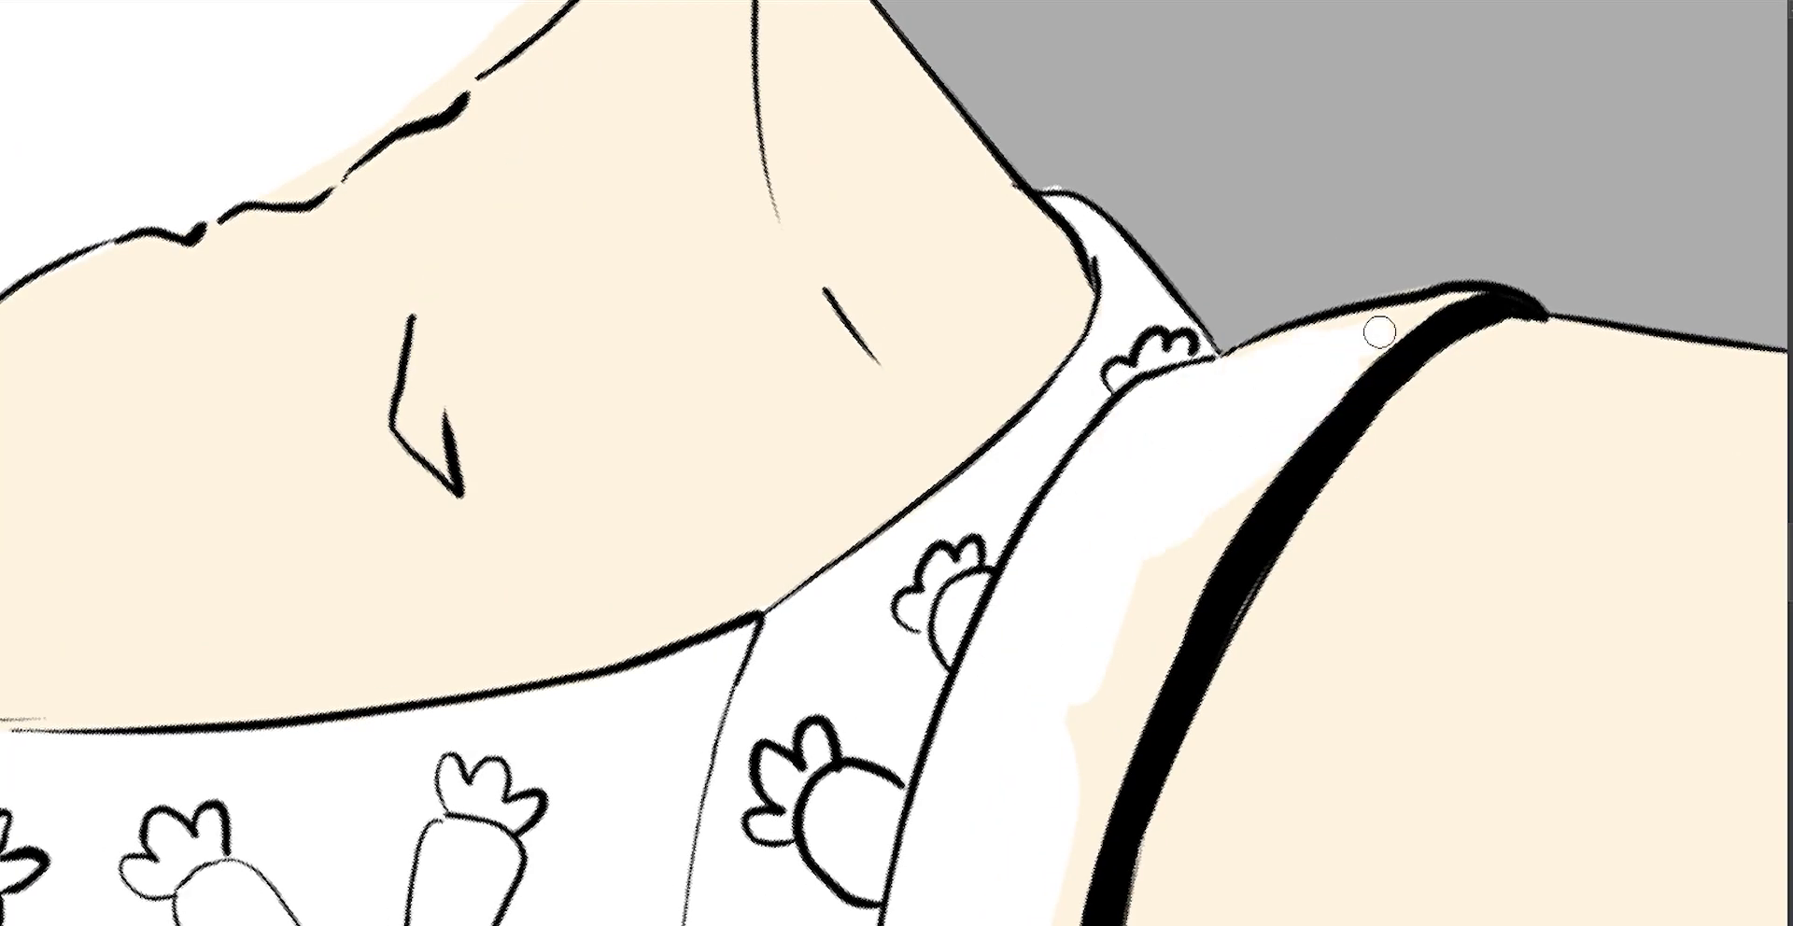
Paint white over the grey band below the black strap and around the stocking cuff.
scroll(1388, 449, "up", 1)
scroll(1312, 421, "up", 3)
mouse_move(1312, 421)
left_mouse_down()
mouse_move(1064, 532)
mouse_move(1012, 501)
mouse_move(1304, 629)
mouse_move(1241, 715)
mouse_move(1612, 831)
mouse_move(1312, 492)
left_mouse_up()
mouse_move(1380, 720)
left_mouse_down()
mouse_move(1152, 452)
mouse_move(1613, 828)
mouse_move(1085, 495)
left_mouse_up()
left_click_drag(1360, 680, 1460, 644)
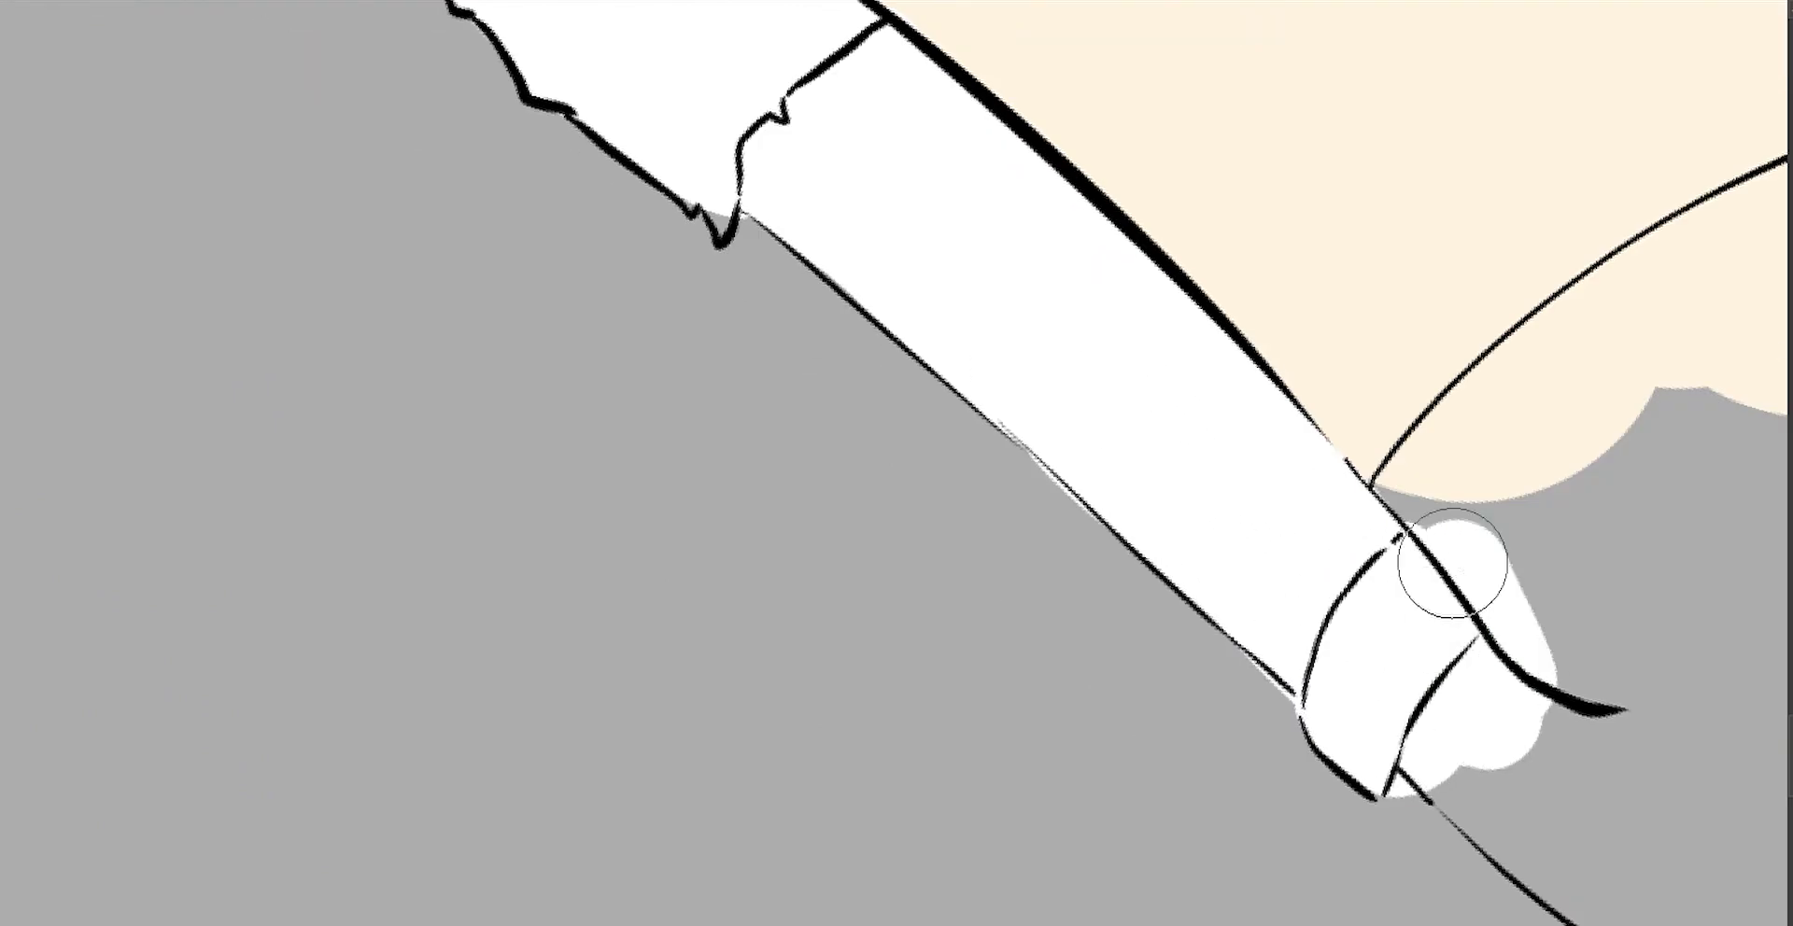
scroll(1264, 592, "up", 2)
mouse_move(1264, 592)
left_mouse_down()
mouse_move(1313, 625)
mouse_move(760, 622)
left_mouse_up()
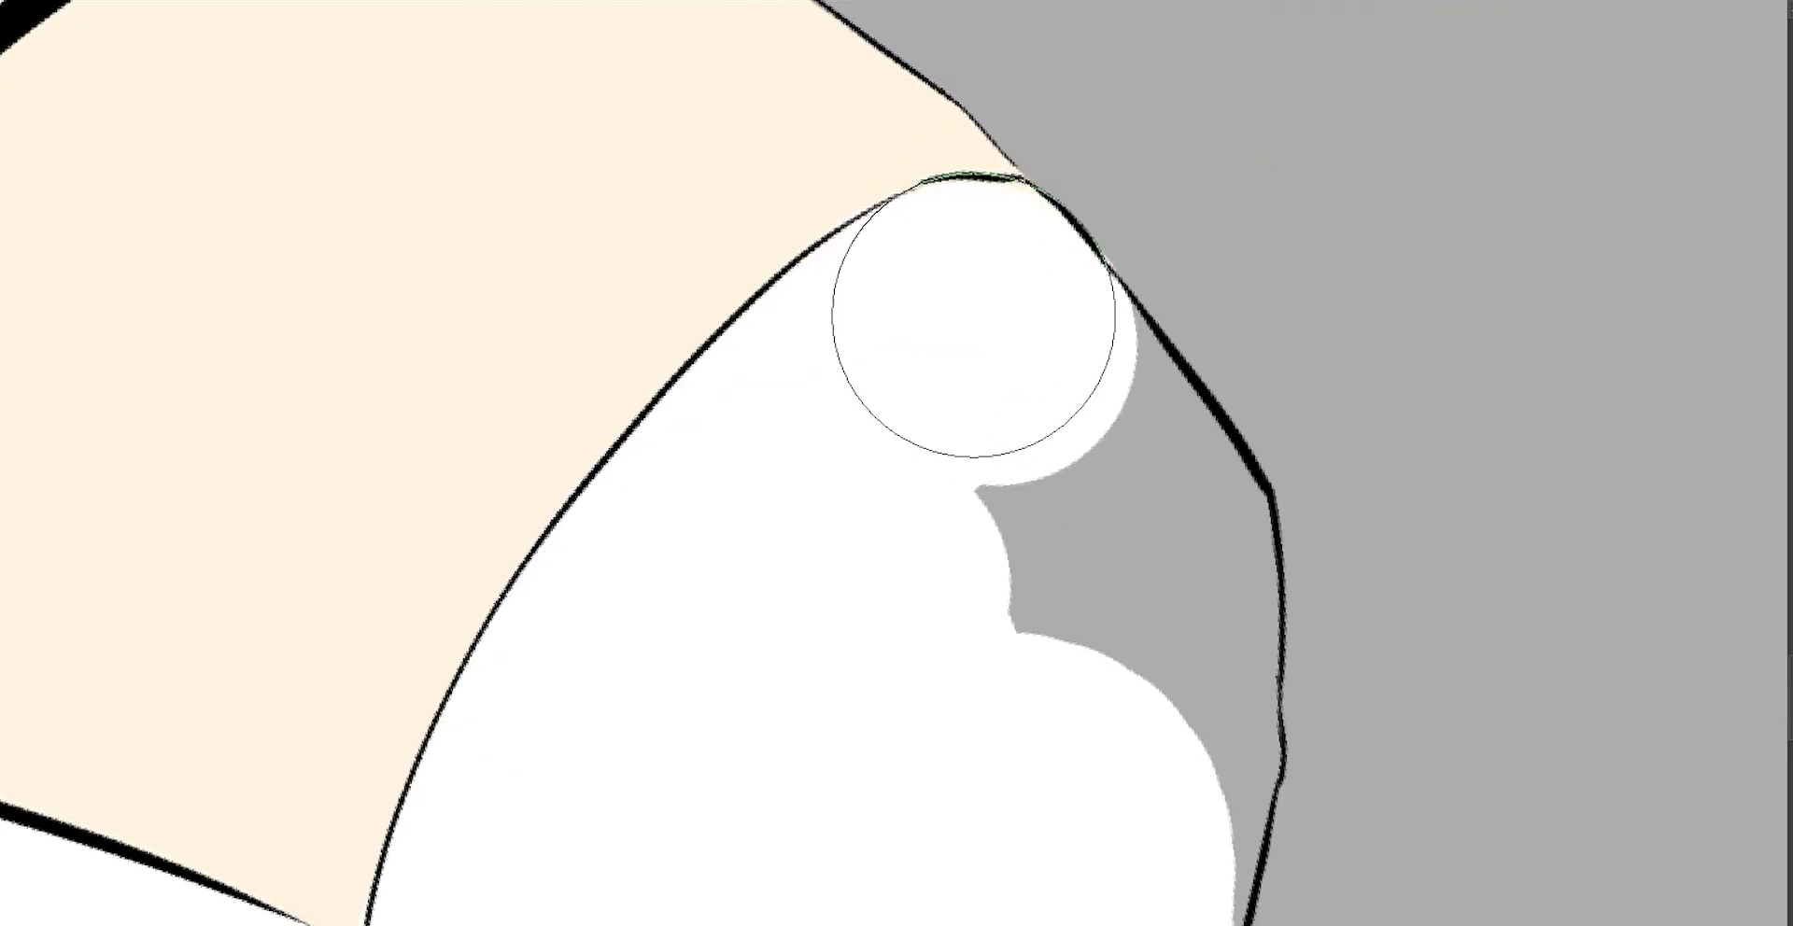
left_click_drag(972, 320, 1117, 811)
Fill white around the sleeve edge, the cuff and the sleeve interior.
scroll(1118, 811, "down", 3)
left_click_drag(940, 628, 1448, 215)
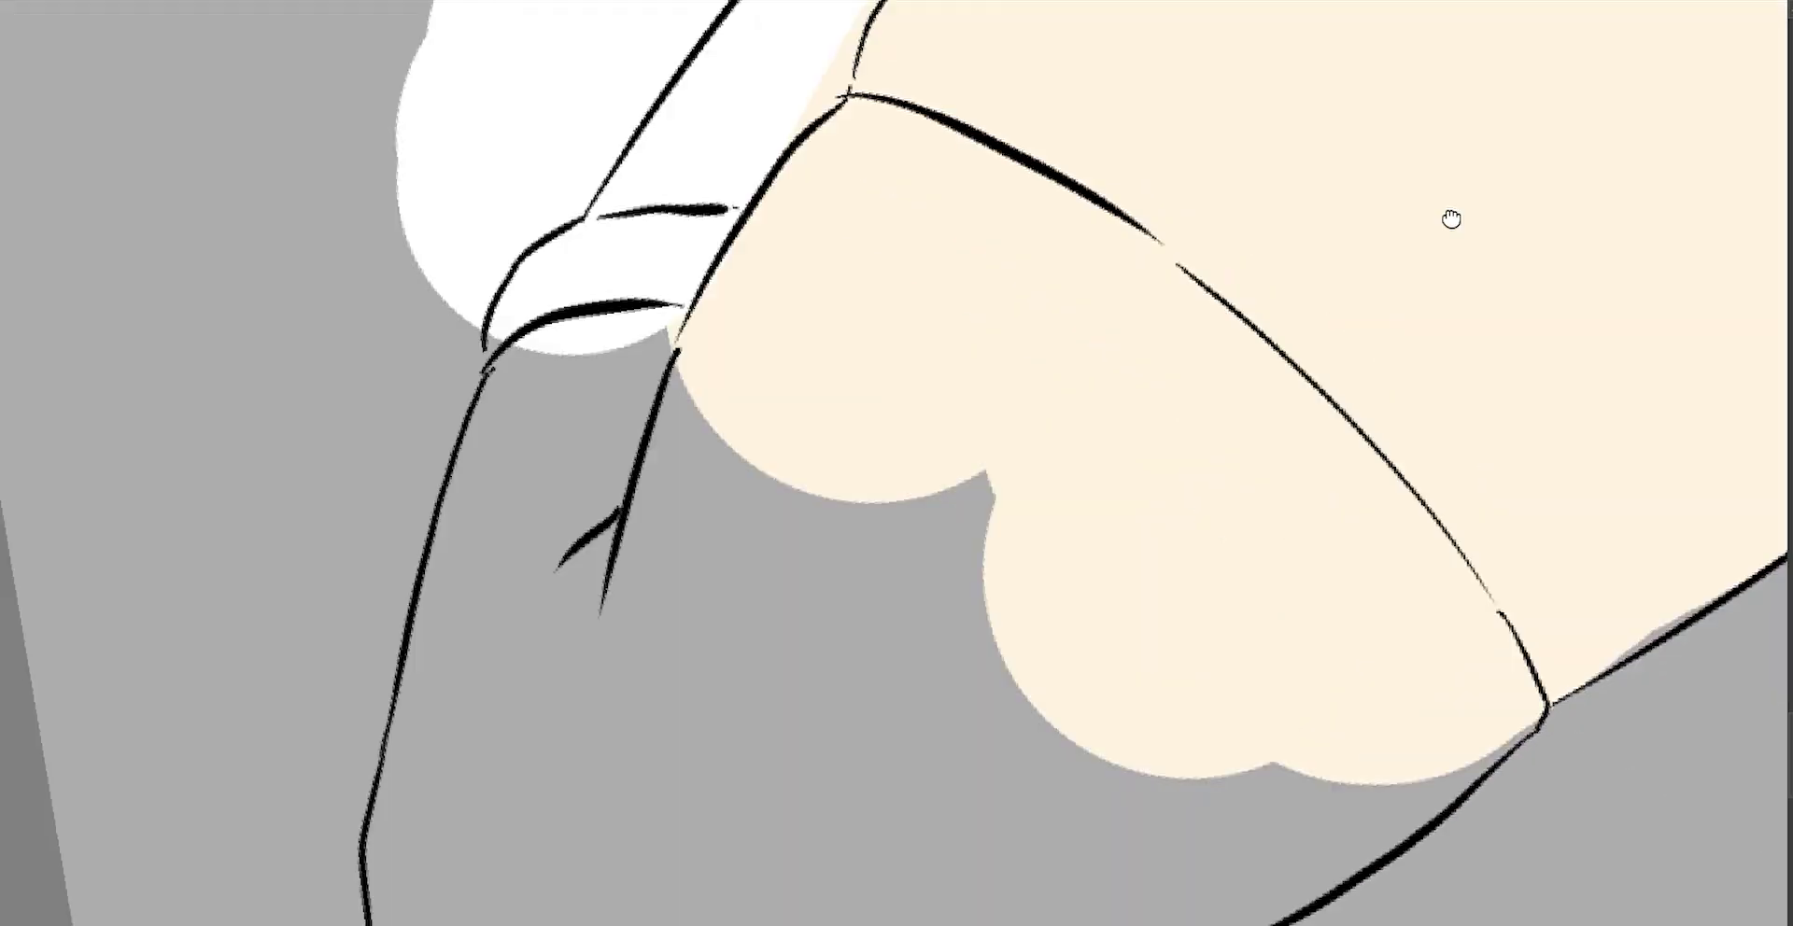
left_click_drag(560, 654, 896, 328)
scroll(896, 328, "up", 3)
mouse_move(830, 387)
left_mouse_down()
mouse_move(845, 320)
mouse_move(733, 633)
left_mouse_up()
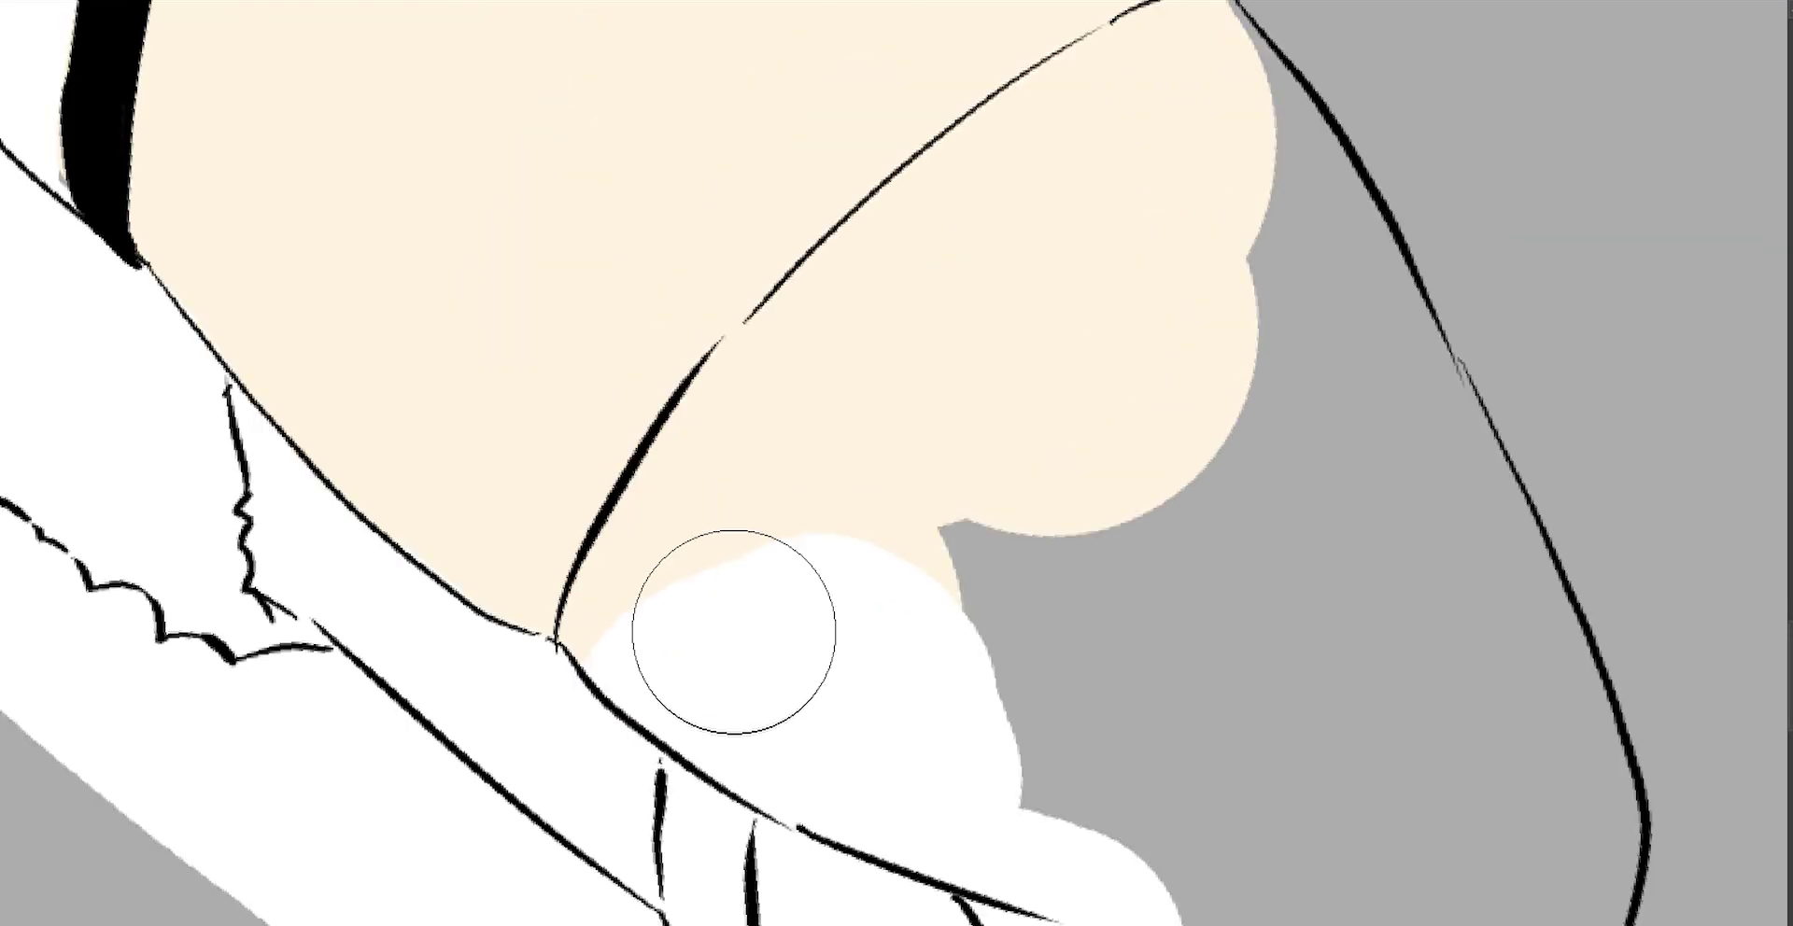
mouse_move(1141, 140)
left_mouse_down()
mouse_move(717, 484)
mouse_move(1080, 817)
mouse_move(853, 513)
mouse_move(520, 660)
left_mouse_up()
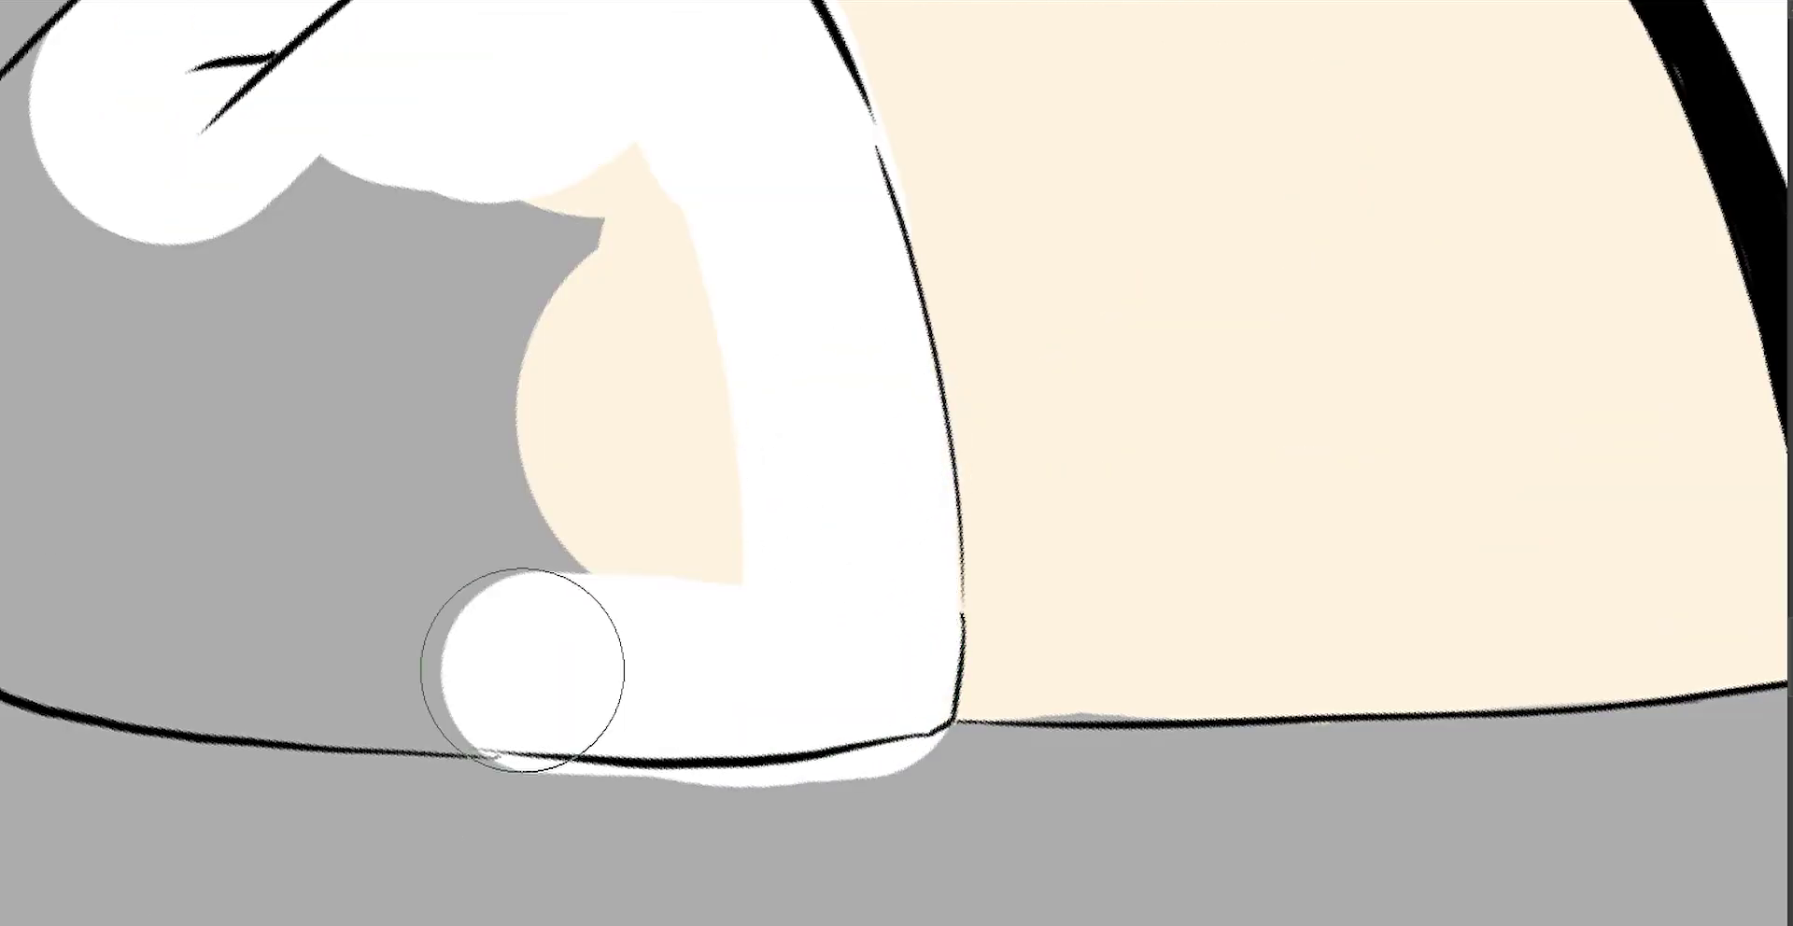
scroll(520, 660, "up", 2)
mouse_move(420, 607)
left_mouse_down()
mouse_move(320, 449)
mouse_move(1027, 312)
left_mouse_up()
Pan and zoom out to view the whole figure.
left_click_drag(1363, 208, 1043, 583)
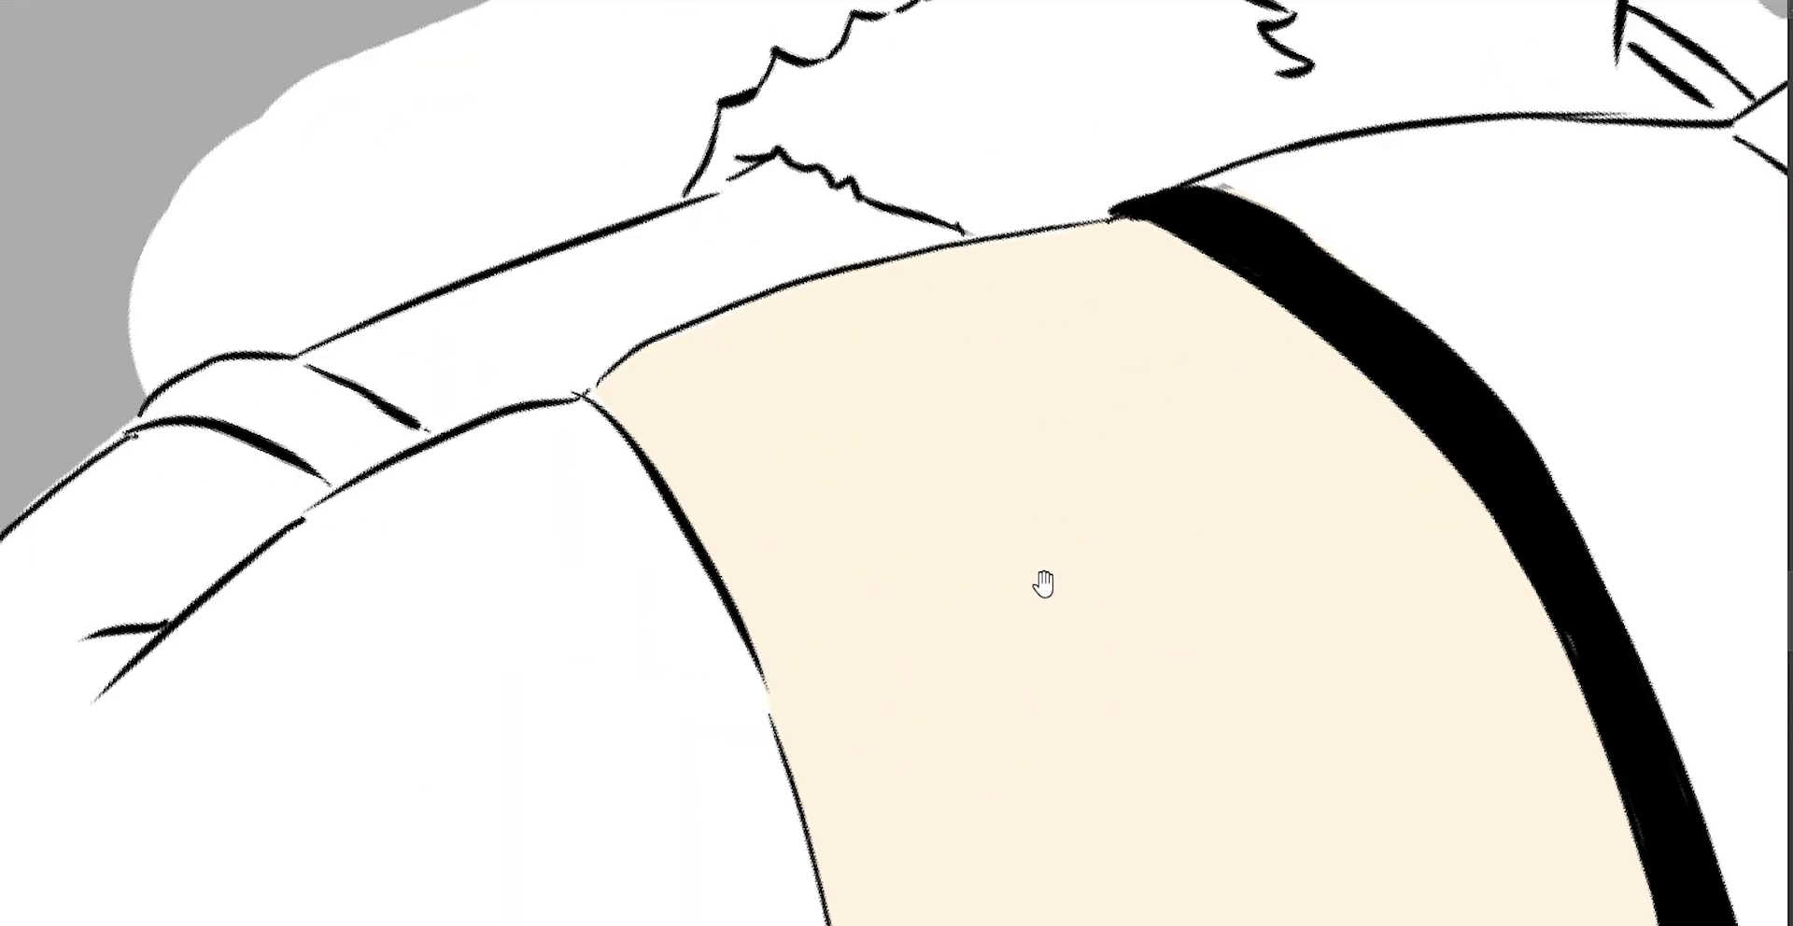
scroll(1024, 568, "down", 2)
scroll(1120, 558, "down", 2)
scroll(1214, 549, "down", 2)
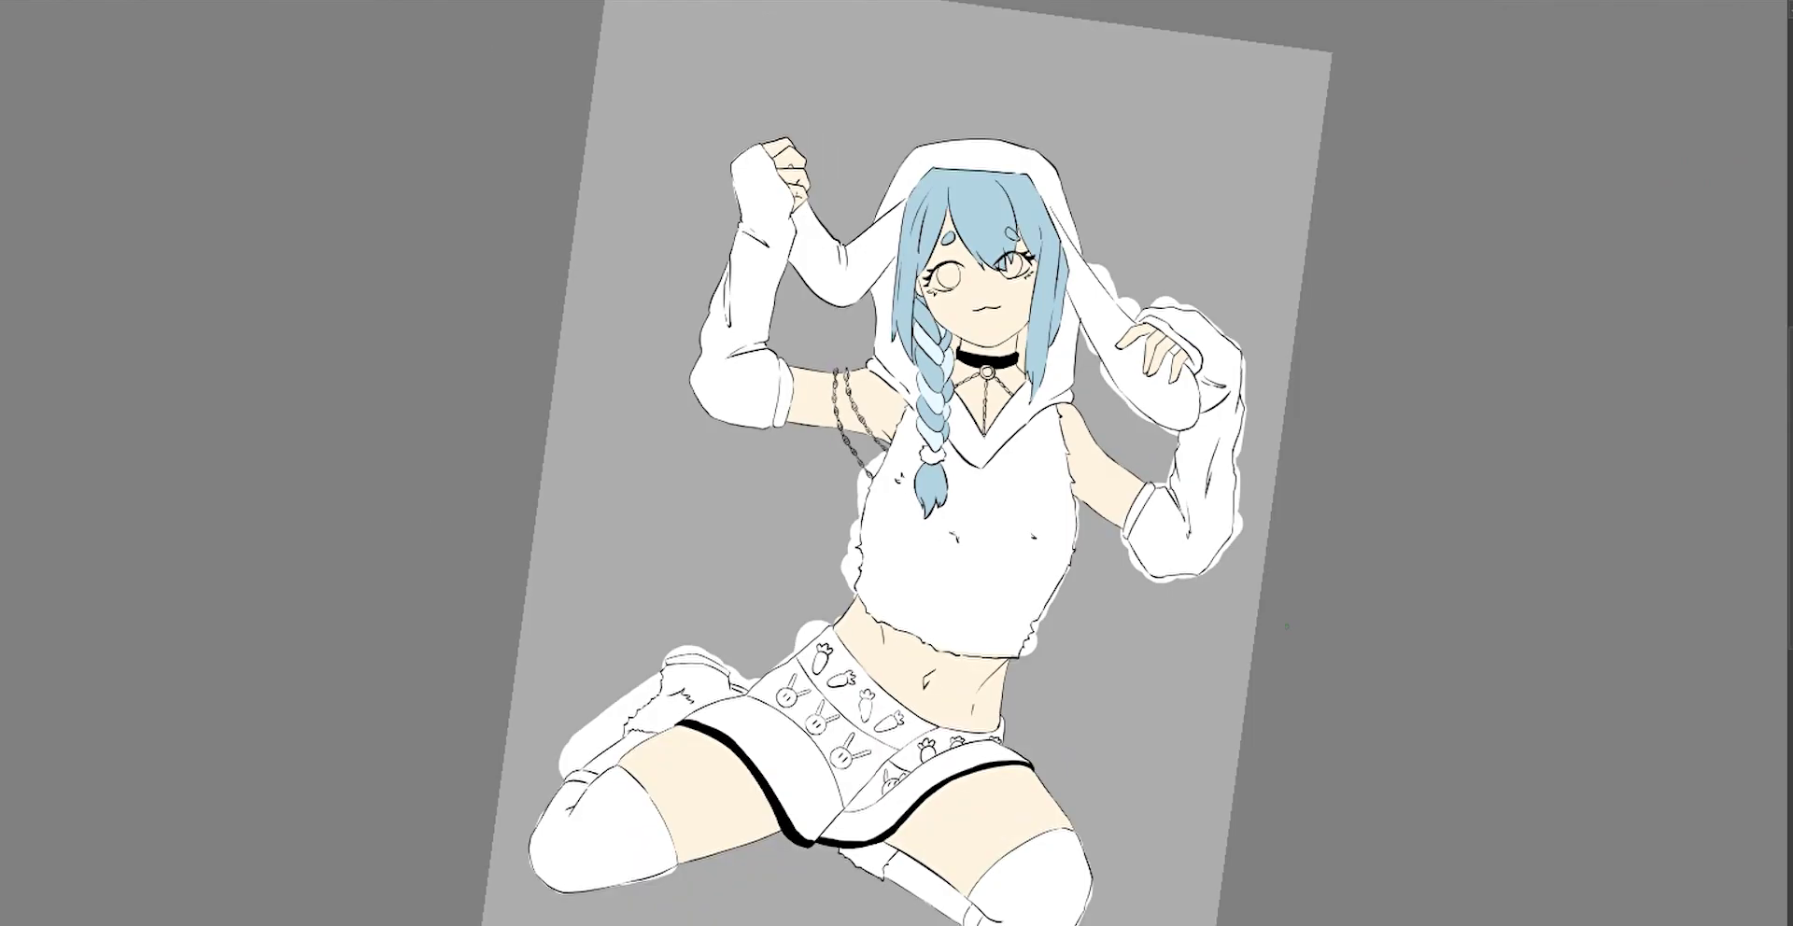
scroll(809, 227, "up", 5)
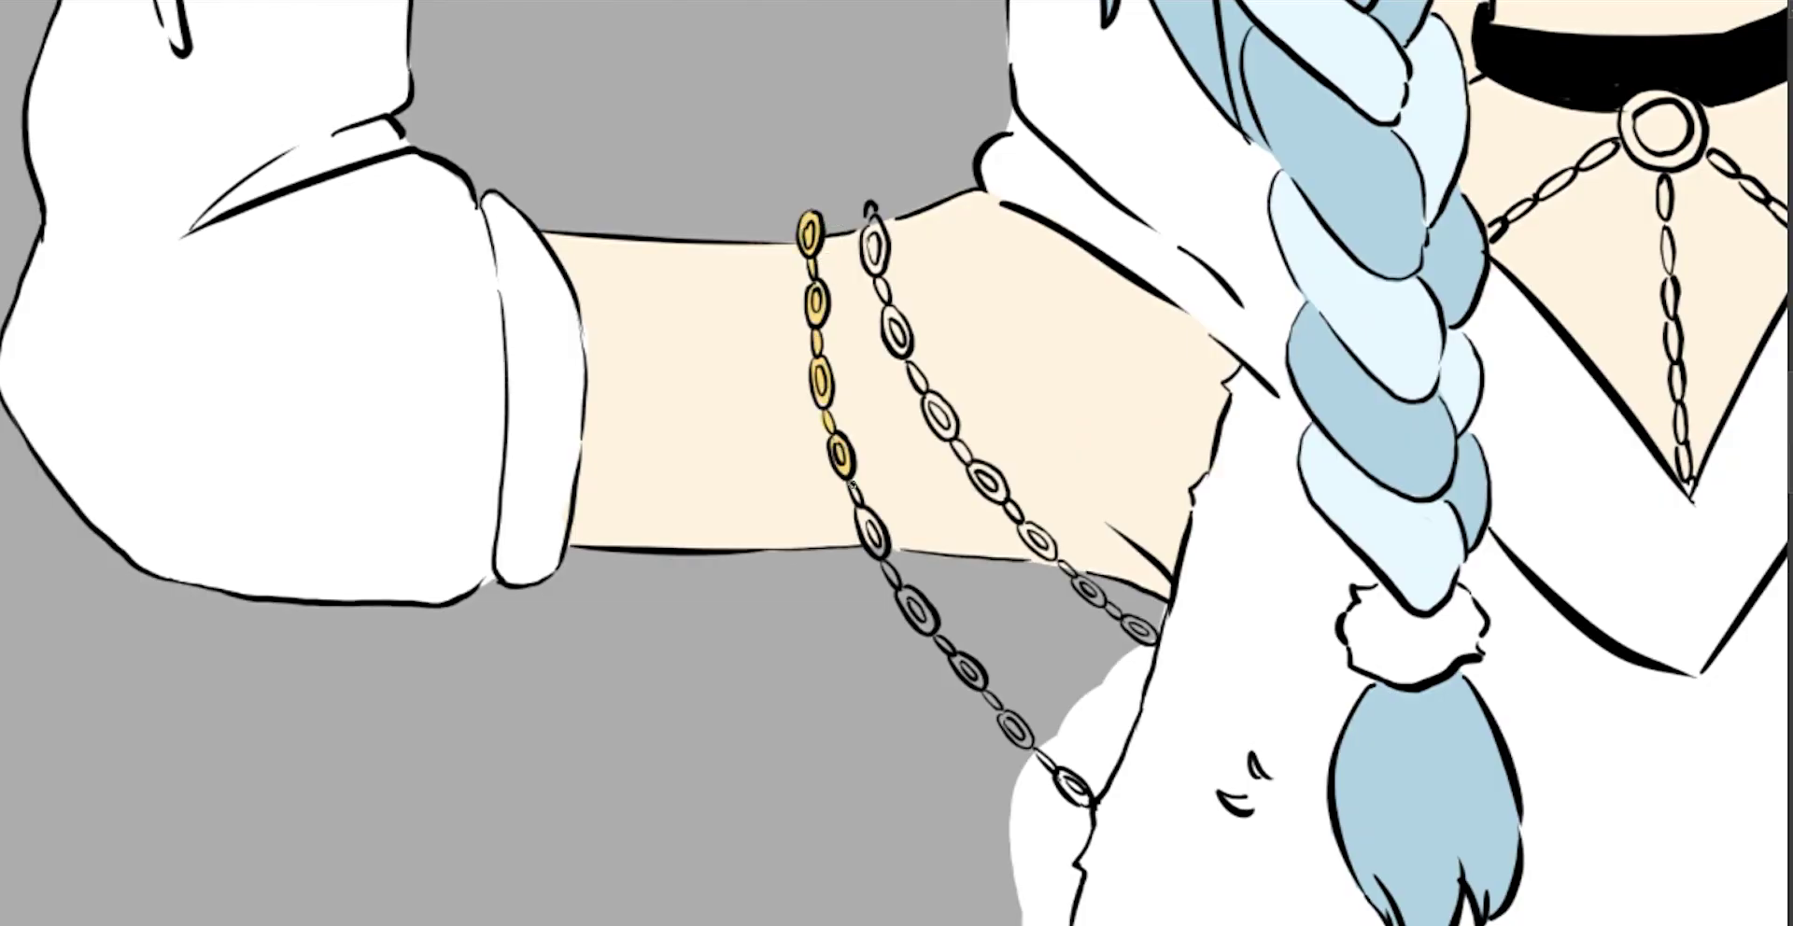
Pan and zoom the canvas along the chain looping over the upper arm.
left_click_drag(851, 481, 838, 429)
scroll(857, 460, "down", 1)
scroll(852, 442, "down", 1)
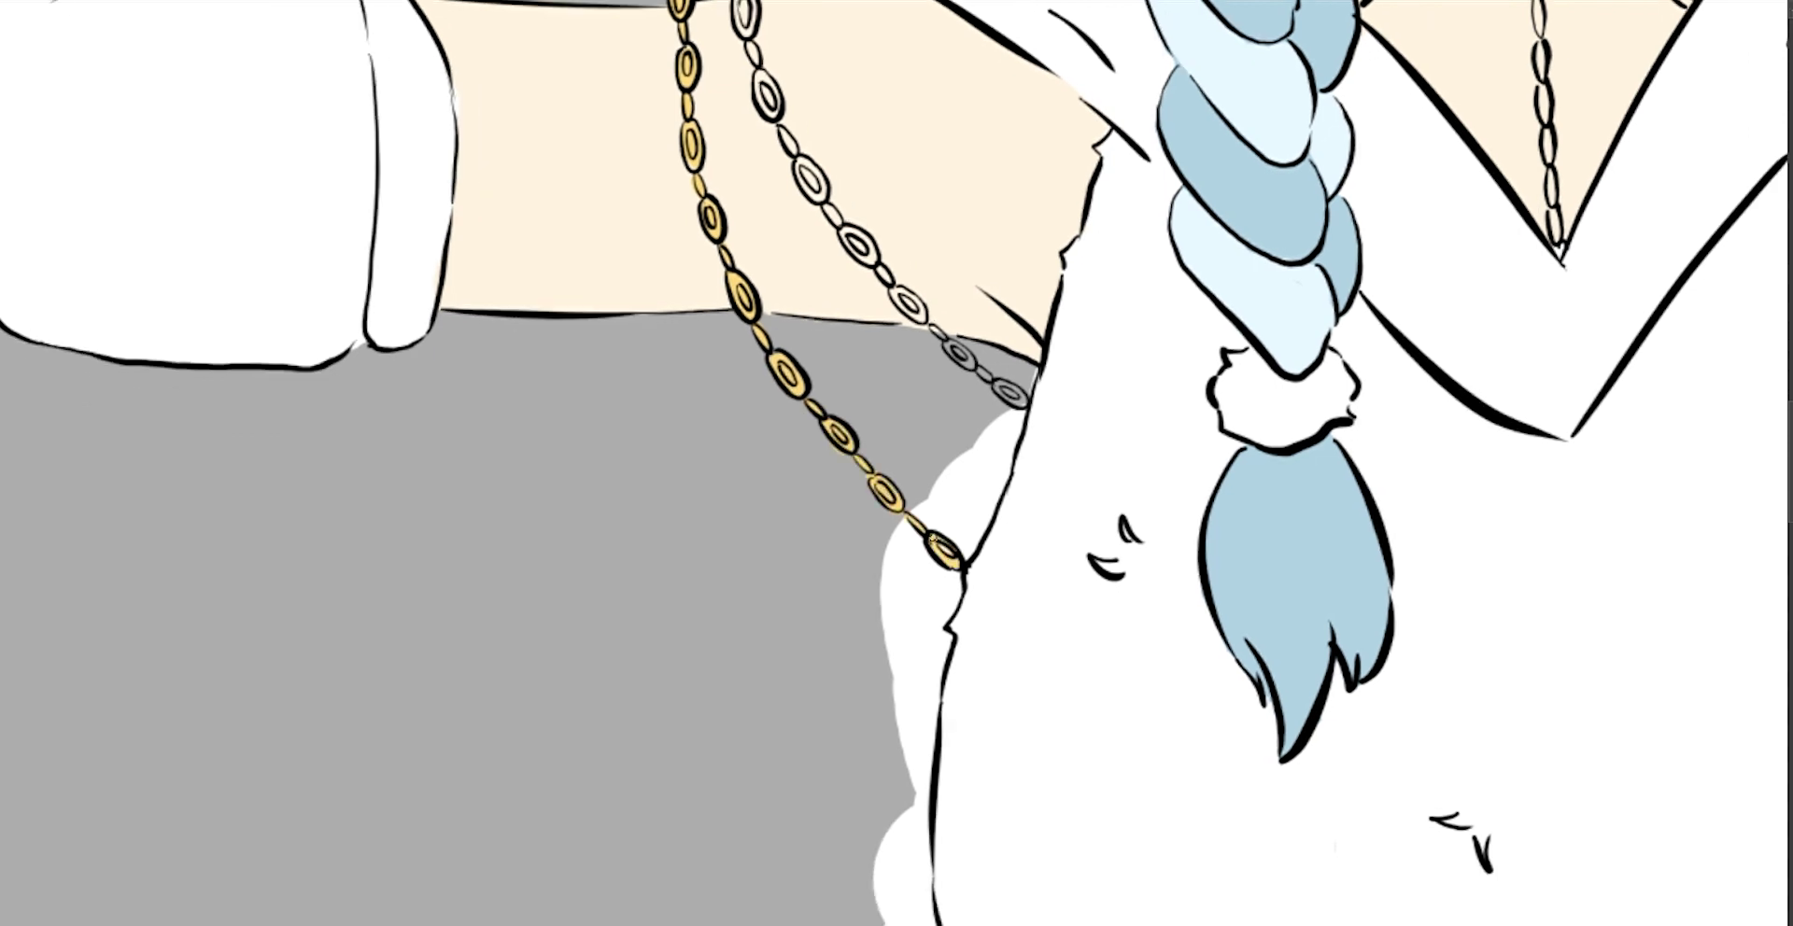
scroll(945, 551, "down", 3)
scroll(824, 275, "up", 3)
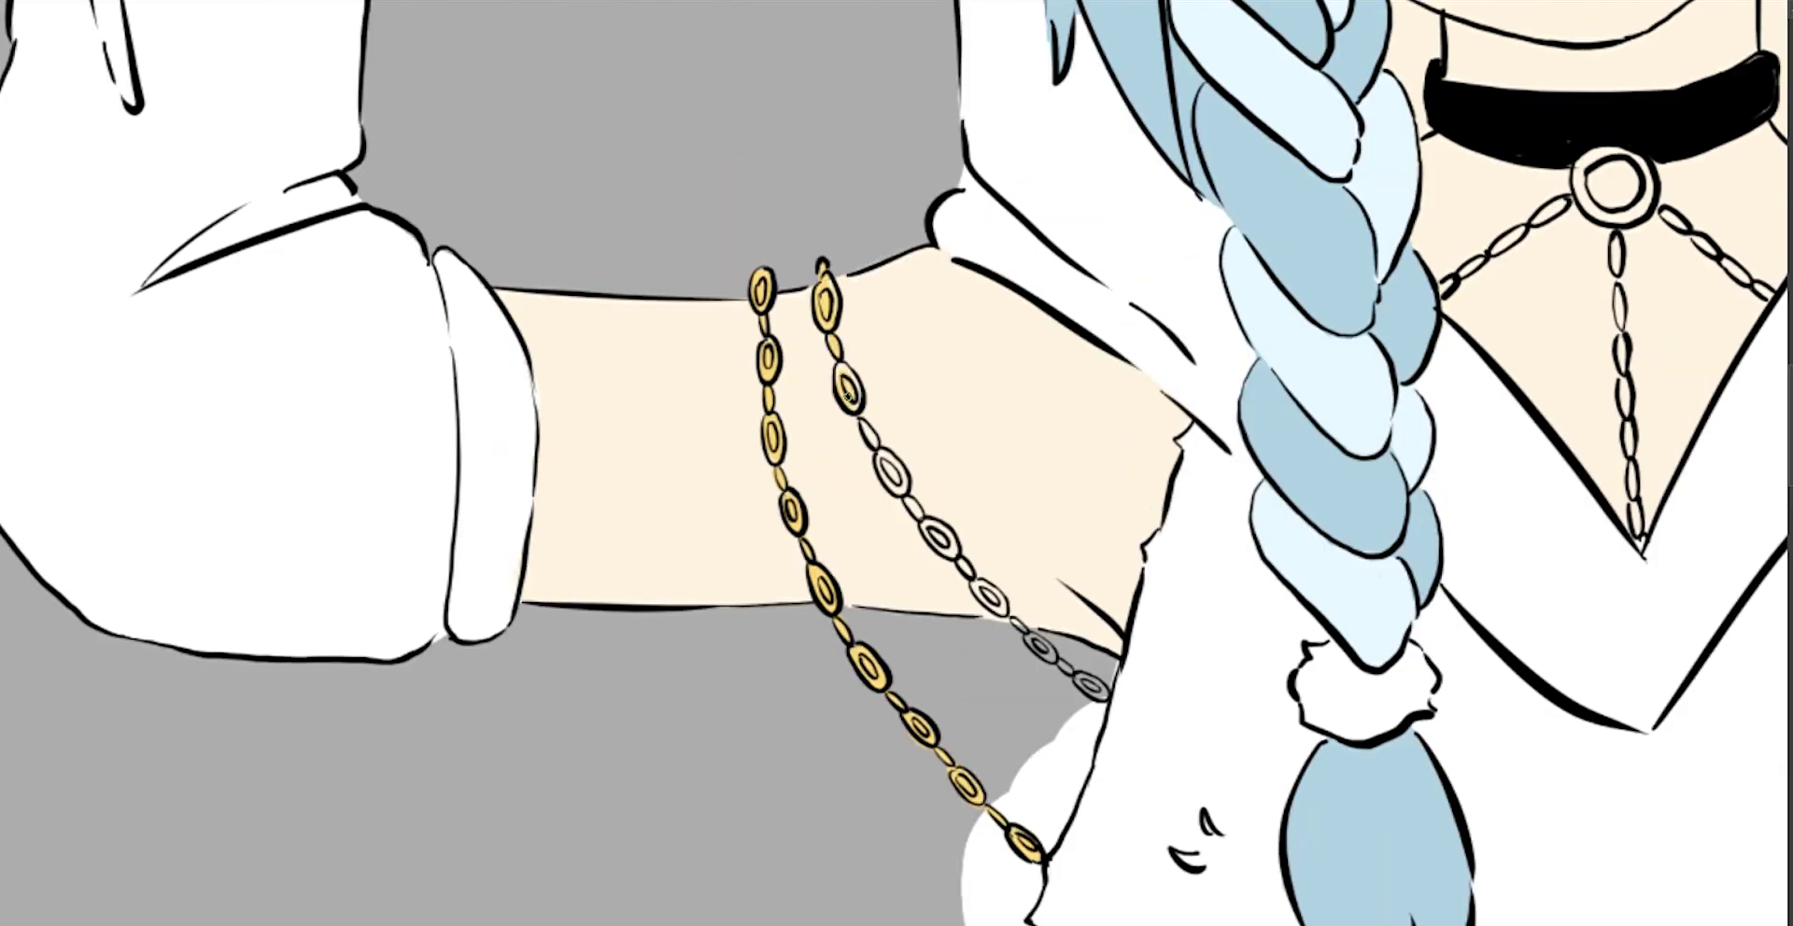
scroll(894, 475, "down", 1)
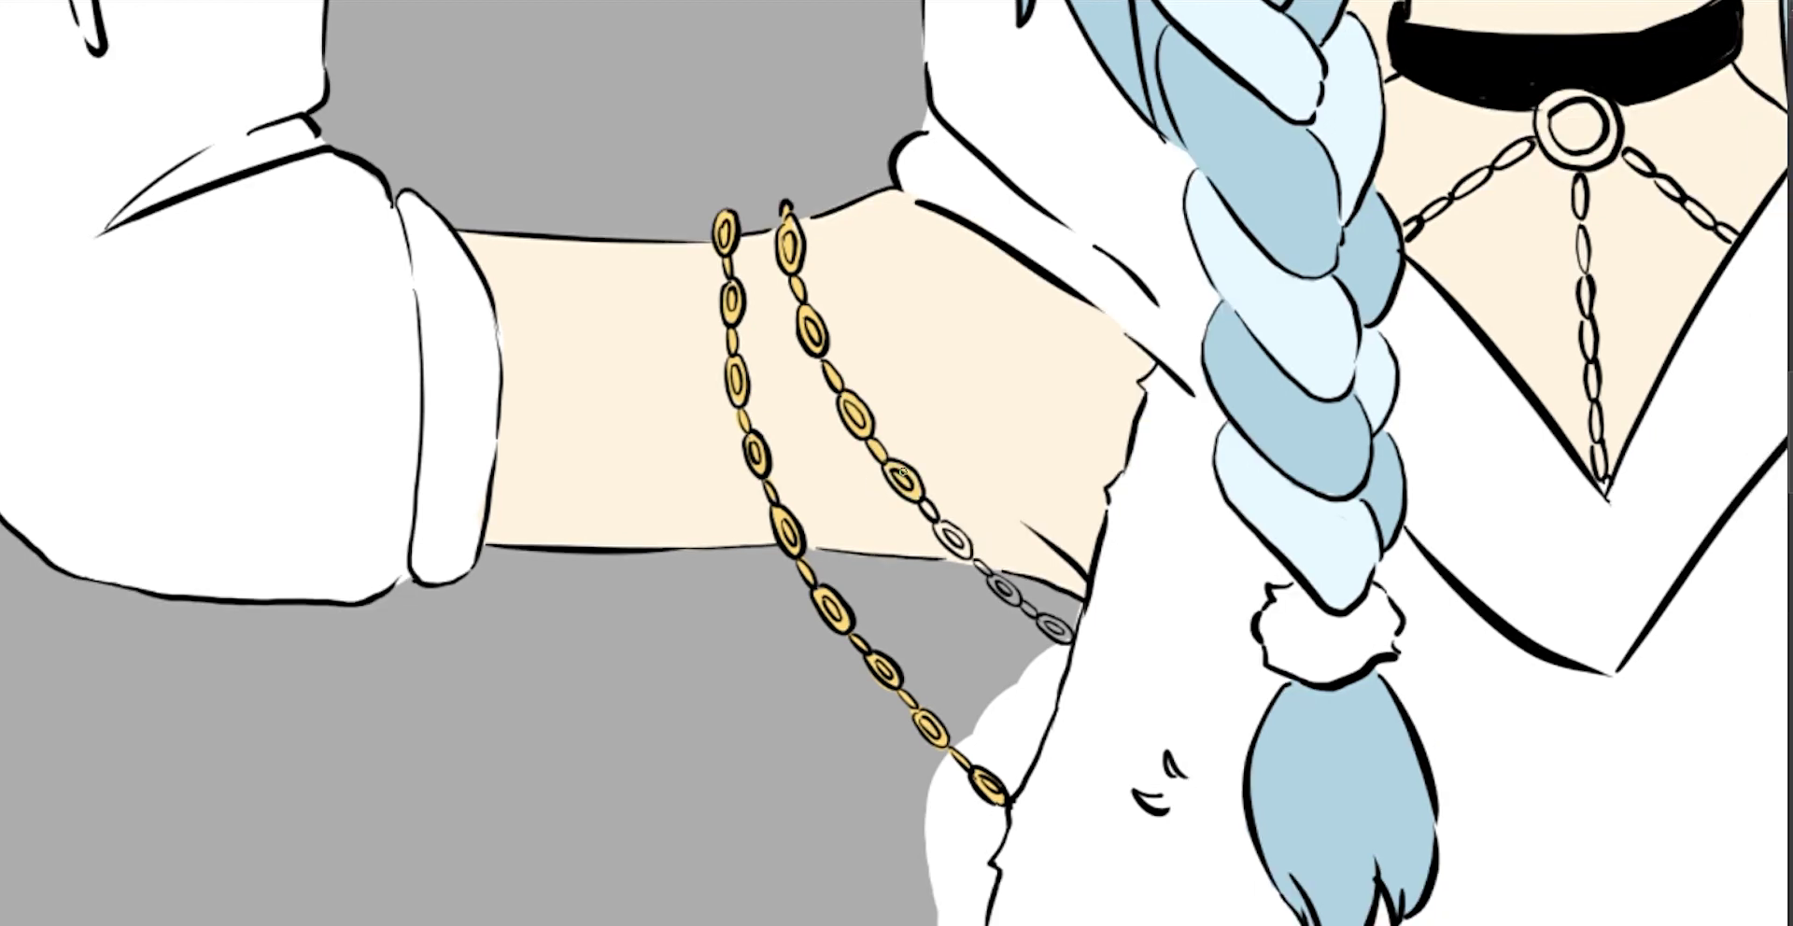
scroll(903, 472, "down", 1)
scroll(885, 452, "down", 1)
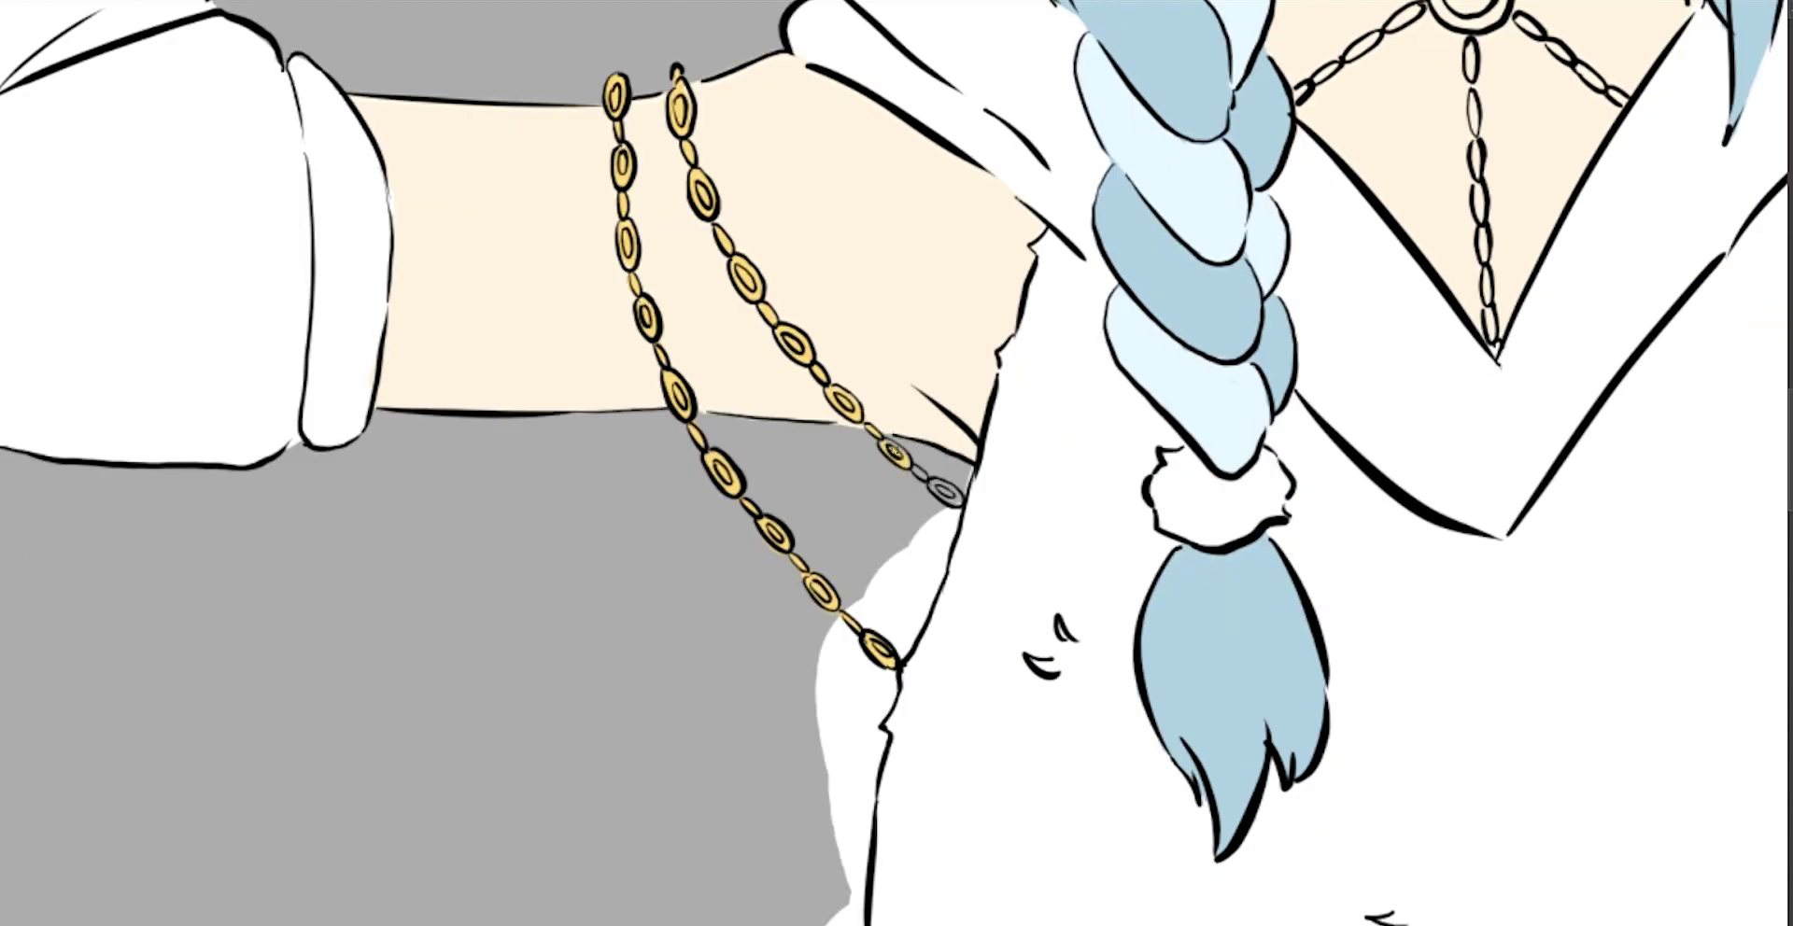
scroll(1011, 186, "right", 5)
scroll(1011, 186, "up", 3)
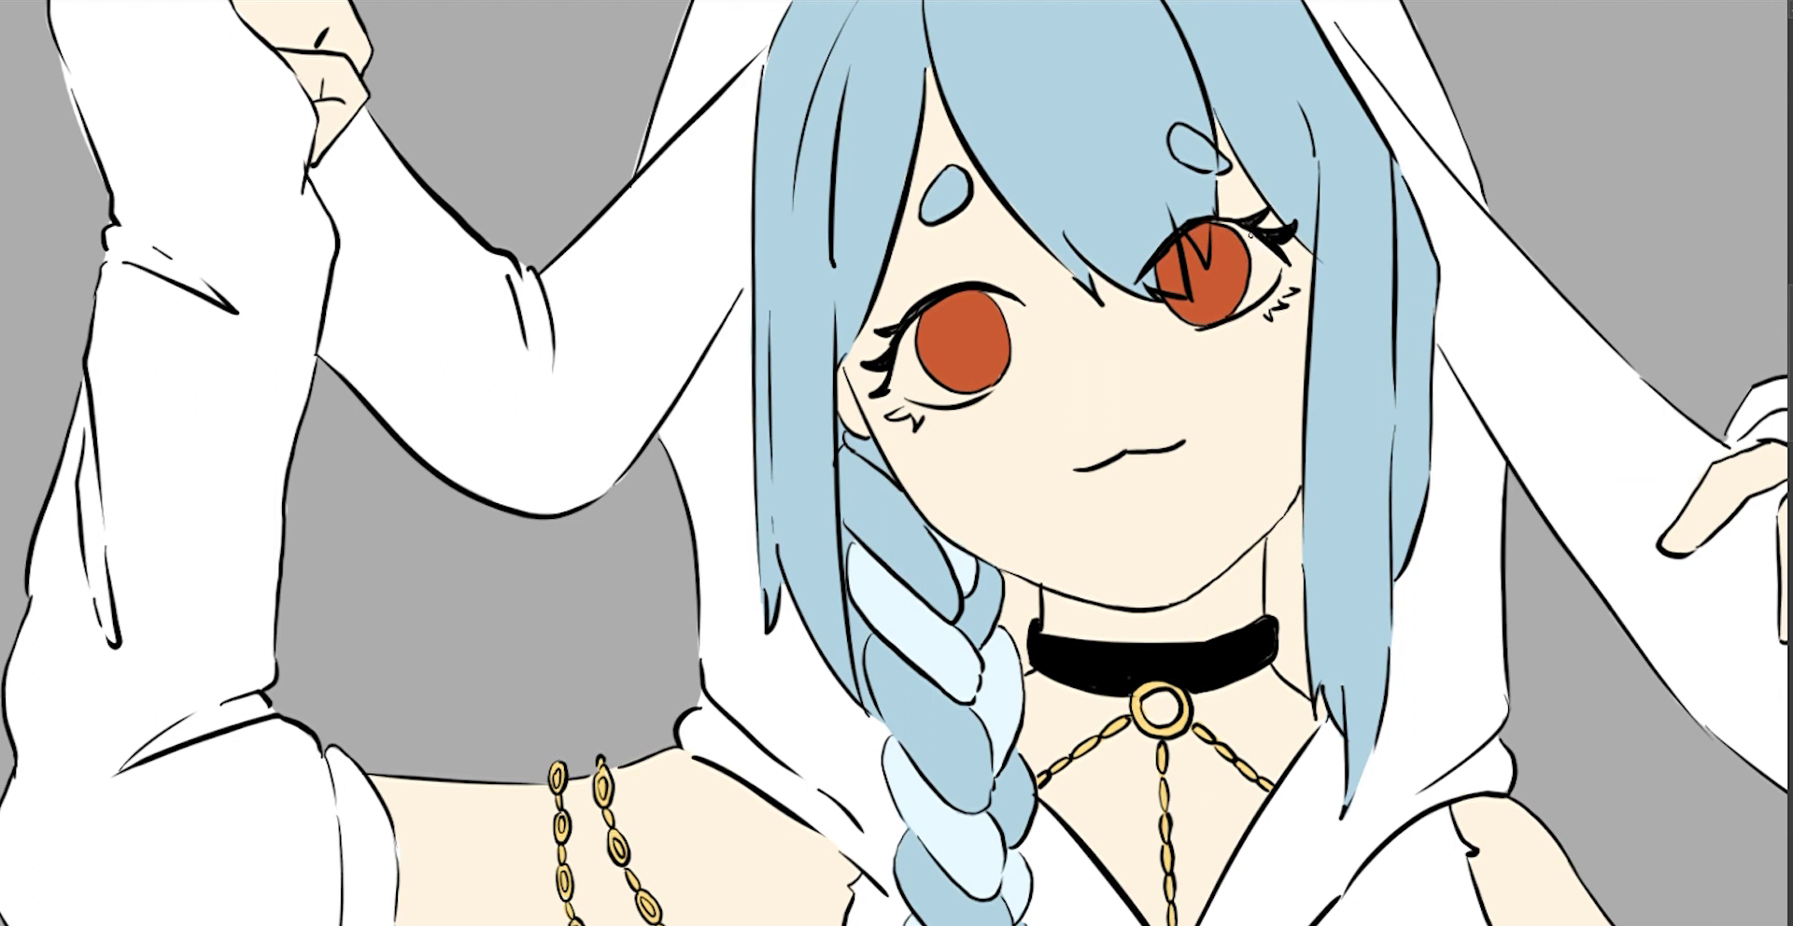
Paint white into the eye whites beside the right and left irises.
left_click_drag(1259, 263, 1246, 301)
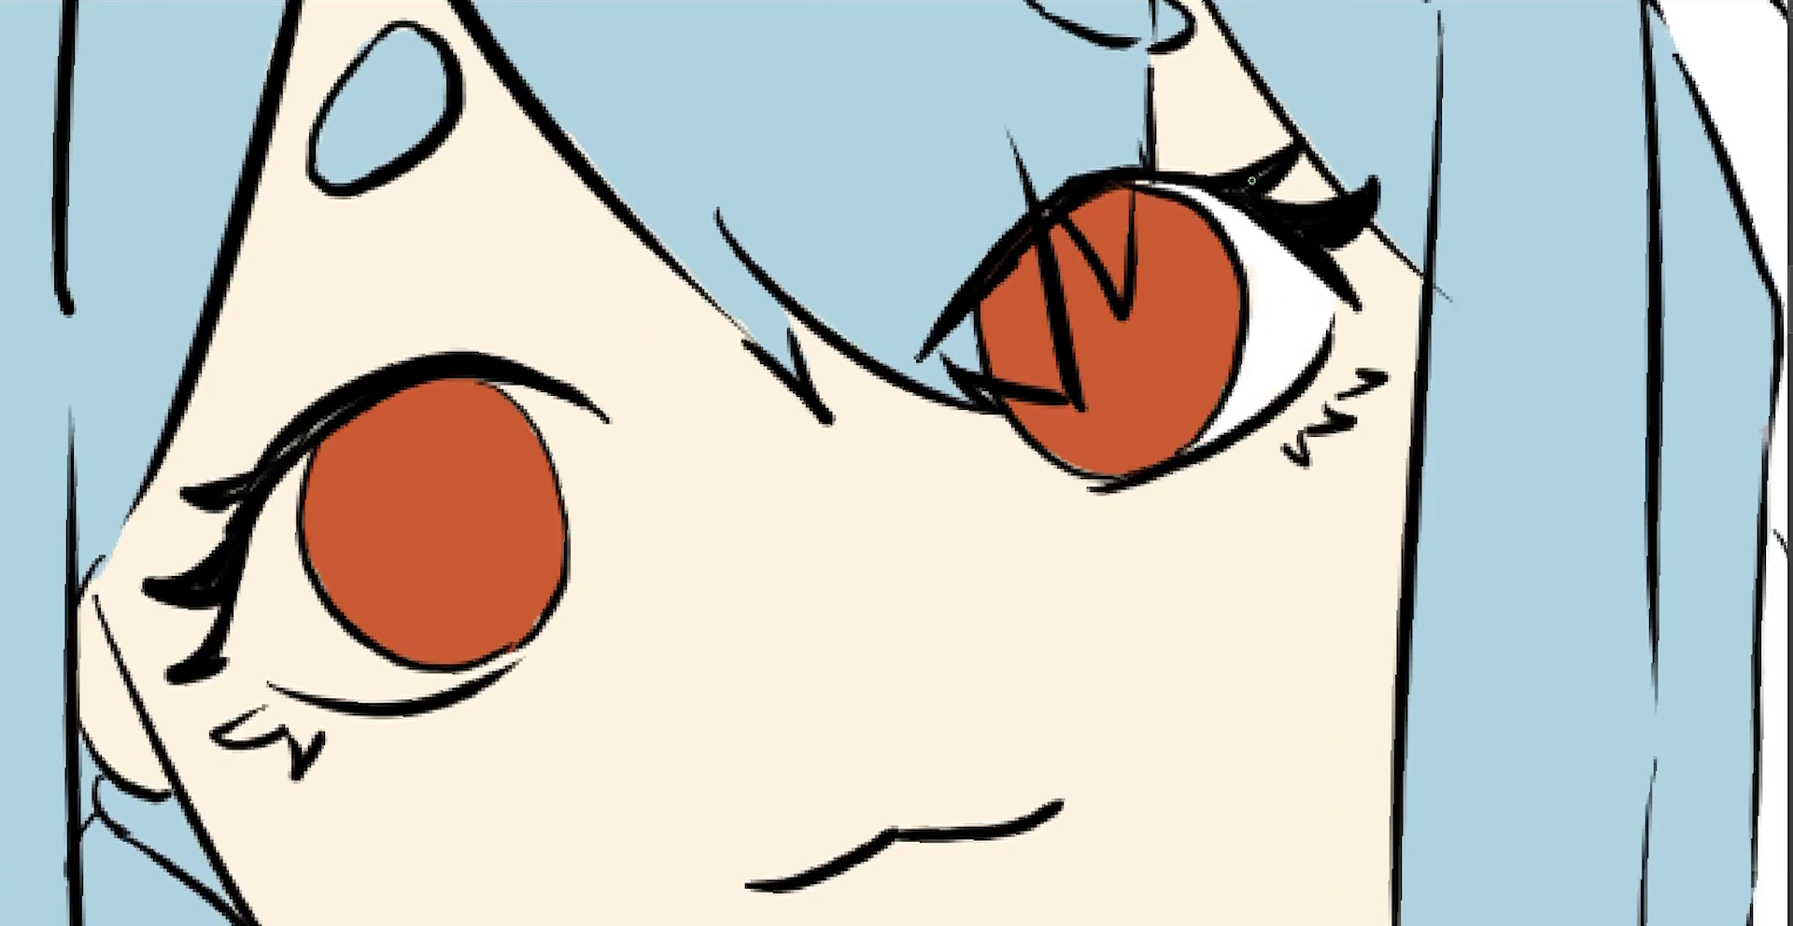
left_click_drag(1251, 179, 1359, 192)
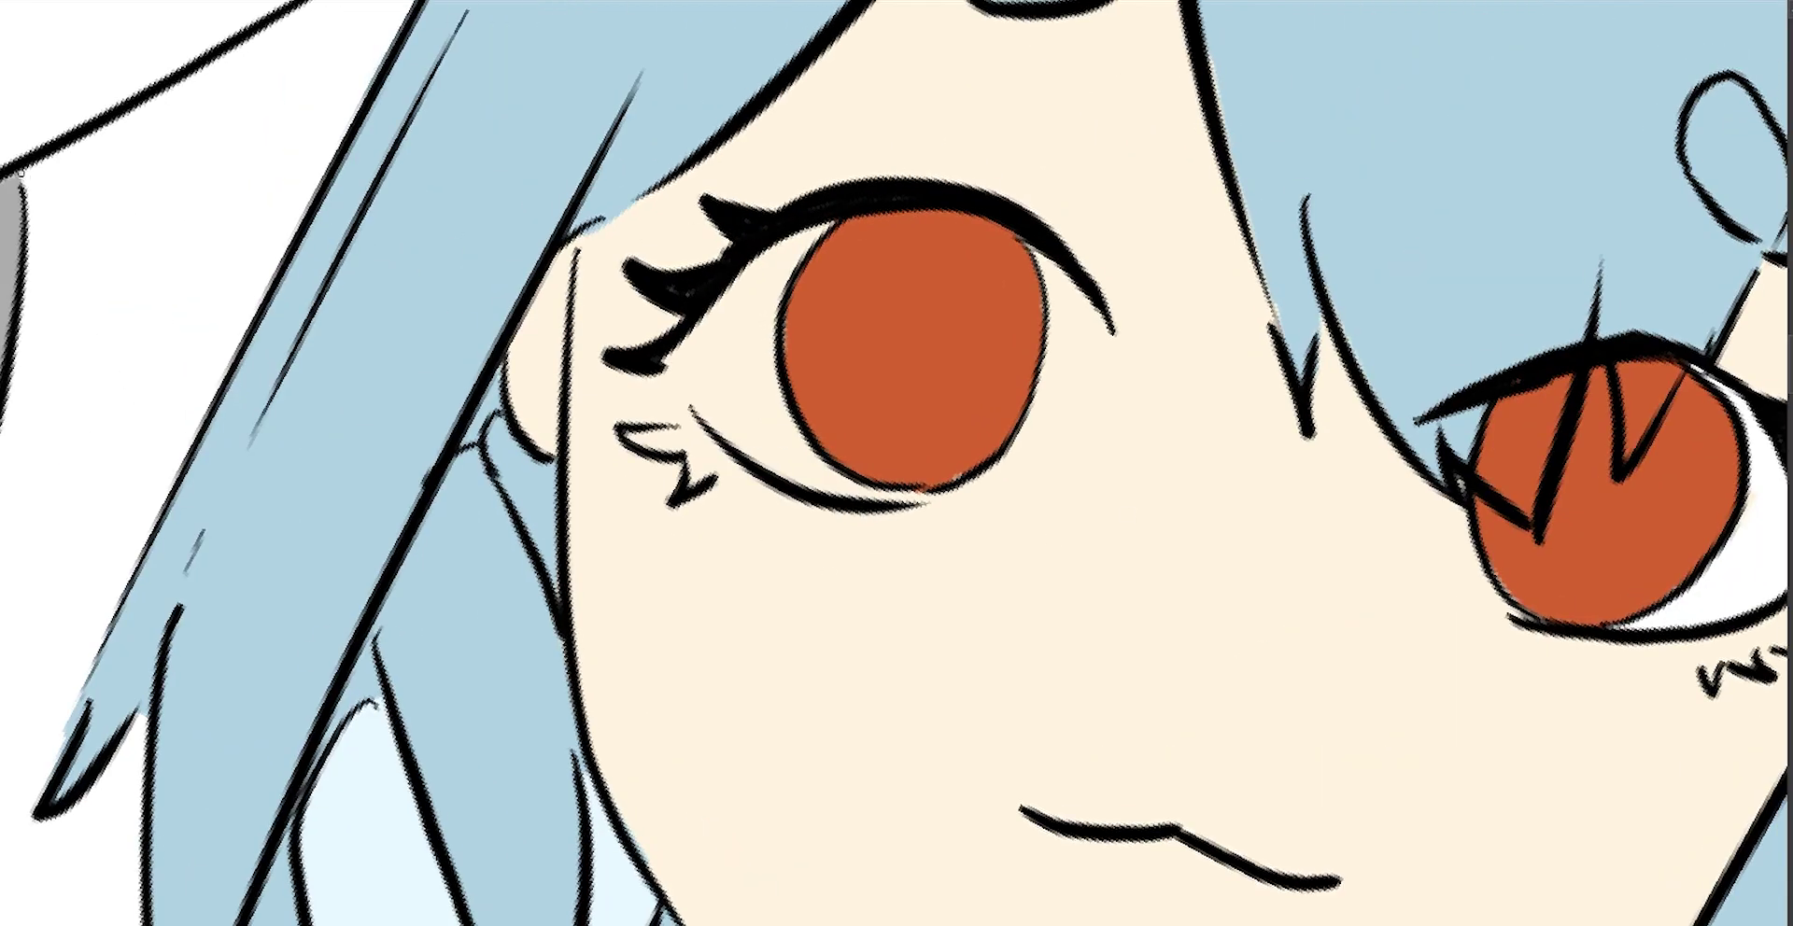
left_click_drag(692, 375, 730, 342)
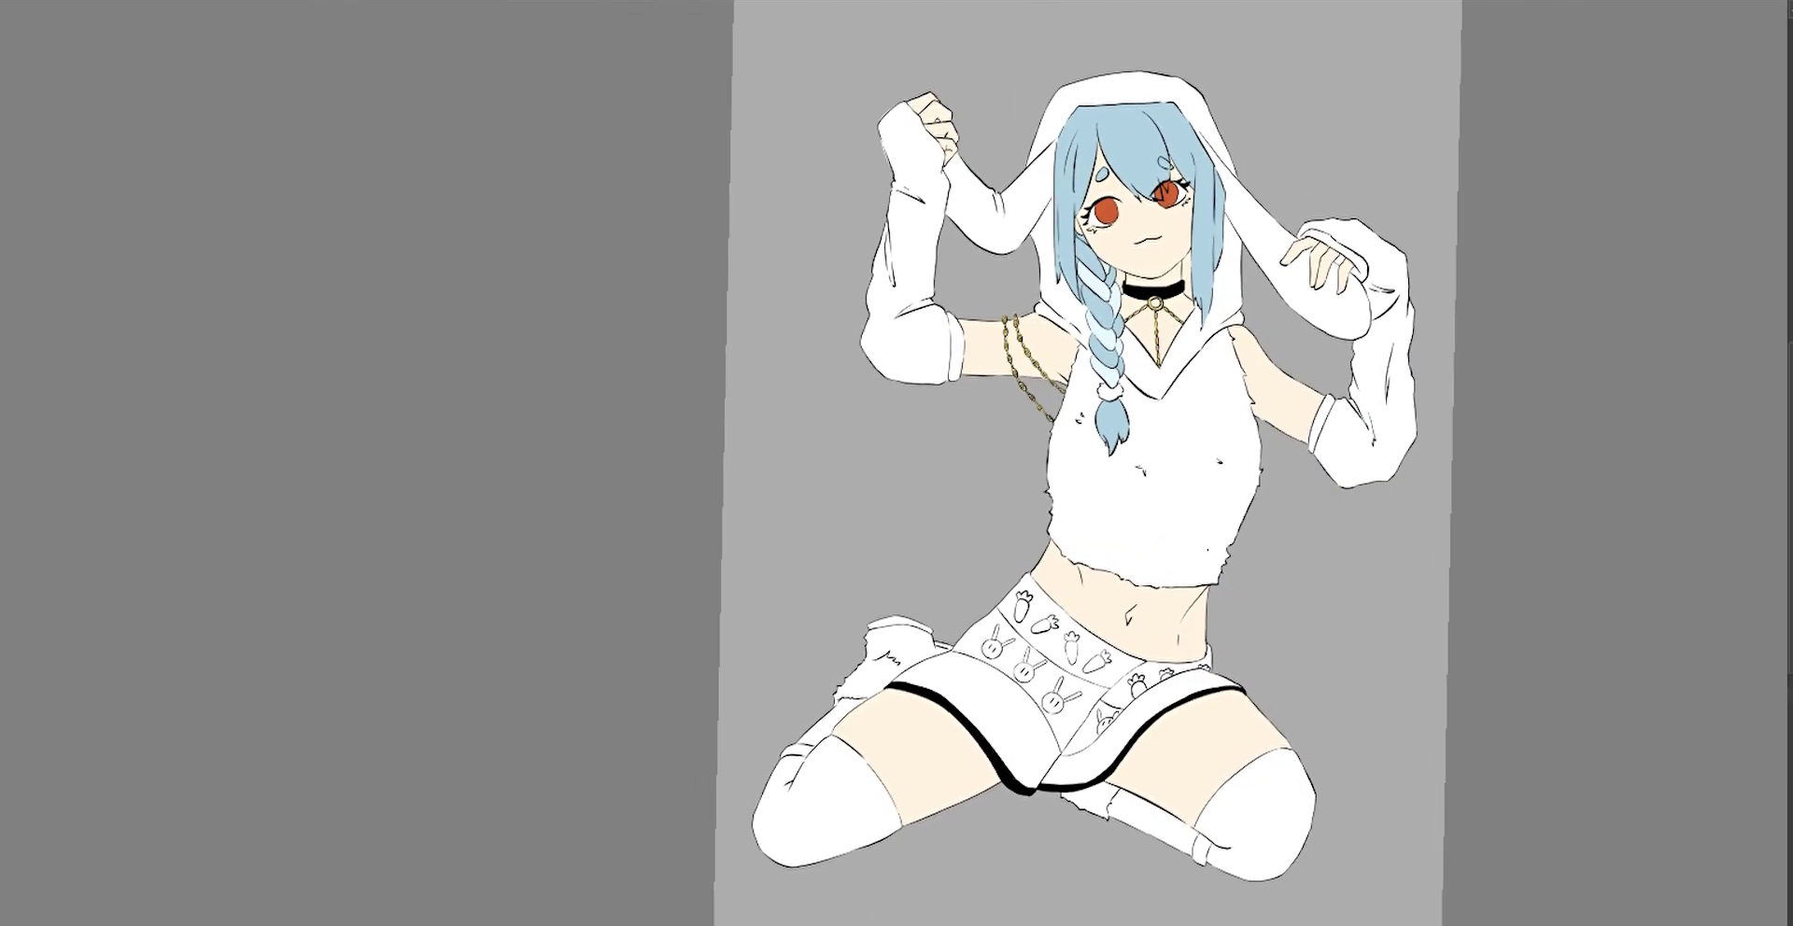
Colour the carrots on the shorts' waistband orange.
left_click_drag(1128, 478, 1116, 525)
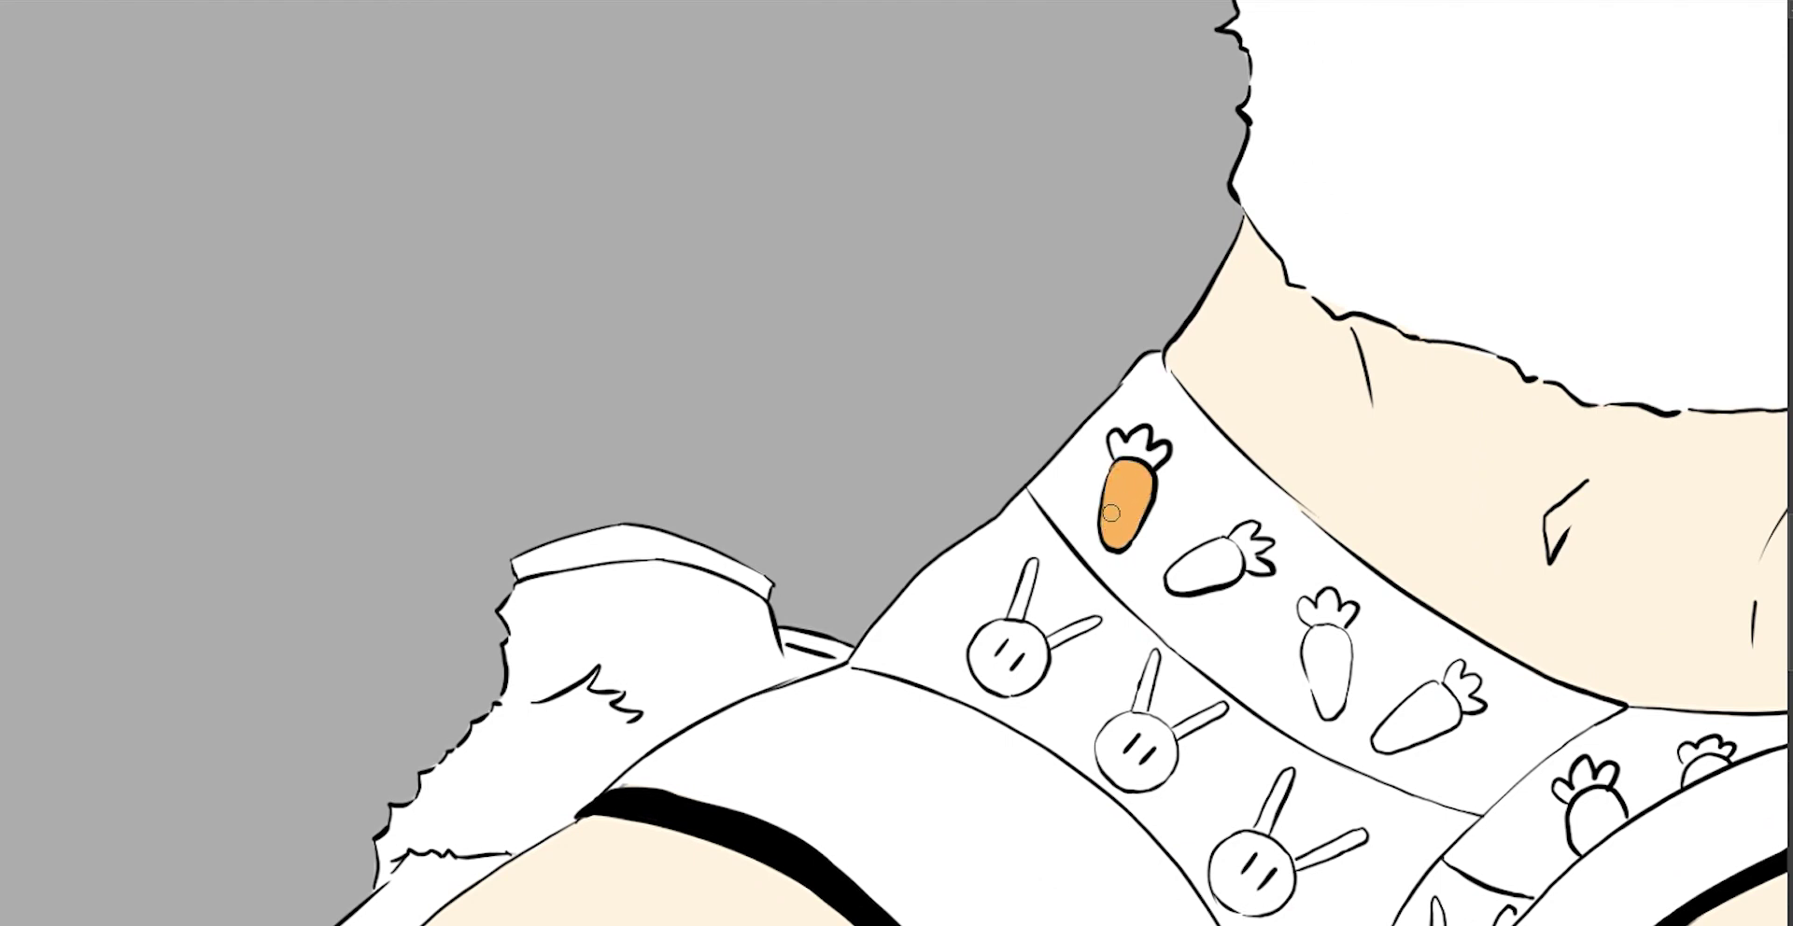
left_click_drag(1109, 413, 1085, 458)
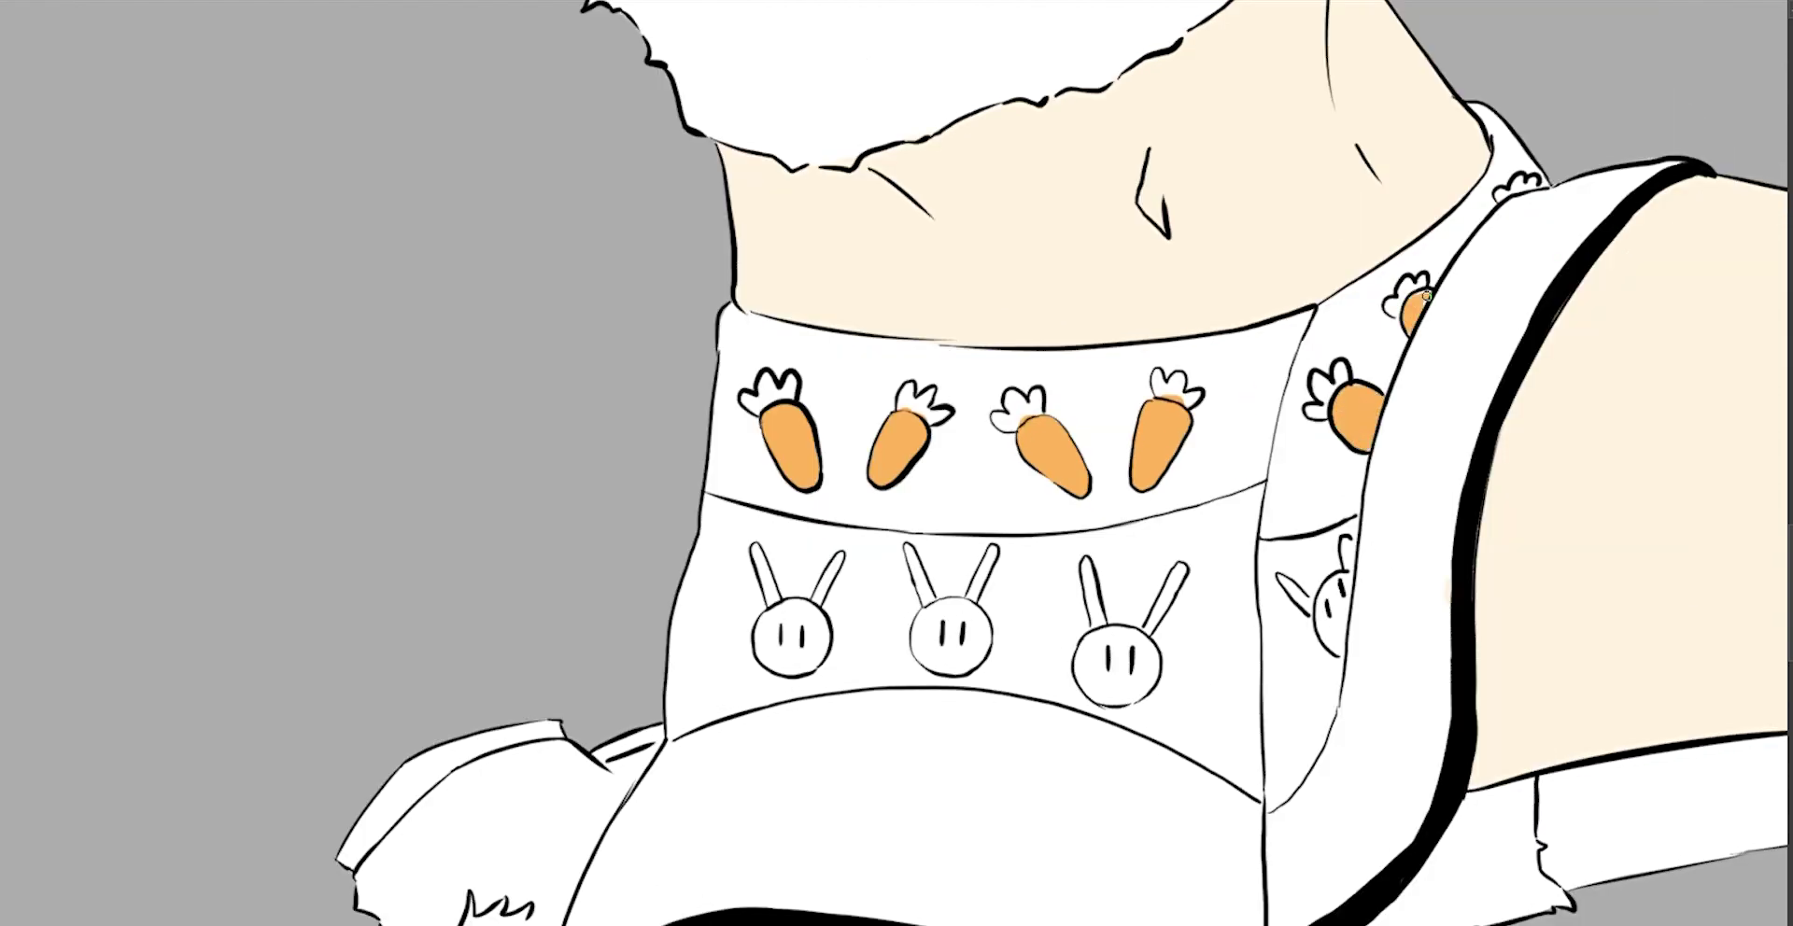
left_click_drag(1475, 252, 1599, 215)
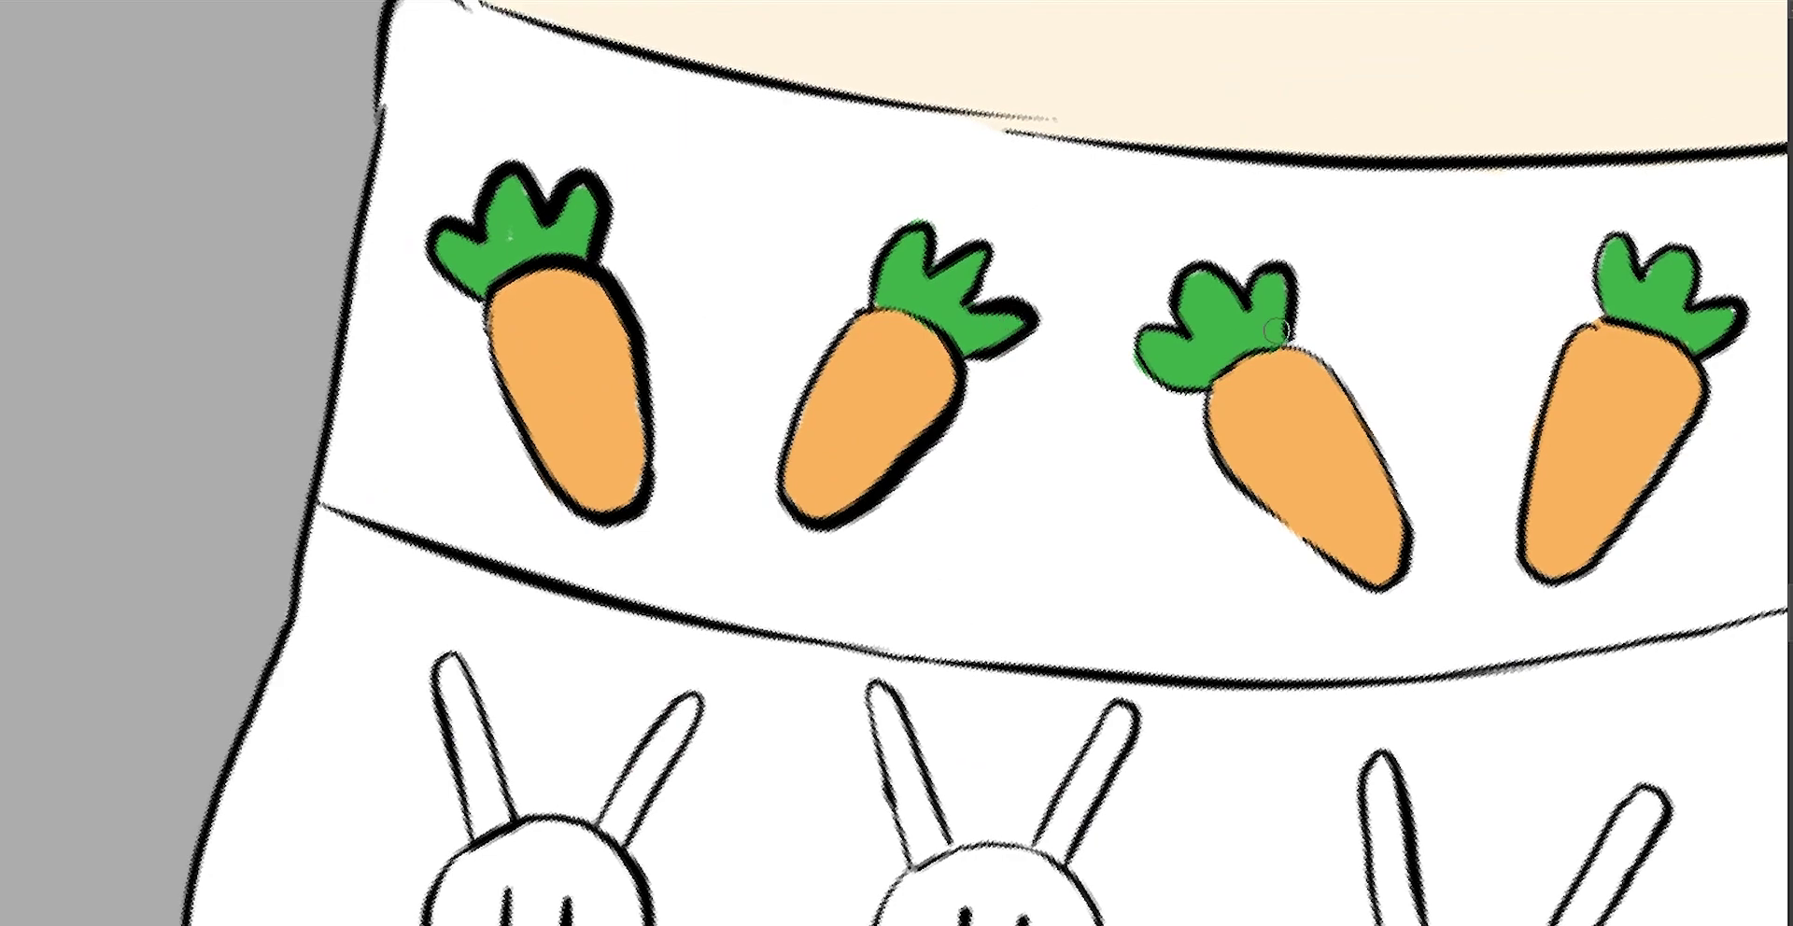
Paint the carrot leaves green and begin a blue arrow on the shorts' front panel.
mouse_move(1256, 428)
left_mouse_down()
mouse_move(1298, 437)
mouse_move(1326, 355)
mouse_move(1396, 298)
left_mouse_up()
mouse_move(1550, 336)
left_mouse_down()
mouse_move(1591, 274)
mouse_move(1643, 257)
mouse_move(1624, 200)
left_mouse_up()
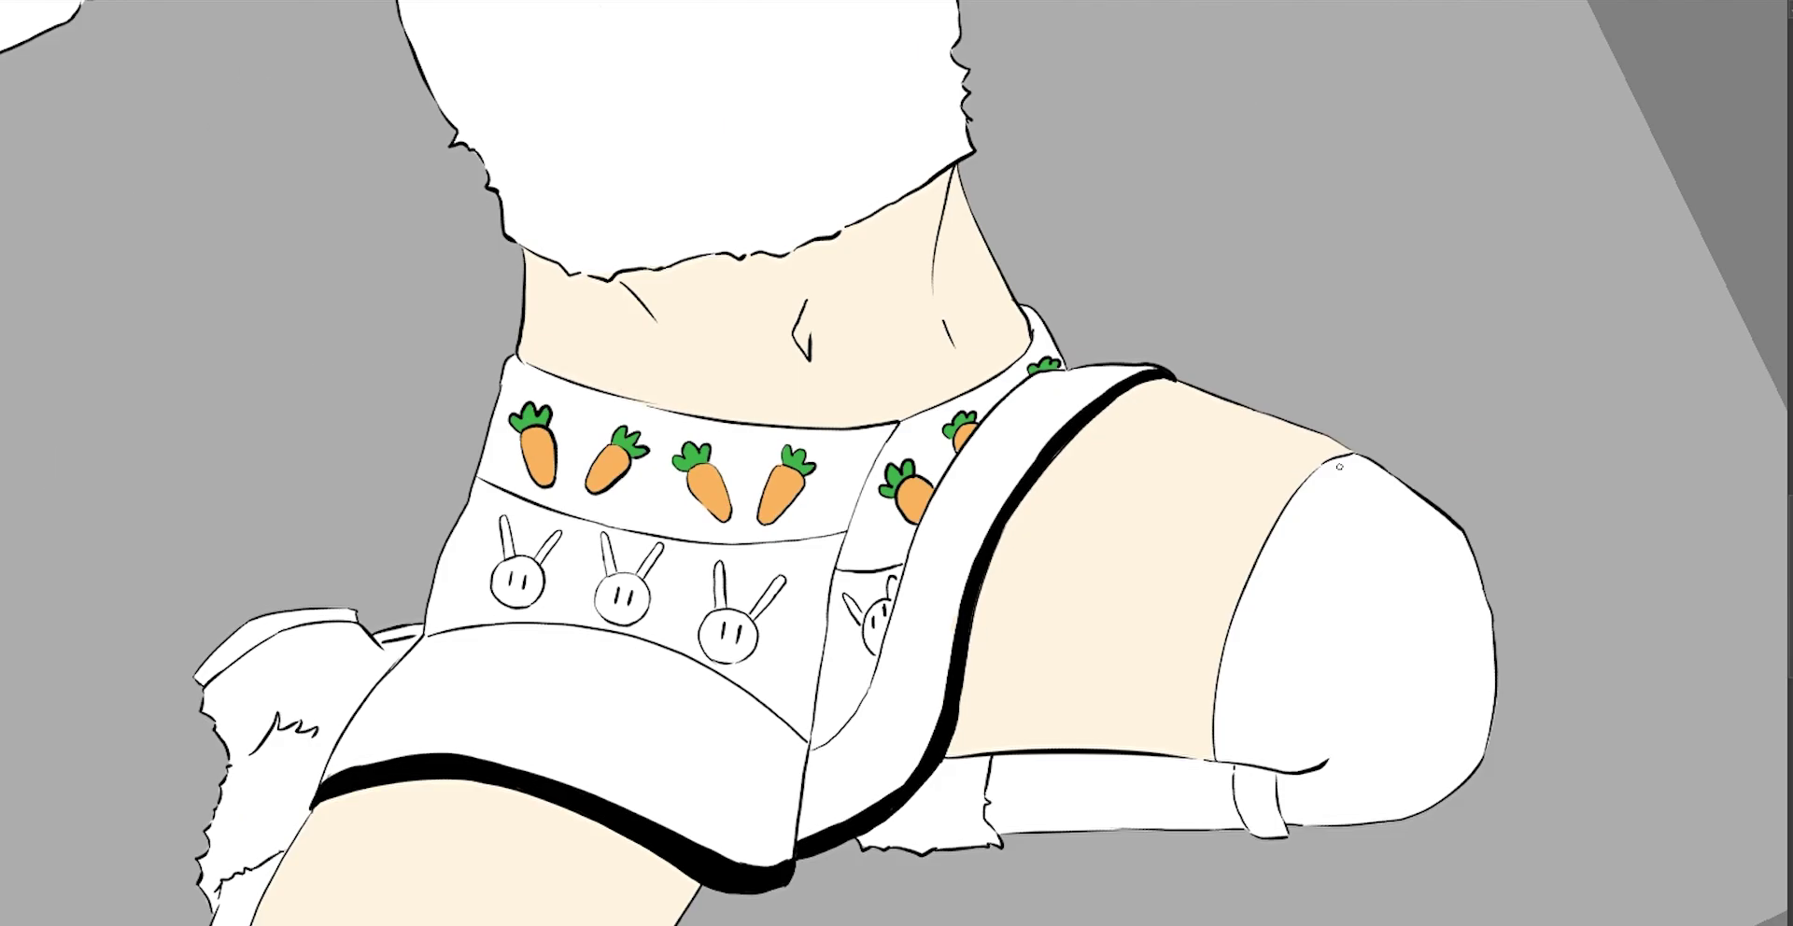
mouse_move(705, 565)
left_mouse_down()
mouse_move(794, 501)
mouse_move(792, 594)
left_mouse_up()
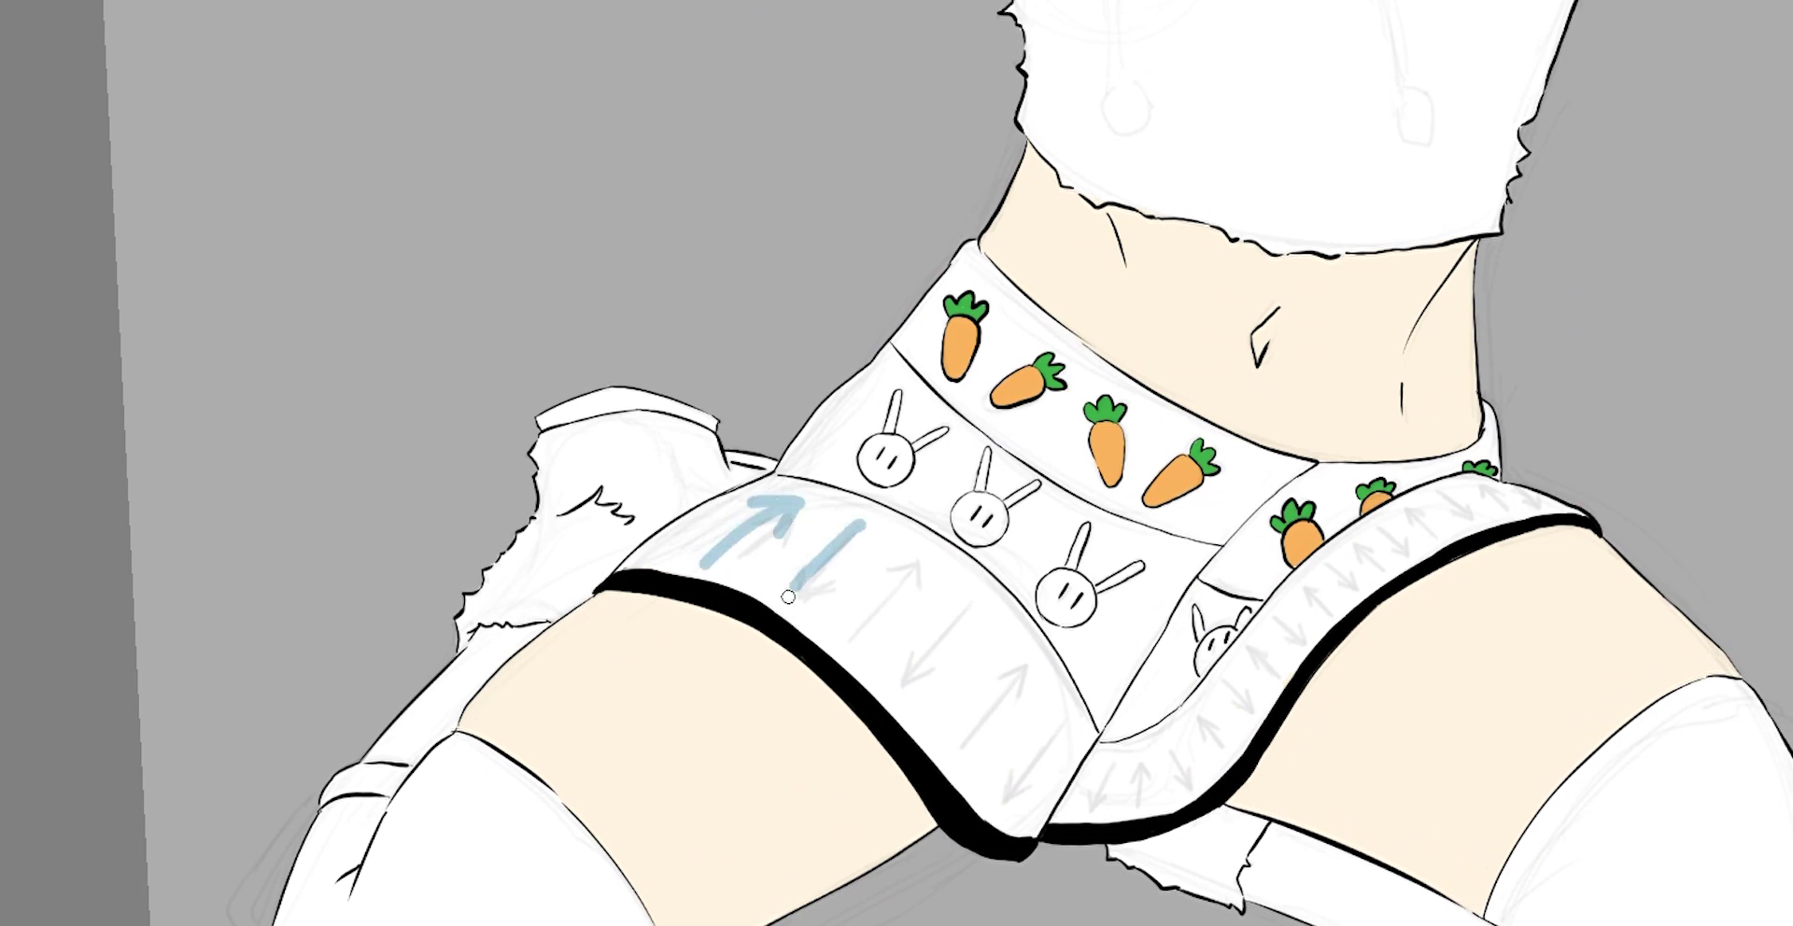
Undo the stray blue line and paint a row of pale blue arrows on the front panel.
key("ctrl+z")
key("ctrl+z")
left_click(850, 535)
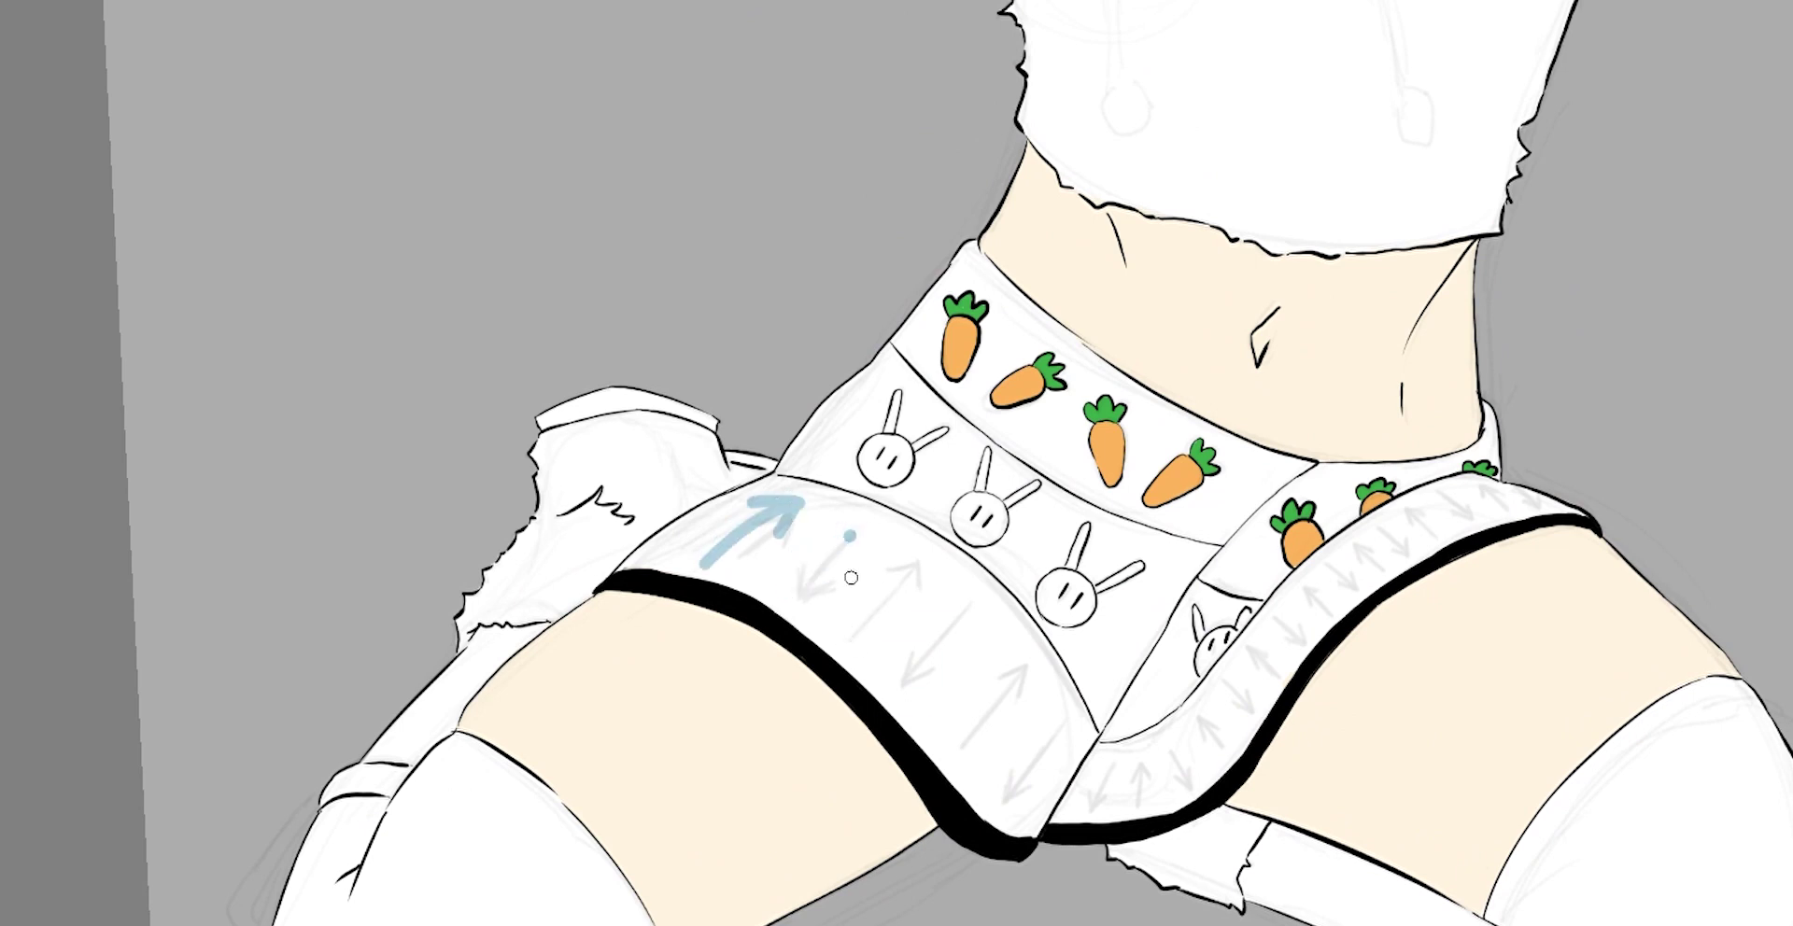
mouse_move(863, 526)
left_mouse_down()
mouse_move(793, 593)
mouse_move(915, 565)
mouse_move(915, 686)
left_mouse_up()
left_click_drag(906, 651, 947, 672)
mouse_move(817, 603)
left_mouse_down()
mouse_move(884, 524)
mouse_move(886, 654)
left_mouse_up()
Add more pale blue down arrows, continuing them along the right leg band.
key("4")
key("4")
key("4")
left_click_drag(907, 373, 919, 431)
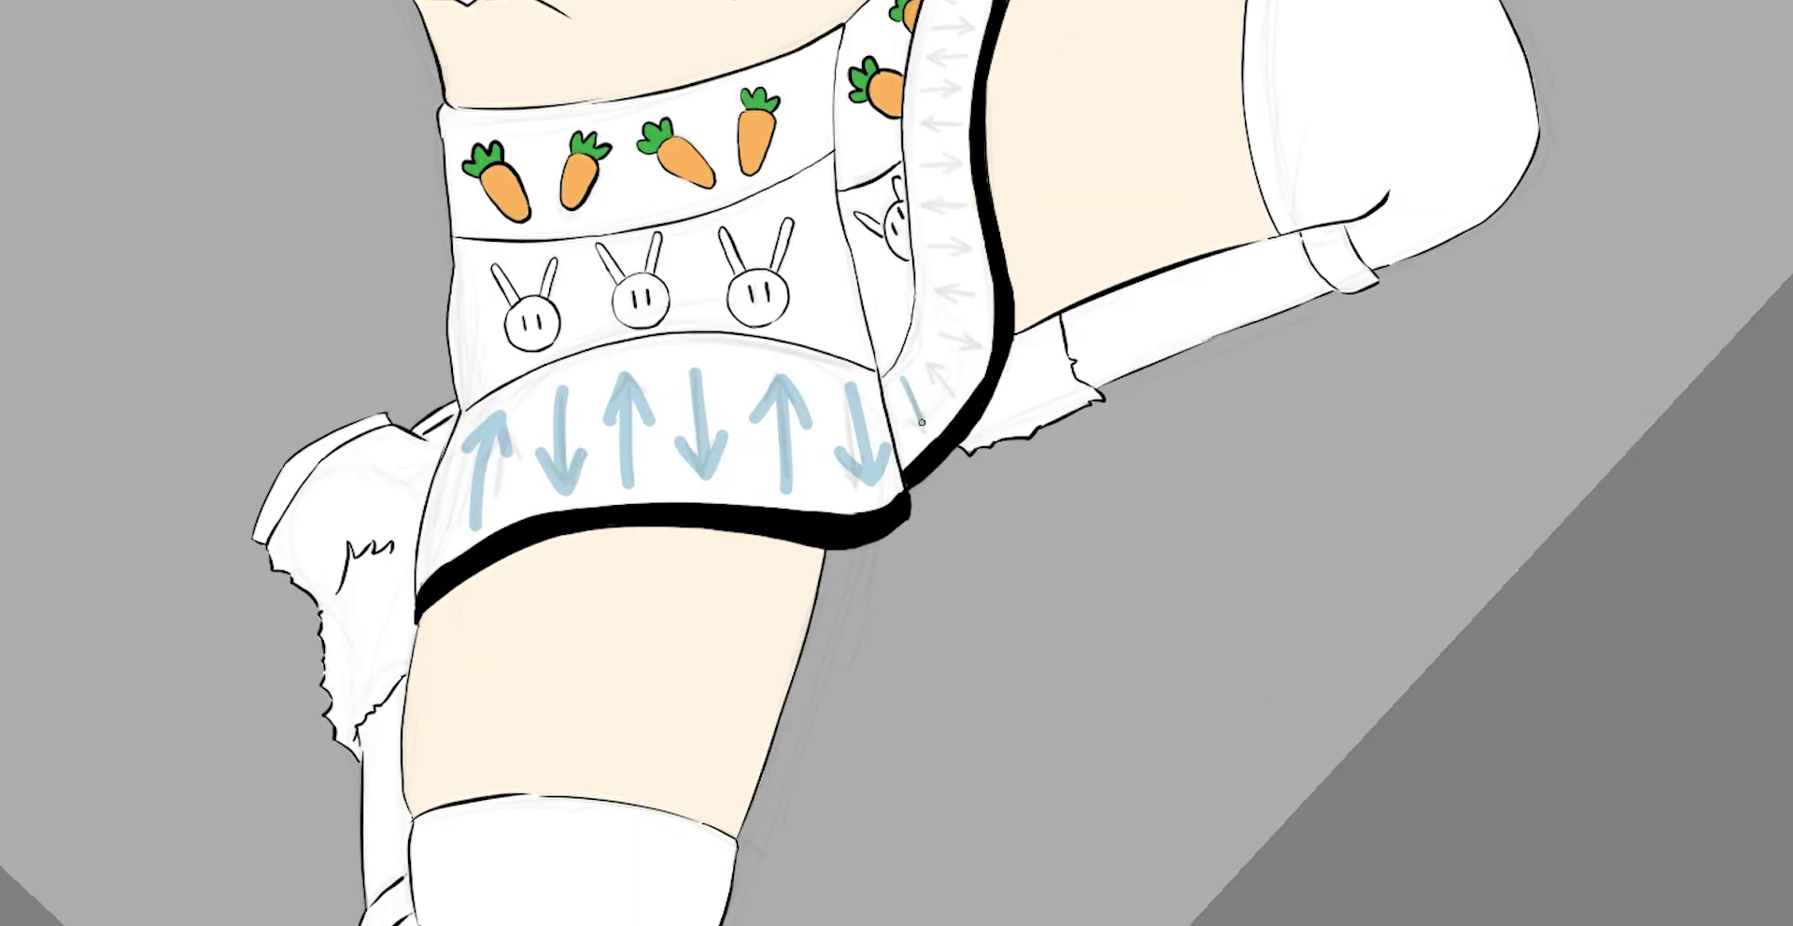
left_click_drag(962, 346, 922, 397)
key("5")
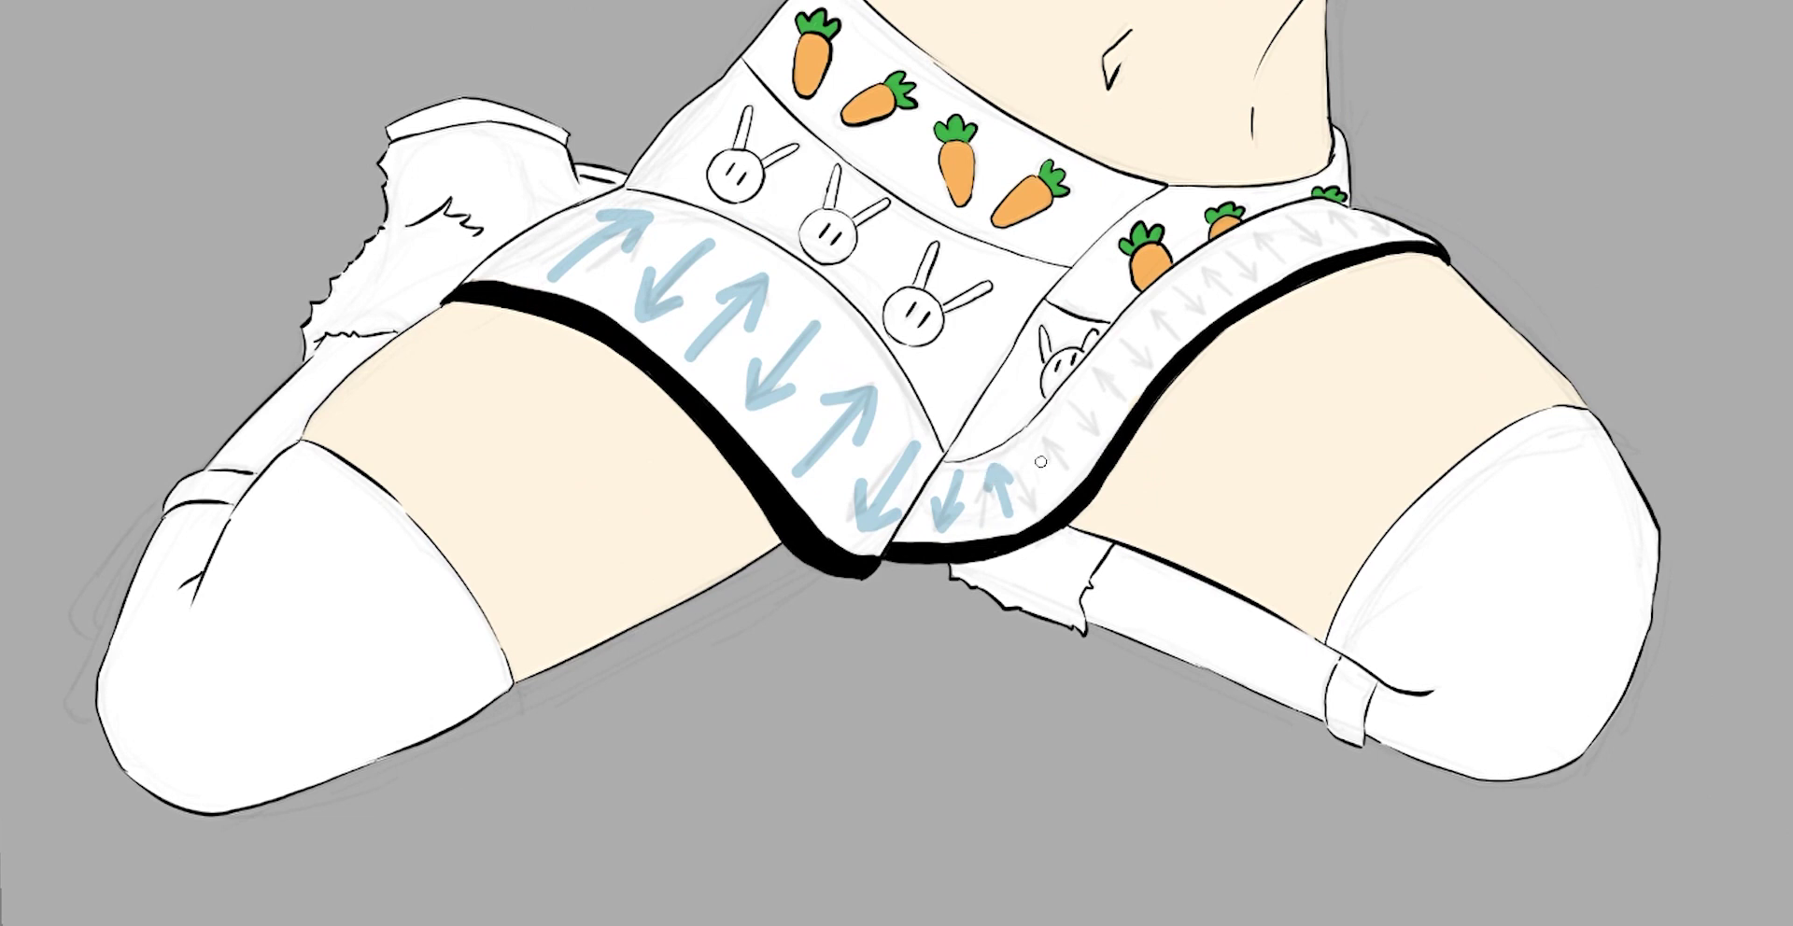
mouse_move(1056, 441)
left_mouse_down()
mouse_move(1060, 490)
mouse_move(1072, 396)
left_mouse_up()
left_click_drag(1093, 366, 1119, 409)
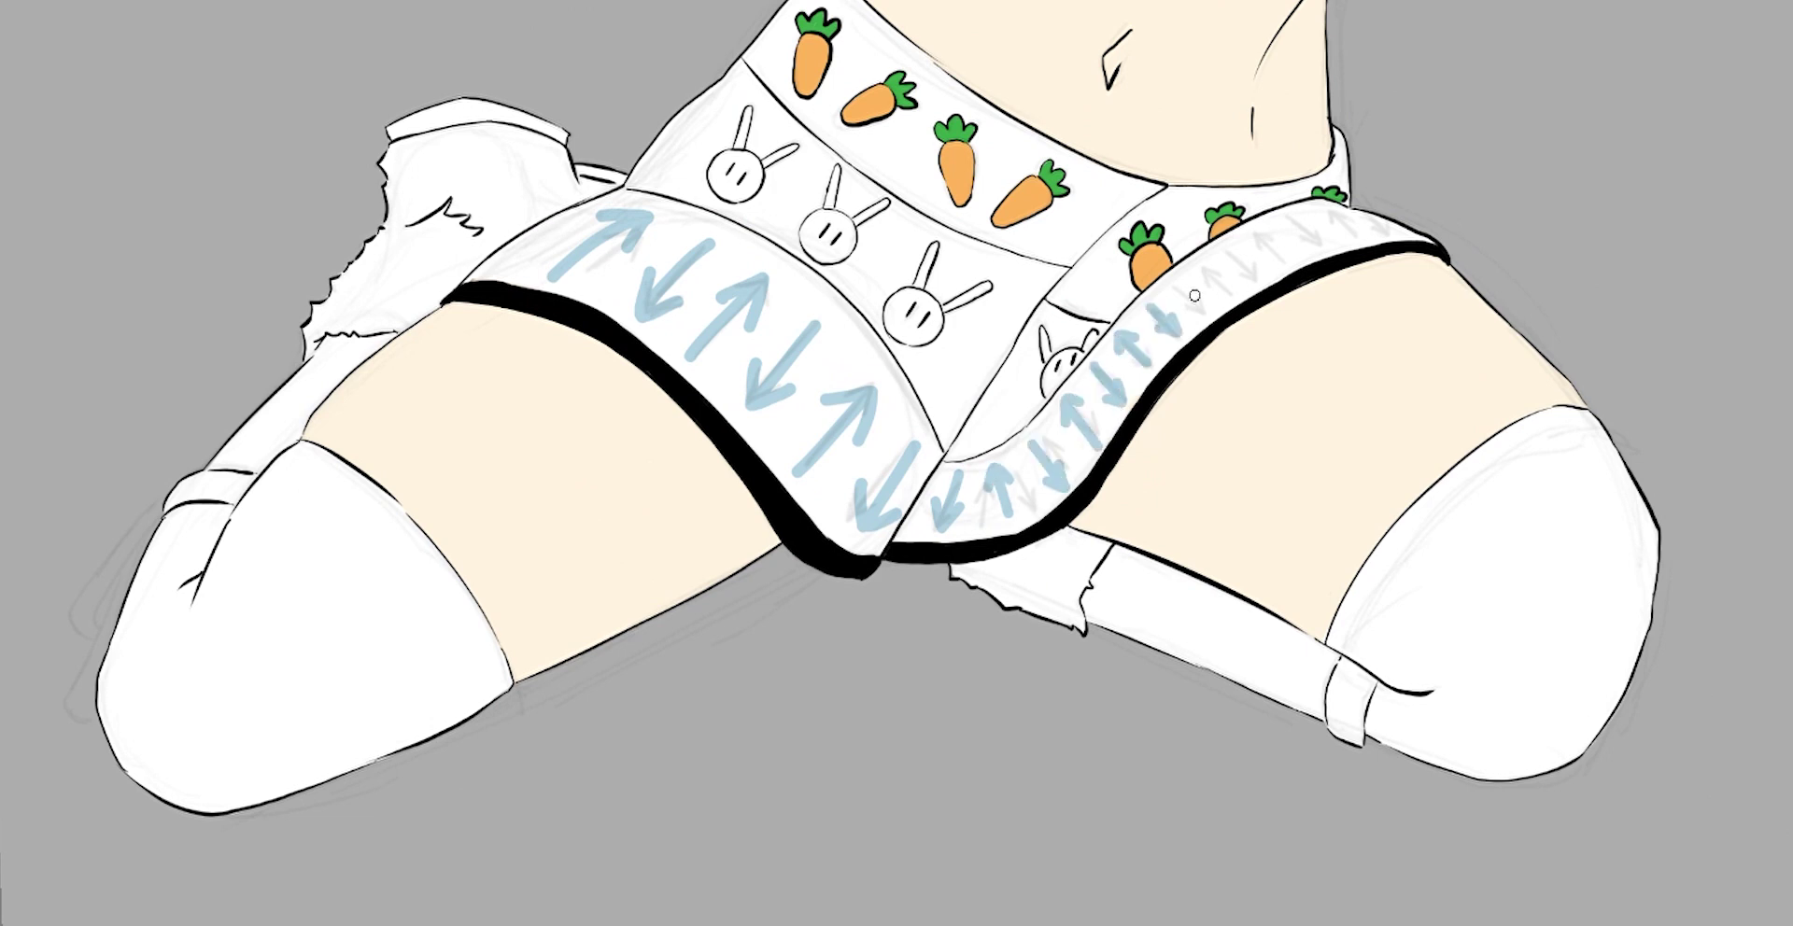
left_click_drag(1218, 254, 1234, 285)
left_click_drag(1272, 272, 1249, 241)
Tint the bunny faces with the eyedropped light blue, then shade dark grey beside the neck.
left_click(1286, 297, "ctrl")
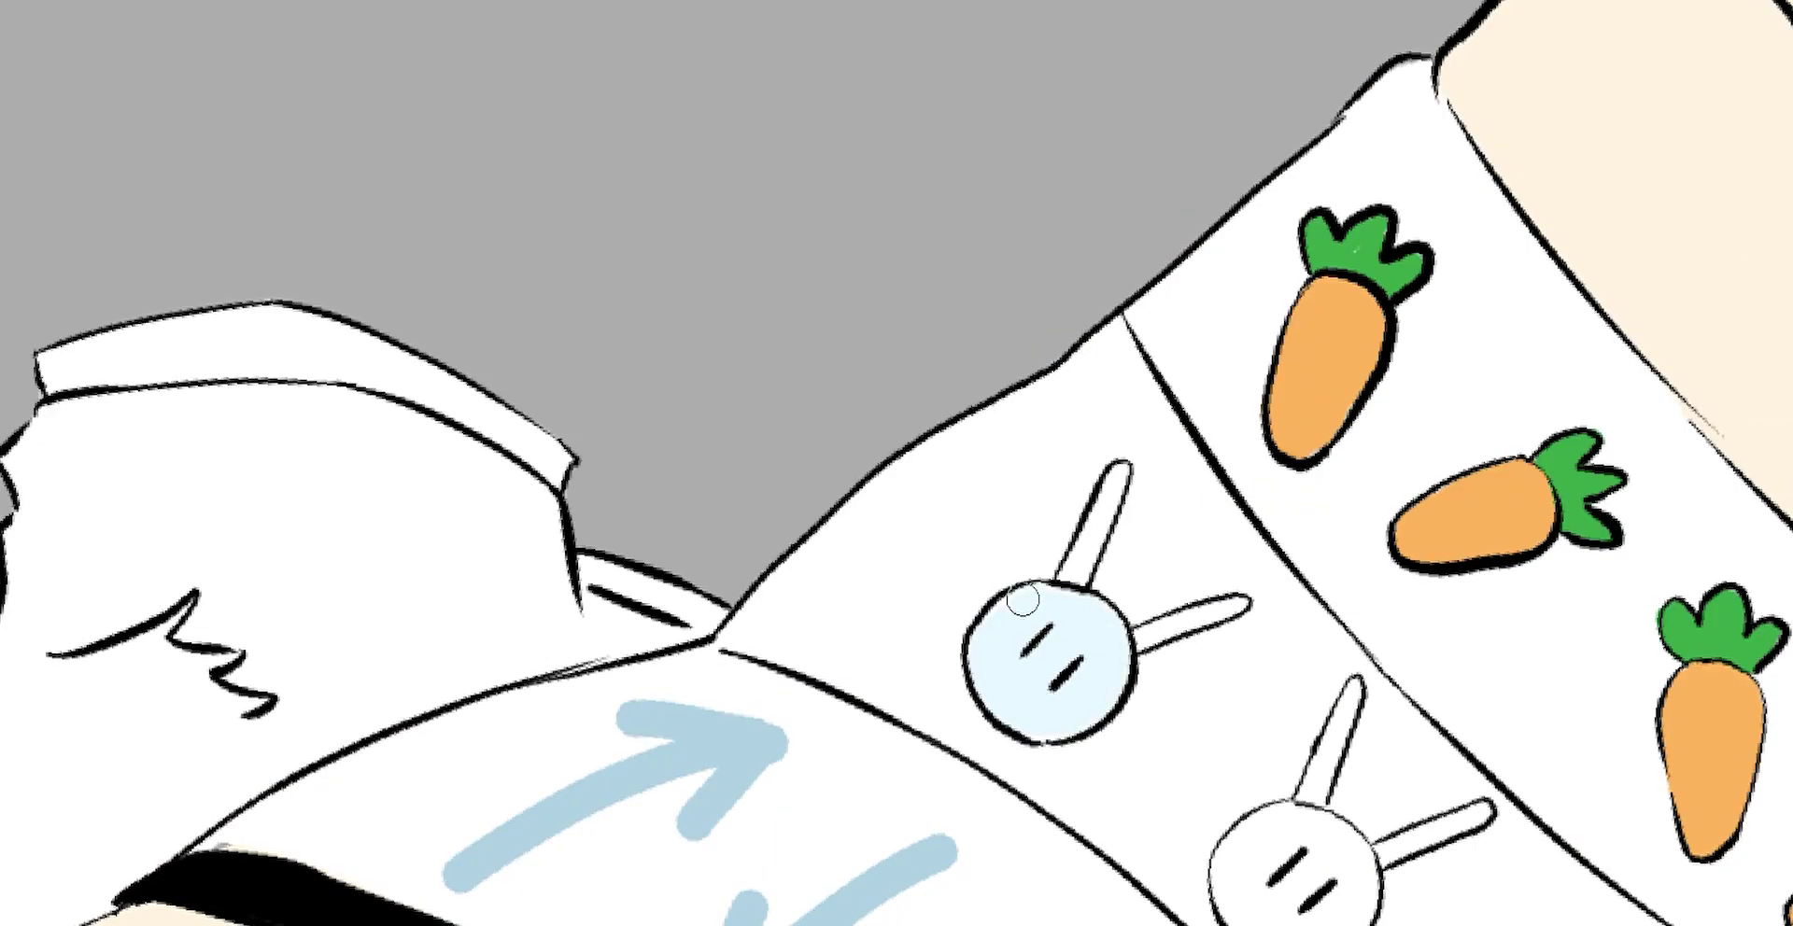
left_click_drag(1069, 600, 1107, 485)
left_click_drag(1247, 378, 1171, 463)
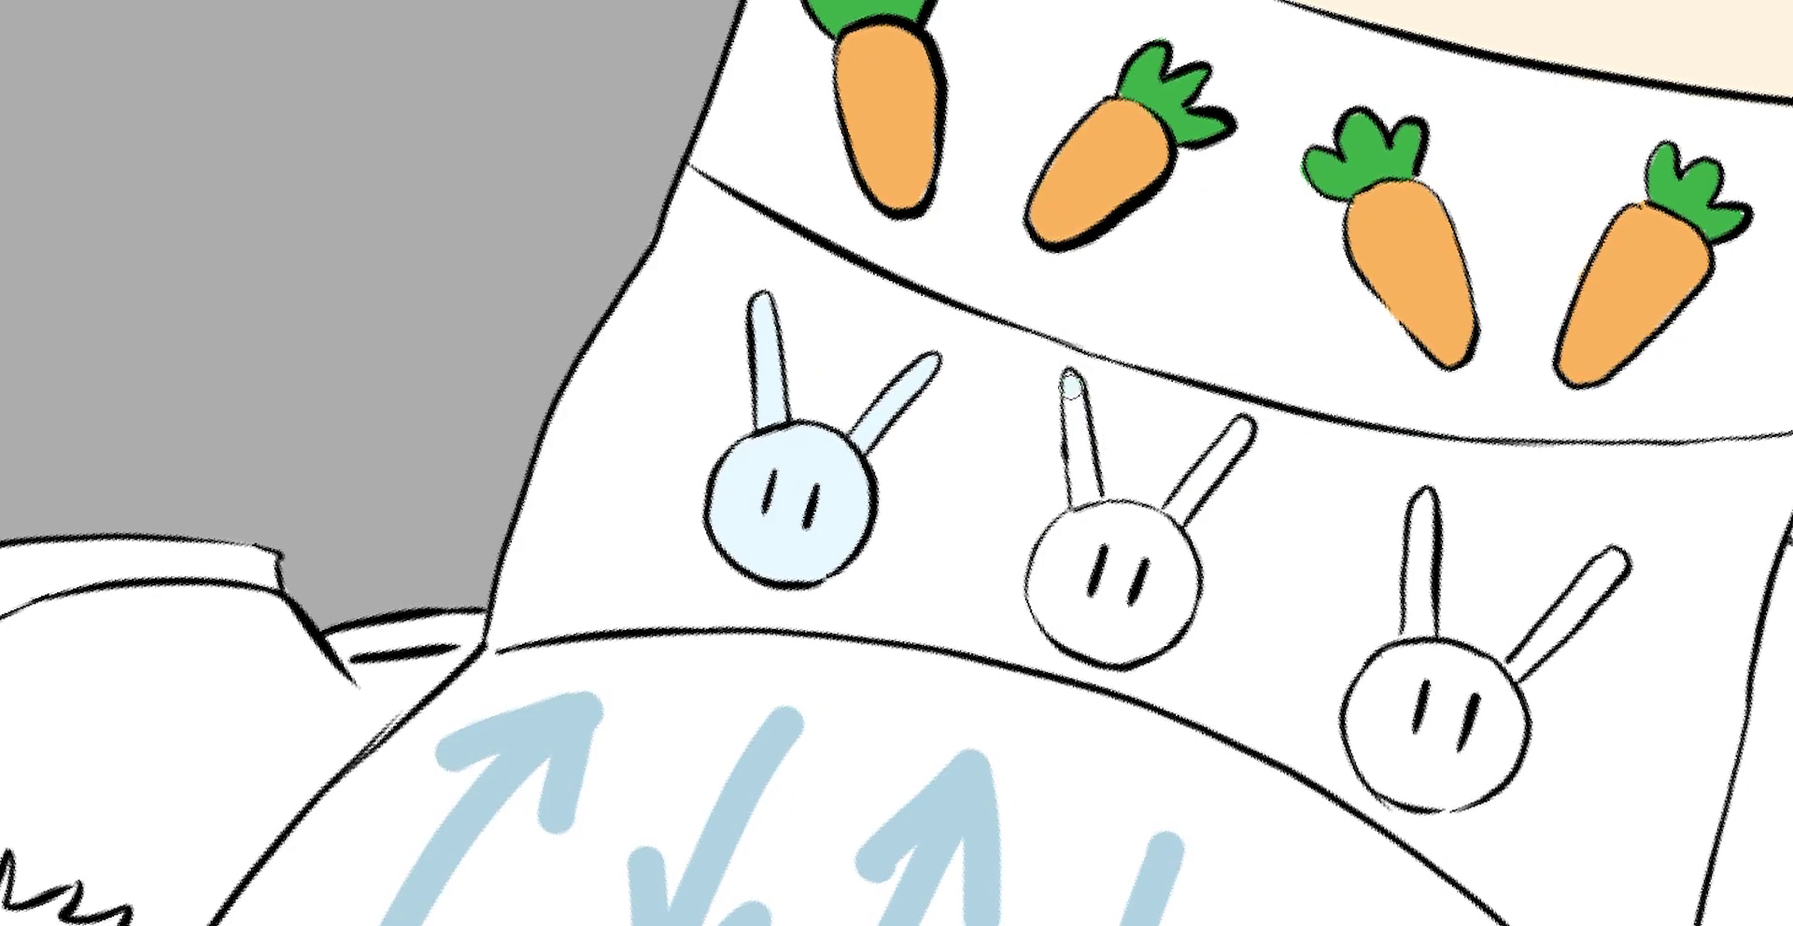
mouse_move(1076, 378)
left_mouse_down()
mouse_move(1090, 531)
mouse_move(1182, 593)
mouse_move(1087, 602)
mouse_move(1078, 537)
mouse_move(1241, 431)
left_mouse_up()
mouse_move(1144, 252)
left_mouse_down()
mouse_move(1214, 439)
mouse_move(1279, 381)
mouse_move(1213, 512)
mouse_move(1073, 401)
left_mouse_up()
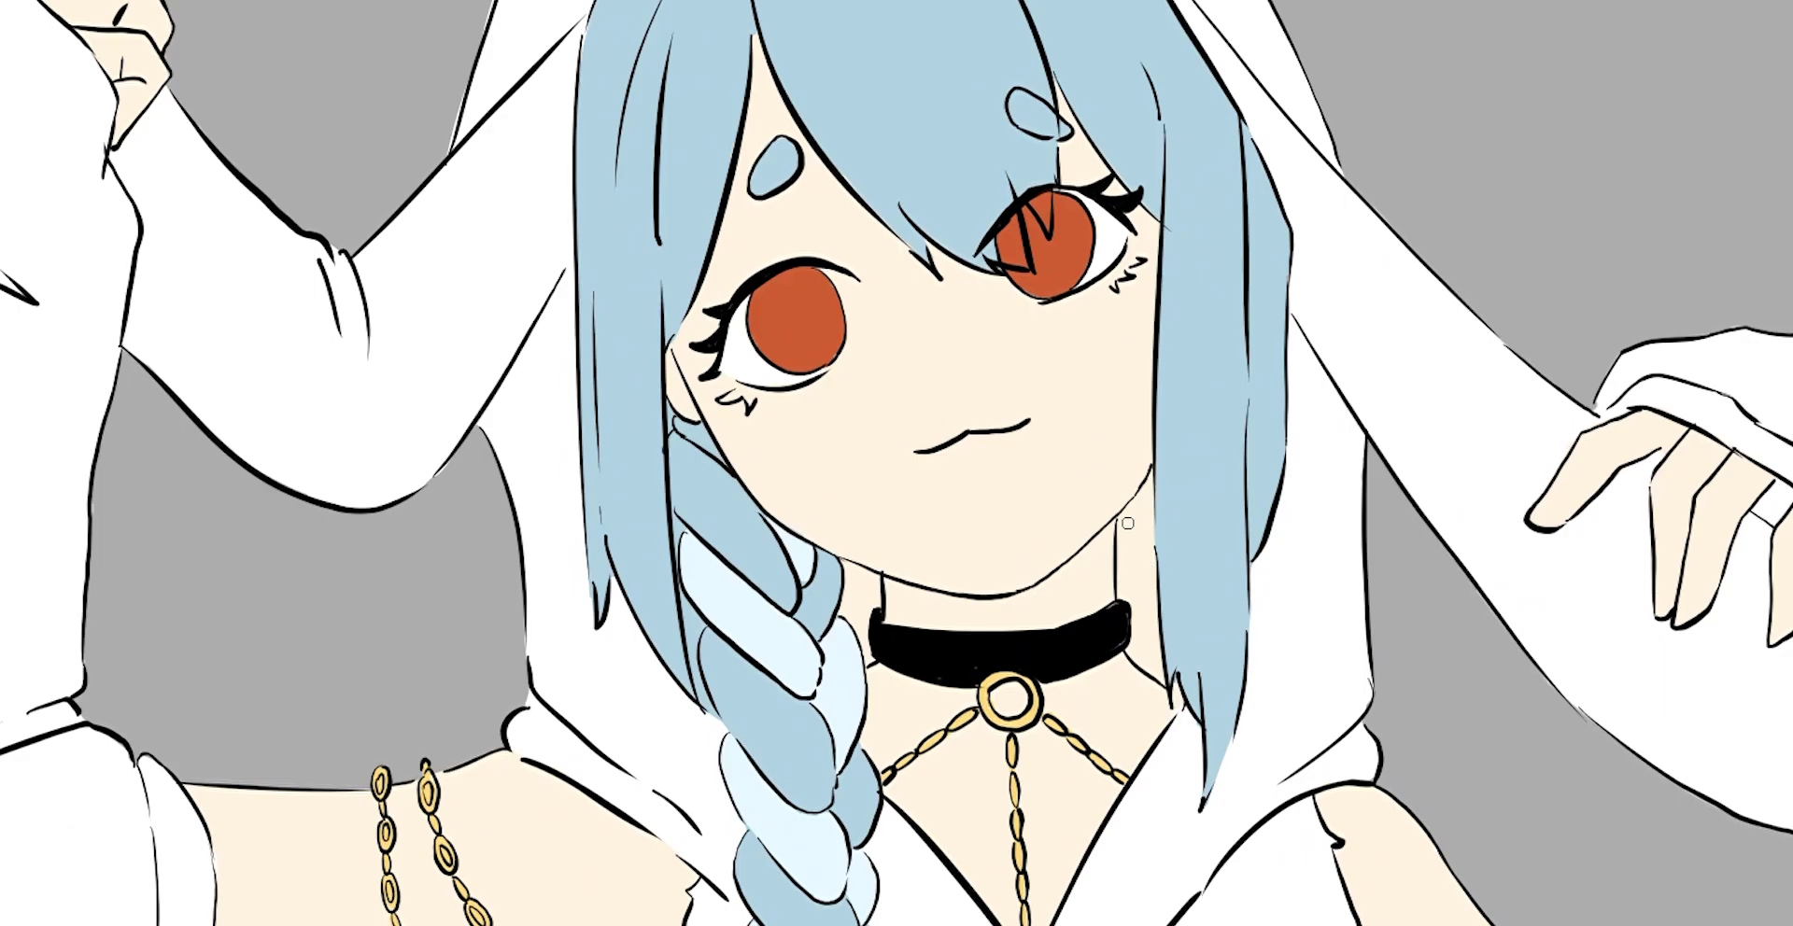
left_click_drag(1125, 512, 1143, 620)
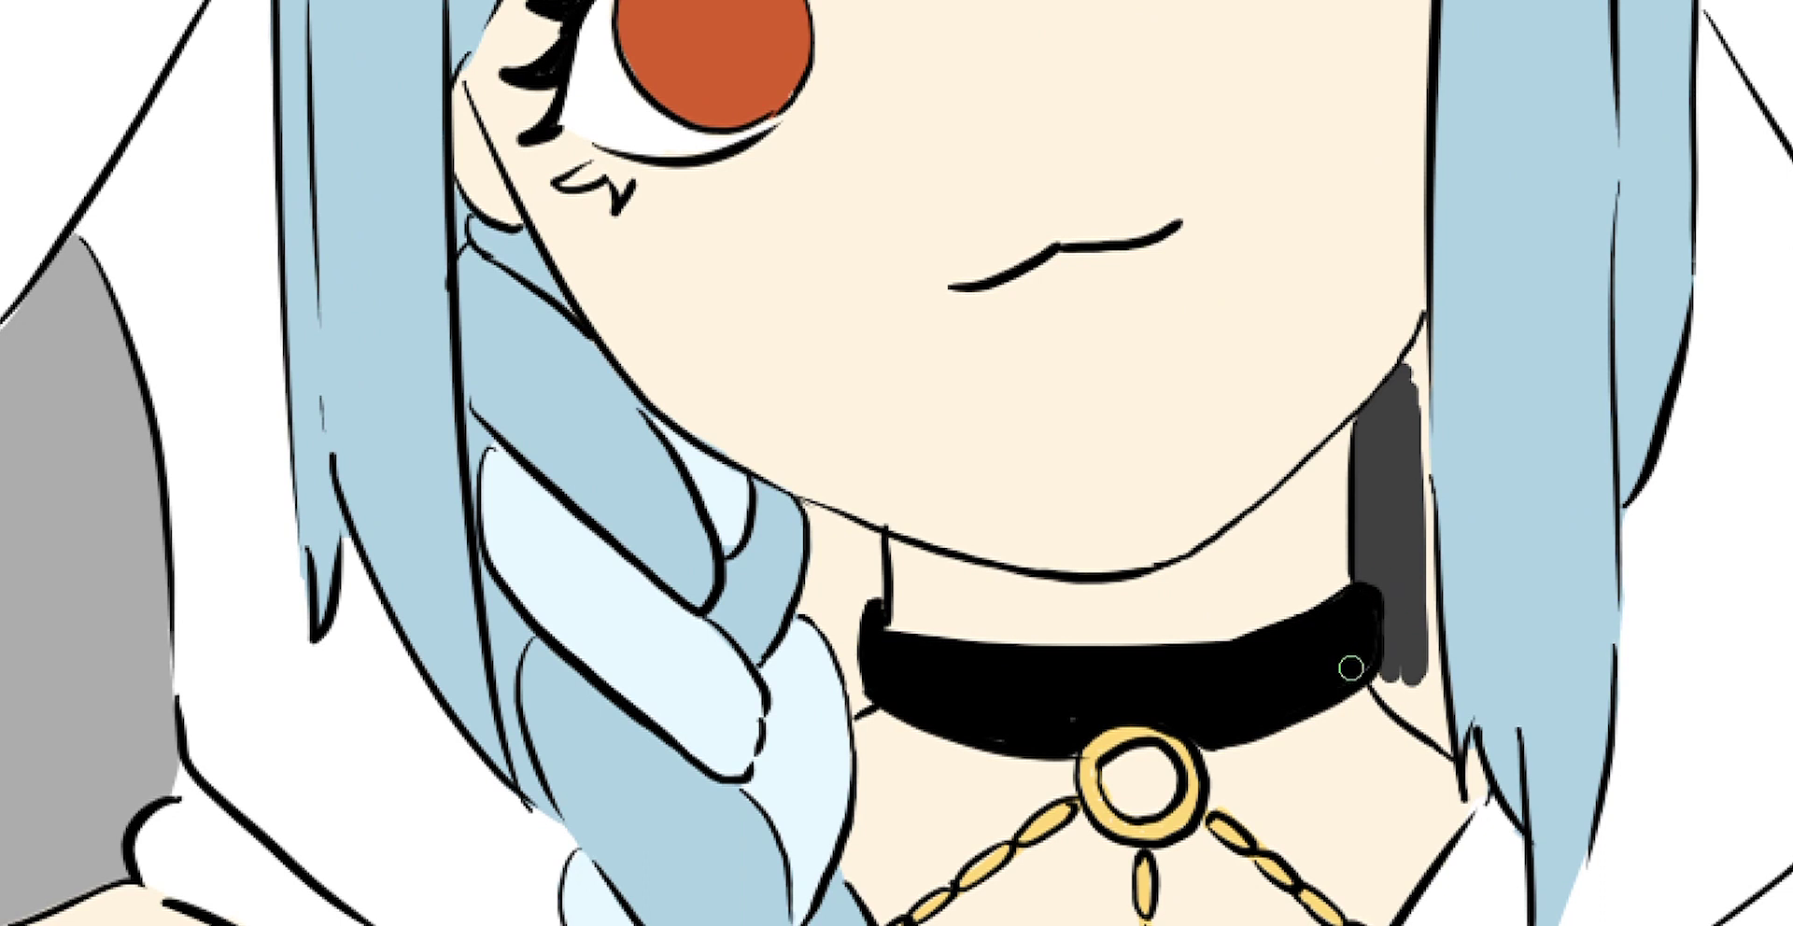
mouse_move(1350, 667)
left_mouse_down()
mouse_move(1401, 700)
mouse_move(1424, 612)
mouse_move(1416, 382)
left_mouse_up()
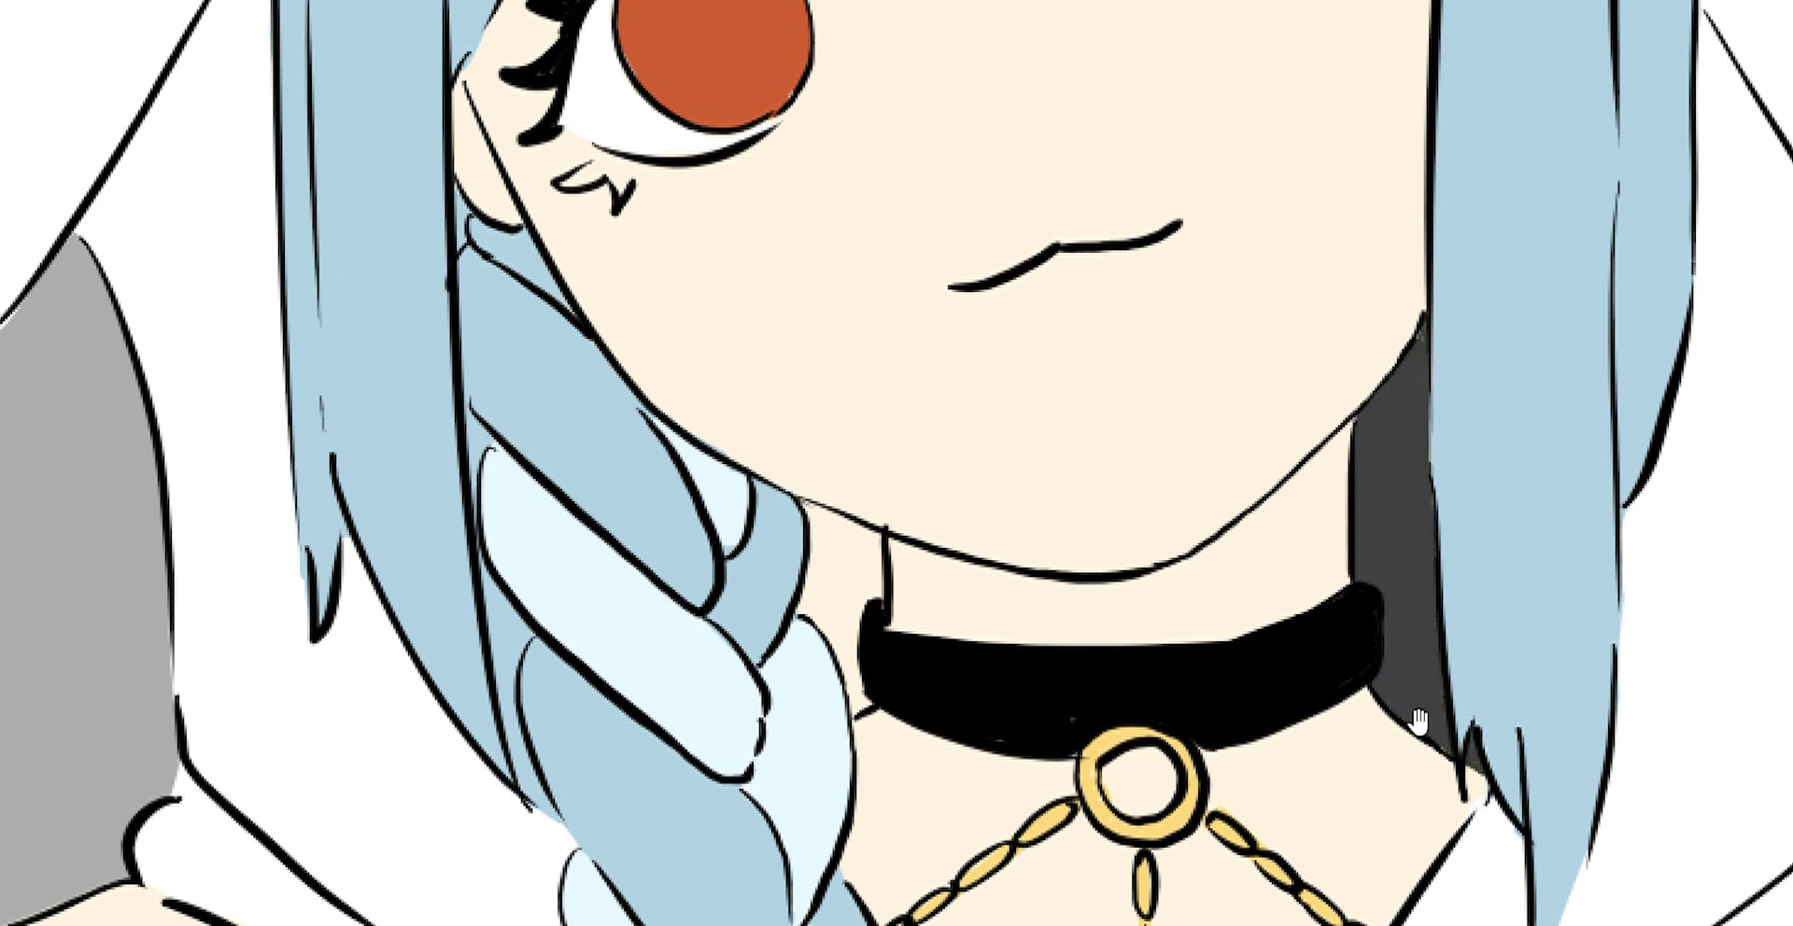
Shade the left side of the neck dark grey beside the braid.
mouse_move(1009, 667)
left_mouse_down()
mouse_move(966, 701)
mouse_move(1027, 597)
mouse_move(1004, 600)
mouse_move(1037, 654)
mouse_move(990, 672)
left_mouse_up()
key("ctrl+z")
mouse_move(980, 598)
left_mouse_down()
mouse_move(967, 675)
mouse_move(1027, 747)
left_mouse_up()
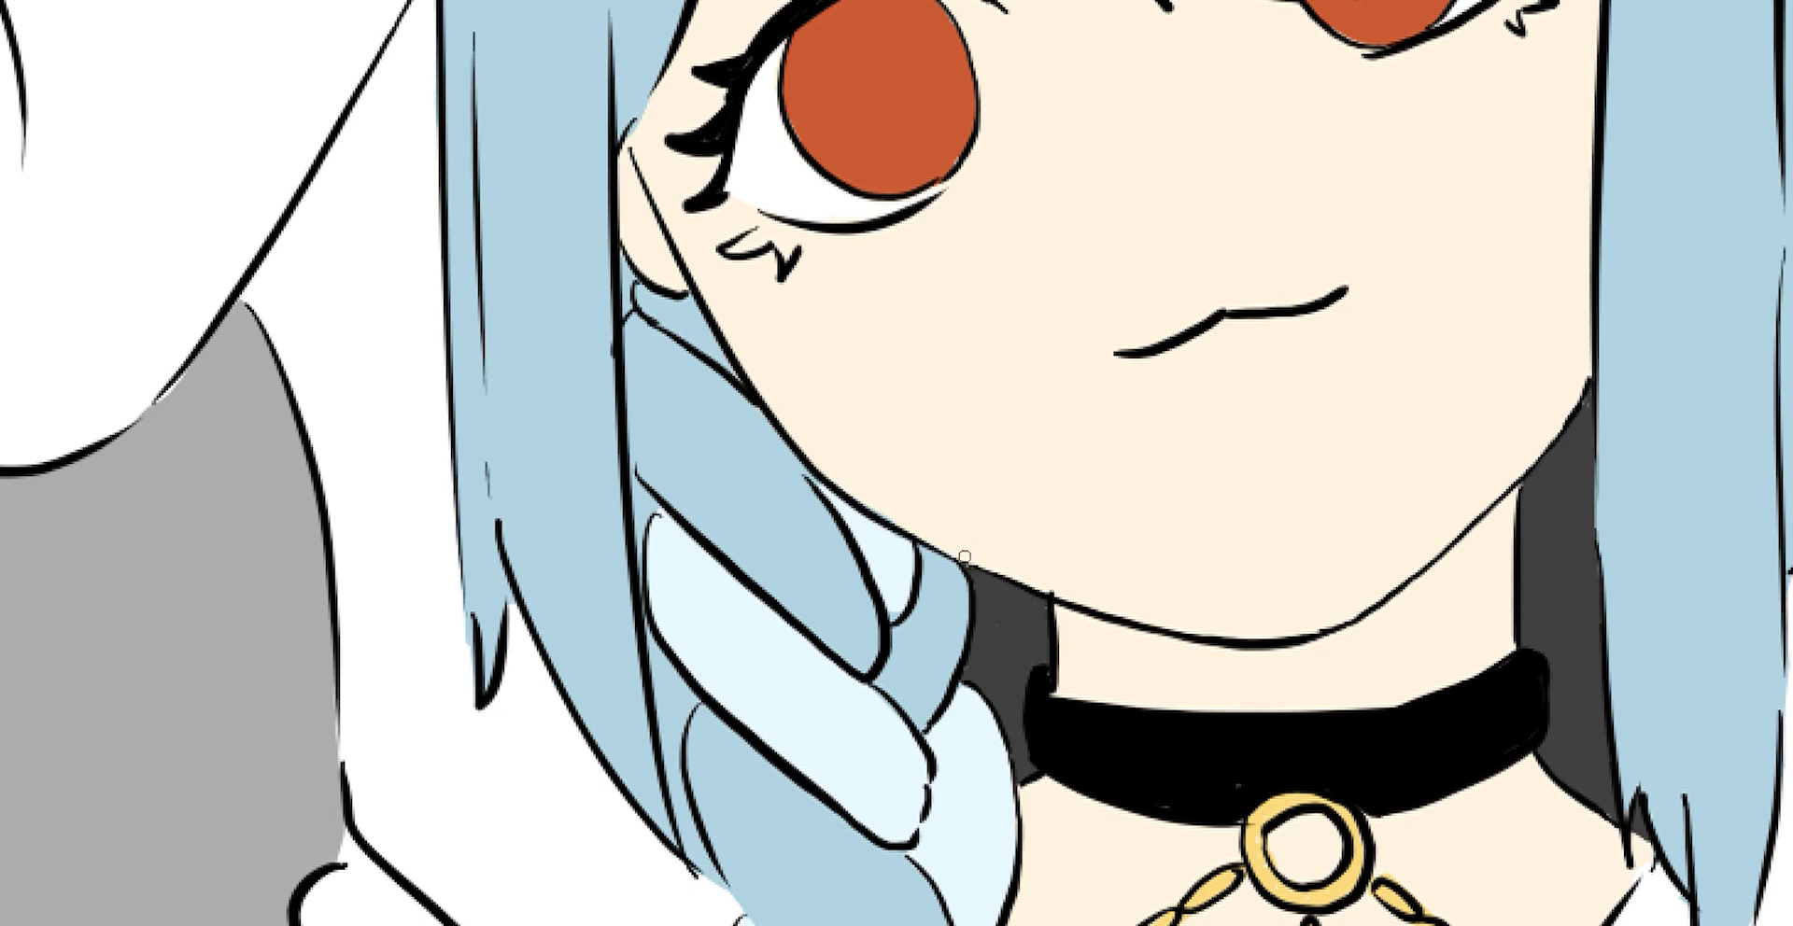
scroll(985, 577, "down", 5)
scroll(1241, 523, "up", 4)
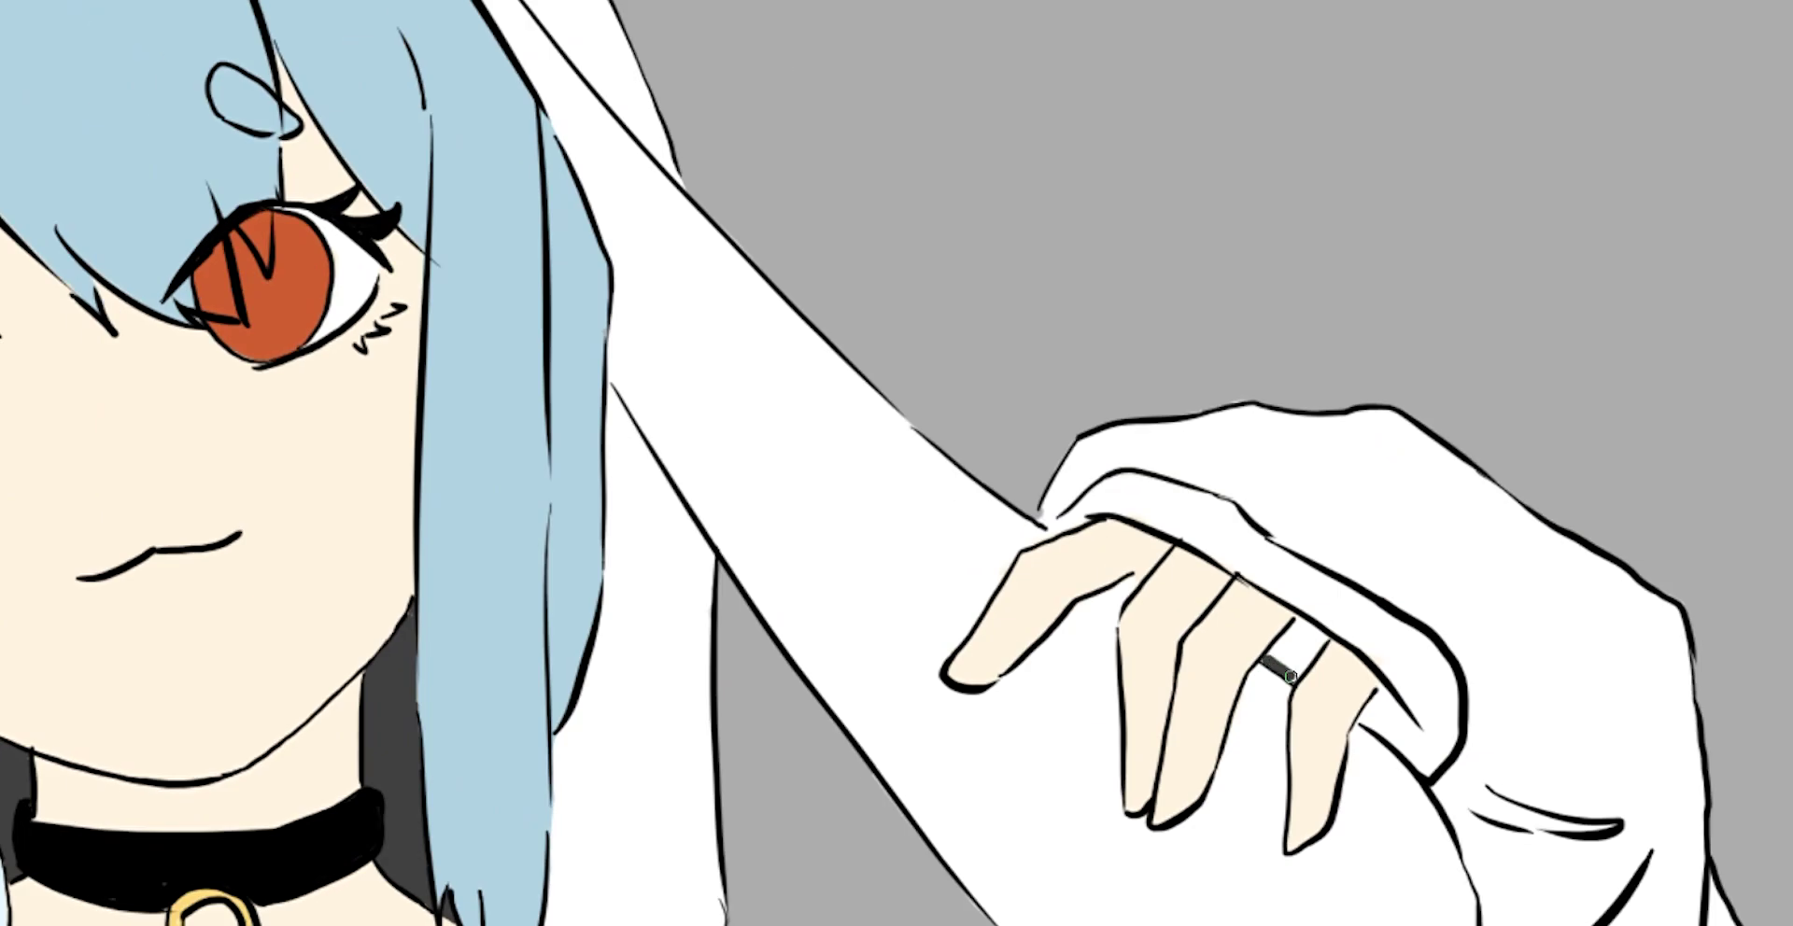
Fill the finger ring solid dark grey.
left_click_drag(1303, 628, 1298, 669)
left_click_drag(1389, 724, 1306, 617)
left_click_drag(1279, 611, 1303, 587)
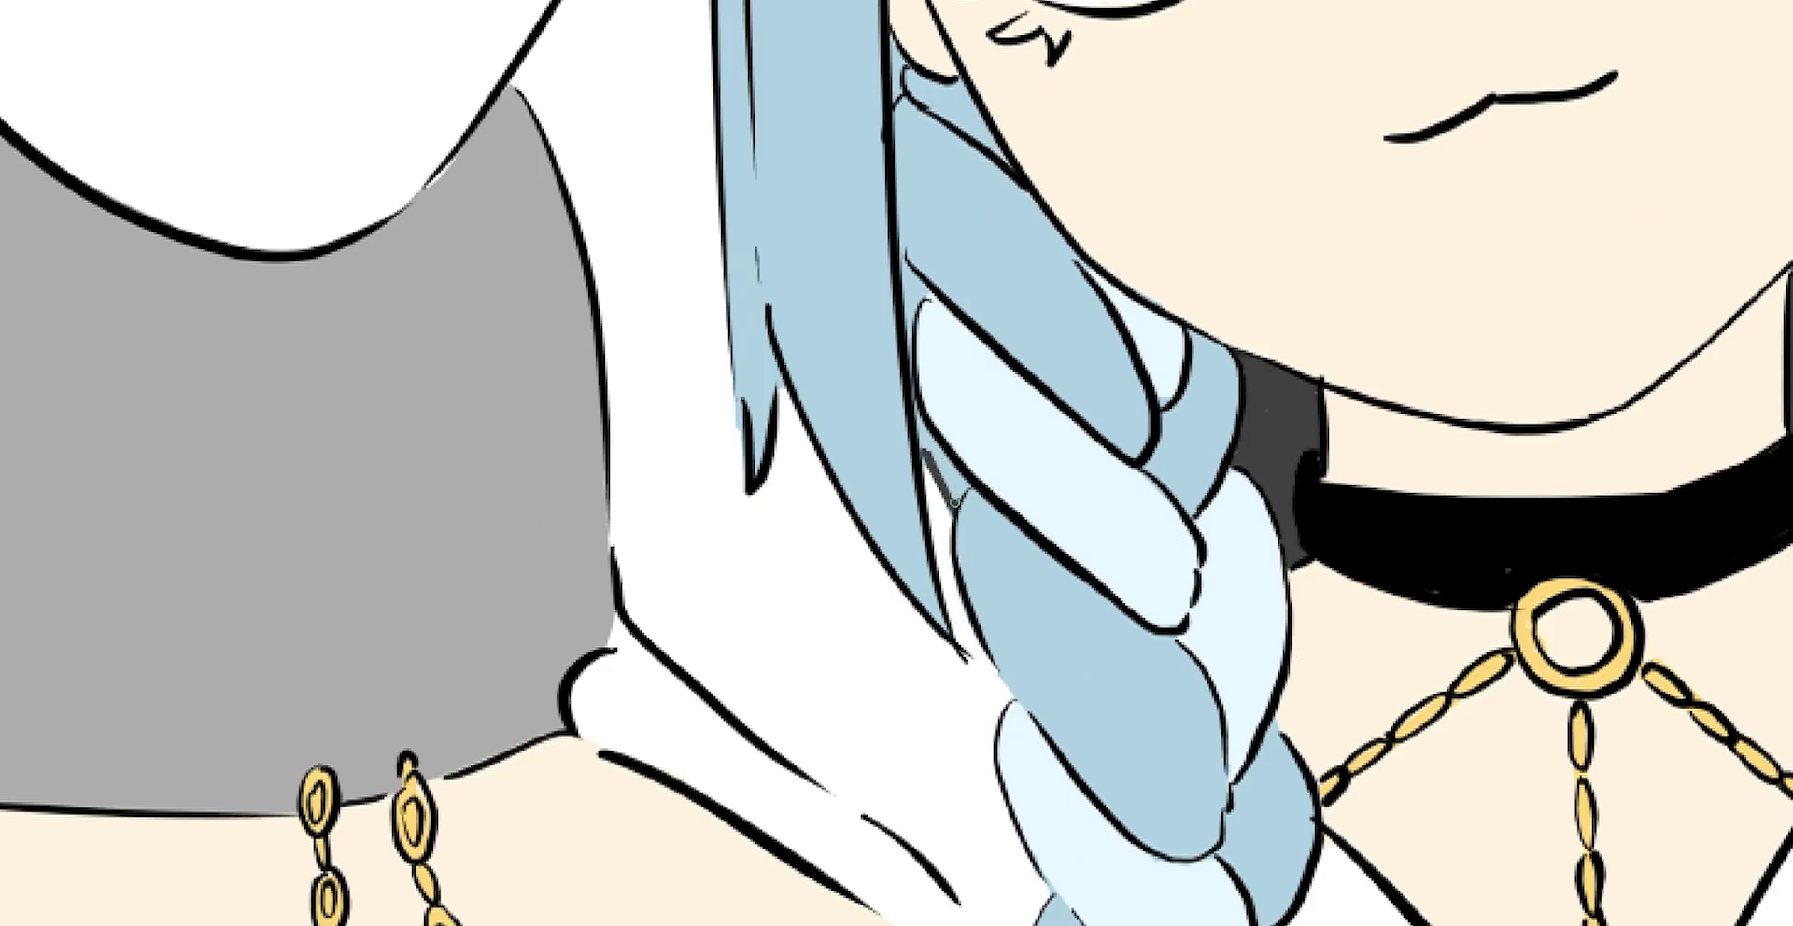
Shade the gap between hair strand and braid dark grey, then zoom out.
left_click_drag(912, 399, 907, 296)
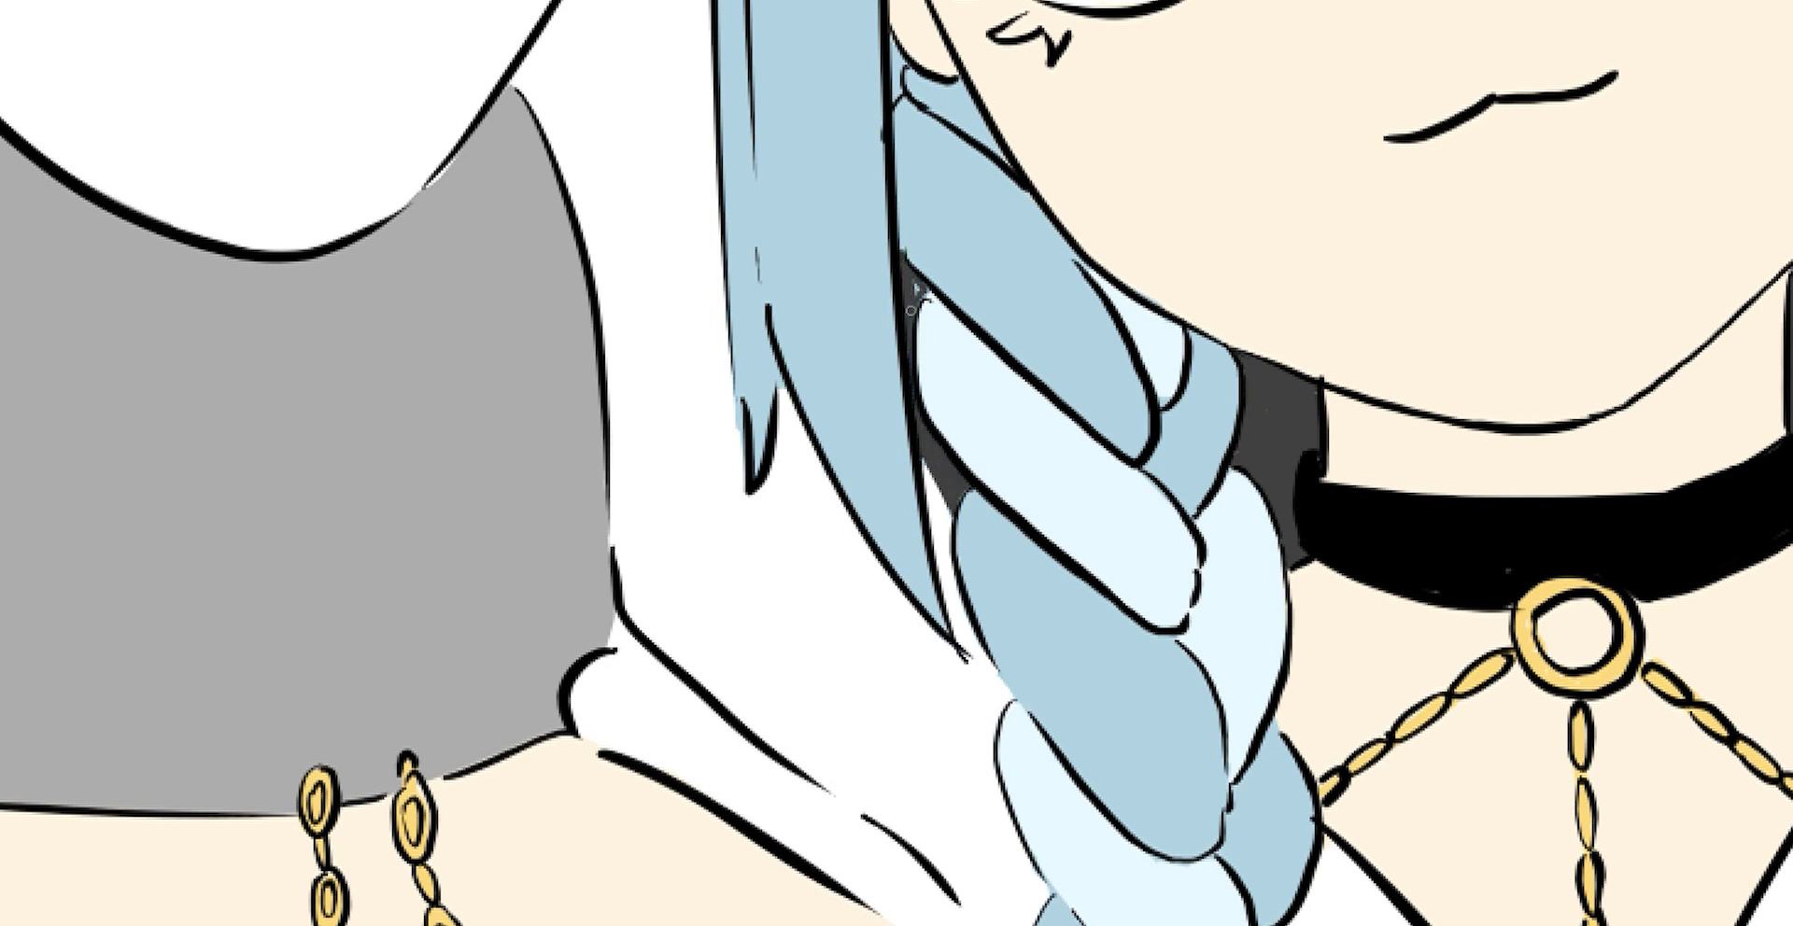
scroll(910, 309, "up", 3)
scroll(1306, 603, "down", 5)
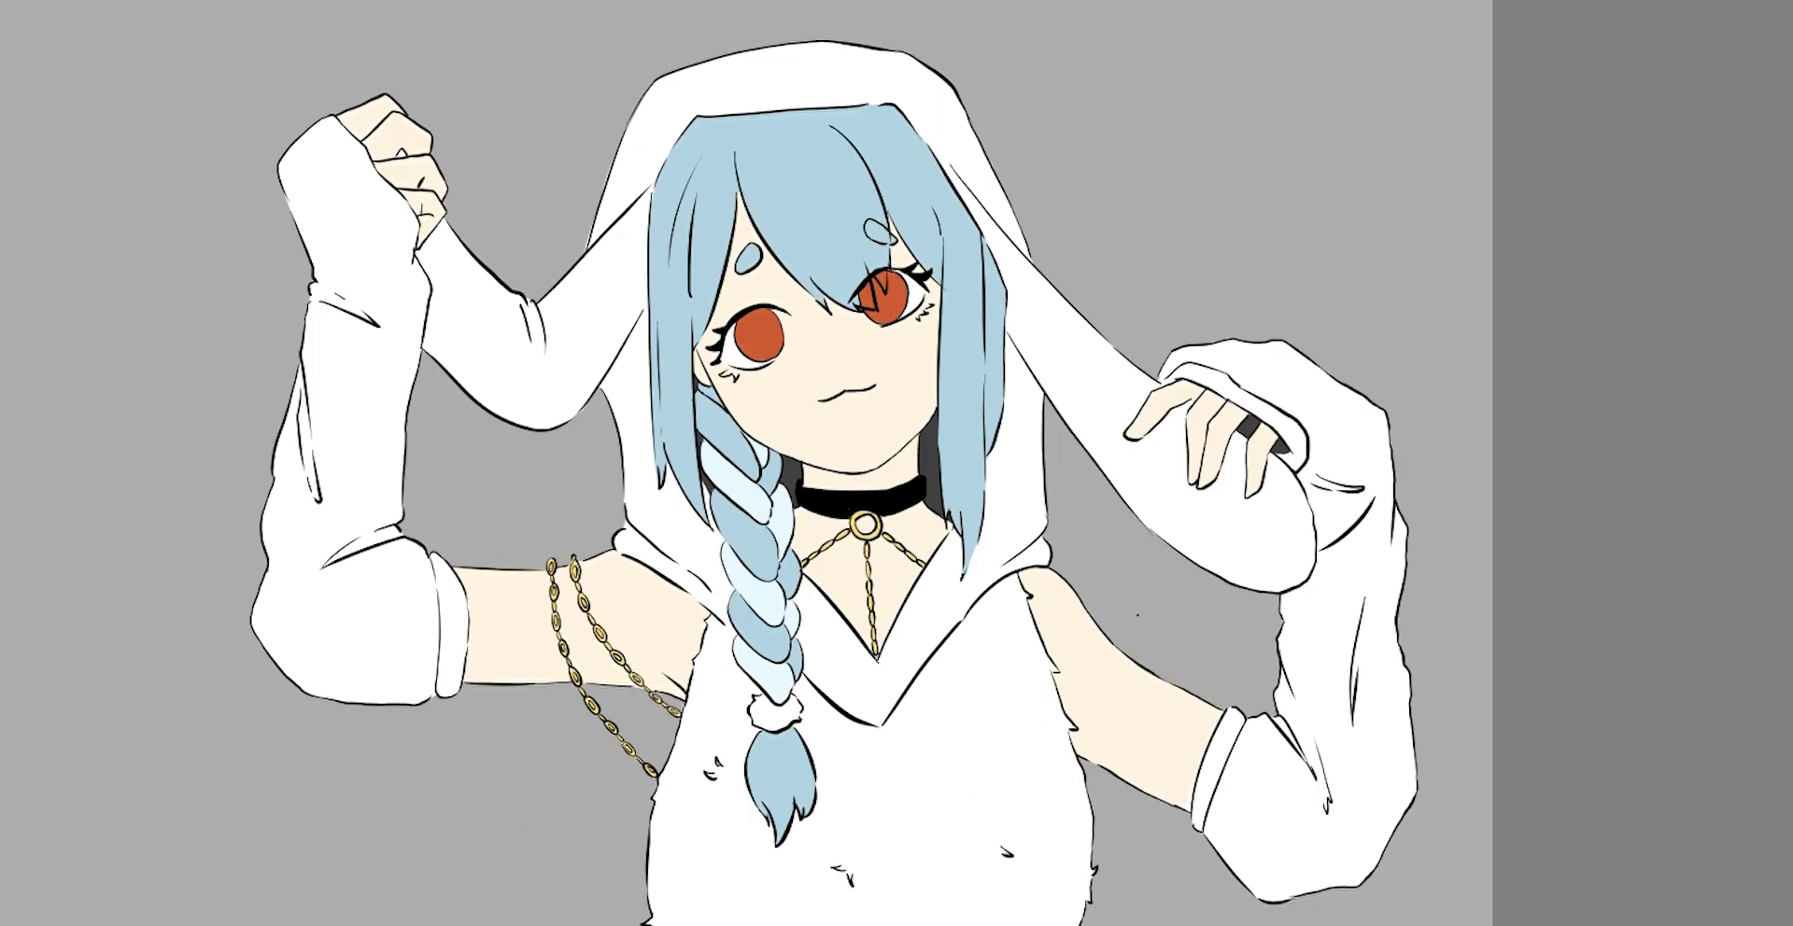
scroll(1270, 663, "down", 3)
scroll(1232, 728, "down", 2)
scroll(1190, 804, "down", 2)
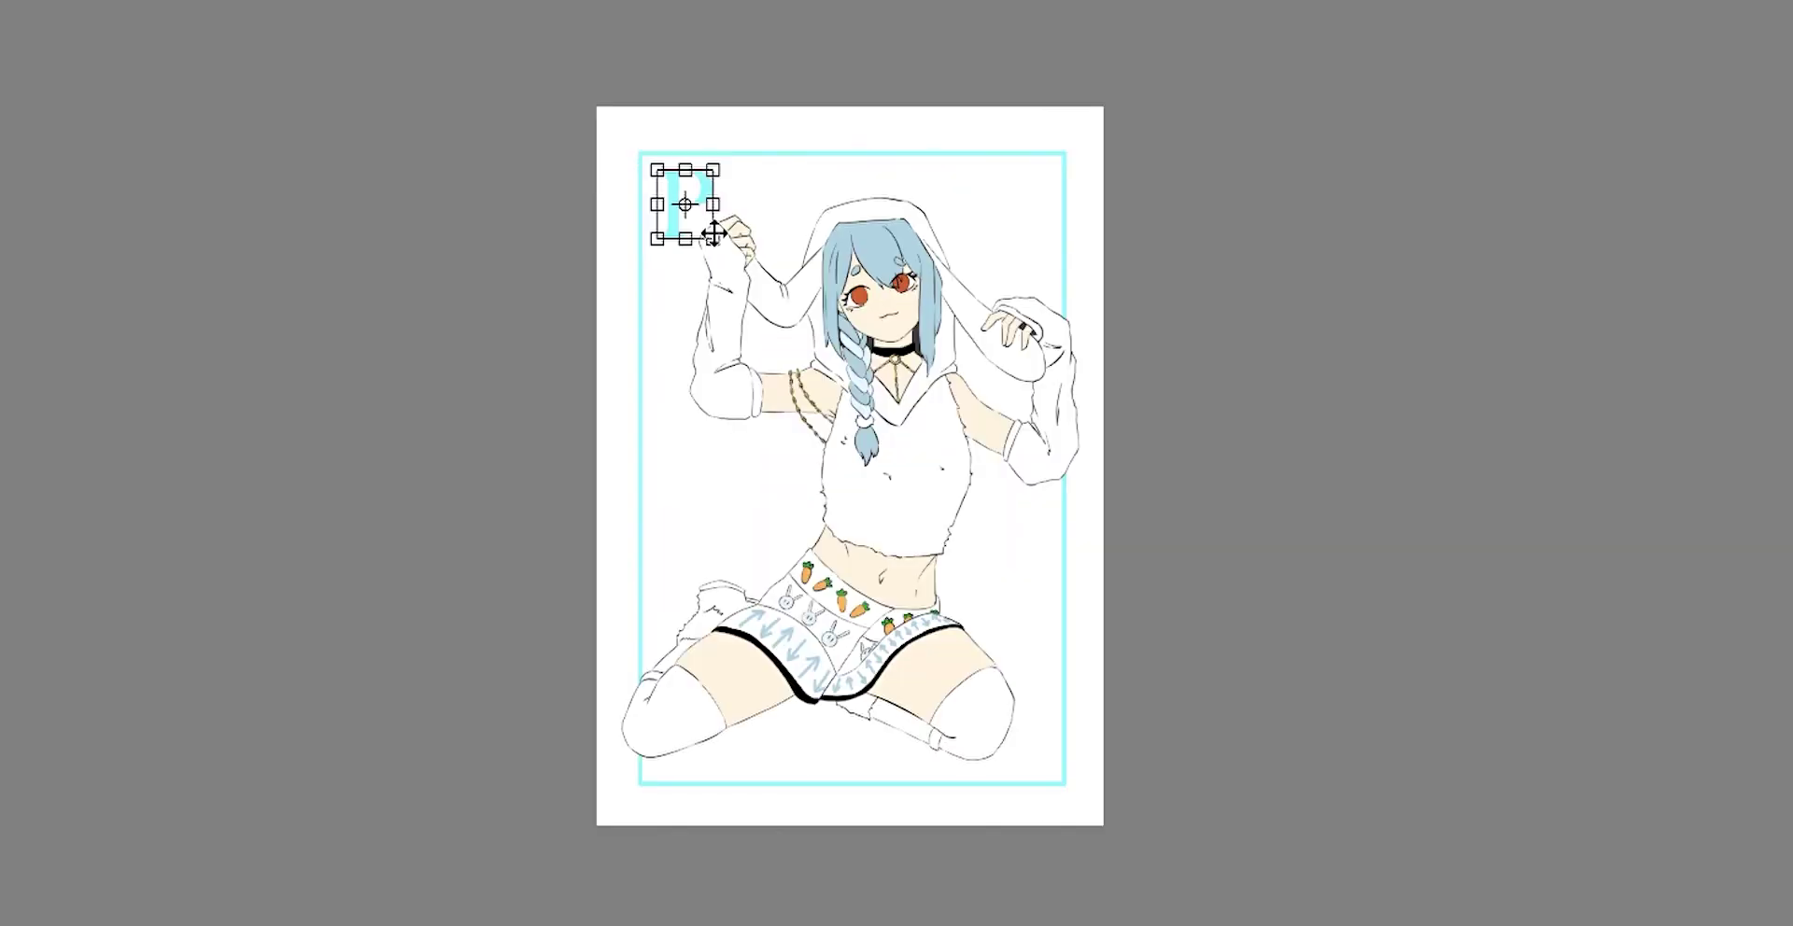
Move the duplicated cyan P to the bottom-right corner and rotate it 180°.
mouse_move(686, 200)
left_mouse_down()
mouse_move(708, 761)
mouse_move(1028, 752)
left_mouse_up()
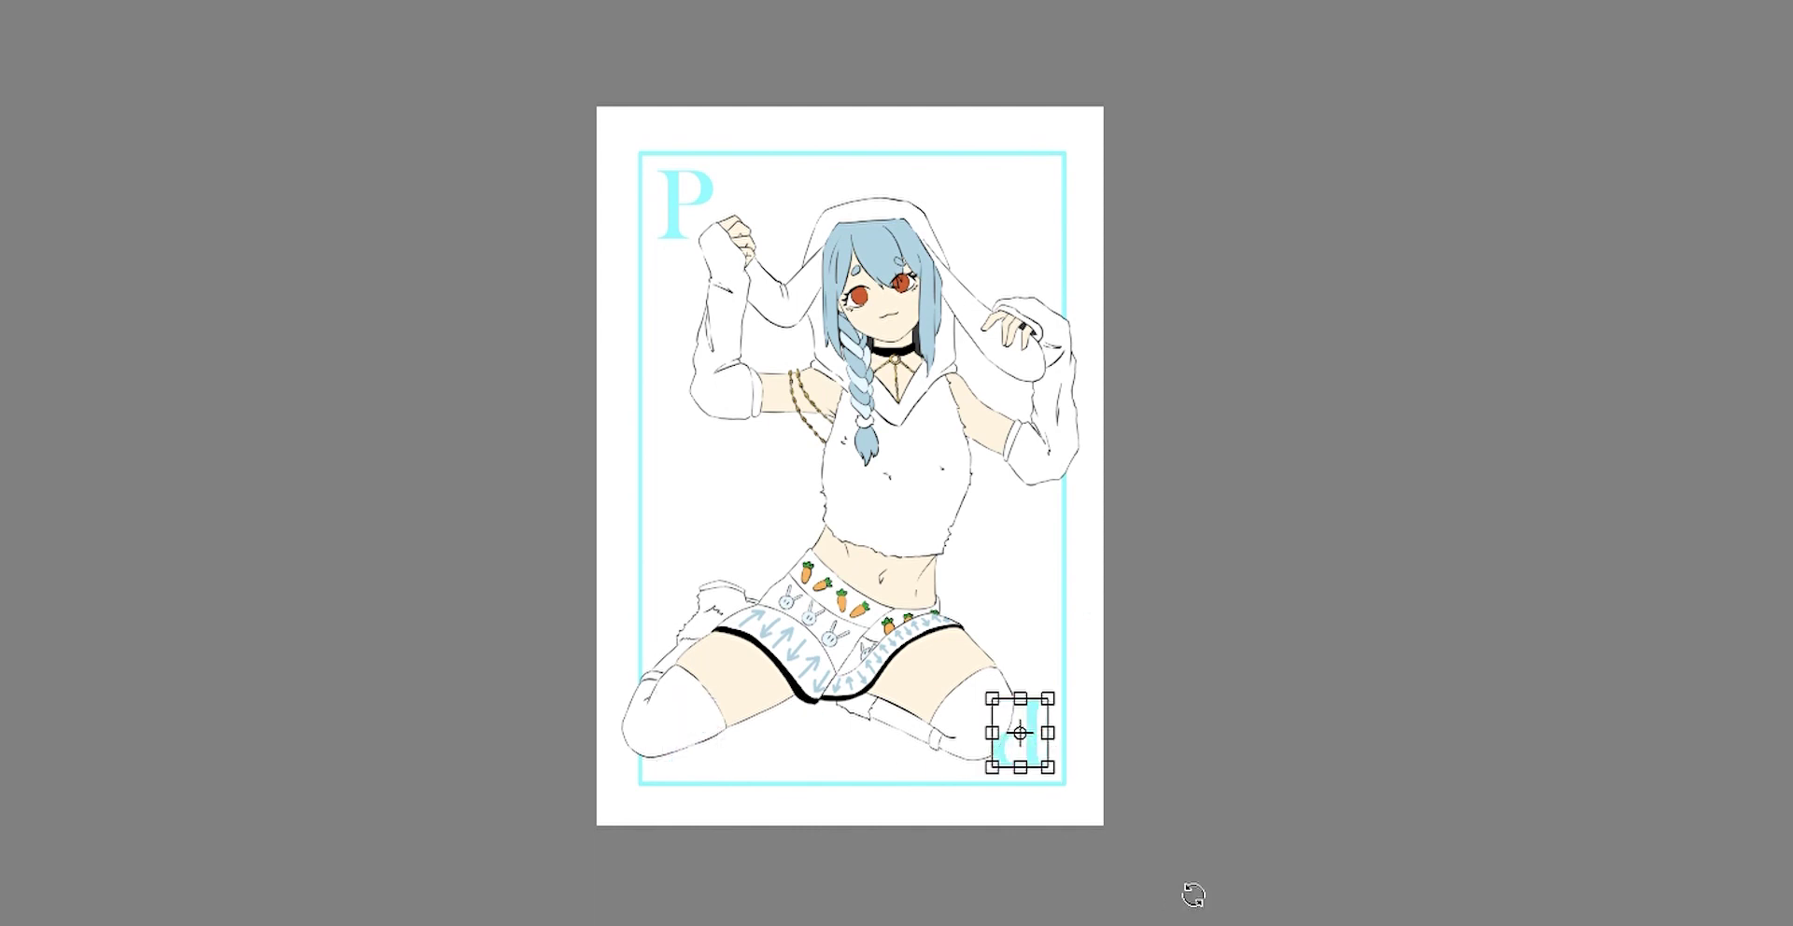
left_click_drag(1193, 888, 1145, 604)
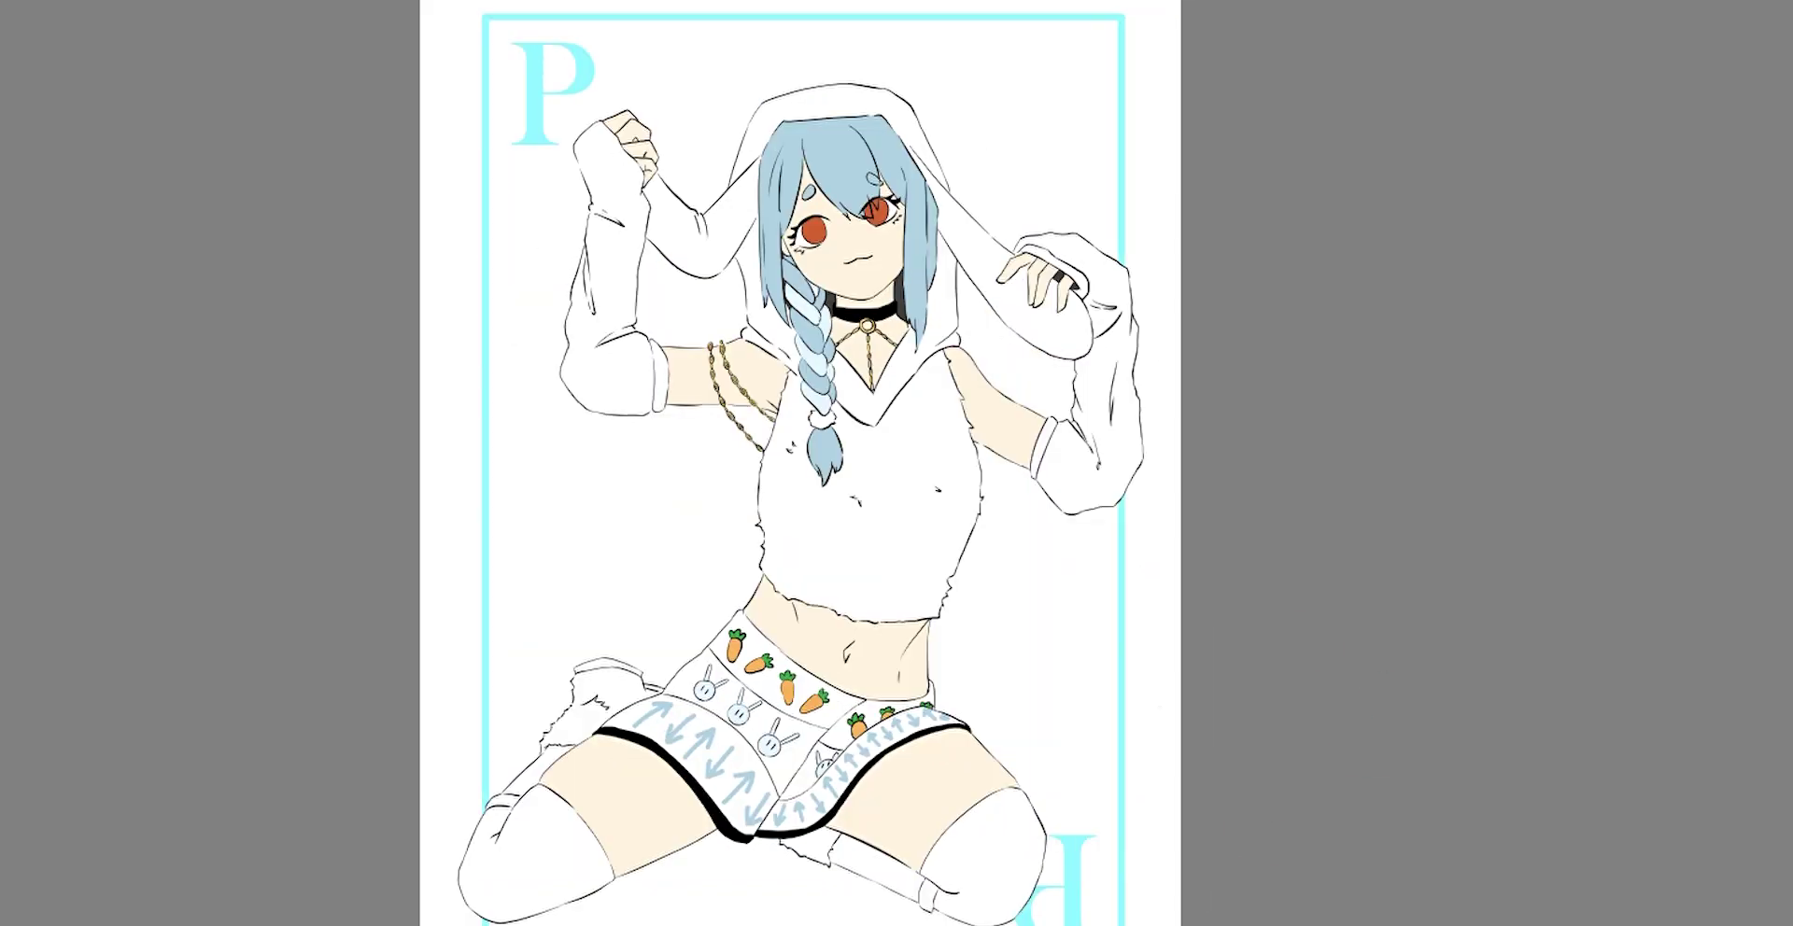